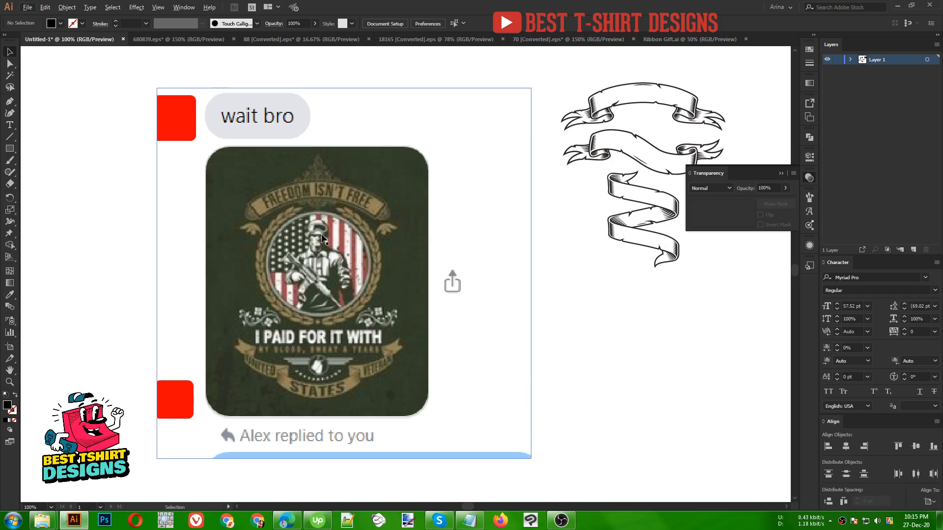
- Switch to the browser, examine the Freepik soldier vector and vintage blank ribbons pages, and return to Illustrator
scroll(279, 215, down, 1)
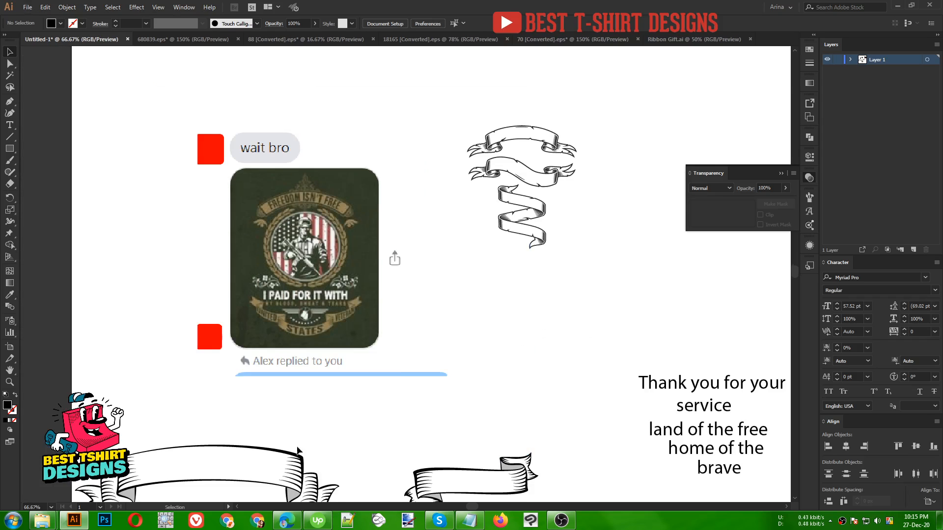
click(287, 520)
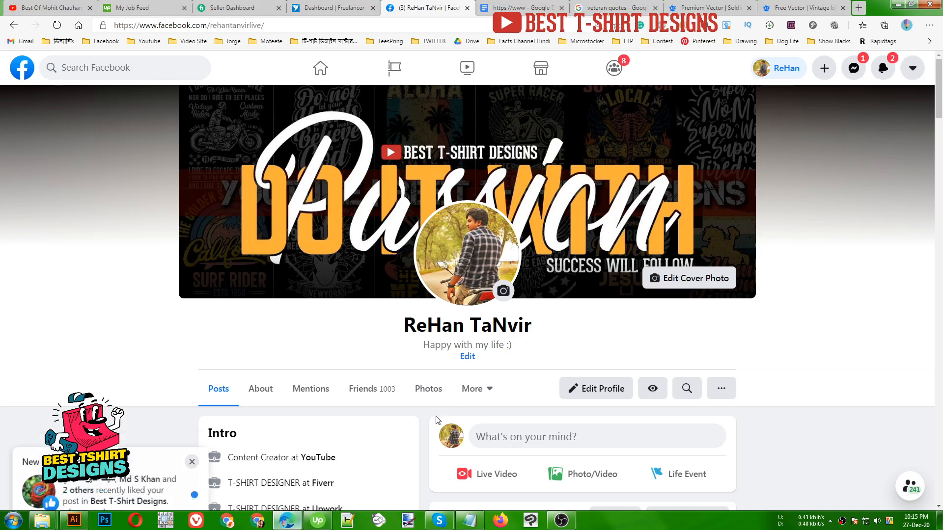
click(712, 7)
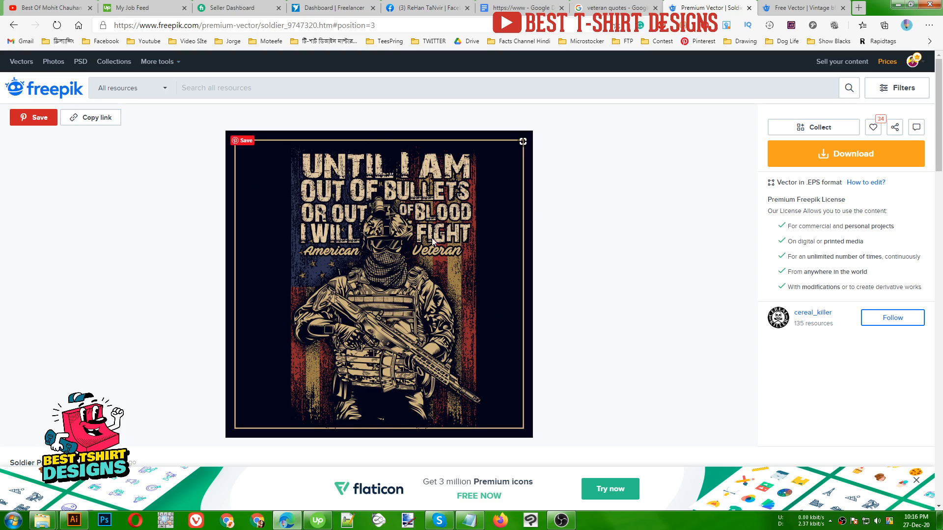
click(793, 7)
scroll(499, 299, down, 5)
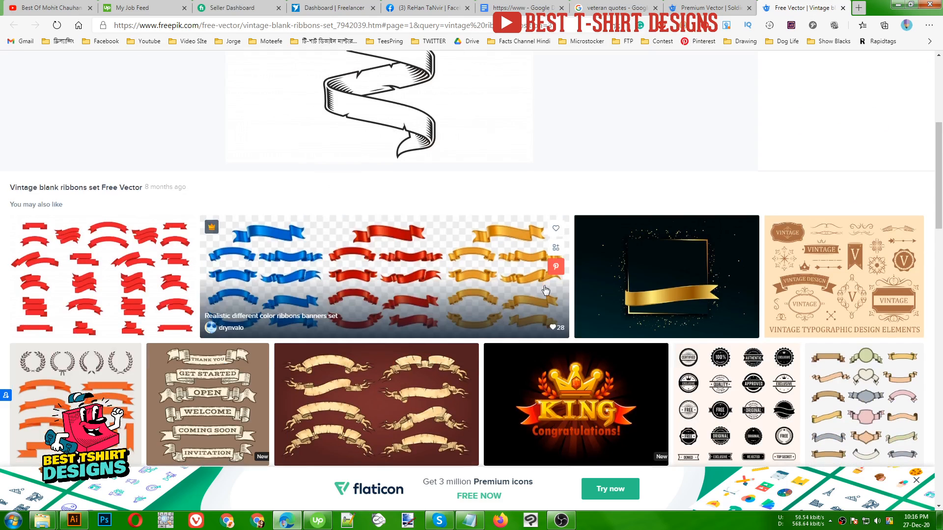
click(73, 520)
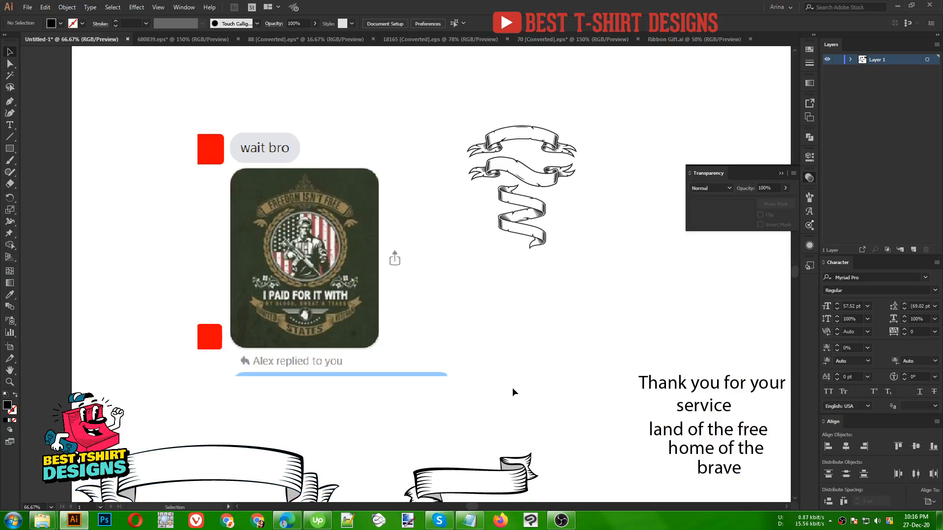
- Move the quote text block below the soldier and flag, and the three-ribbon line-art set to the artboard's lower right area
scroll(214, 231, down, 2)
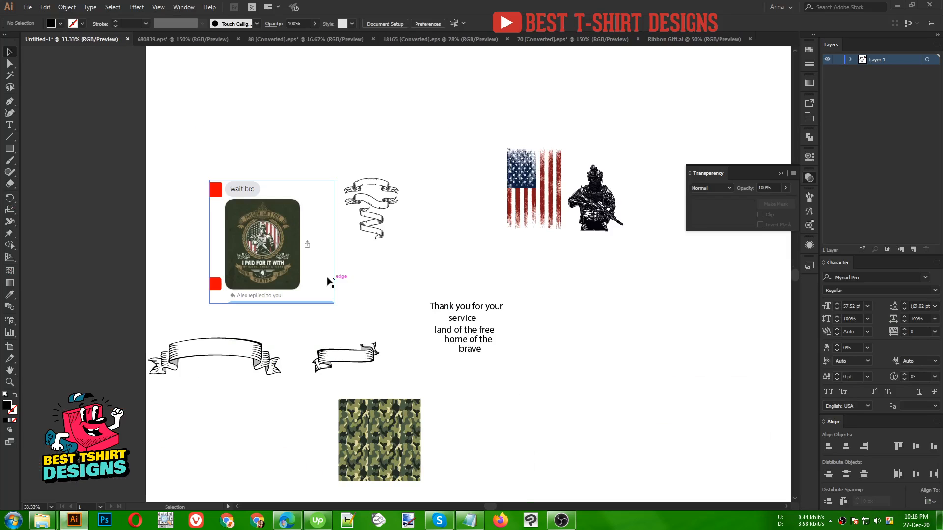
drag(347, 264, 277, 212)
drag(373, 221, 455, 357)
drag(398, 279, 541, 297)
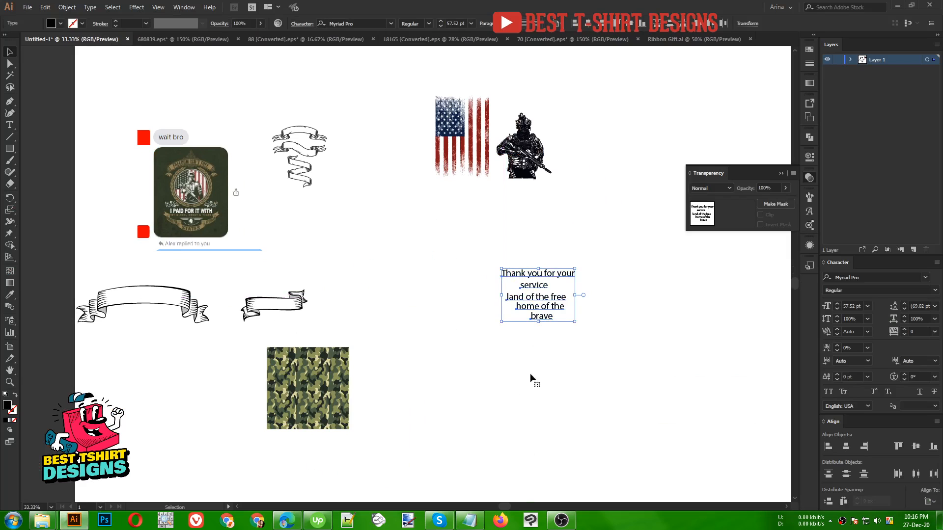
click(577, 338)
drag(454, 238, 565, 302)
click(508, 363)
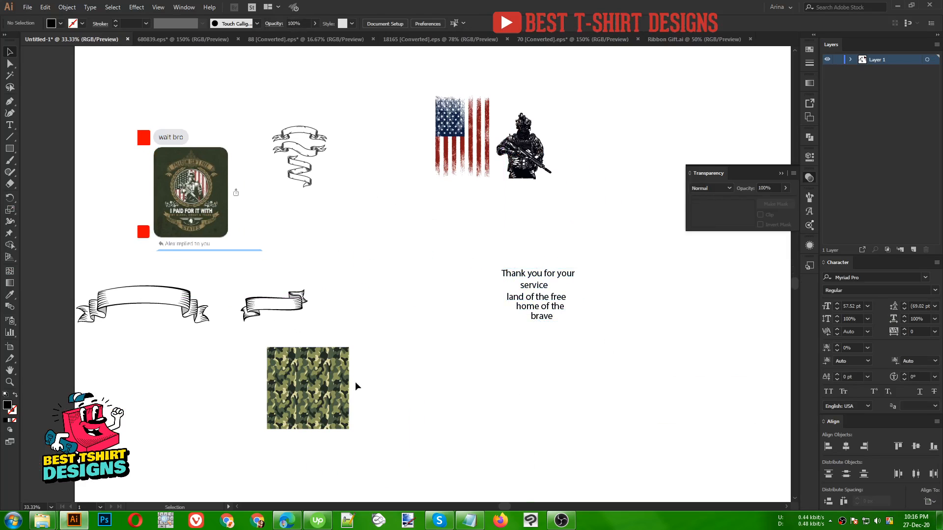
drag(276, 93, 697, 413)
click(512, 401)
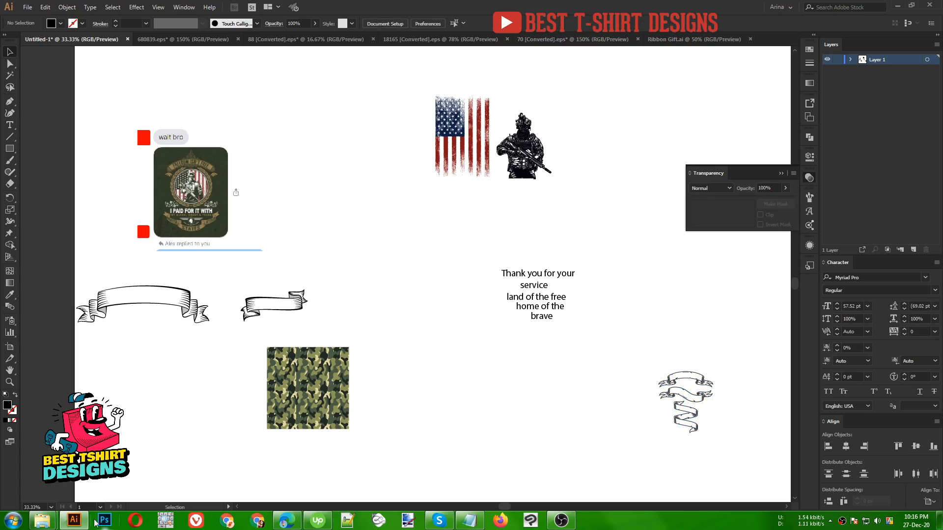
- Launch the OSD hotkey display and shift its window slightly down, clear of the ribbon artwork
click(167, 521)
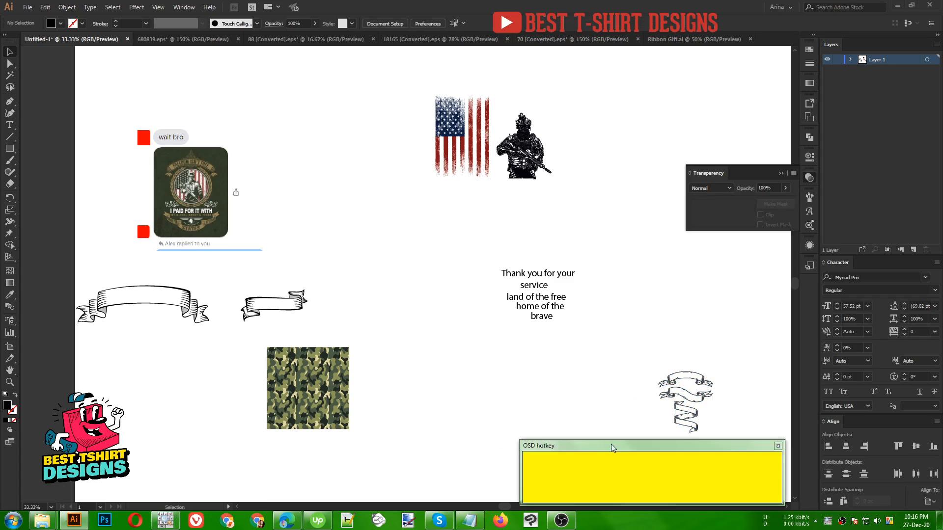
drag(612, 441, 611, 450)
click(511, 388)
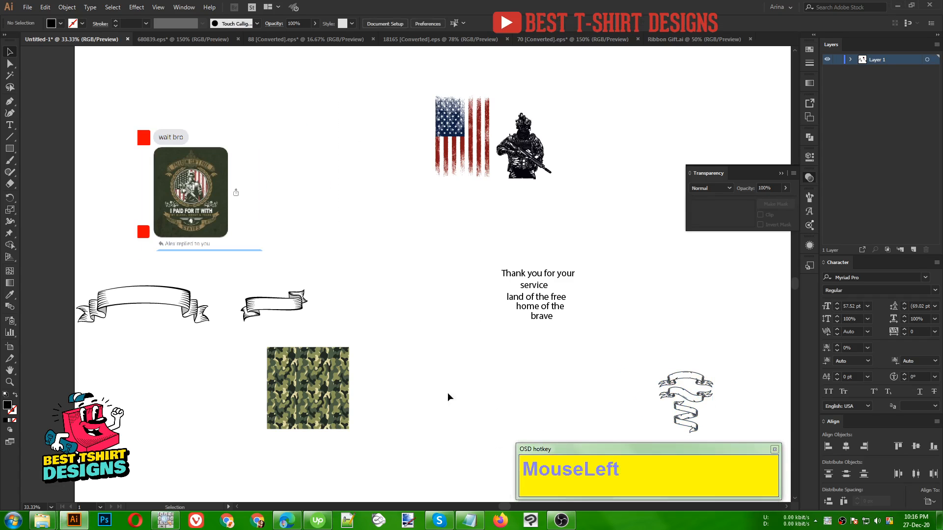
- Examine the "Freedom Isn't Free" reference design, the soldier artwork and the ribbon collection in the Ribbon Gift.ai document
alt+scroll(185, 168, up, 3)
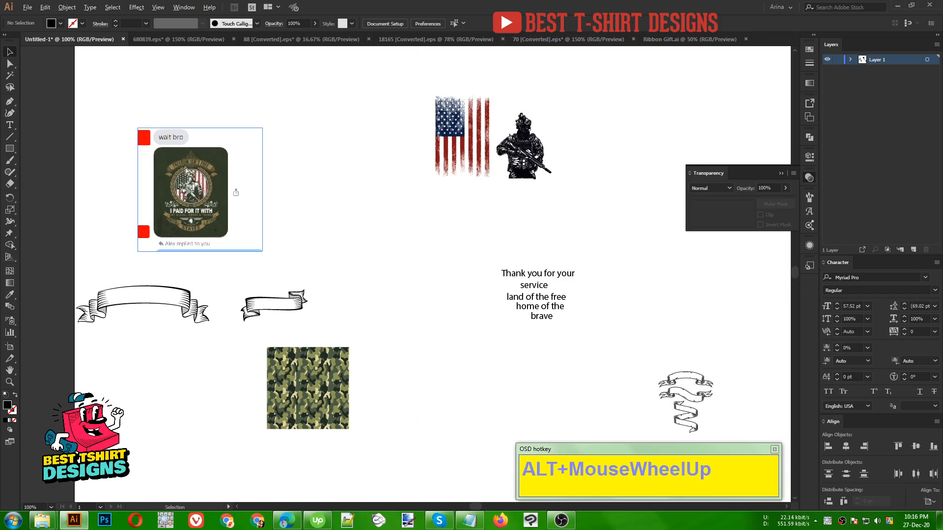
alt+scroll(185, 168, up, 3)
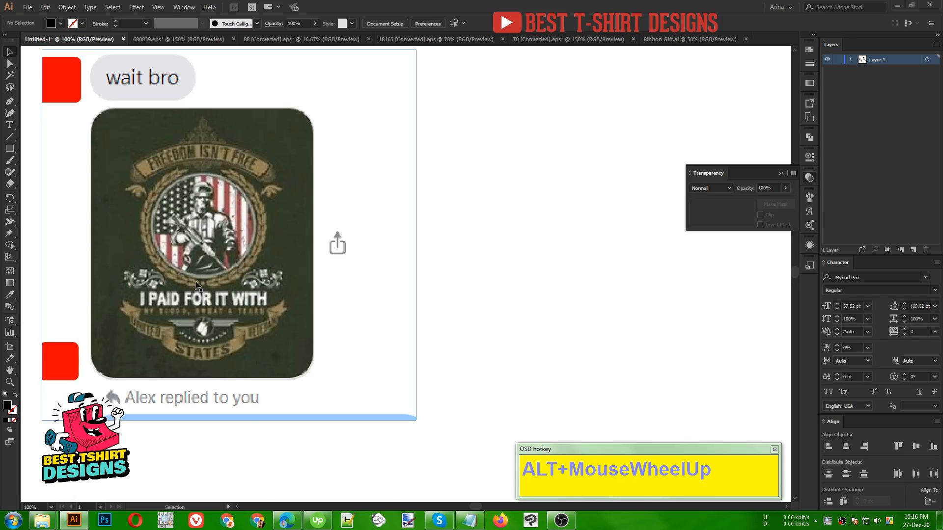
alt+scroll(156, 217, down, 3)
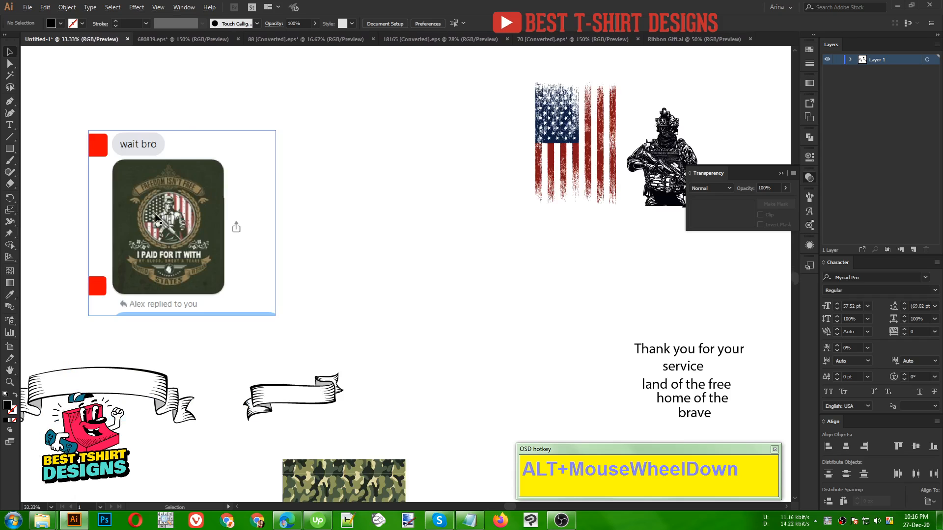
click(388, 275)
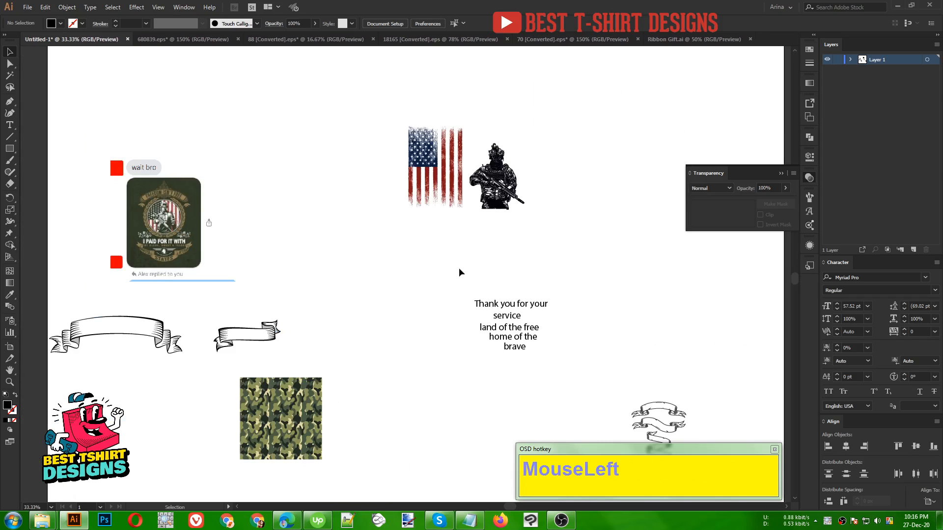
alt+scroll(509, 132, up, 5)
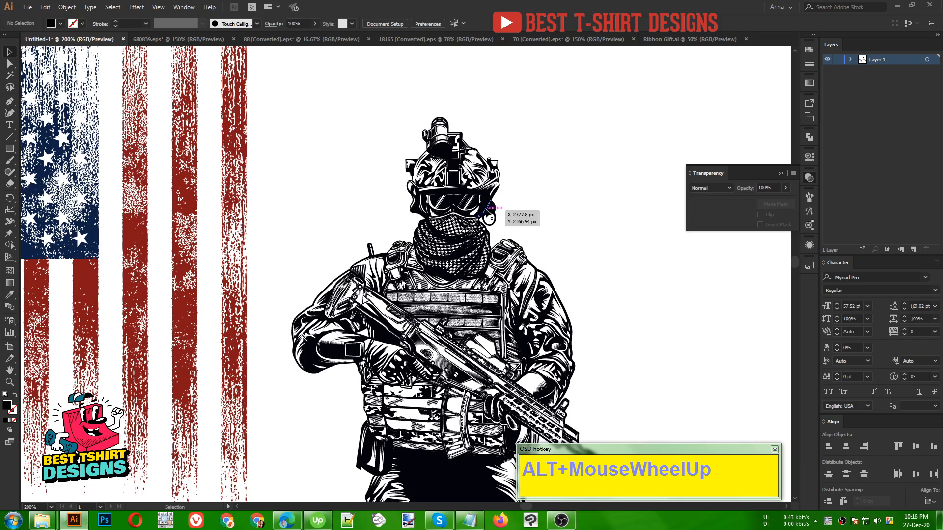
alt+scroll(372, 164, down, 1)
click(555, 43)
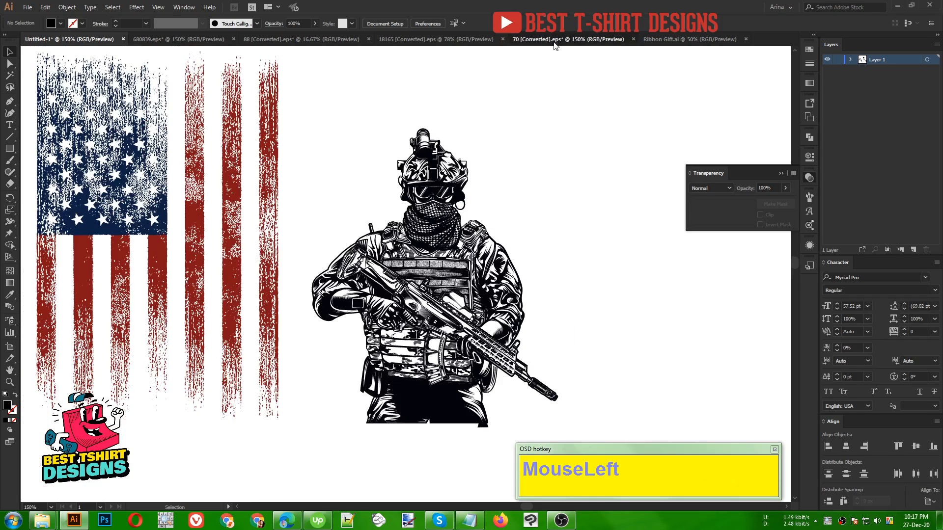
click(667, 39)
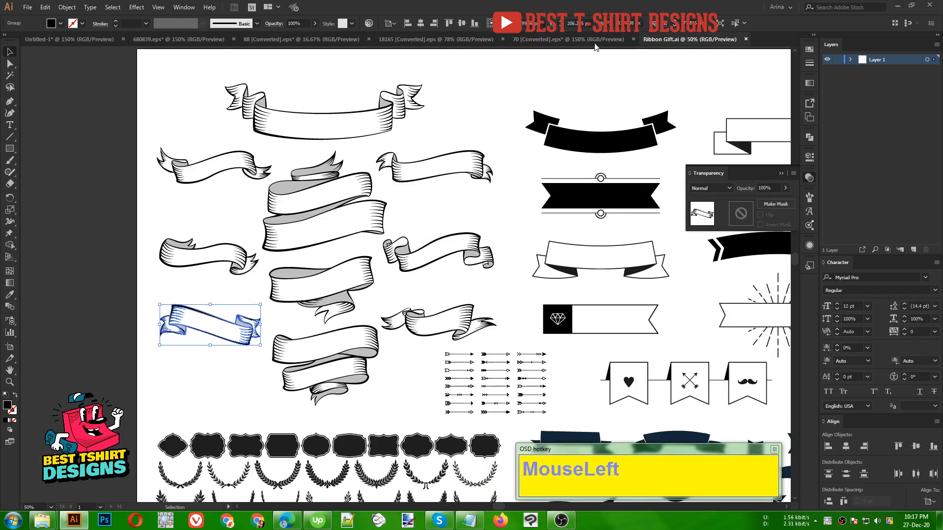
click(445, 41)
- In 88 [Converted].eps, undo the earlier edits back to the stage containing the "Until I Am Out of Bullets" soldier-and-flag artwork
click(313, 40)
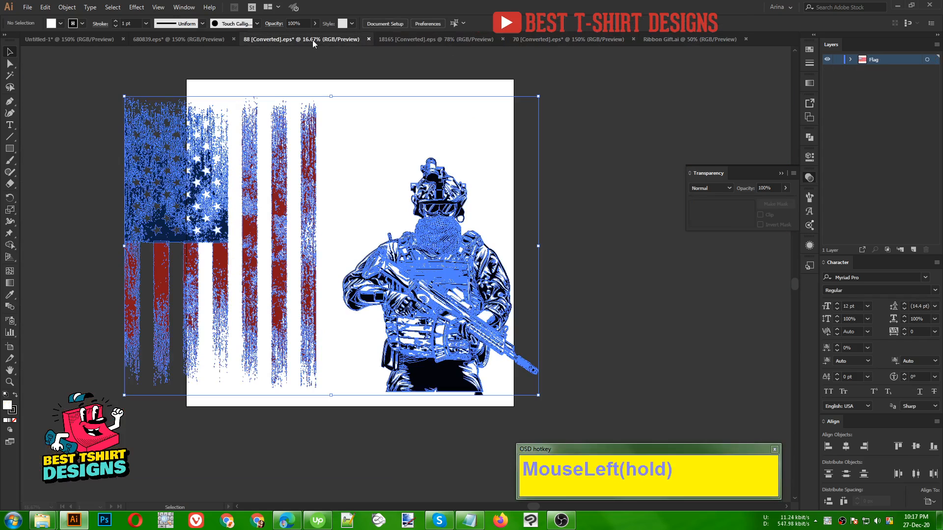
click(570, 282)
key(ctrl+z)
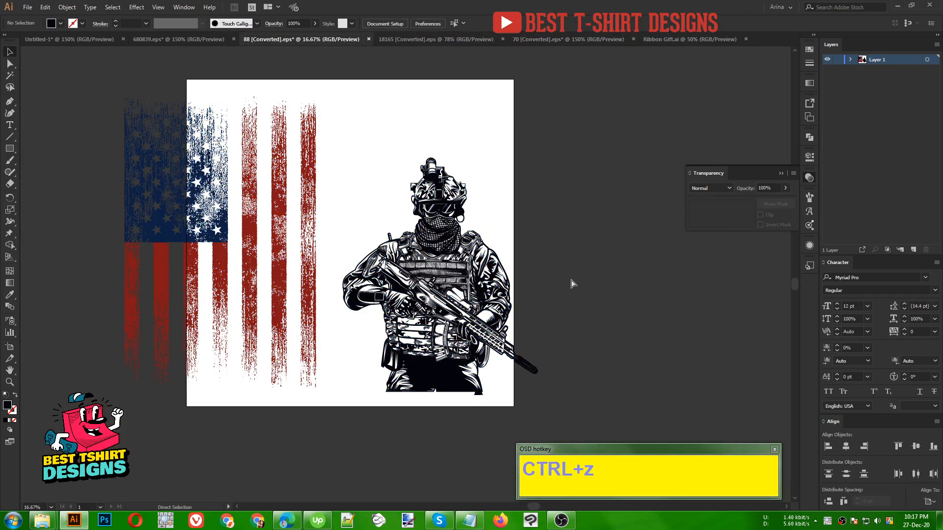
key(ctrl+z)
key(ctrl+z)
key(ctrl+z)
key(ctrl+z)
key(ctrl+z)
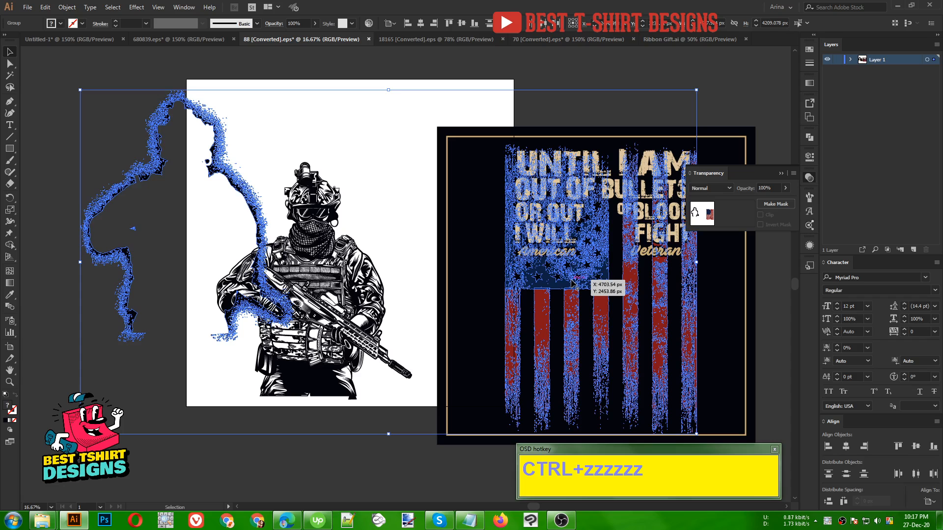
key(ctrl+z)
key(ctrl+z)
key(ctrl+z)
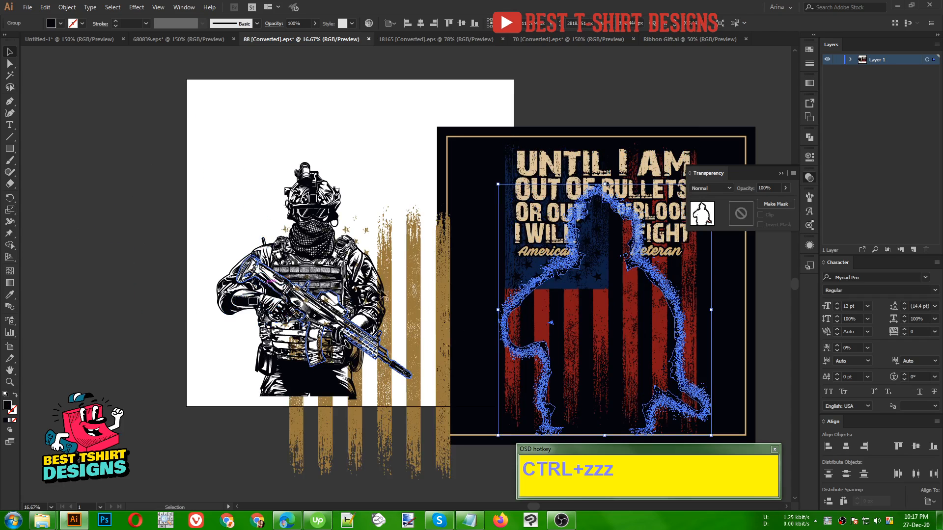
- Return to the Untitled-1 document and move the camouflage square up beside the distressed flag's left edge
click(80, 43)
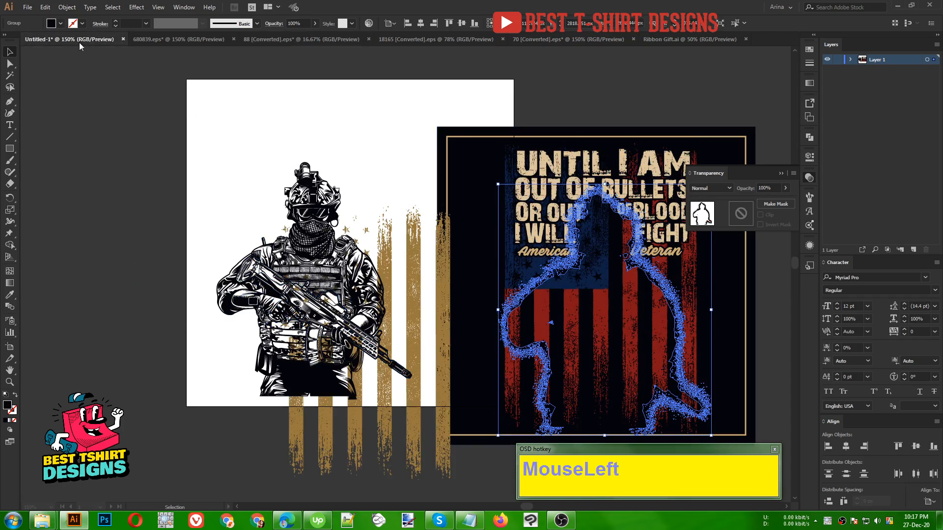
scroll(298, 205, down, 1)
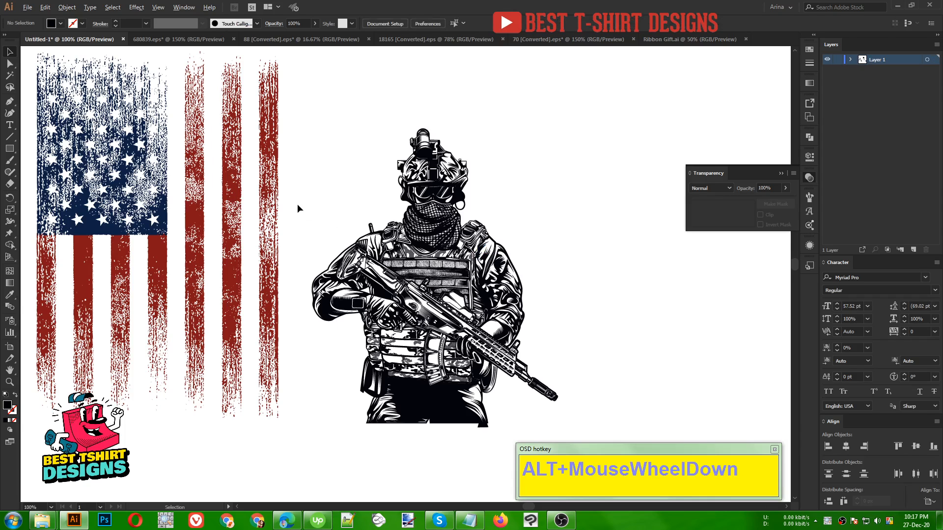
alt+scroll(477, 248, down, 1)
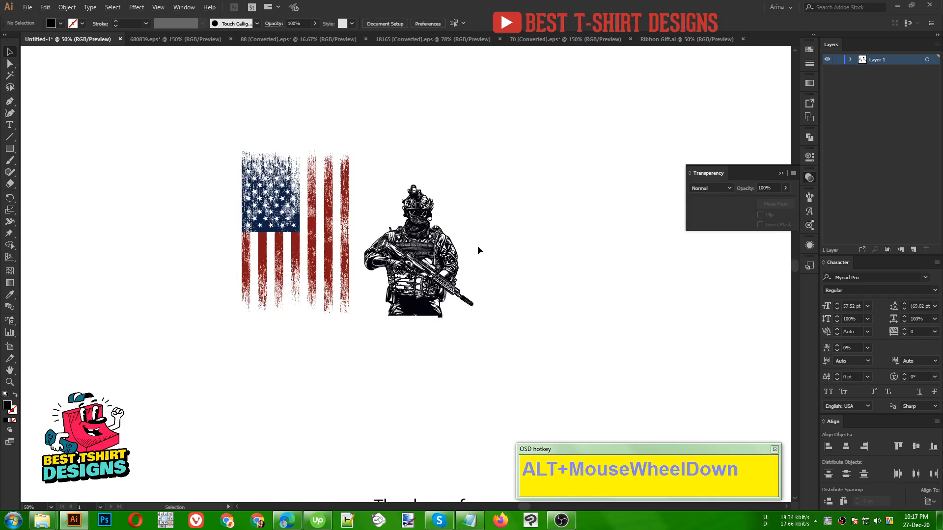
alt+scroll(471, 248, down, 2)
click(214, 421)
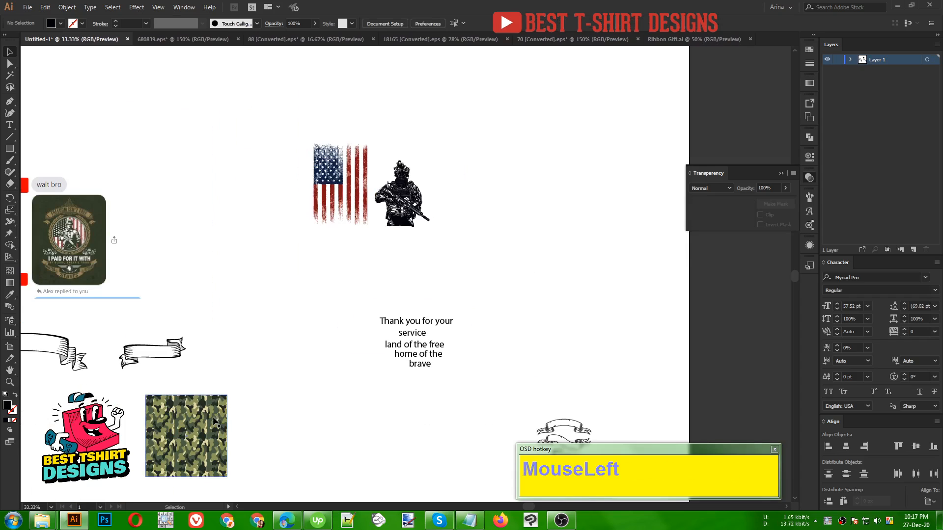
drag(215, 422, 278, 151)
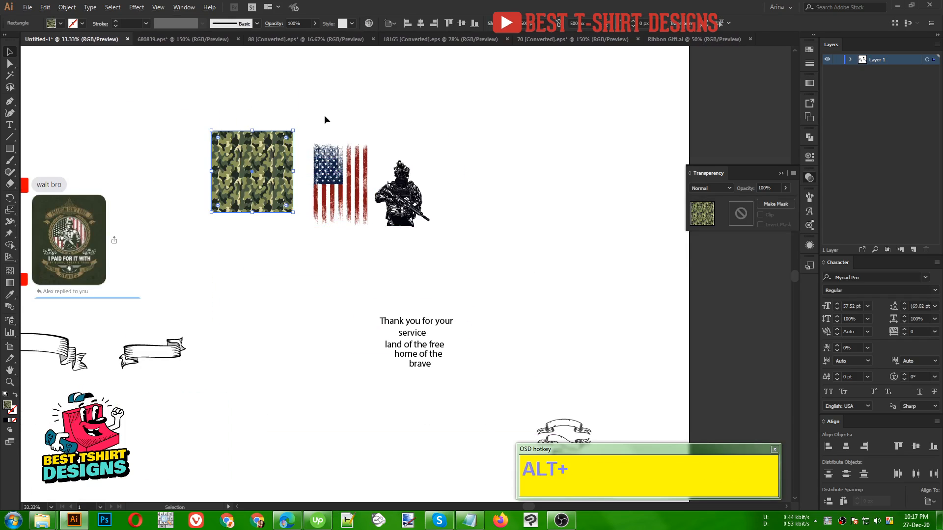
- Fill the distressed American flag group with the camouflage pattern swatch used by the square
alt+scroll(325, 116, up, 2)
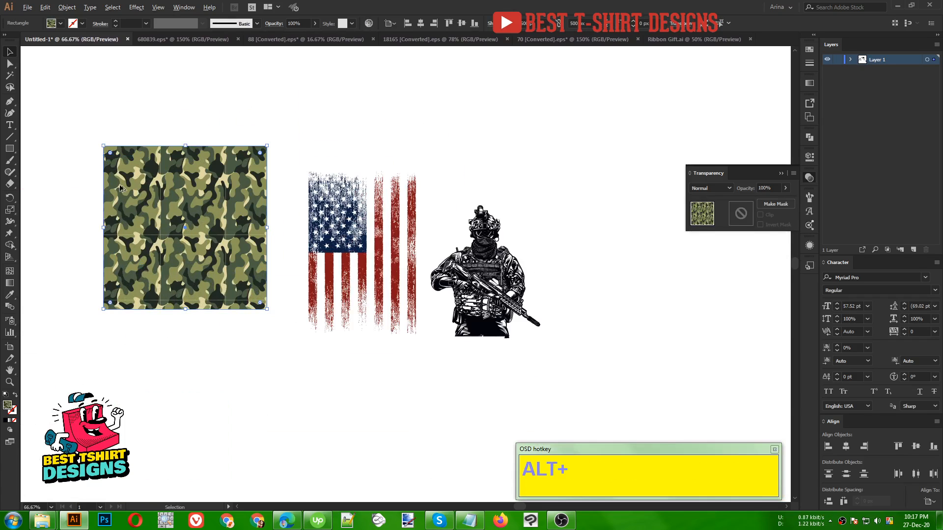
alt+scroll(109, 175, up, 3)
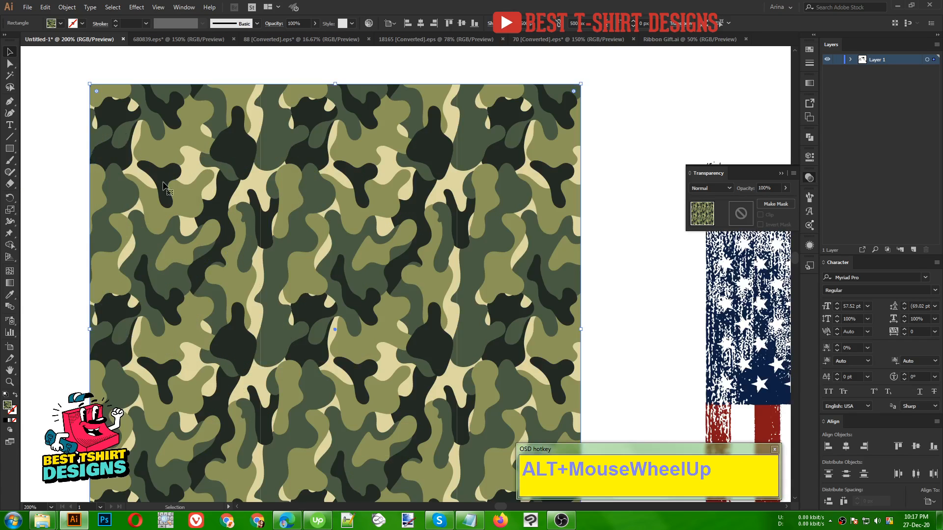
alt+scroll(185, 189, down, 3)
alt+scroll(184, 190, down, 1)
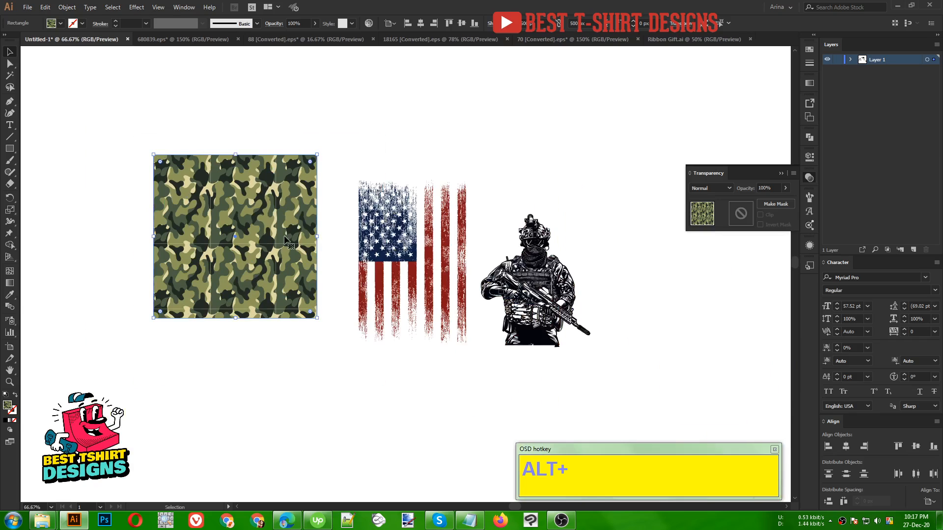
click(292, 249)
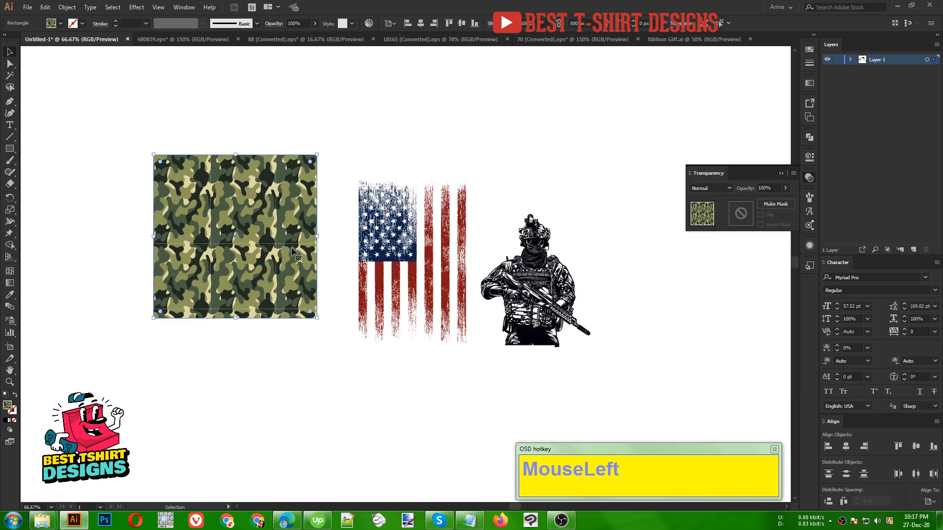
click(809, 50)
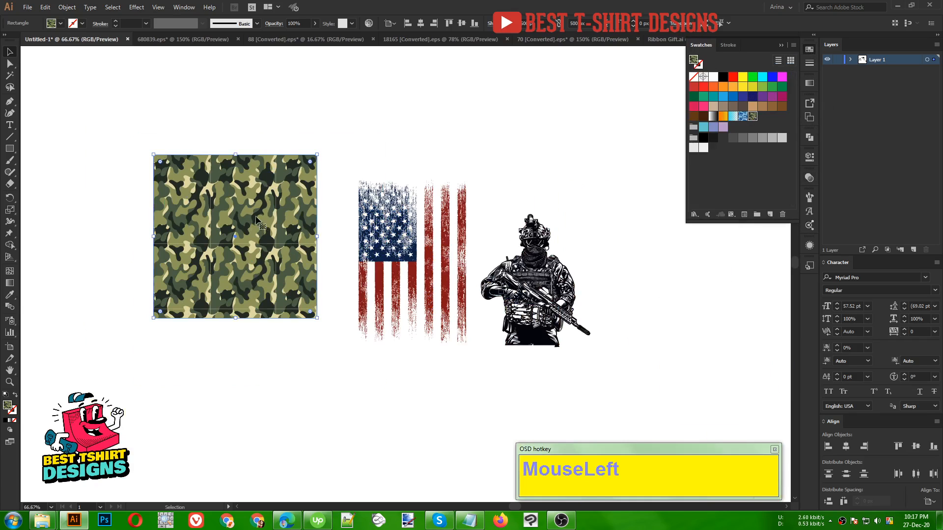
click(260, 117)
click(428, 260)
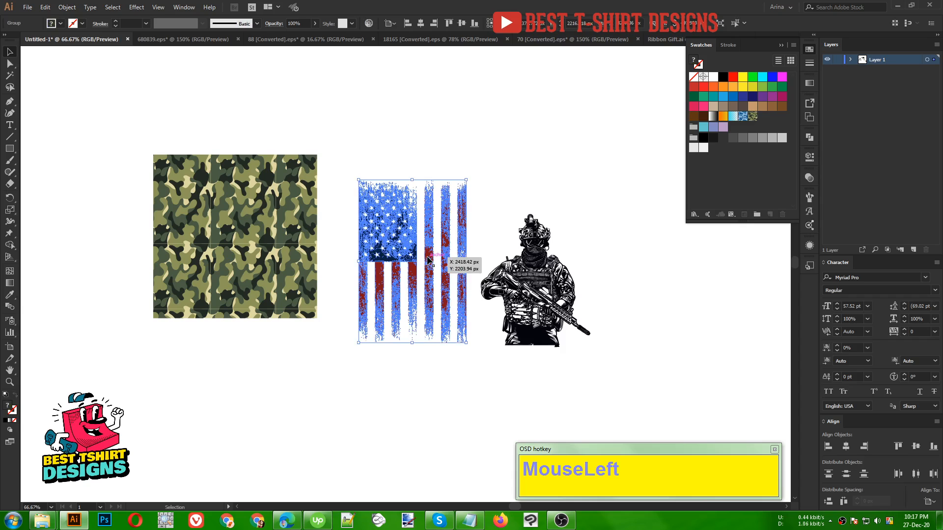
click(753, 118)
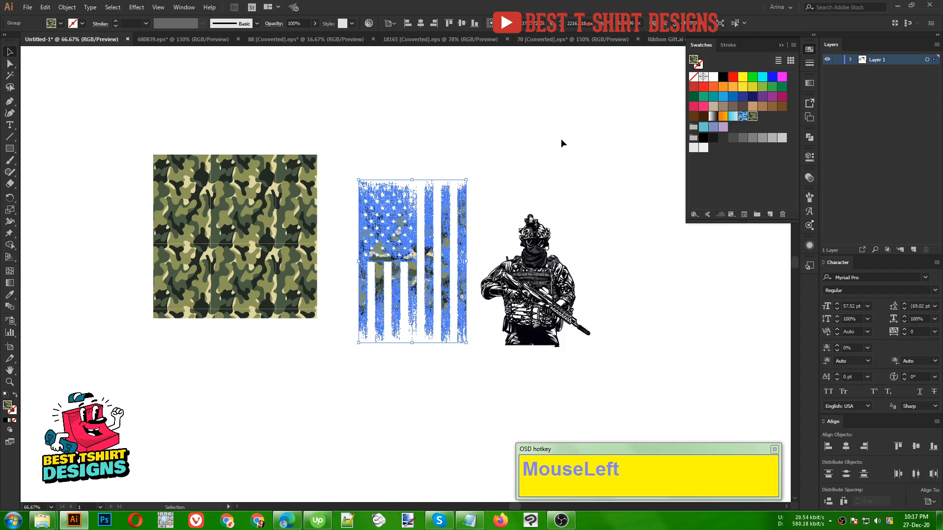
click(516, 180)
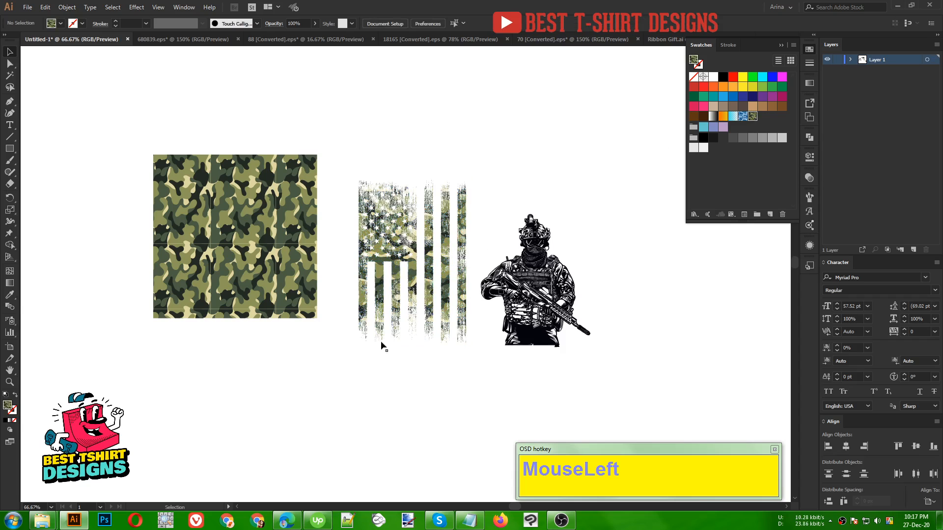
- Delete the camouflage-filled square beside the distressed flag
alt+scroll(253, 286, down, 1)
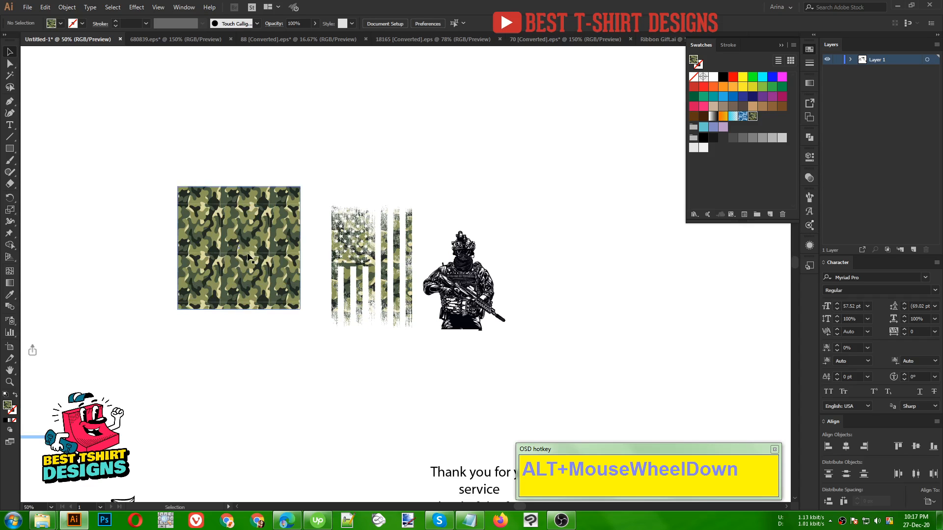
drag(411, 249, 691, 274)
key(Delete)
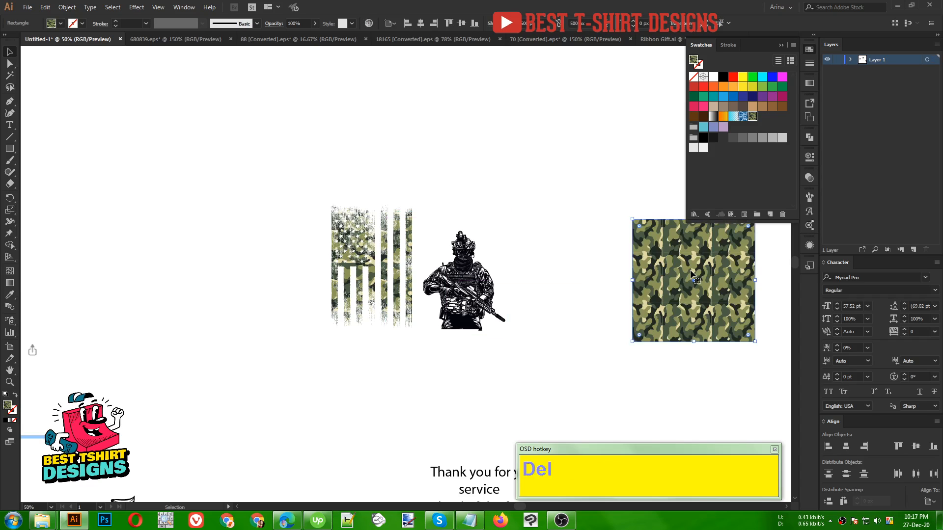
click(440, 393)
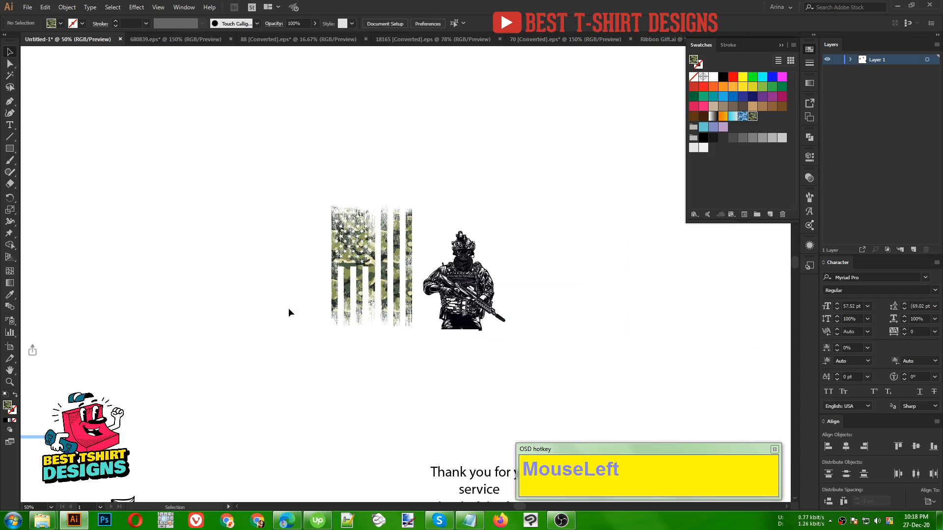
- Draw a circle about 856 px in diameter in the empty area between the reference image and the flag
drag(253, 318, 369, 322)
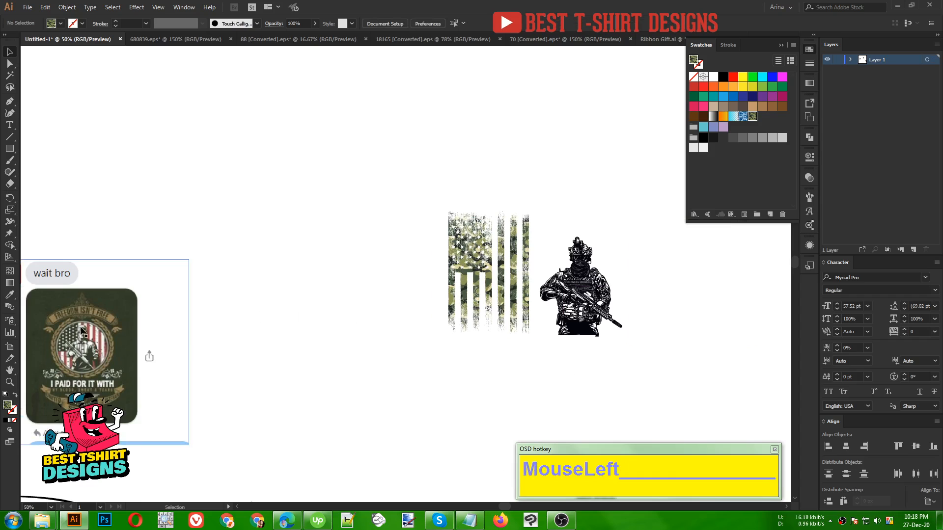
drag(11, 152, 38, 174)
drag(311, 255, 415, 330)
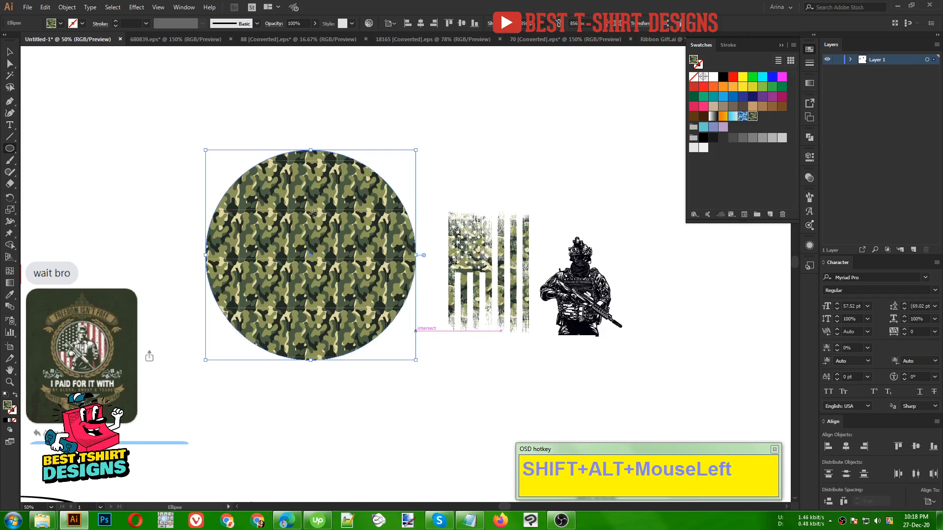
- Give the circle a black 10 pt outline with no fill
click(723, 77)
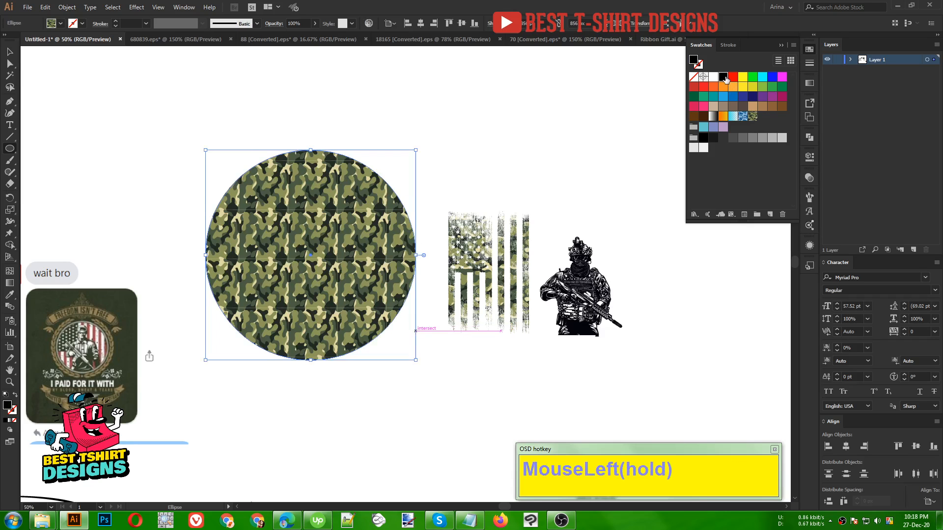
key(v)
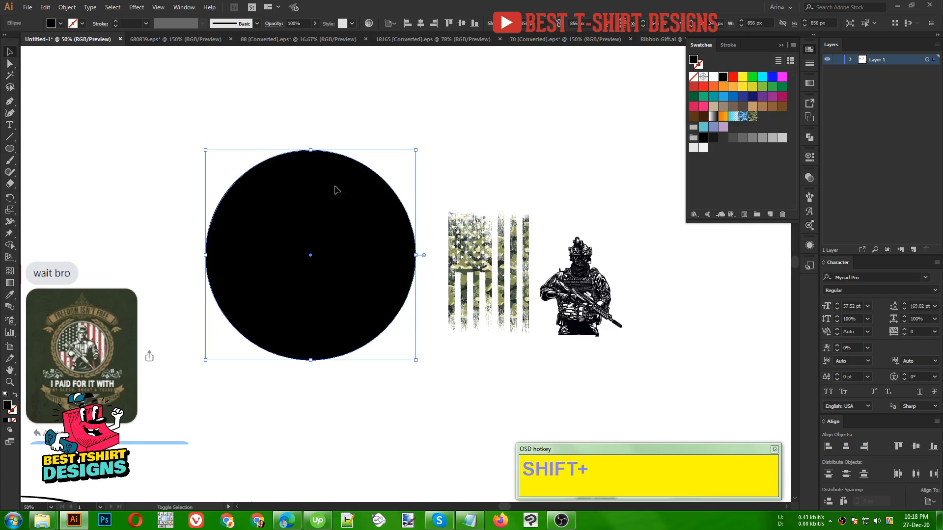
click(312, 233)
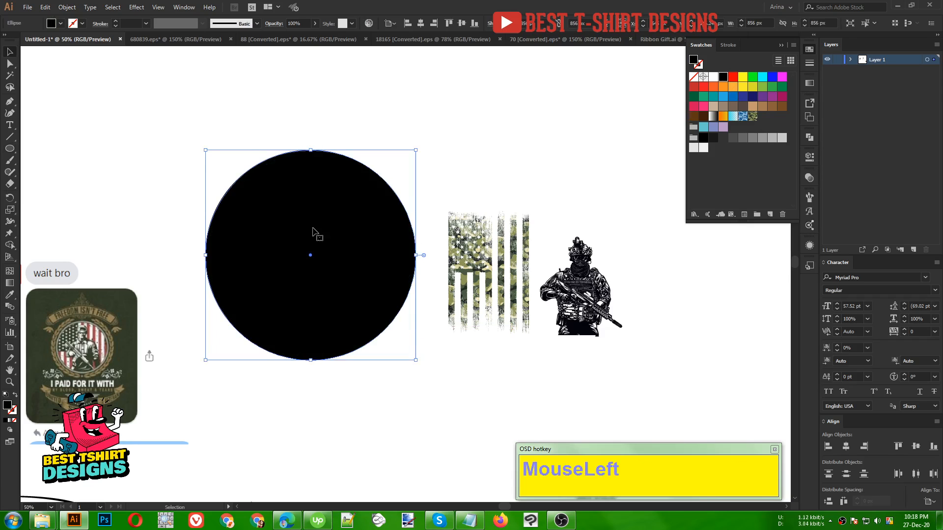
key(shift+x)
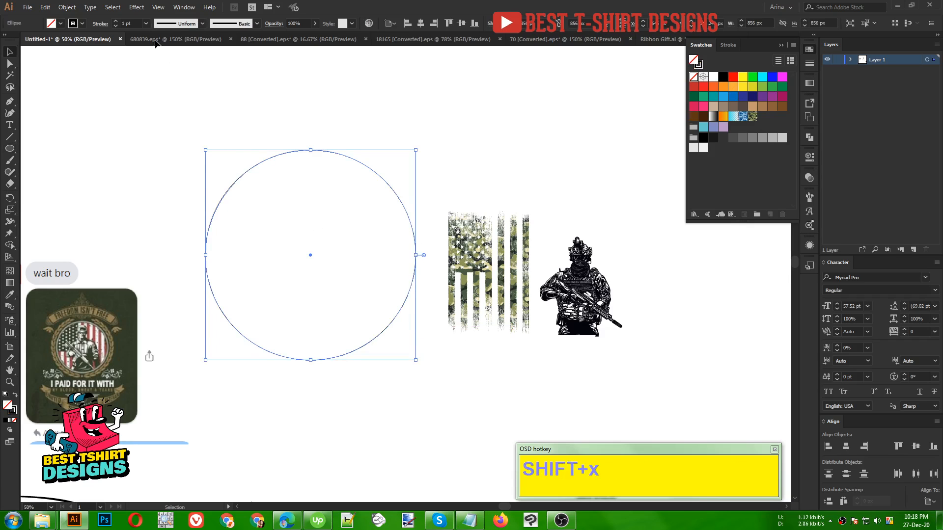
scroll(132, 23, up, 1)
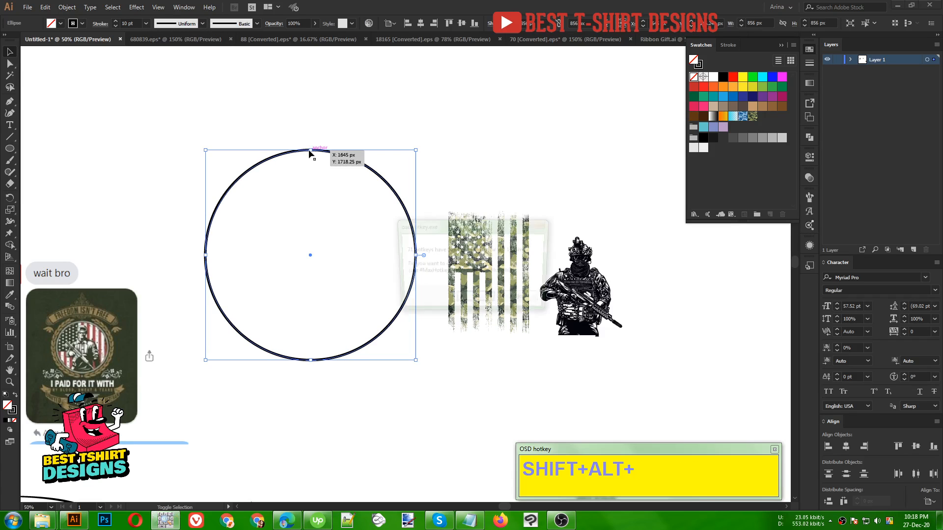
- Scale the circle outline down proportionally about its center to about 290 px in diameter
drag(311, 154, 322, 219)
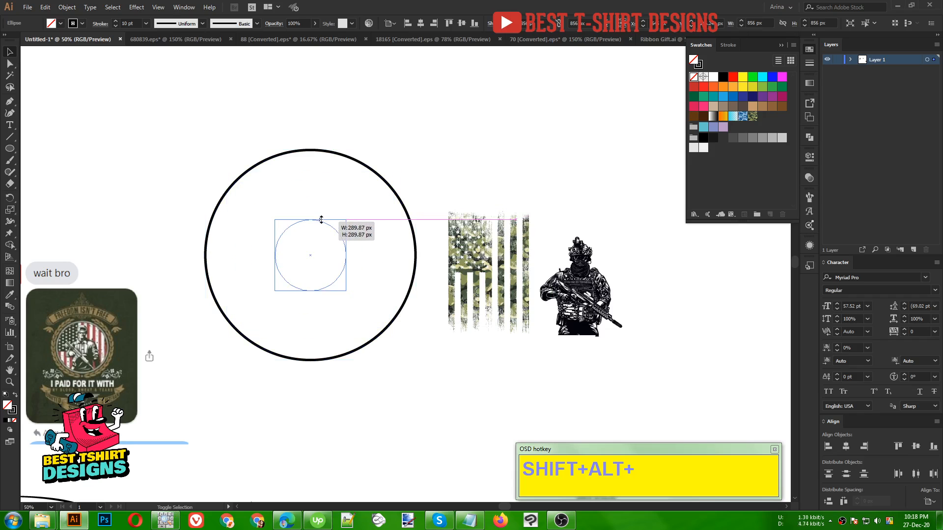
drag(419, 338, 420, 338)
click(365, 281)
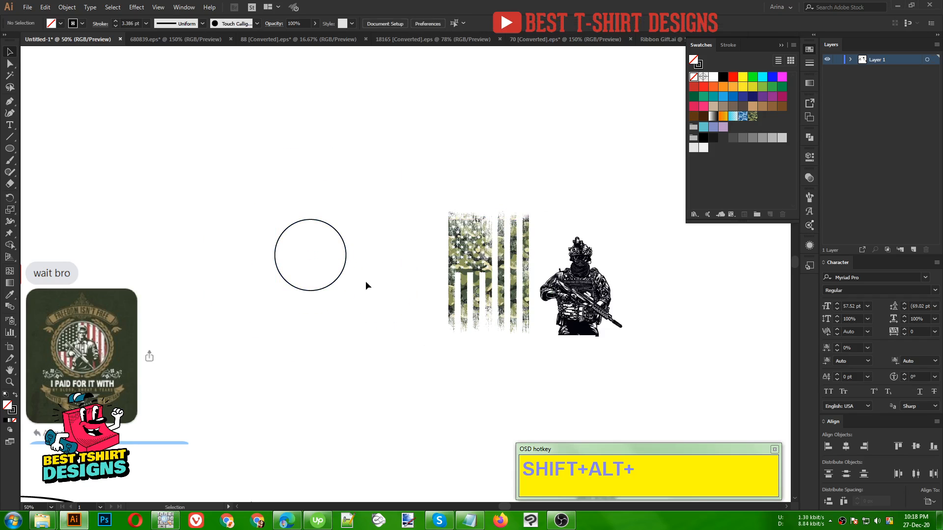
- Move the camouflage flag over the circle so that it covers the whole outline
scroll(288, 252, up, 1)
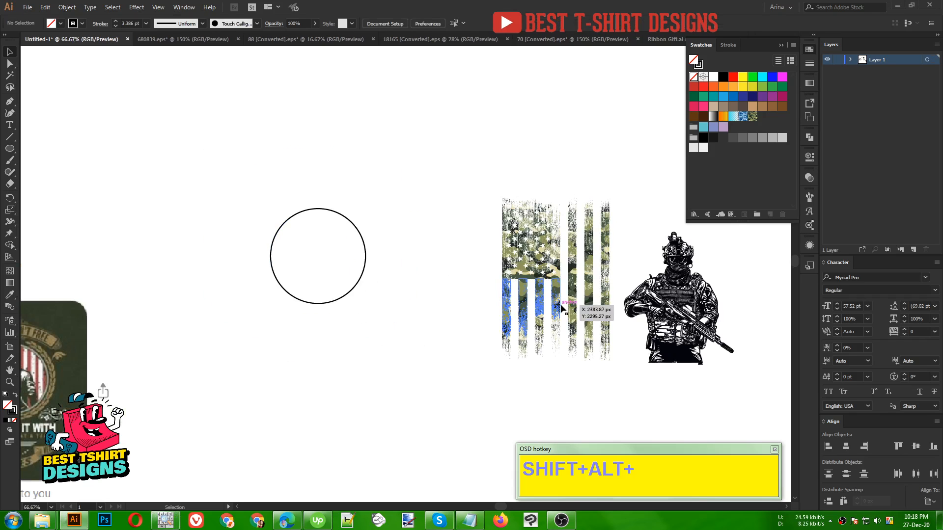
drag(561, 308, 327, 288)
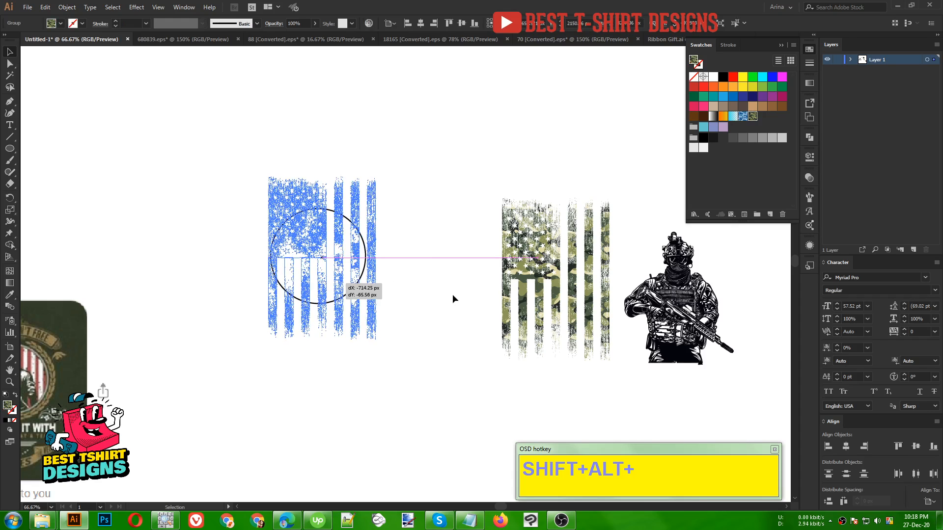
drag(388, 252, 379, 253)
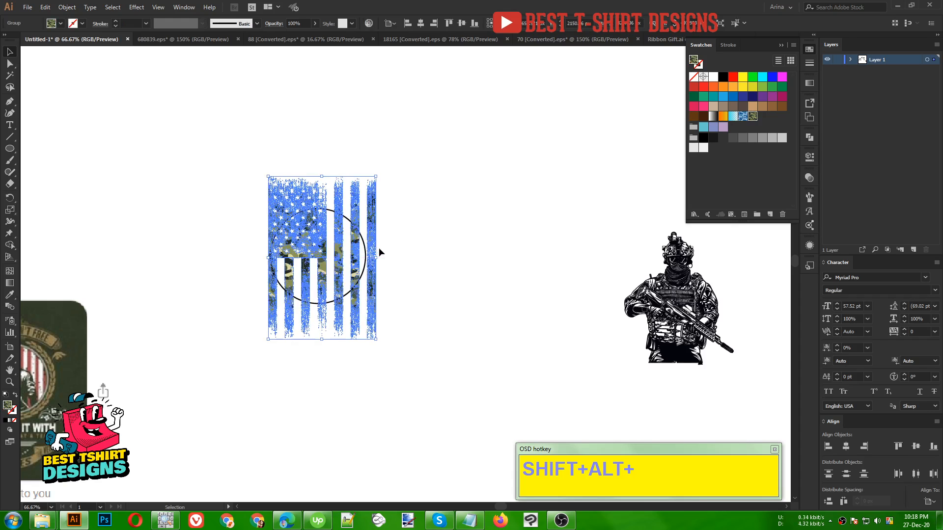
click(536, 289)
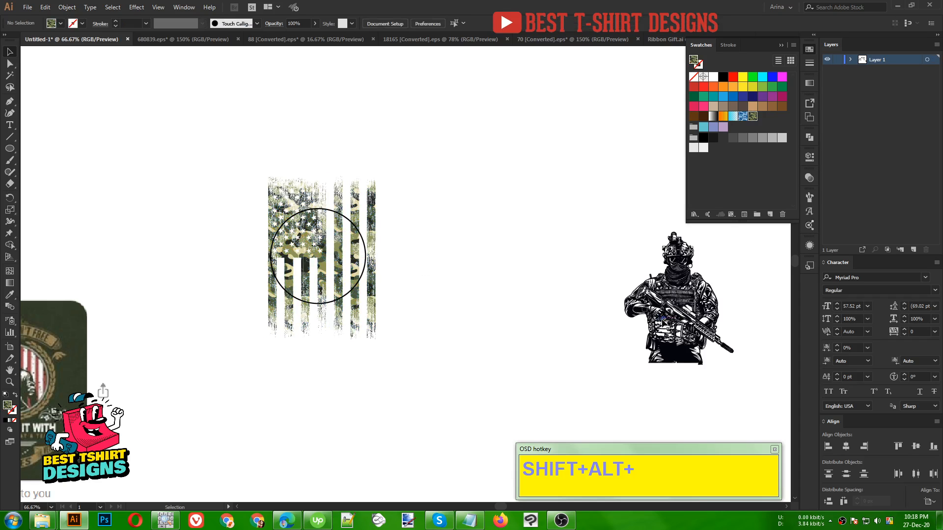
- Move the soldier artwork closer to the flag, leaving it beside the flag and circle
drag(662, 317, 325, 288)
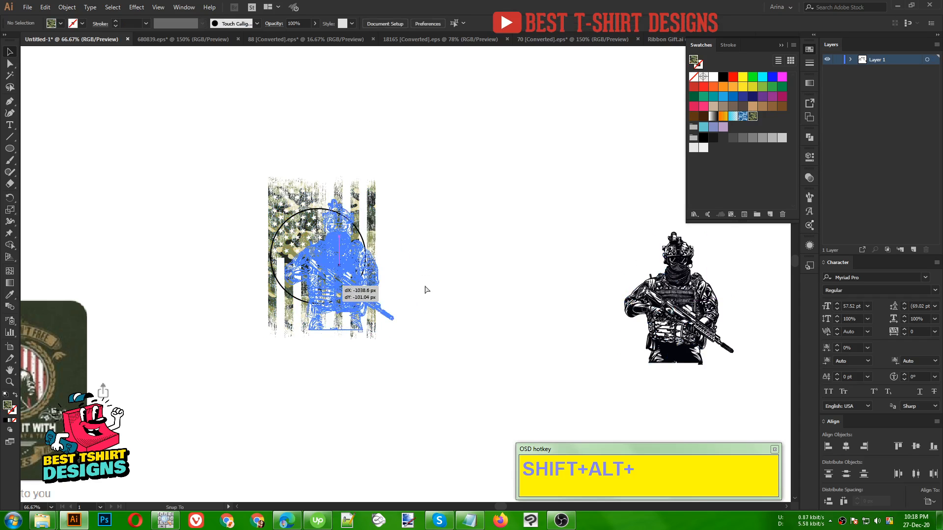
drag(427, 290, 290, 241)
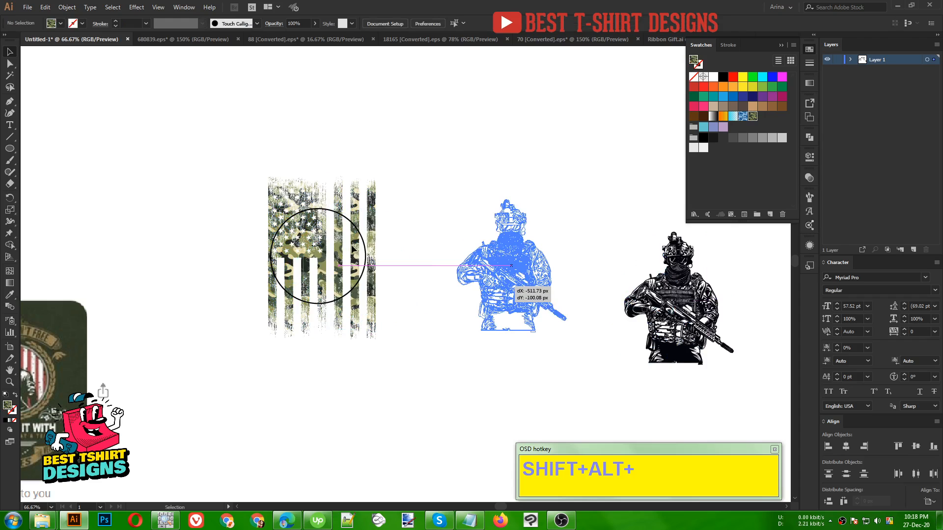
scroll(291, 240, up, 1)
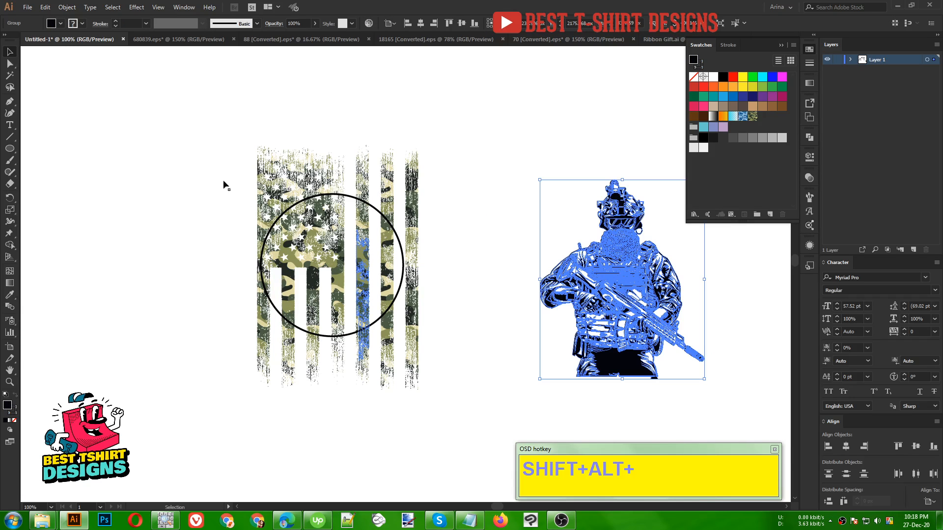
- Center the flag and circle horizontally on each other, using Align to Selection
drag(223, 185, 265, 308)
click(391, 24)
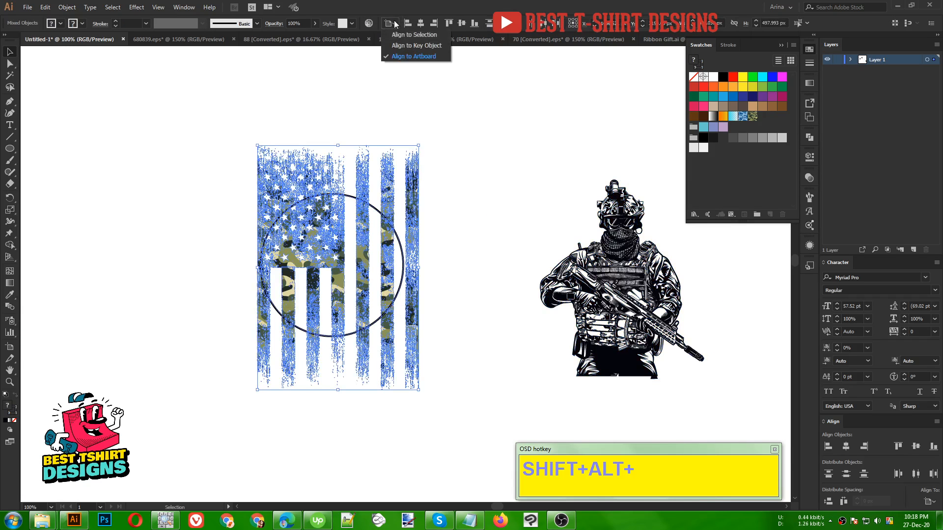
click(408, 34)
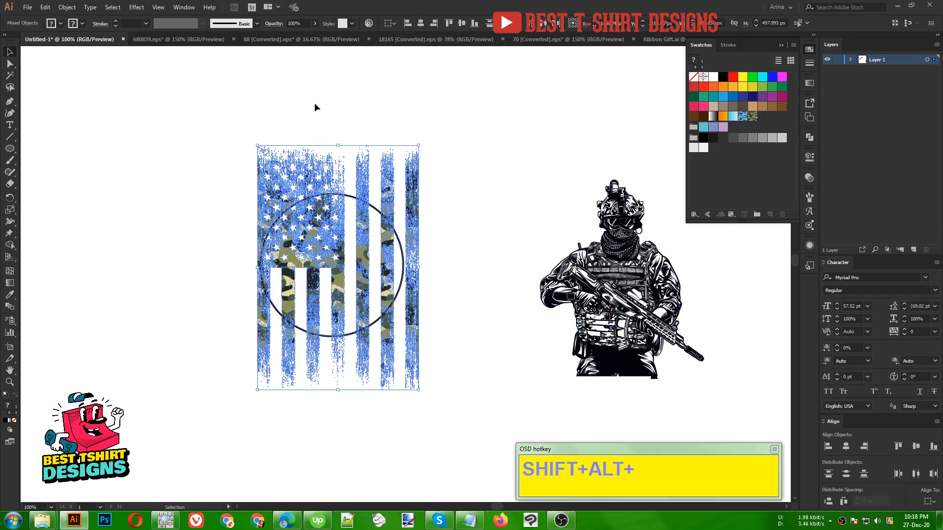
click(441, 271)
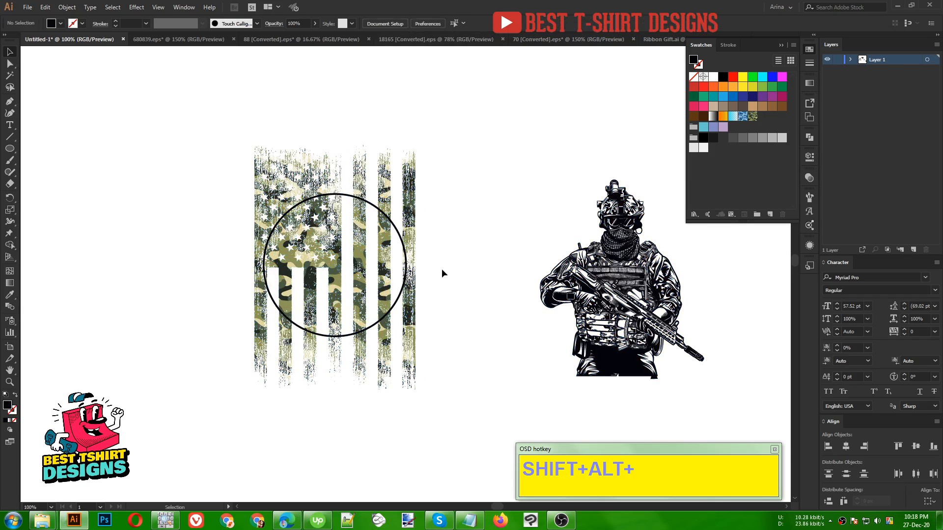
- Cut the circle outline and paste it in place in front of the flag
click(399, 301)
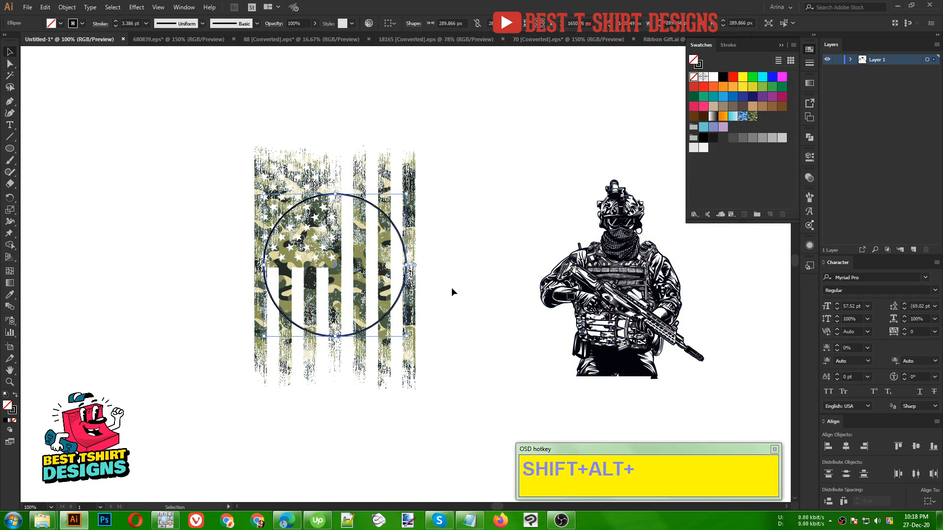
key(a)
key(v)
key(a)
key(v)
click(452, 292)
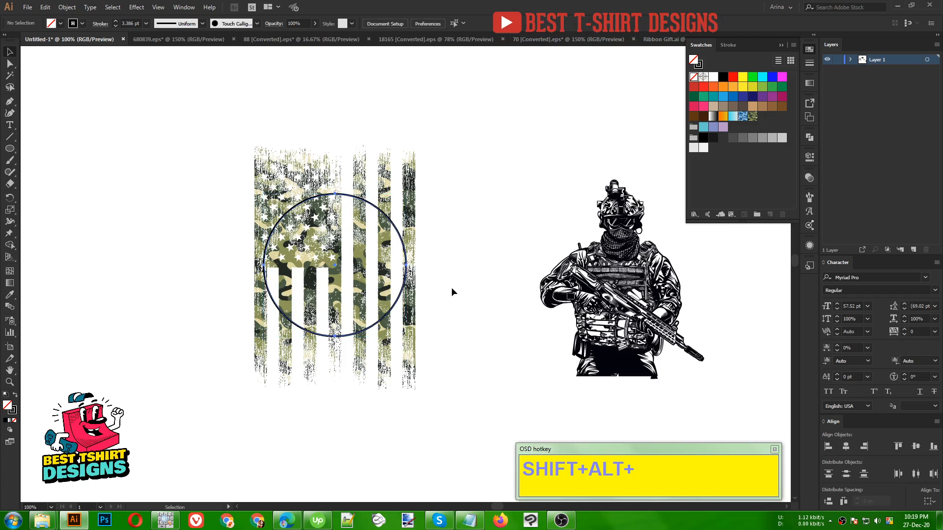
key(a)
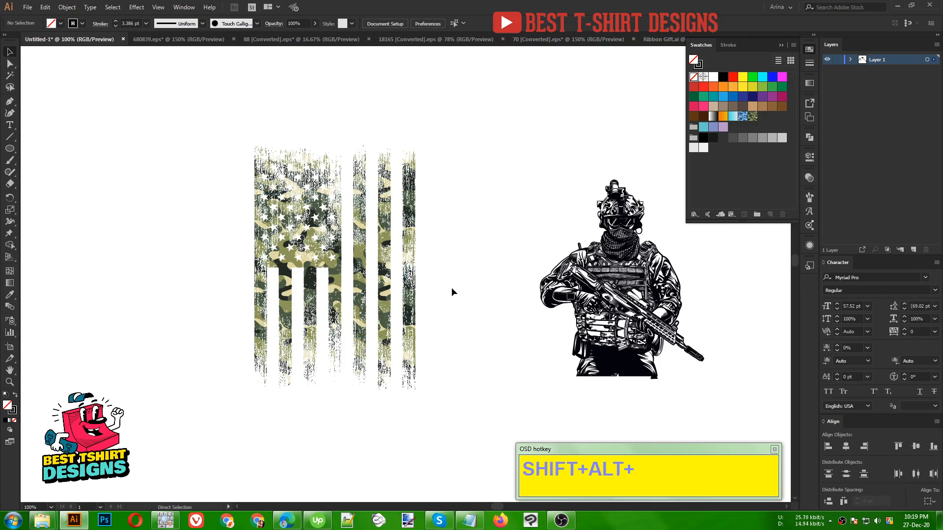
key(ctrl+z)
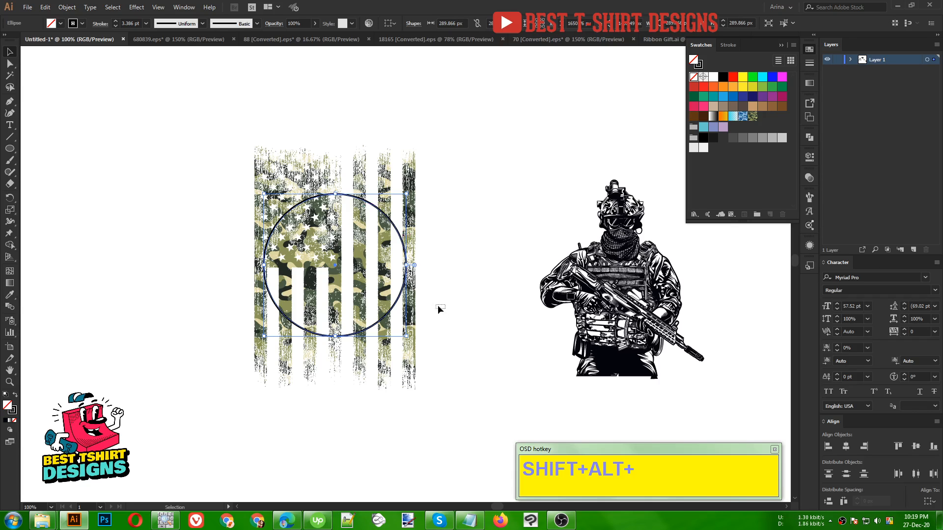
- Clip the camouflage flag to the circle with a clipping mask
drag(438, 306, 305, 225)
right_click(304, 225)
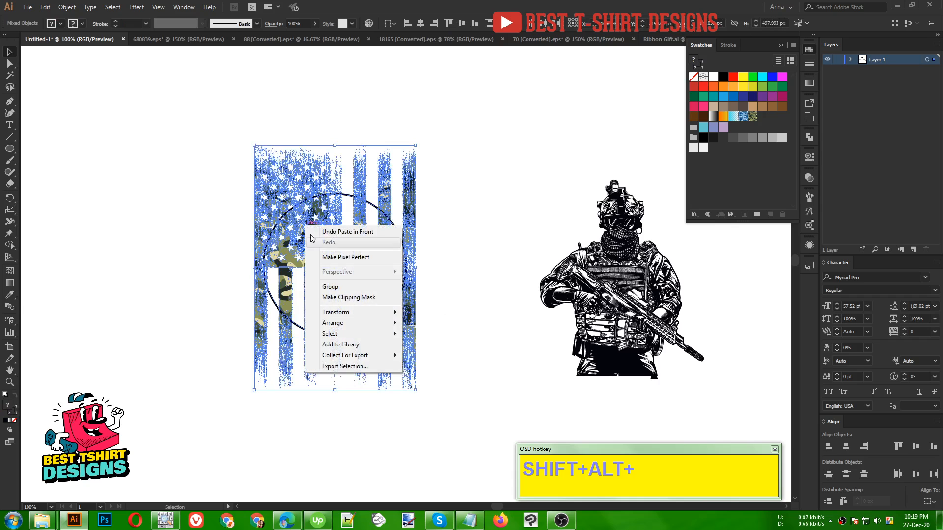
click(349, 298)
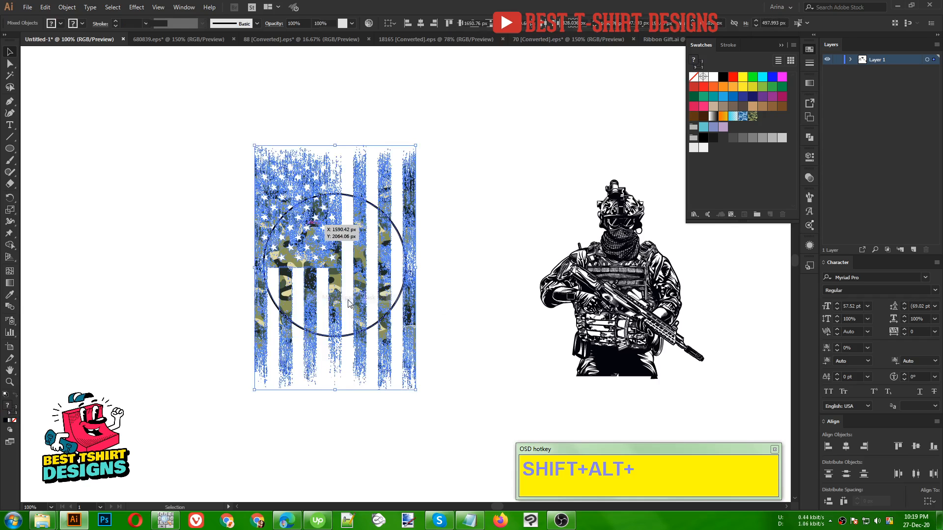
- Paste the copied circle outline in front of the clipped flag as a black border
click(441, 273)
key(a)
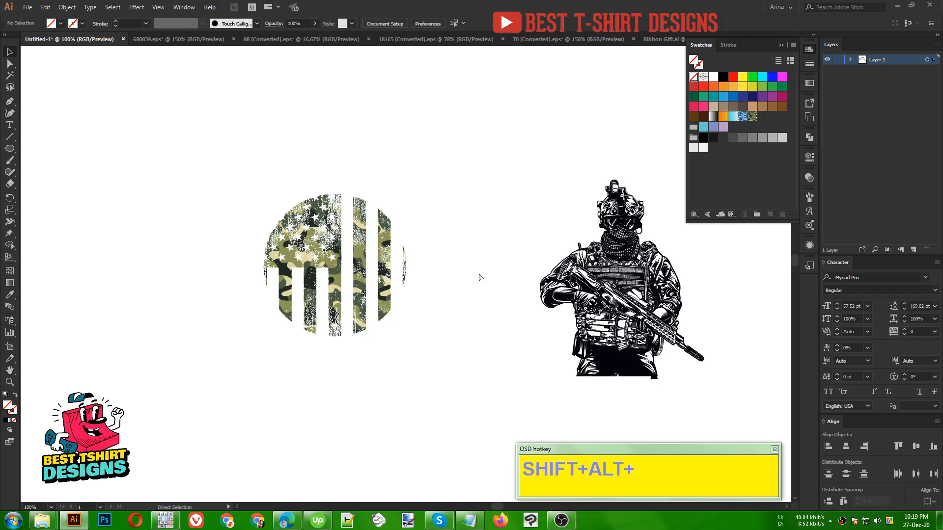
key(ctrl+f)
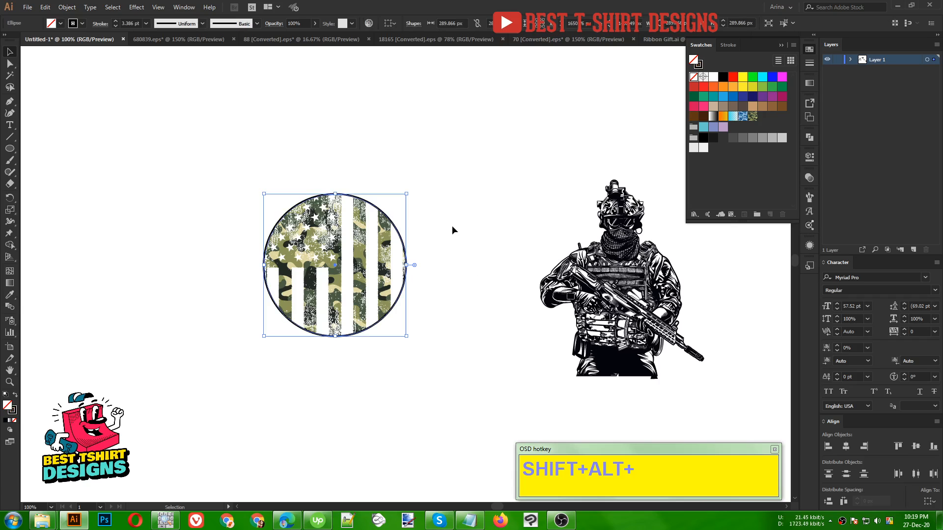
click(452, 226)
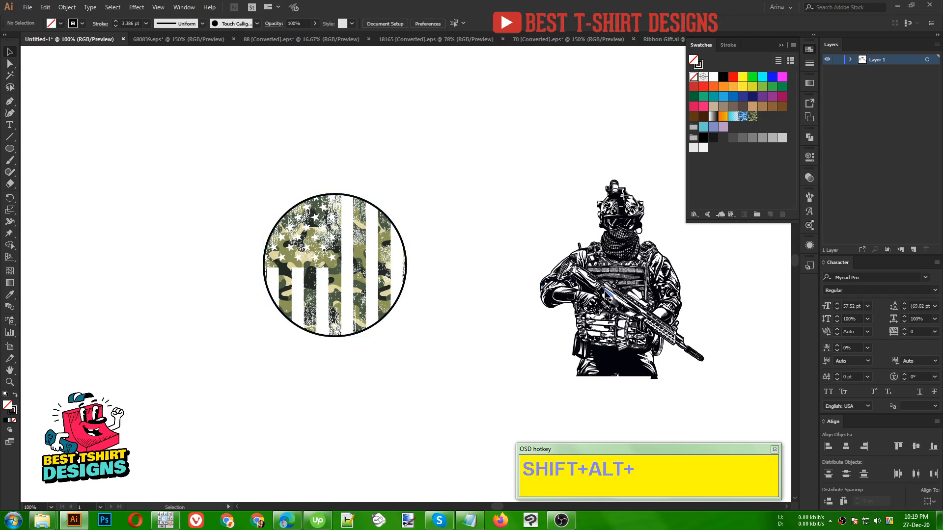
- Scale the soldier down proportionally to about two thirds and place it centered over the circular flag
drag(605, 291, 474, 292)
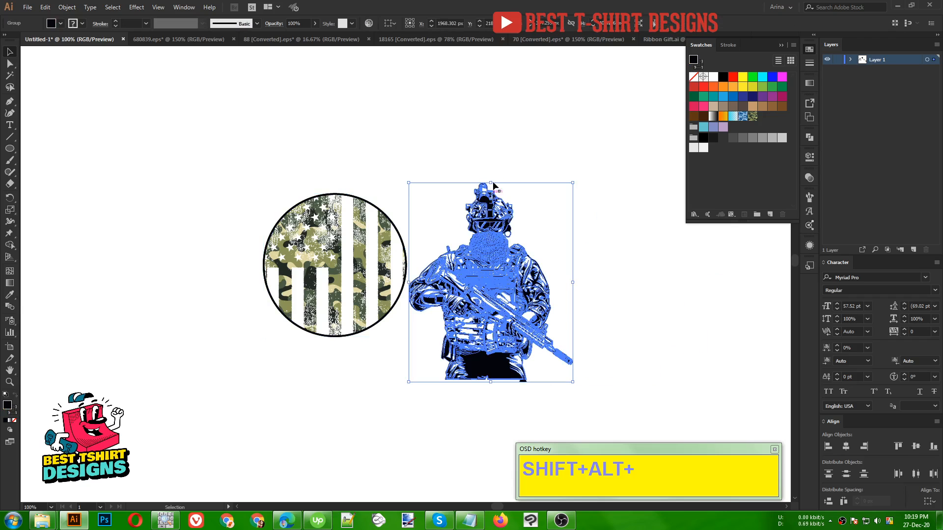
drag(490, 182, 509, 248)
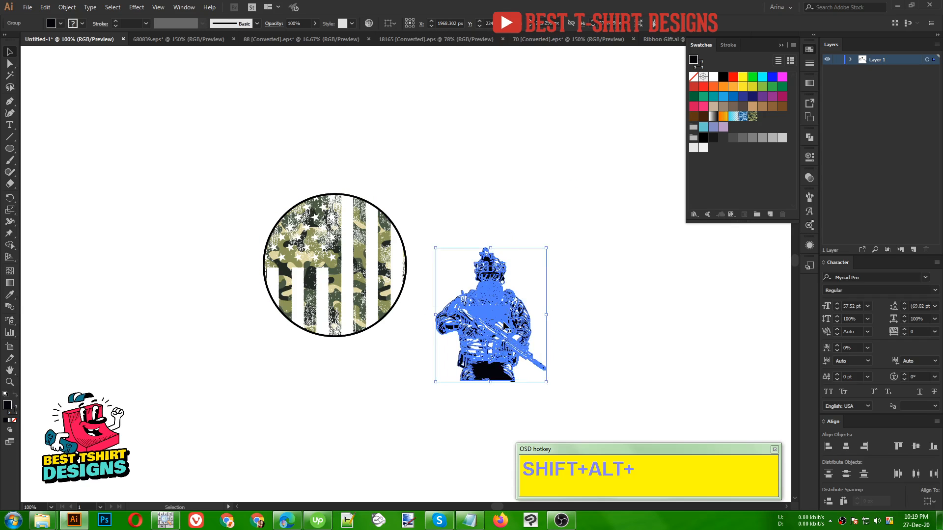
drag(504, 326, 348, 285)
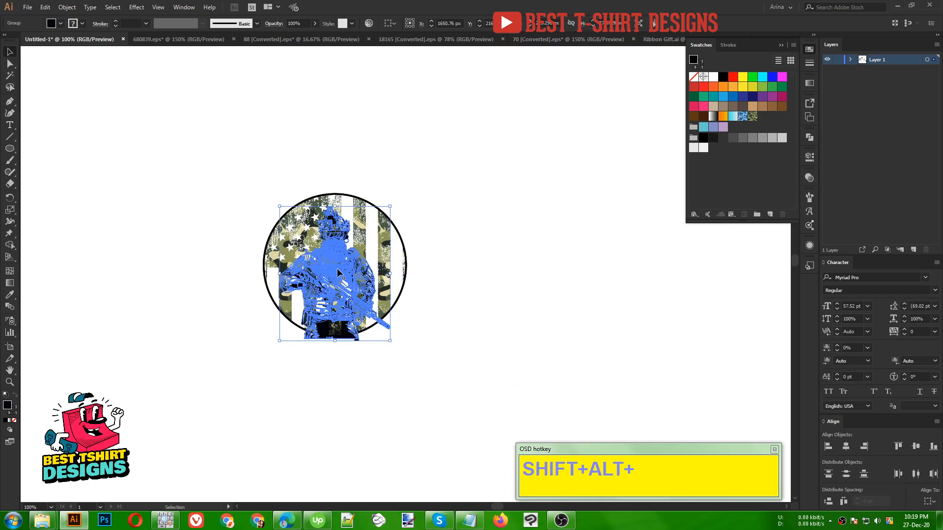
scroll(337, 269, up, 1)
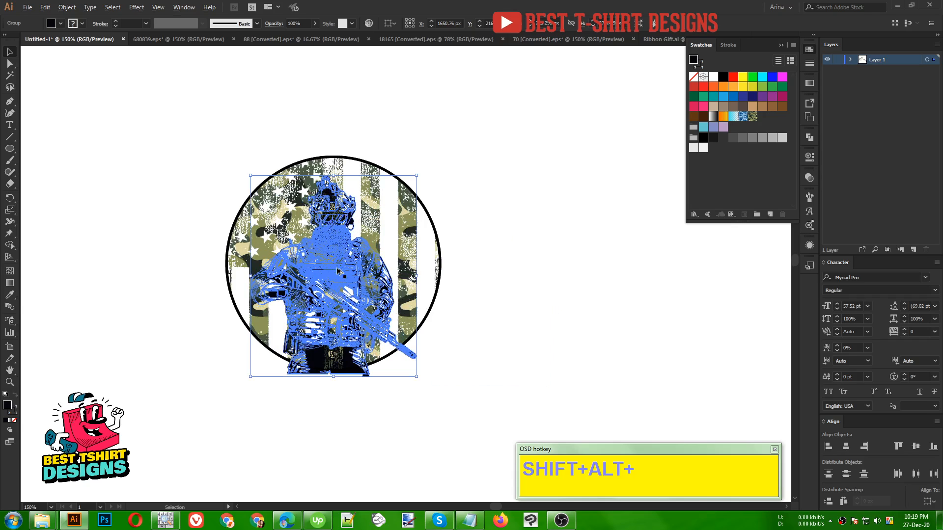
- Enlarge the soldier proportionally to about 237 by 288 px so its helmet reaches near the circle's upper edge
scroll(337, 270, up, 1)
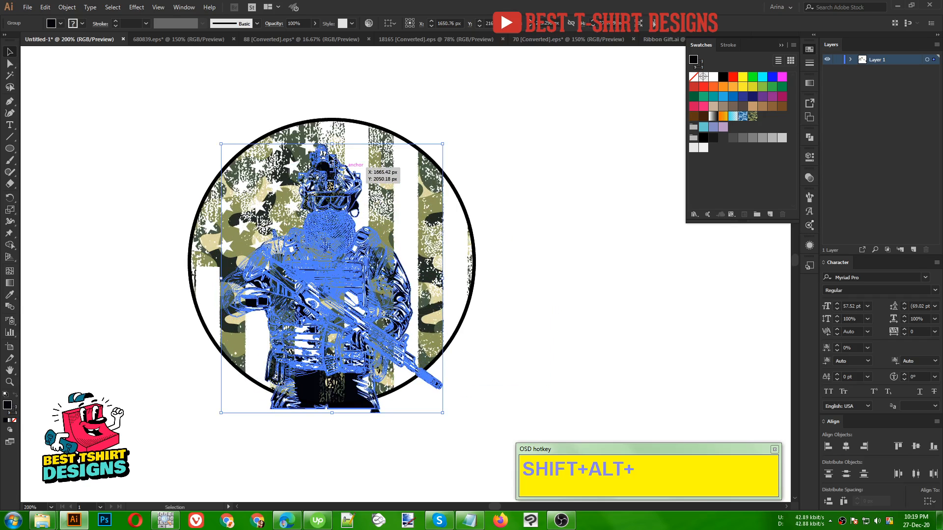
drag(332, 144, 341, 132)
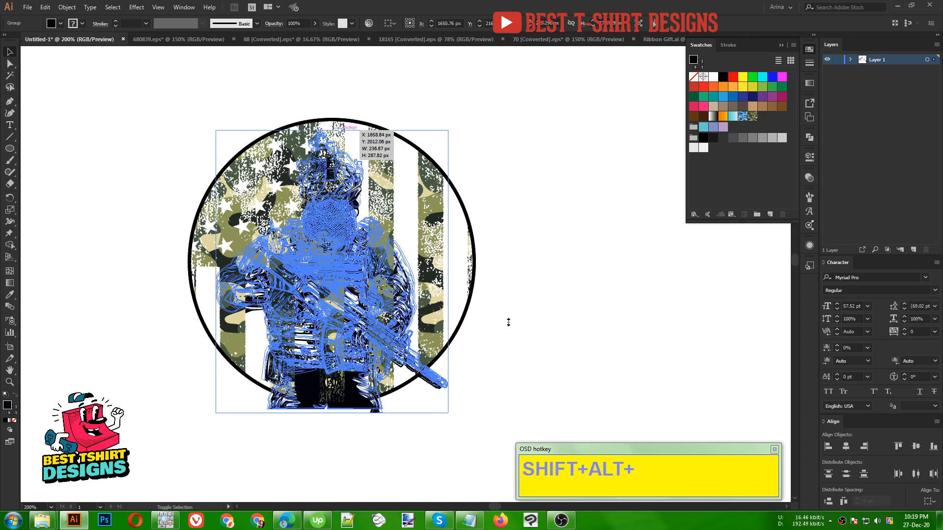
click(493, 392)
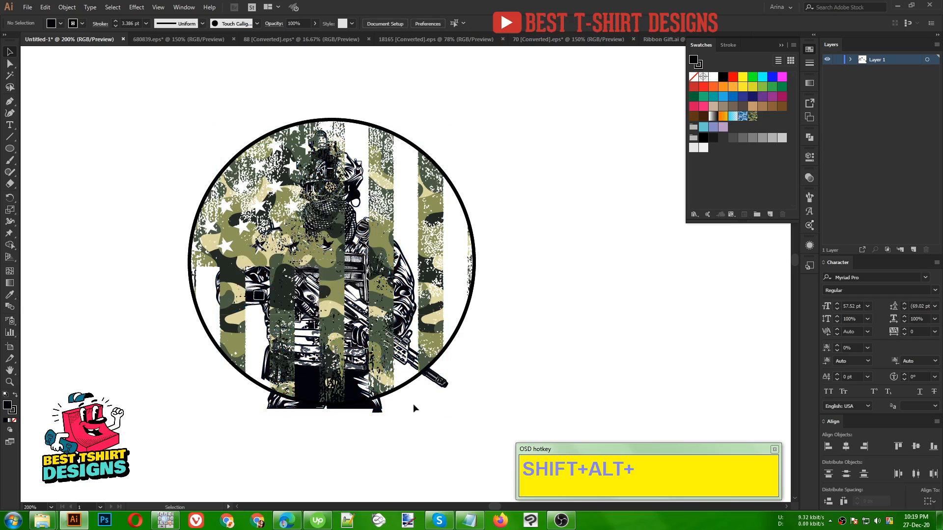
drag(511, 404, 148, 118)
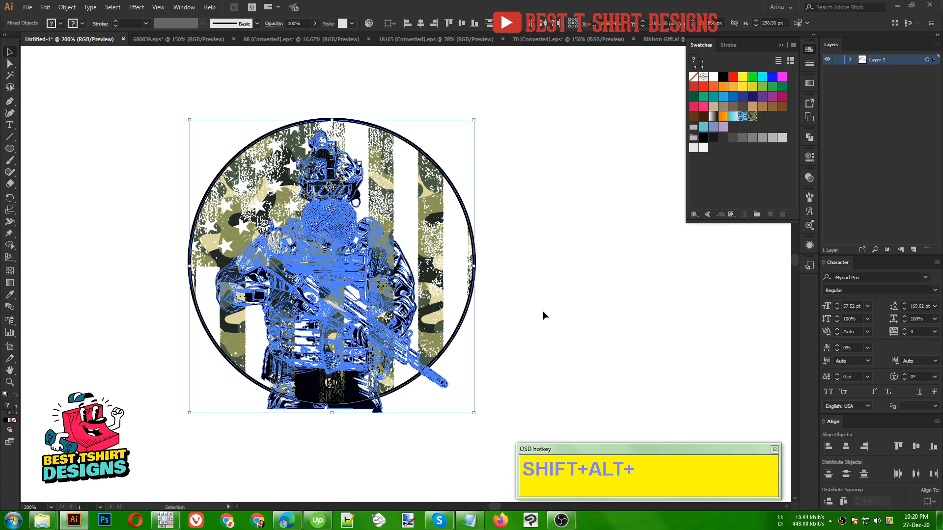
click(531, 355)
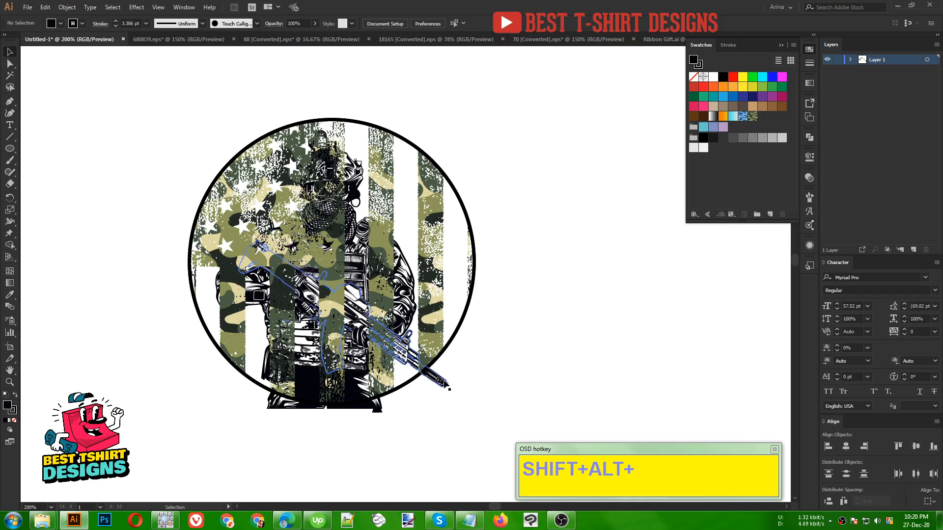
mouse_move(447, 387)
mouse_down()
mouse_move(481, 385)
mouse_move(441, 384)
mouse_up()
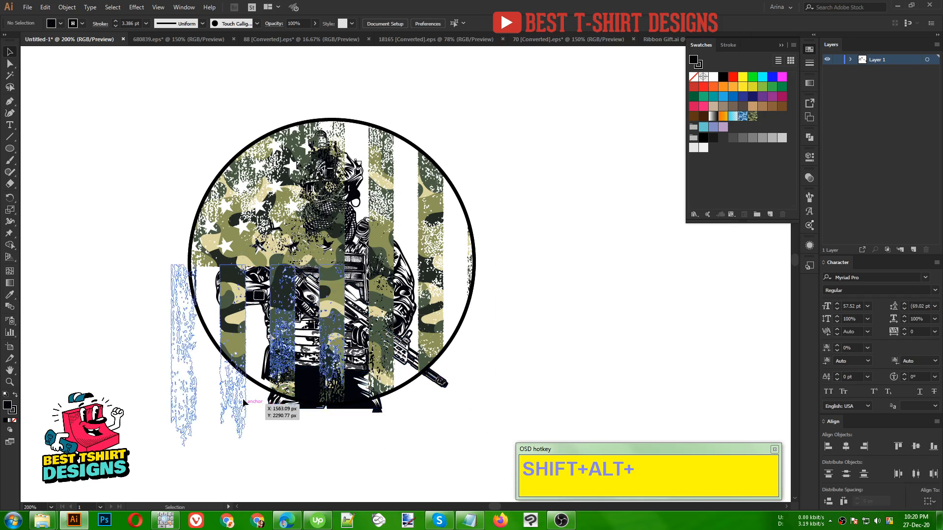
- Cut the soldier group from the artwork over the circular flag
click(380, 410)
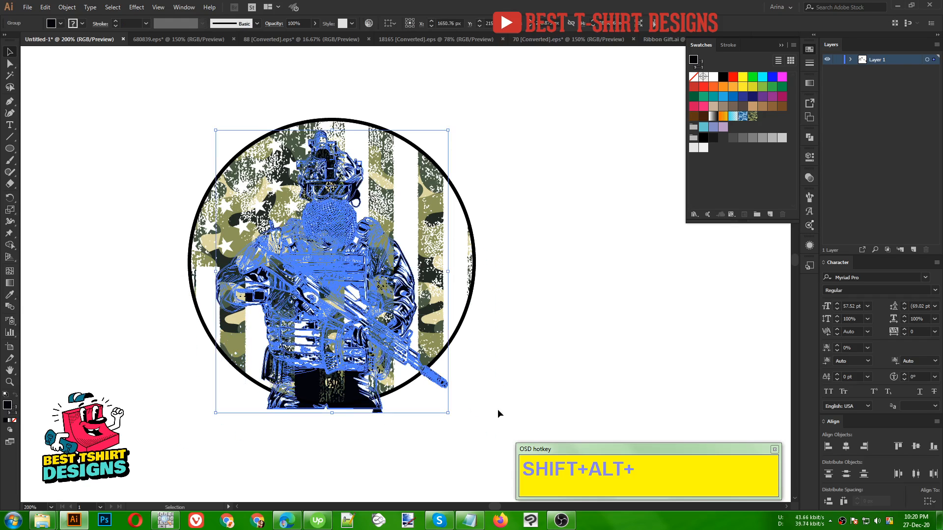
key(a)
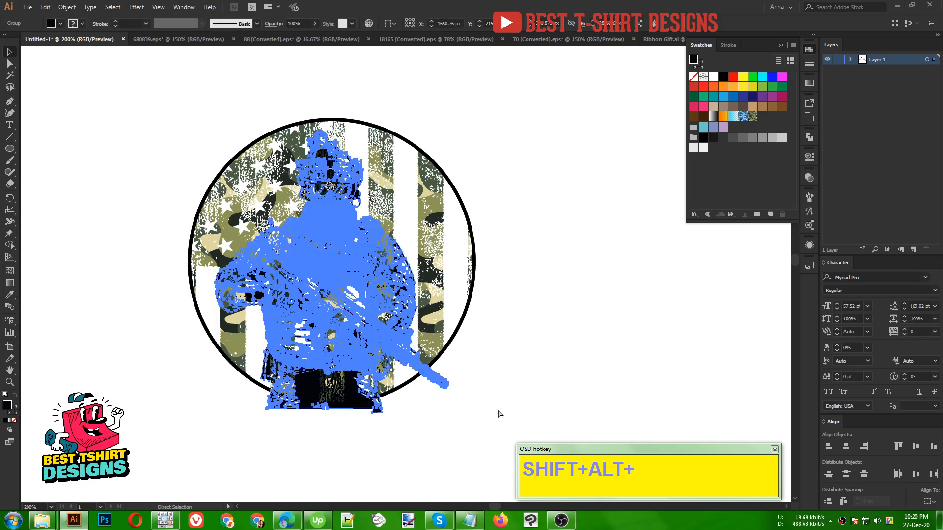
click(498, 410)
key(v)
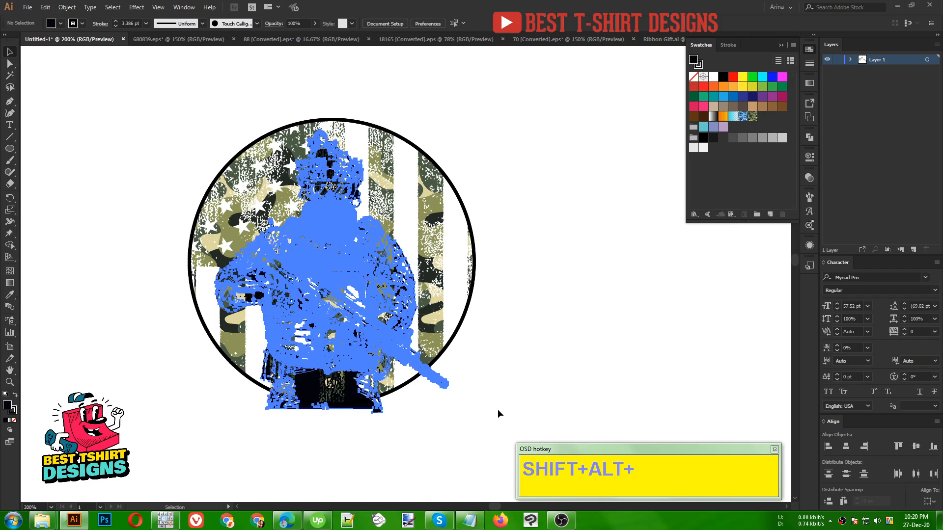
click(370, 305)
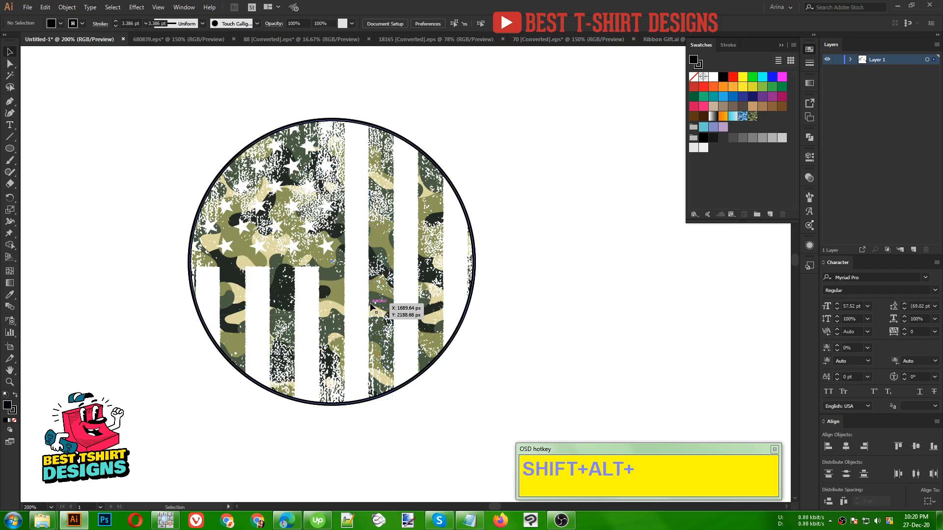
- Isolate the clipped flag group and paste the soldier in place above the flag inside the circular mask
click(371, 304)
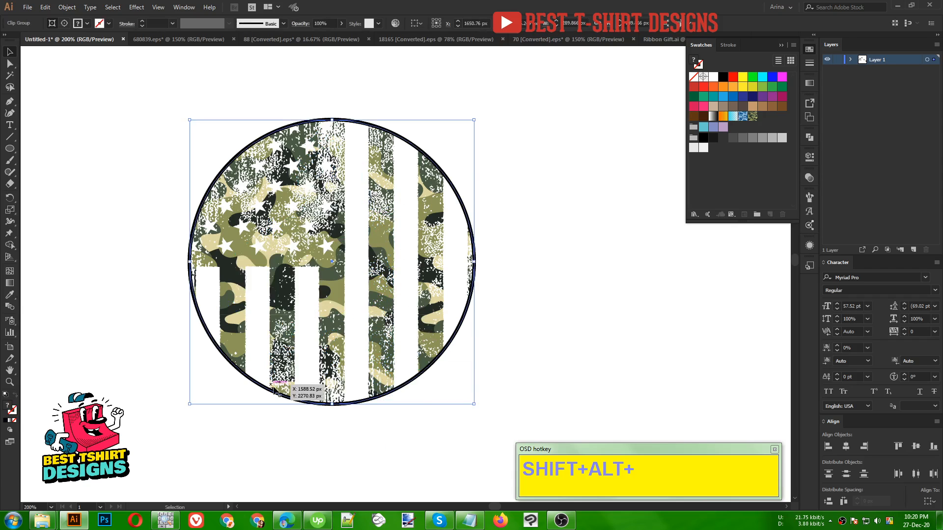
double_click(334, 291)
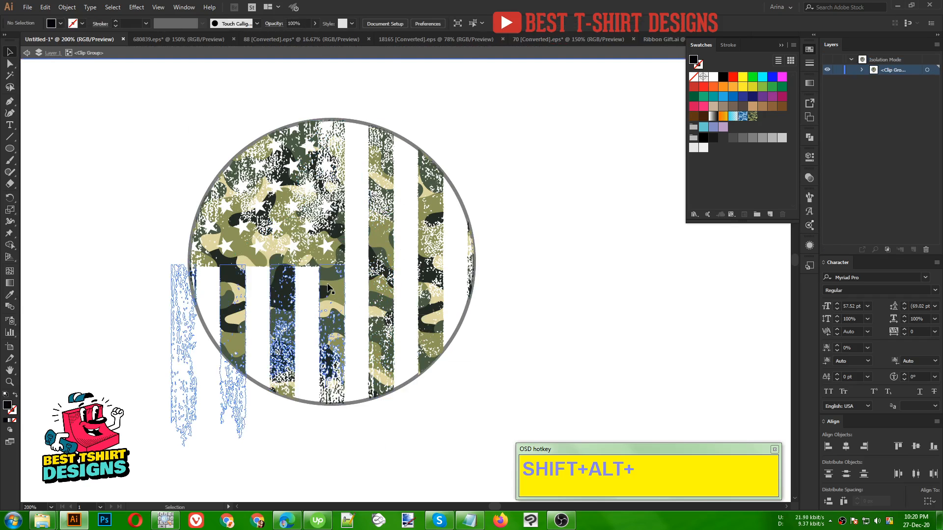
click(328, 289)
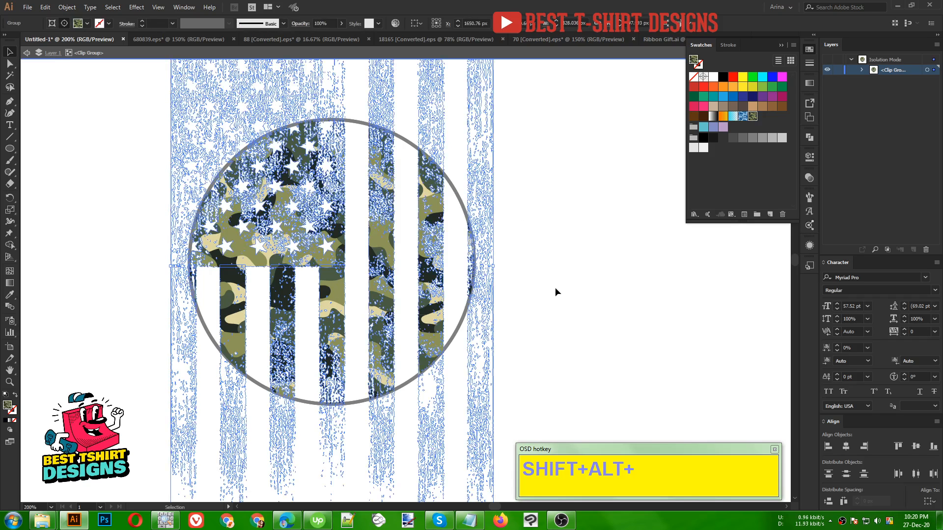
key(a)
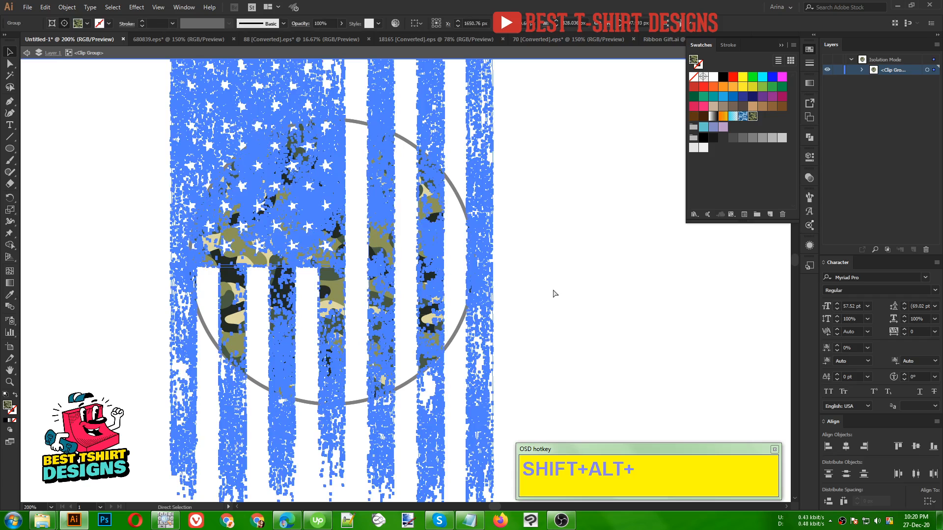
key(v)
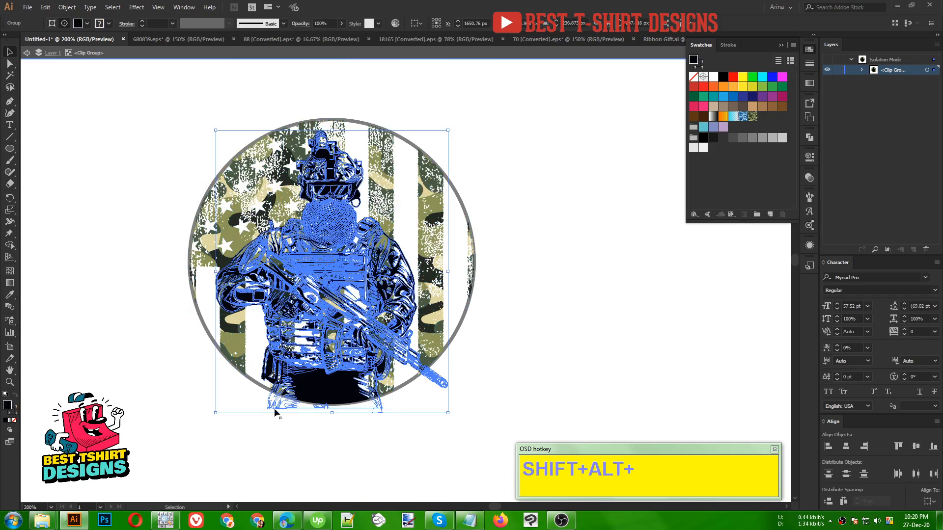
click(594, 322)
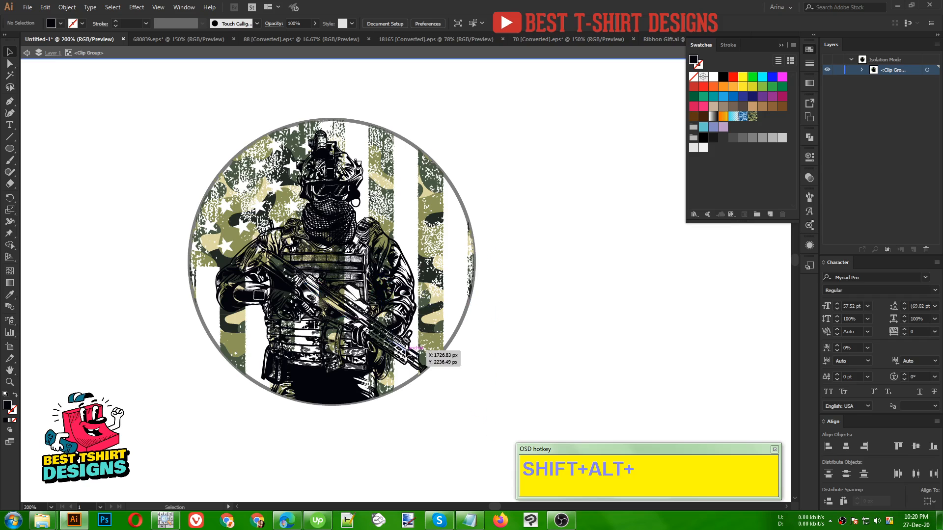
- Isolate the soldier group inside the clip group and try combining its paths with Pathfinder Merge
click(428, 358)
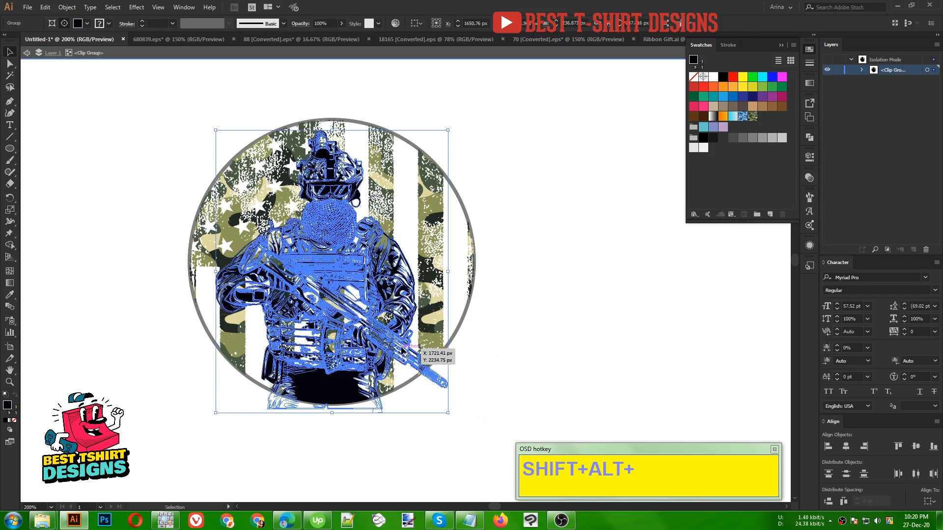
double_click(406, 354)
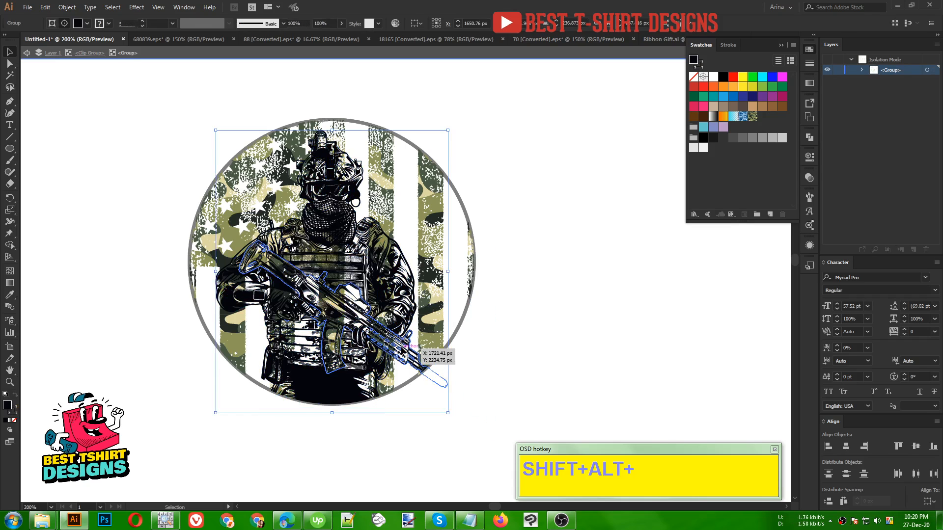
click(406, 355)
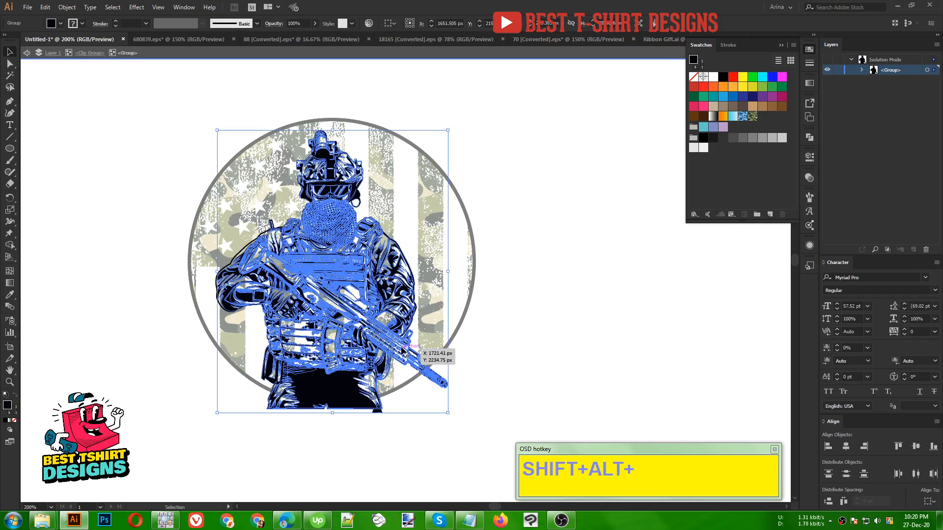
key(a)
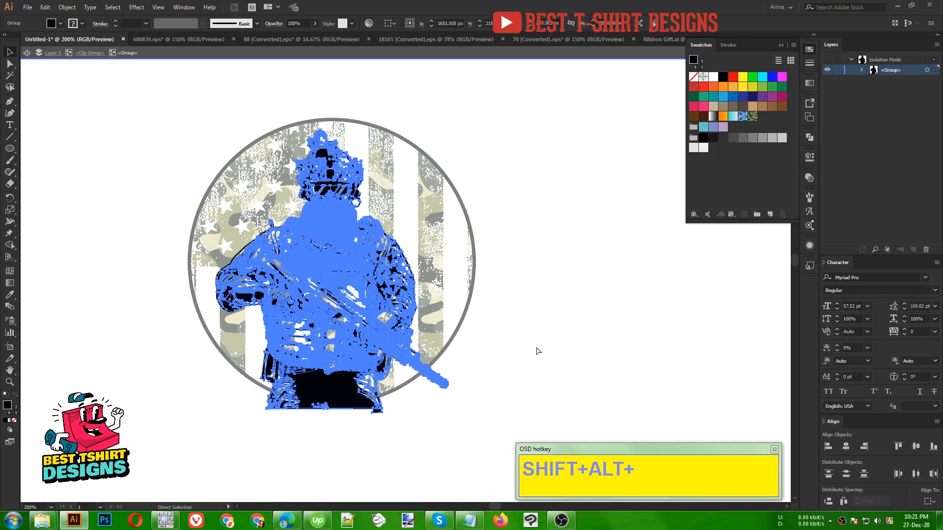
key(v)
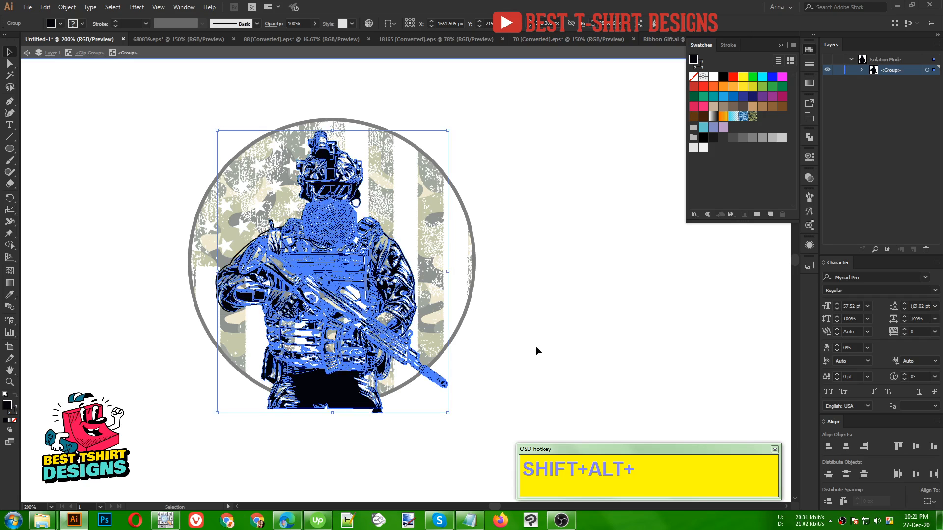
click(809, 137)
click(732, 182)
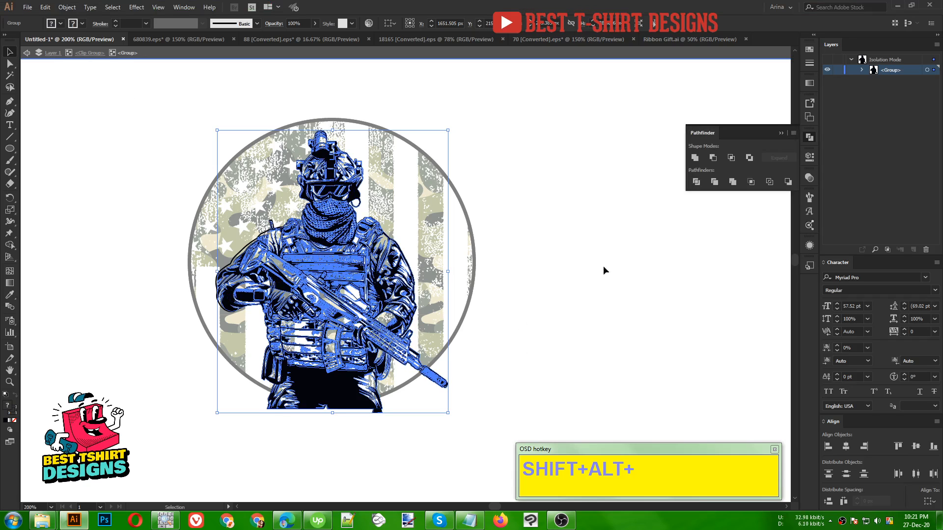
click(544, 350)
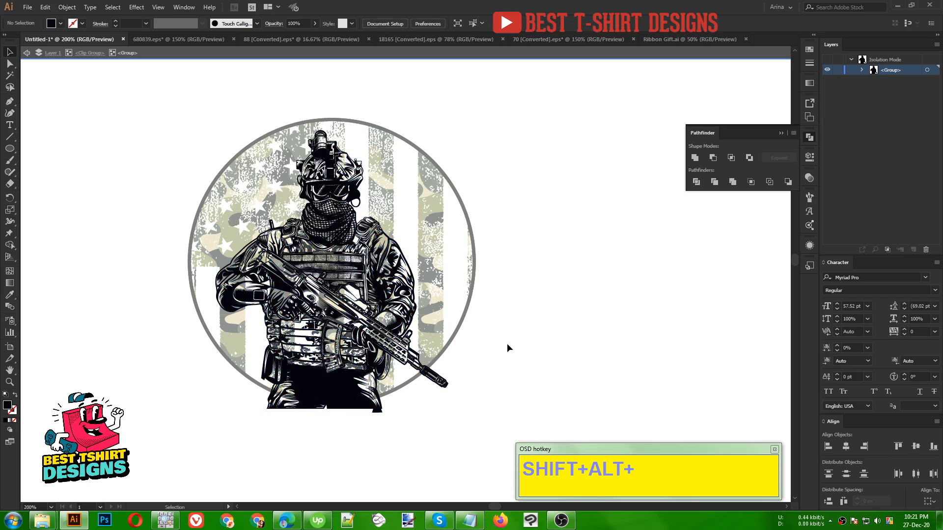
- Try applying Offset Path to the soldier group inside the clip group
click(364, 314)
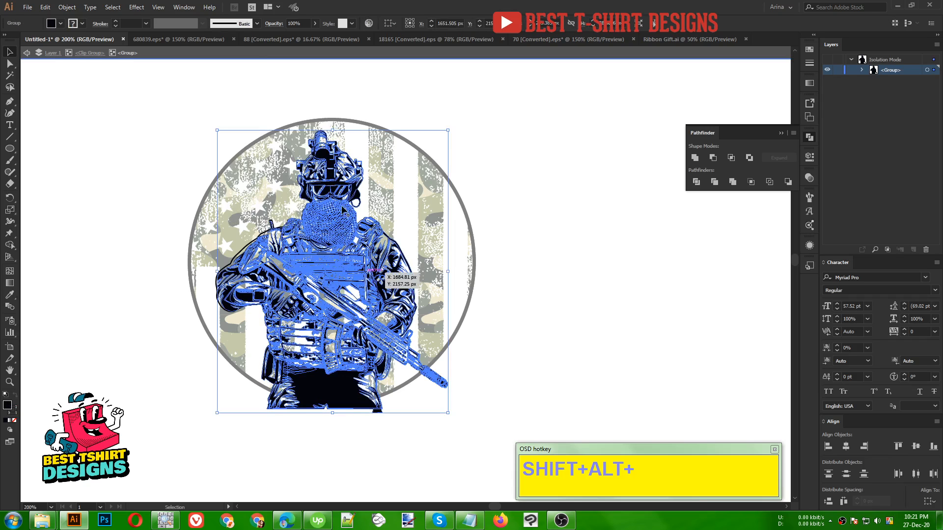
click(68, 7)
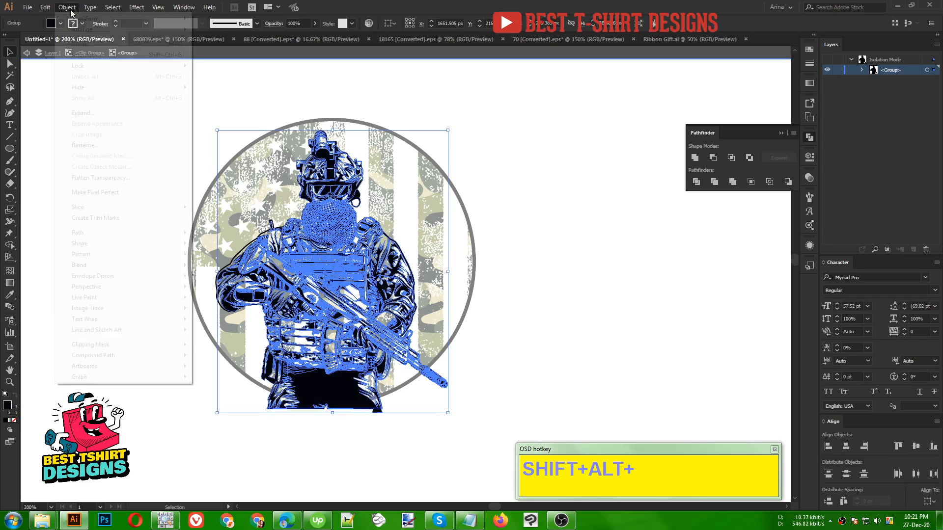
click(223, 269)
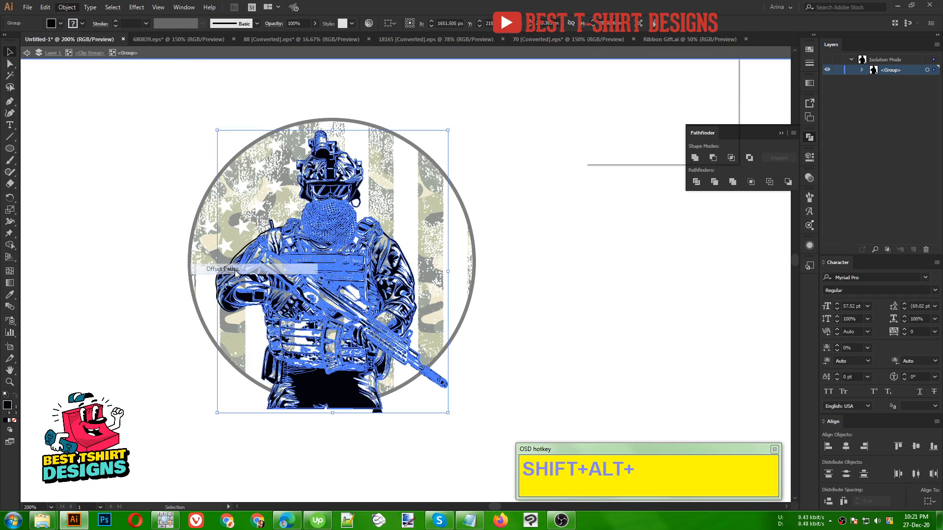
click(605, 138)
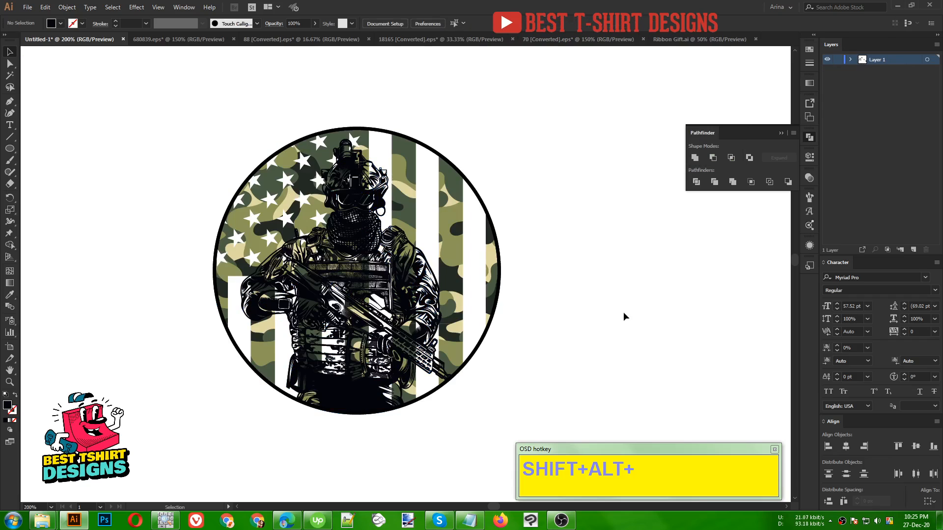
- Isolate the soldier group inside the clipped circle and offset its paths to form a solid black silhouette
click(432, 305)
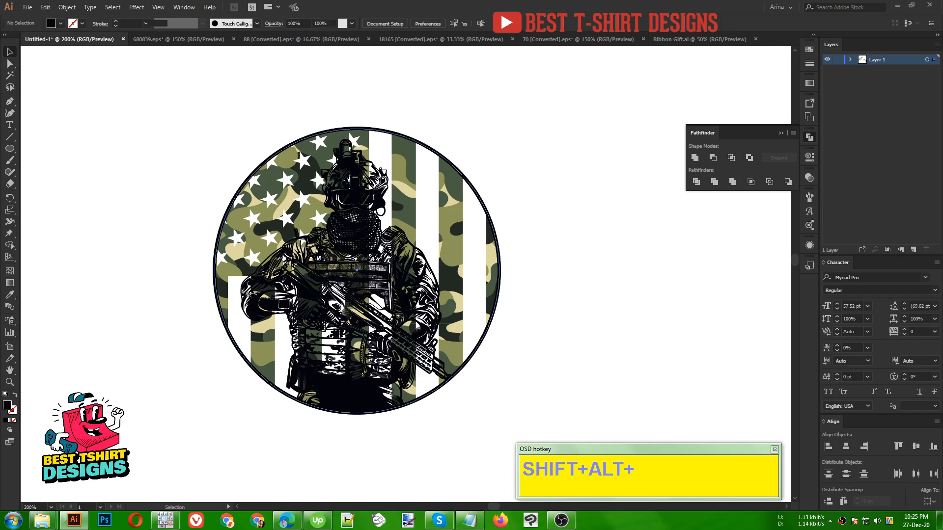
double_click(381, 279)
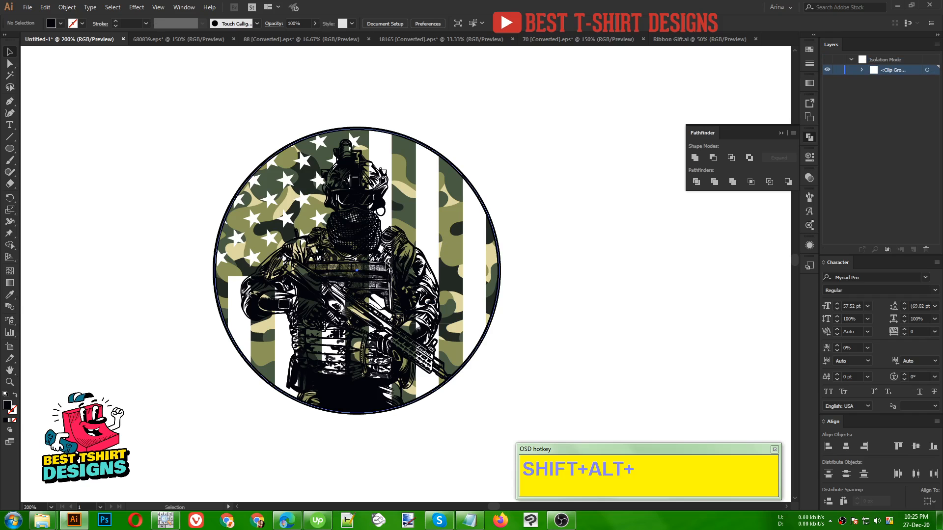
click(379, 264)
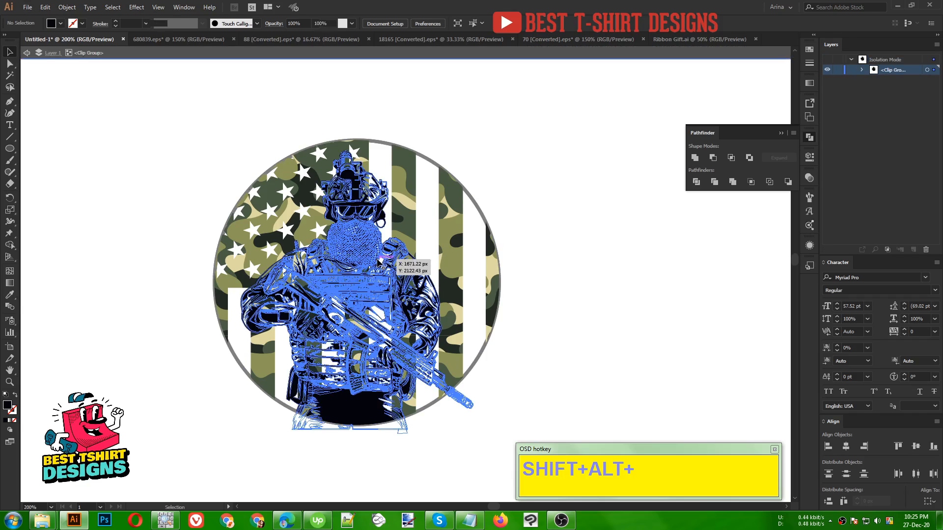
double_click(379, 263)
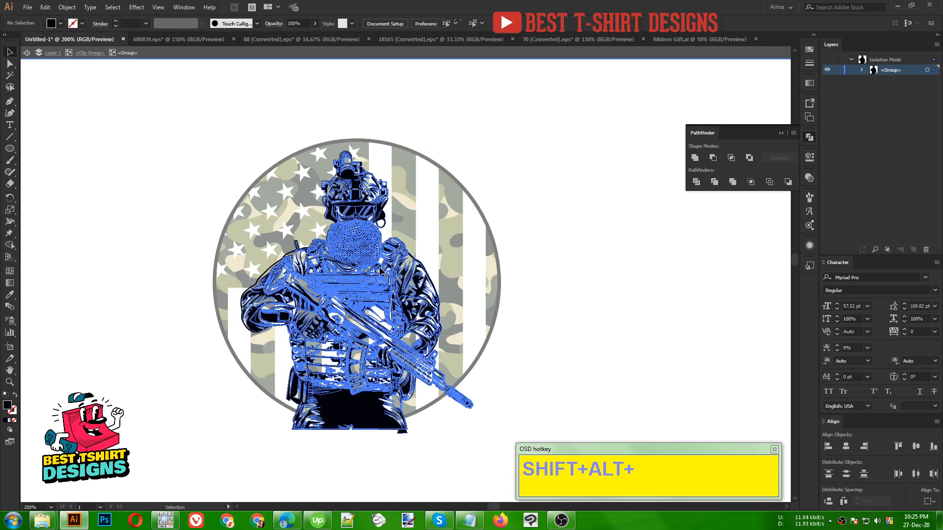
click(381, 270)
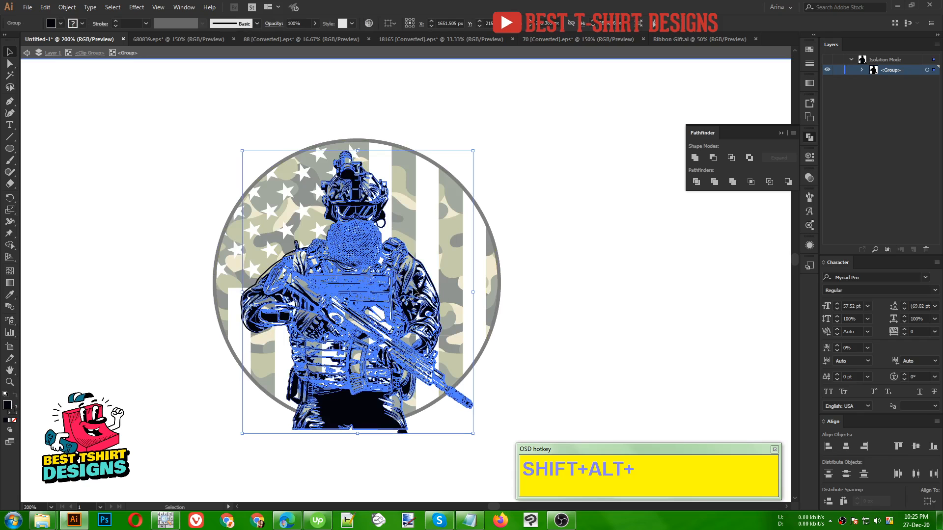
key(a)
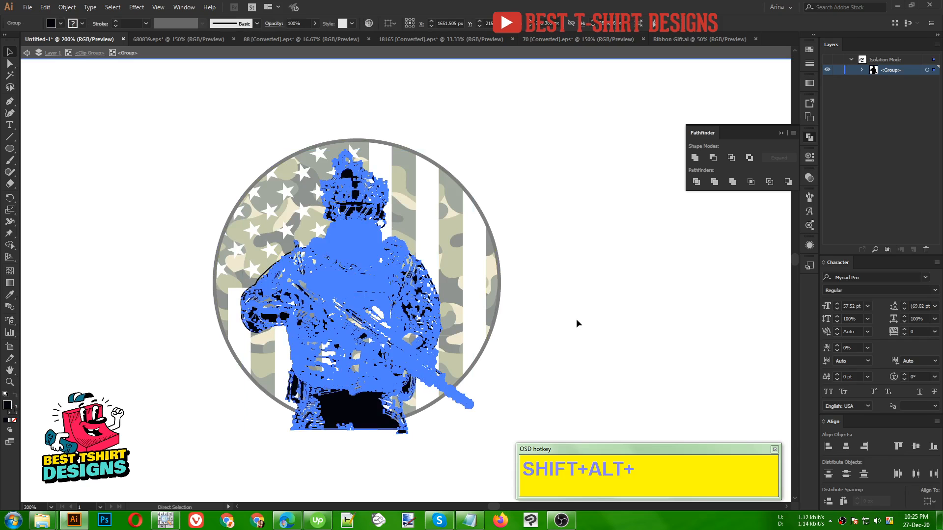
key(v)
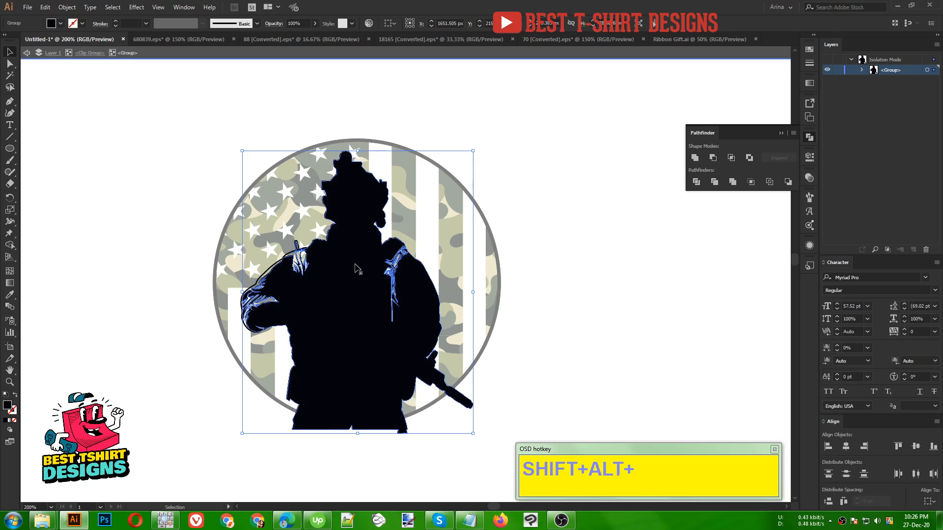
scroll(358, 268, up, 1)
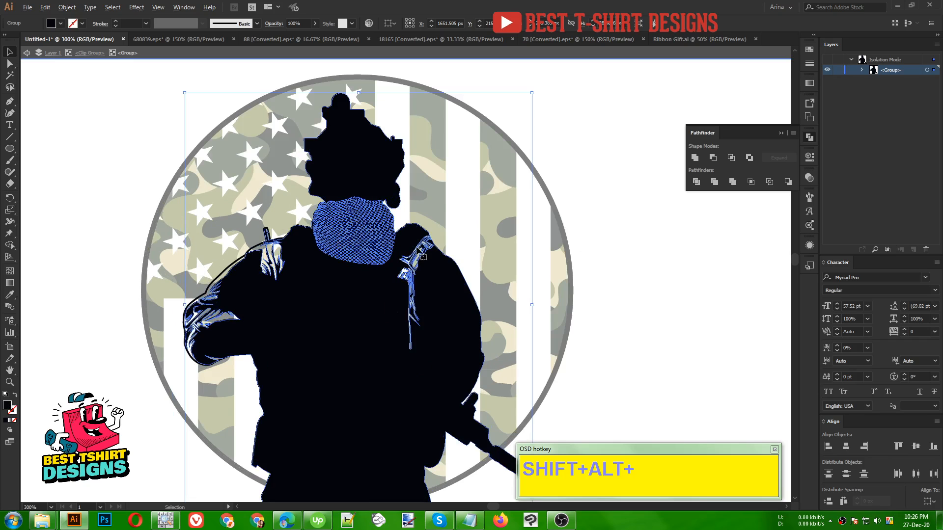
- Cut the black silhouette out, lock the detailed soldier group, and paste the silhouette in place in front of it
scroll(420, 249, down, 1)
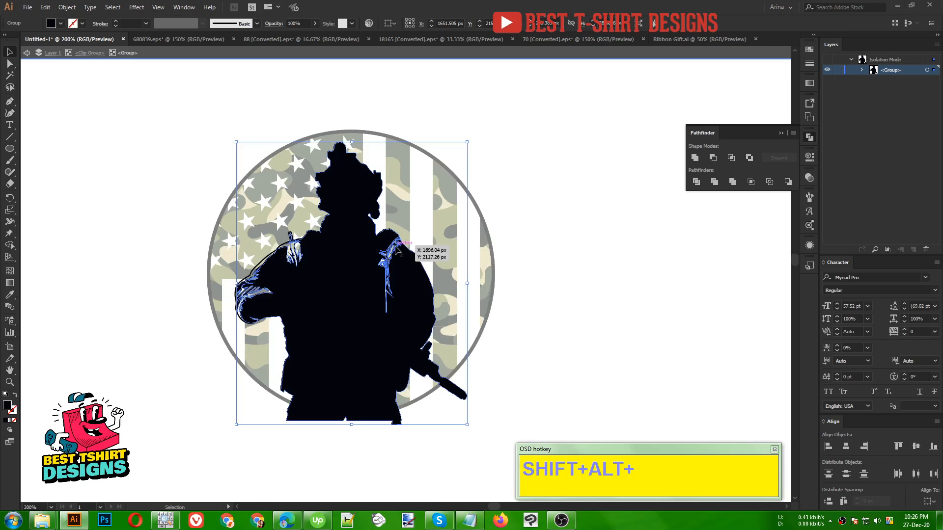
key(a)
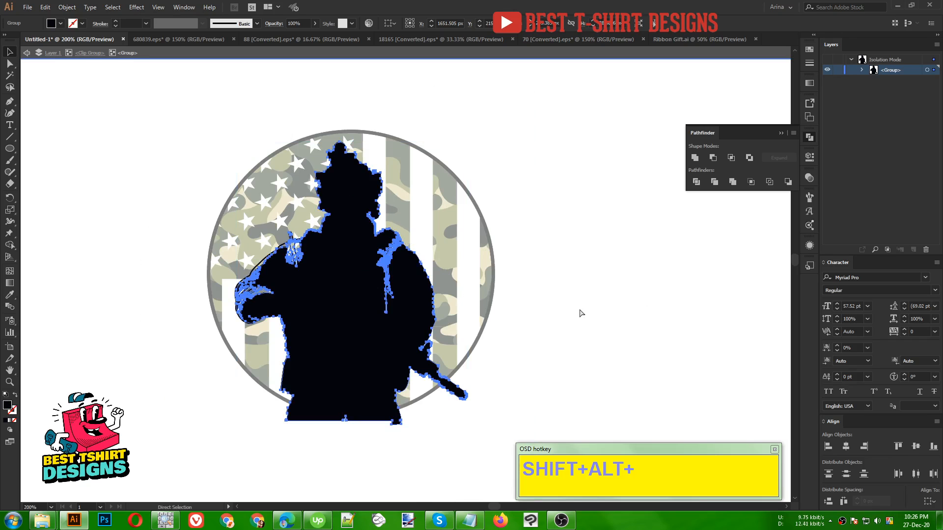
key(v)
click(580, 313)
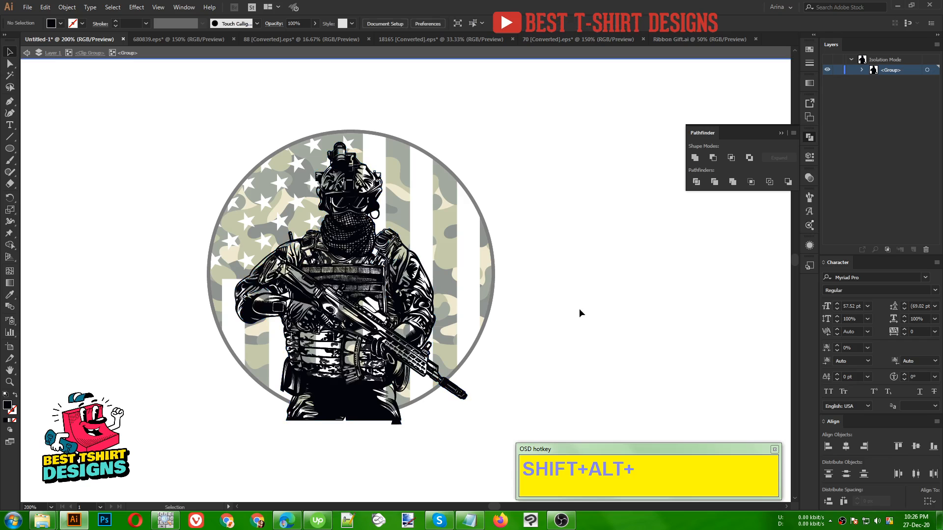
click(483, 279)
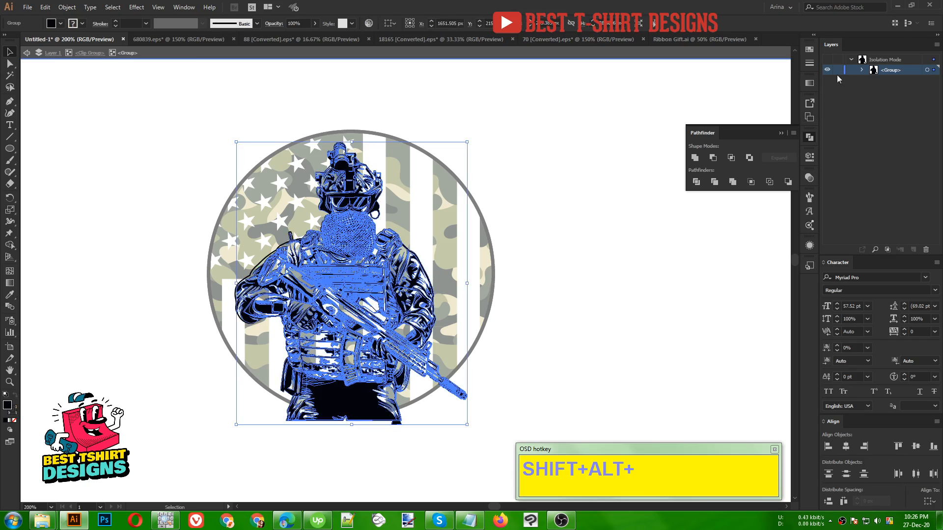
click(838, 71)
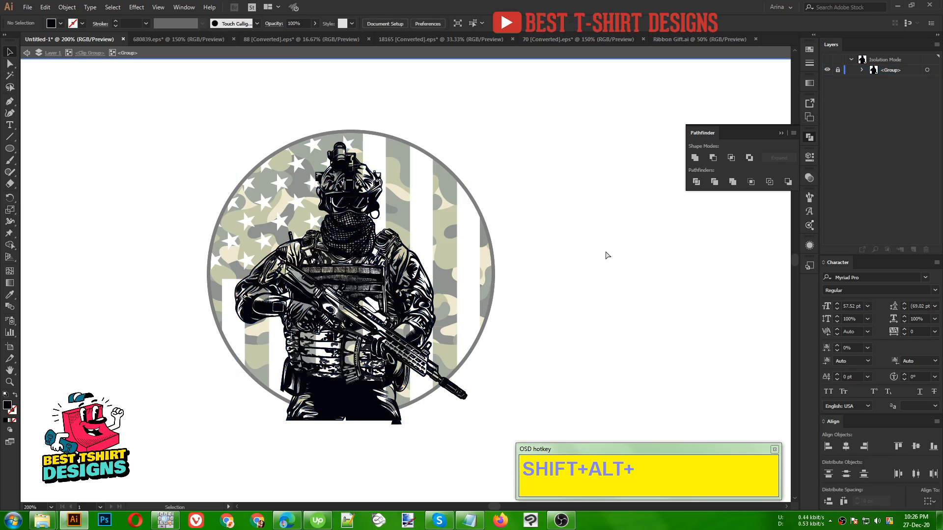
key(ctrl+f)
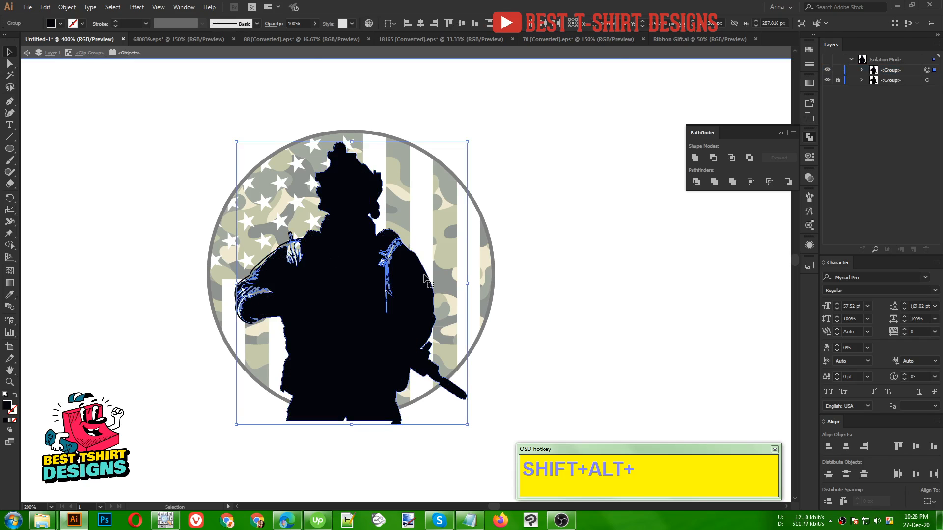
- Draw two black freehand Pencil shapes over the gaps in the silhouette along the shoulder strap on the rifle-muzzle side
scroll(425, 278, up, 2)
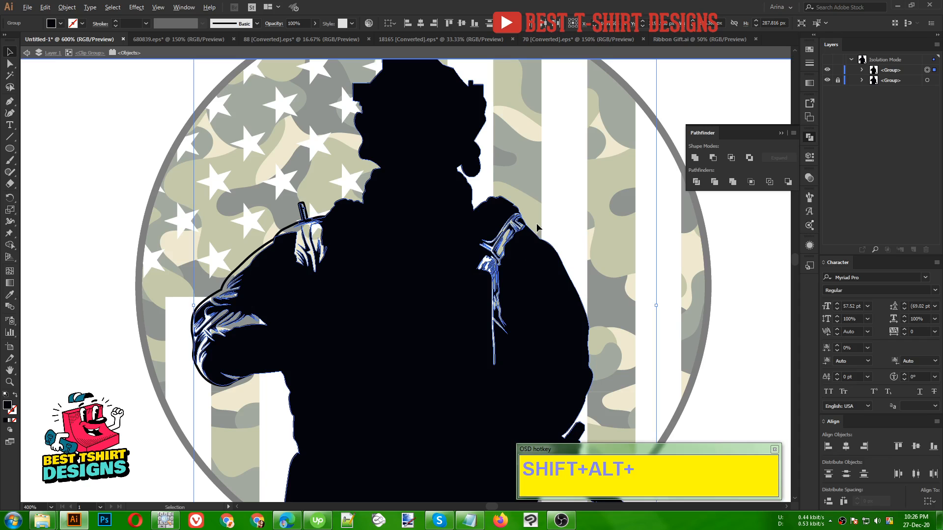
scroll(536, 227, up, 4)
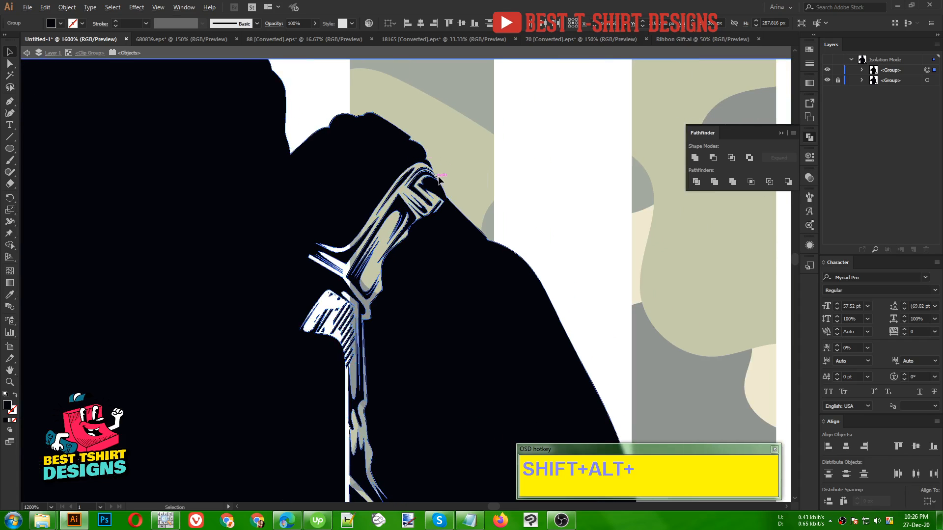
scroll(438, 288, up, 1)
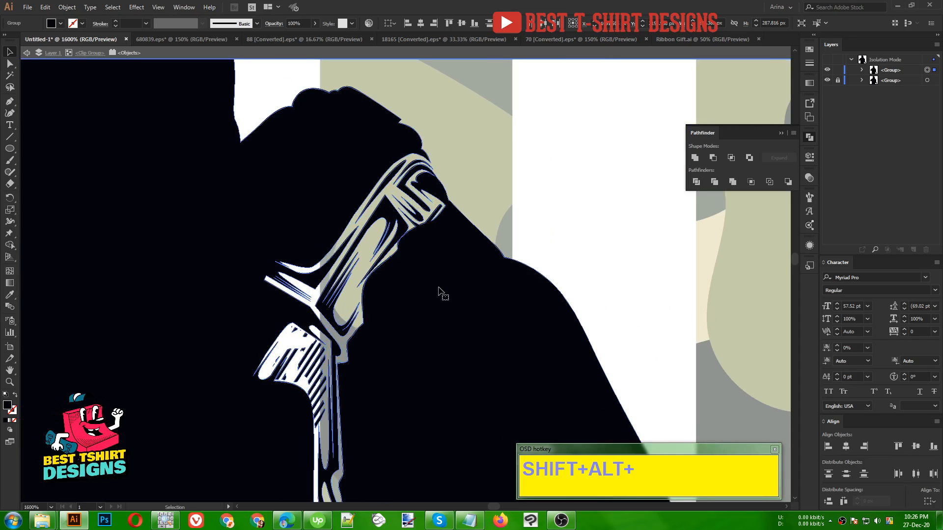
key(n)
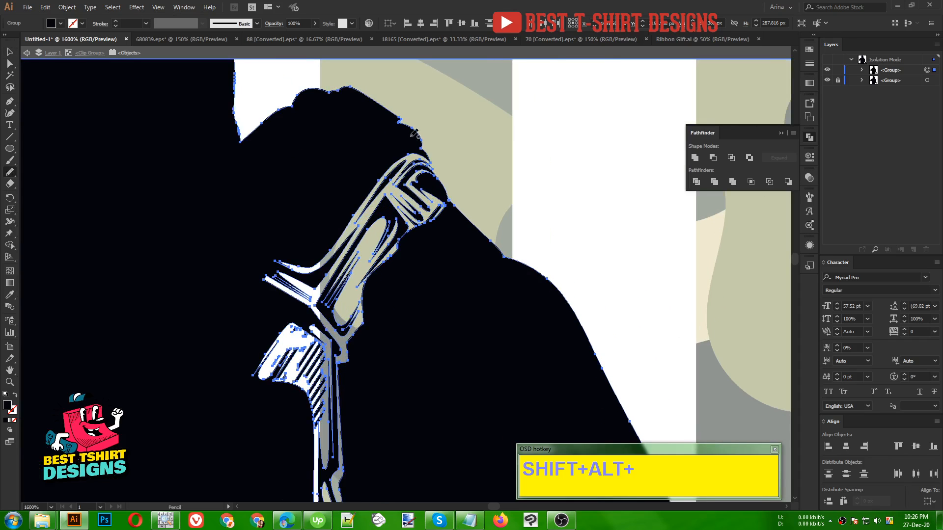
mouse_move(435, 171)
mouse_down()
mouse_move(458, 218)
mouse_move(443, 310)
mouse_move(418, 387)
mouse_move(372, 445)
mouse_move(203, 378)
mouse_move(242, 211)
mouse_move(335, 154)
mouse_move(388, 142)
mouse_up()
scroll(388, 117, down, 5)
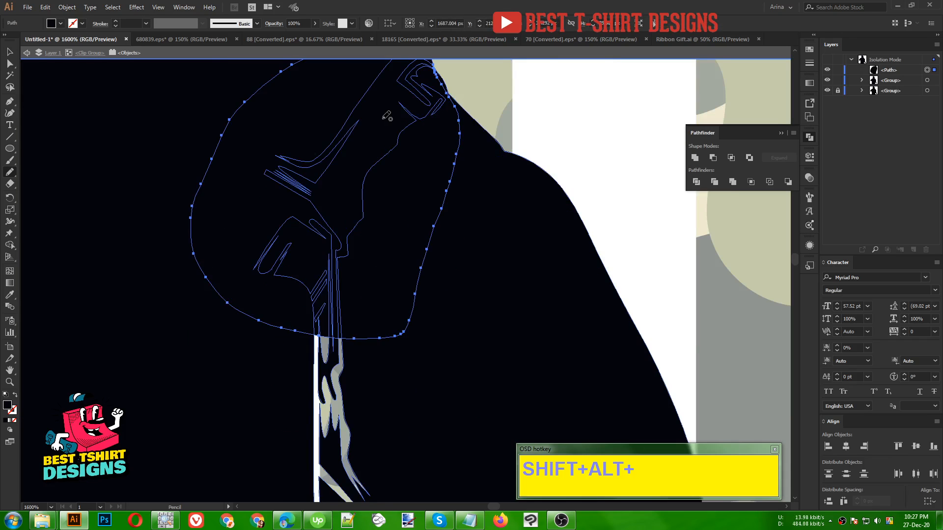
scroll(349, 132, down, 1)
mouse_move(324, 192)
mouse_down()
mouse_move(272, 396)
mouse_move(411, 362)
mouse_move(316, 172)
mouse_move(369, 160)
mouse_up()
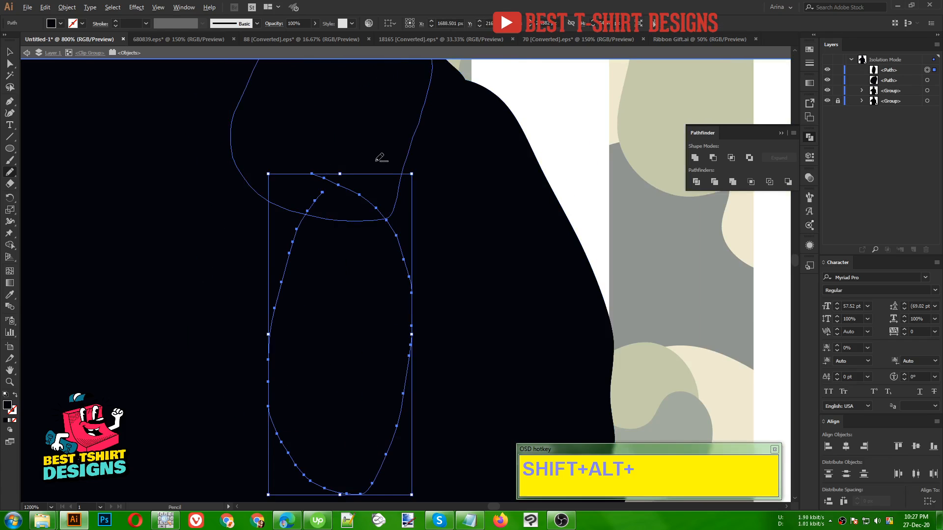
- Cover the openings in the antenna on the opposite shoulder with black freehand Pencil shapes
scroll(379, 155, down, 3)
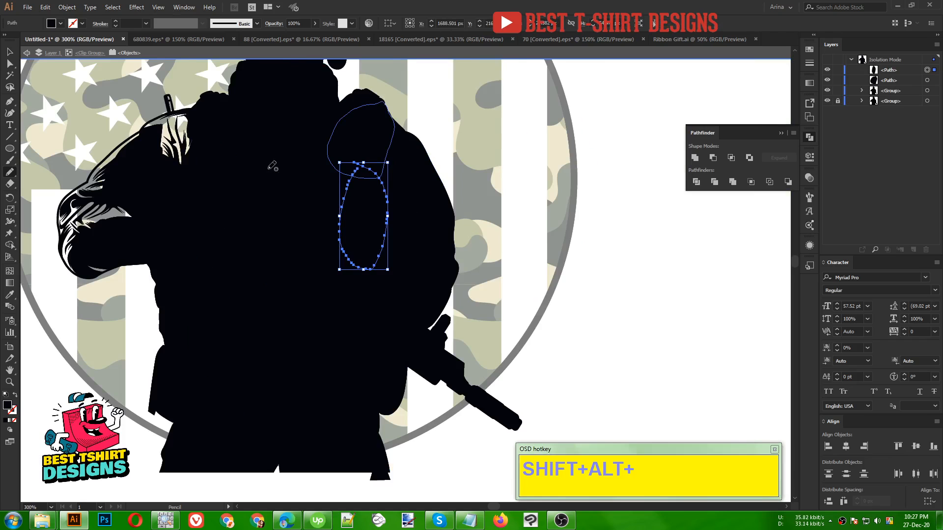
scroll(272, 166, down, 1)
scroll(228, 124, up, 5)
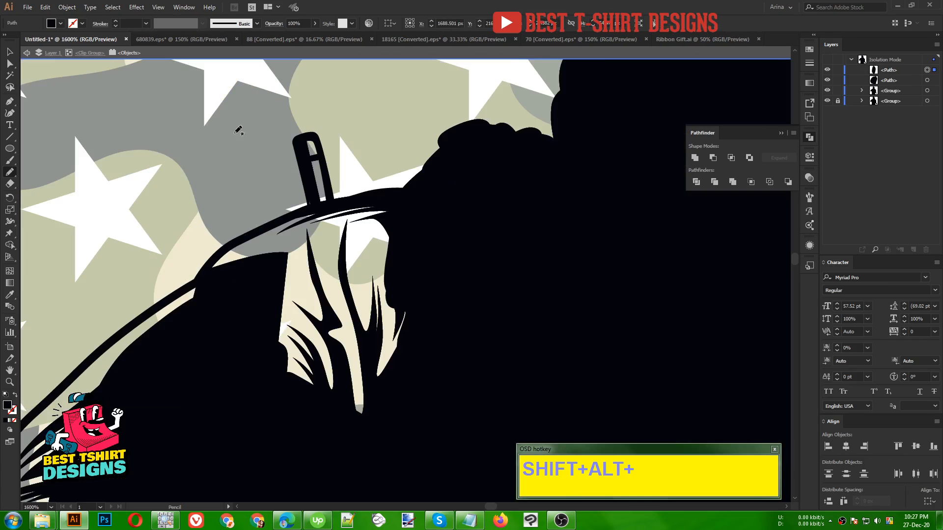
scroll(312, 162, up, 1)
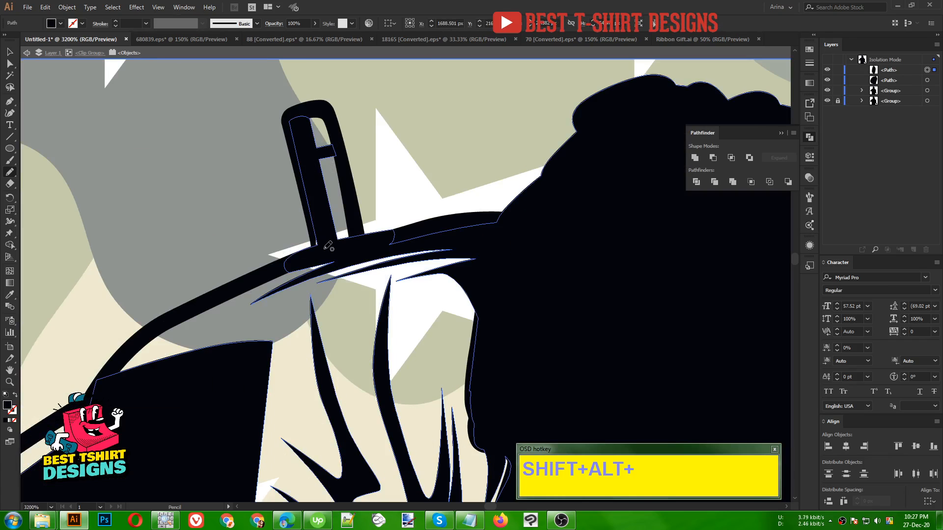
mouse_move(325, 245)
mouse_down()
mouse_move(312, 108)
mouse_move(334, 130)
mouse_move(351, 206)
mouse_move(349, 243)
mouse_move(316, 252)
mouse_move(328, 227)
mouse_up()
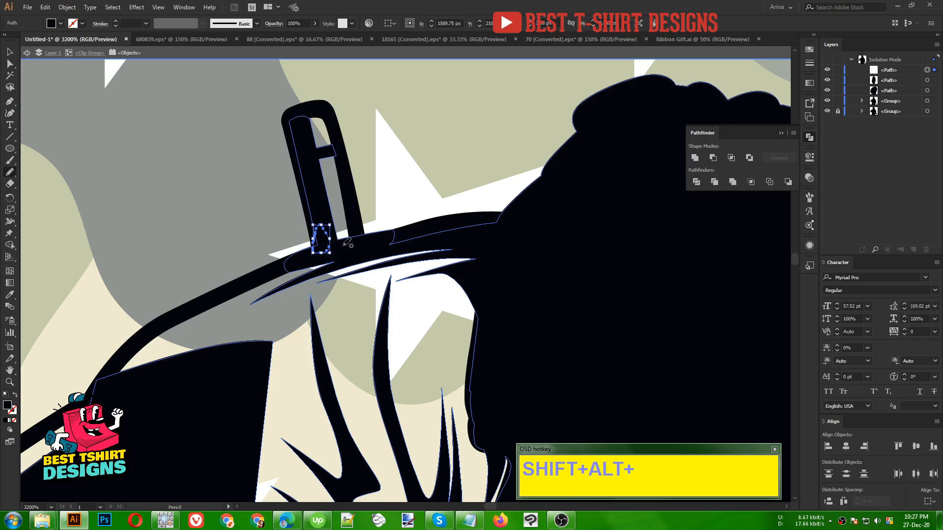
key(ctrl+z)
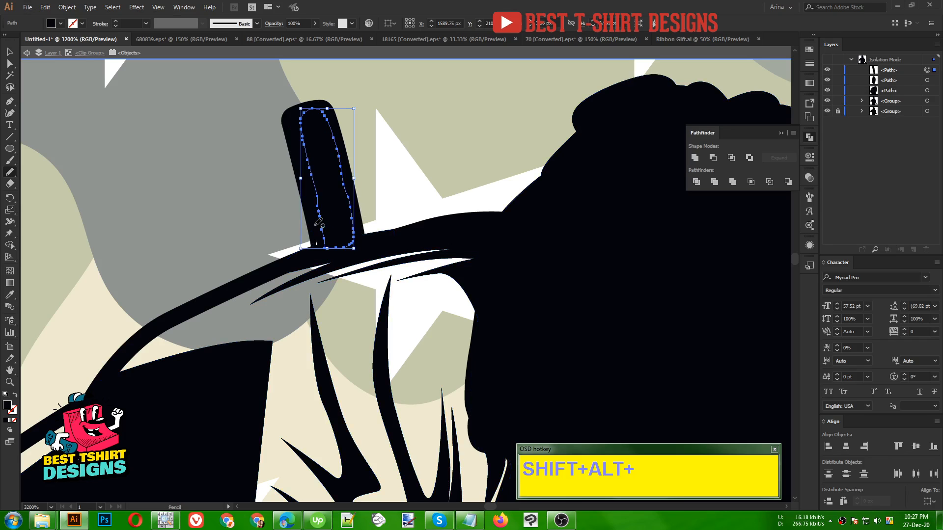
mouse_move(312, 233)
mouse_down()
mouse_move(327, 243)
mouse_move(316, 252)
mouse_move(320, 228)
mouse_up()
- Draw black freehand Pencil shapes over the gaps in the shoulder below the antenna and along the upper arm
scroll(350, 140, down, 1)
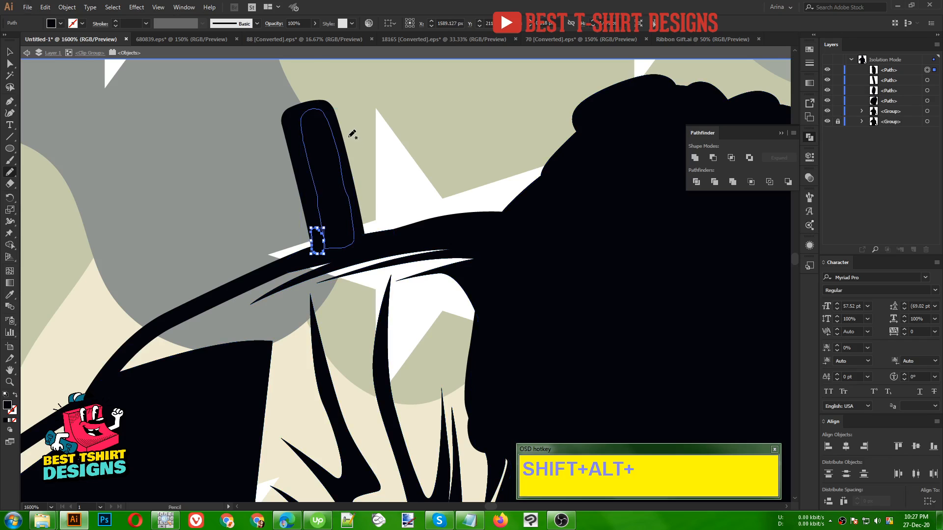
mouse_move(425, 155)
mouse_down()
mouse_move(333, 163)
mouse_move(237, 216)
mouse_move(263, 331)
mouse_move(390, 386)
mouse_move(482, 311)
mouse_move(462, 195)
mouse_move(425, 155)
mouse_up()
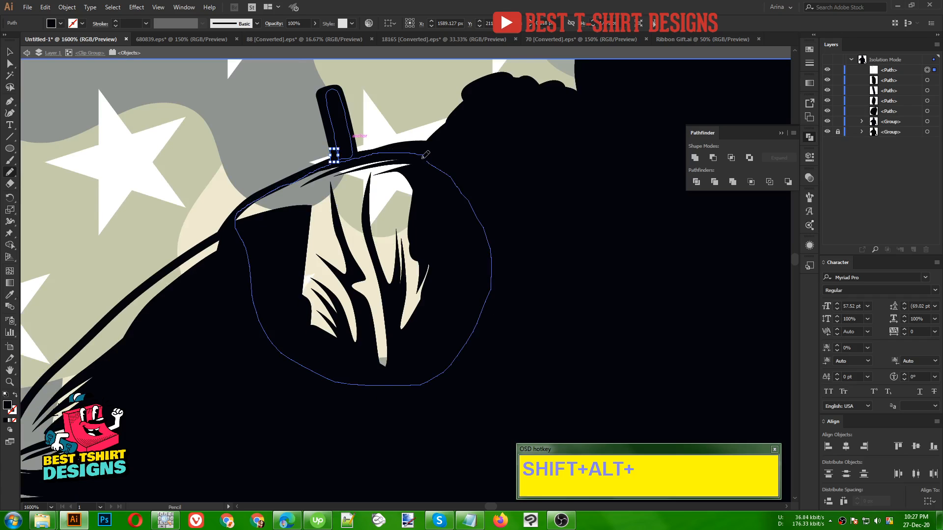
drag(317, 271, 484, 149)
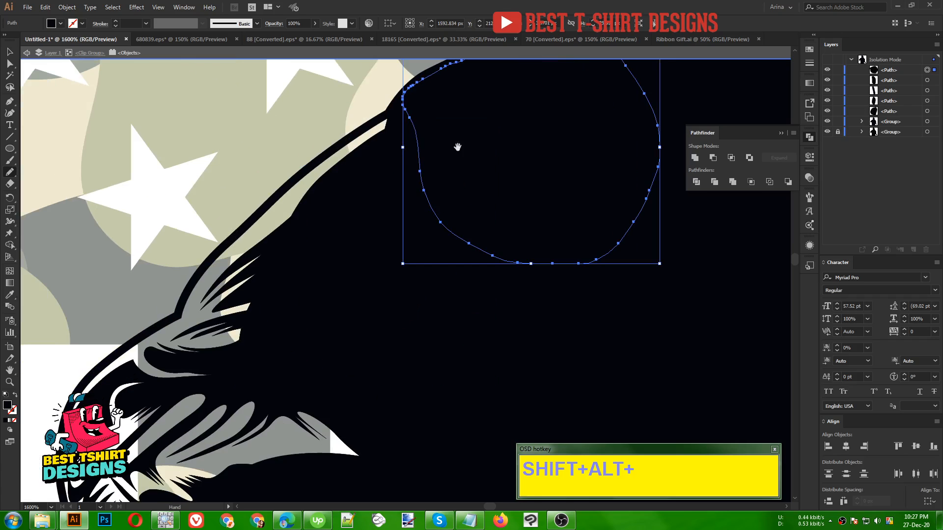
mouse_move(401, 152)
mouse_down()
mouse_move(395, 116)
mouse_move(309, 162)
mouse_move(203, 265)
mouse_move(181, 309)
mouse_move(186, 333)
mouse_move(337, 354)
mouse_move(379, 249)
mouse_move(402, 152)
mouse_up()
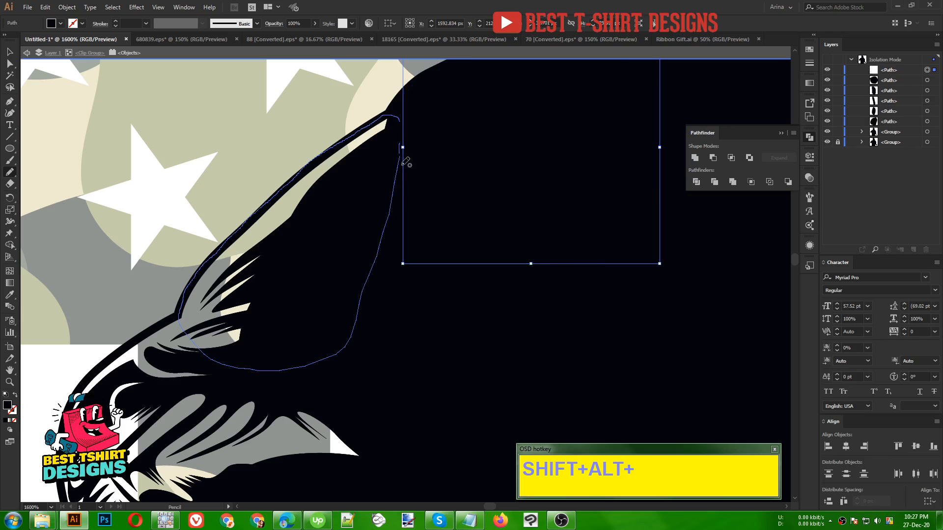
- Cover the remaining gaps in the elbow and forearm of the same arm with black freehand Pencil shapes
drag(314, 316, 425, 151)
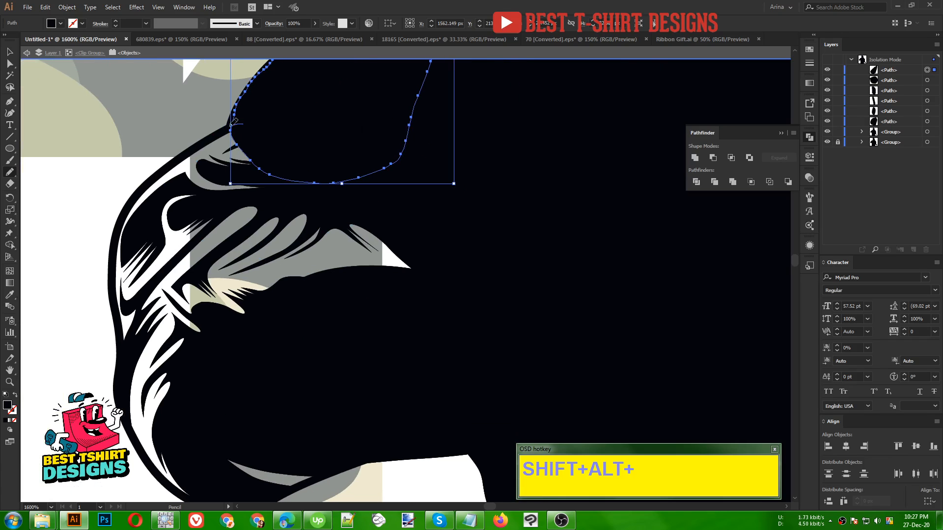
mouse_move(230, 124)
mouse_down()
mouse_move(141, 189)
mouse_move(116, 228)
mouse_move(113, 310)
mouse_move(134, 353)
mouse_move(251, 375)
mouse_move(393, 358)
mouse_move(499, 265)
mouse_move(403, 167)
mouse_move(302, 129)
mouse_move(254, 124)
mouse_move(236, 101)
mouse_up()
key(space)
mouse_move(113, 215)
mouse_down()
mouse_move(94, 293)
mouse_move(118, 354)
mouse_up()
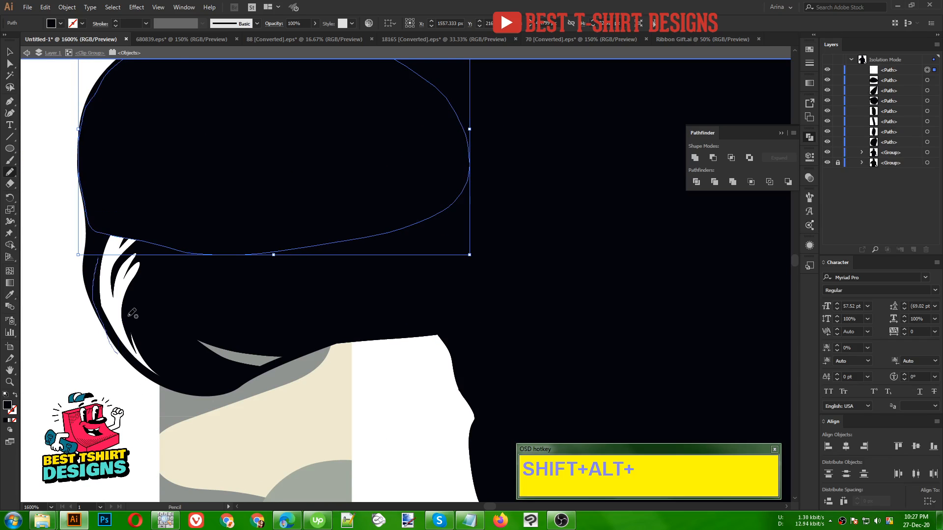
ctrl+click(120, 236)
mouse_move(119, 203)
mouse_down()
mouse_move(93, 254)
mouse_move(97, 307)
mouse_move(137, 362)
mouse_move(161, 379)
mouse_move(234, 383)
mouse_move(274, 363)
mouse_move(301, 330)
mouse_move(150, 194)
mouse_move(123, 195)
mouse_up()
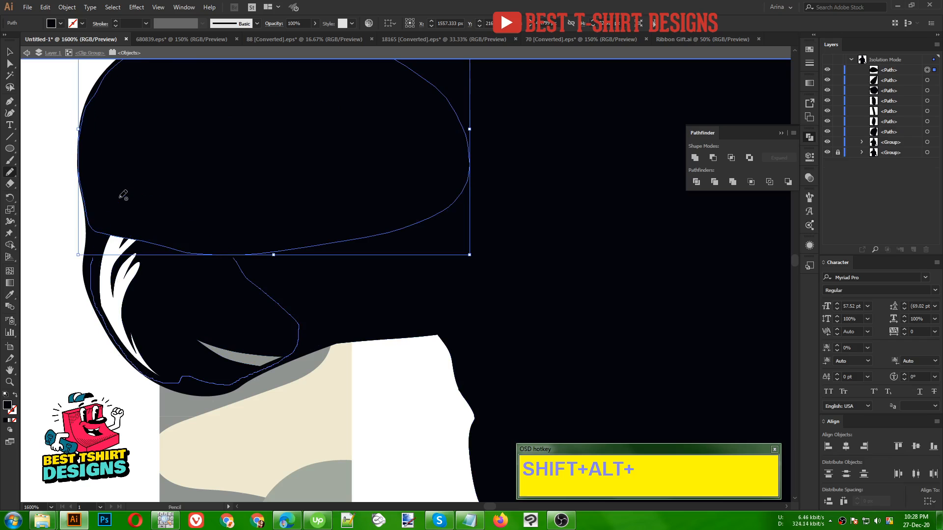
- Unite the silhouette with all the pencil patches into one shape and fill it with white
scroll(229, 235, down, 3)
key(v)
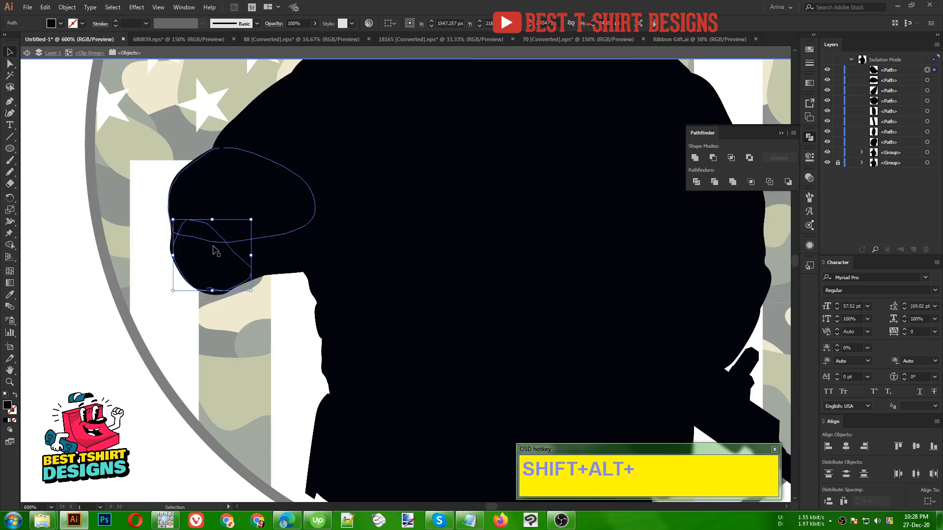
scroll(188, 250, down, 2)
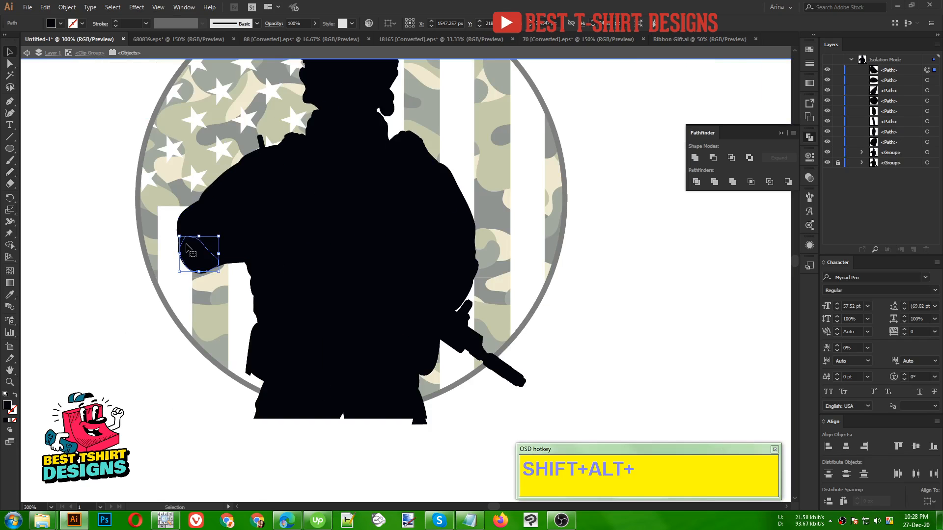
scroll(537, 368, down, 1)
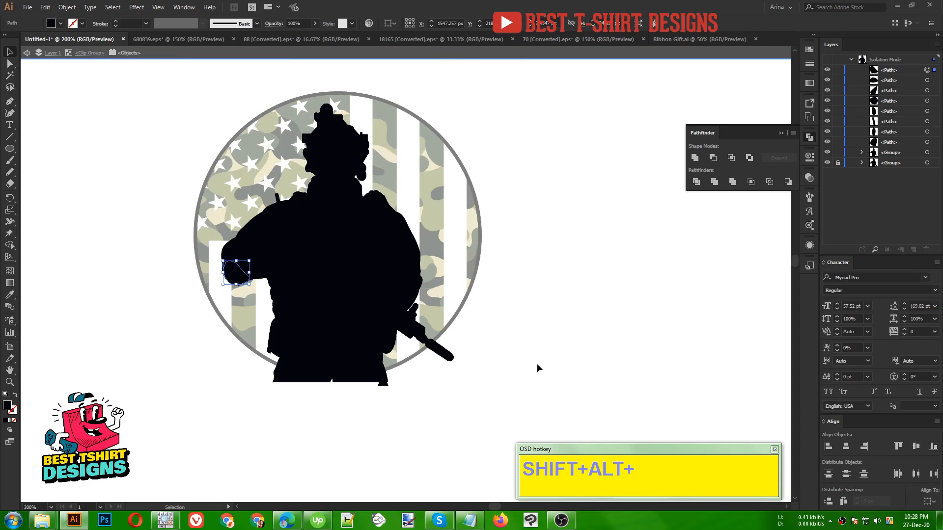
drag(185, 84, 500, 415)
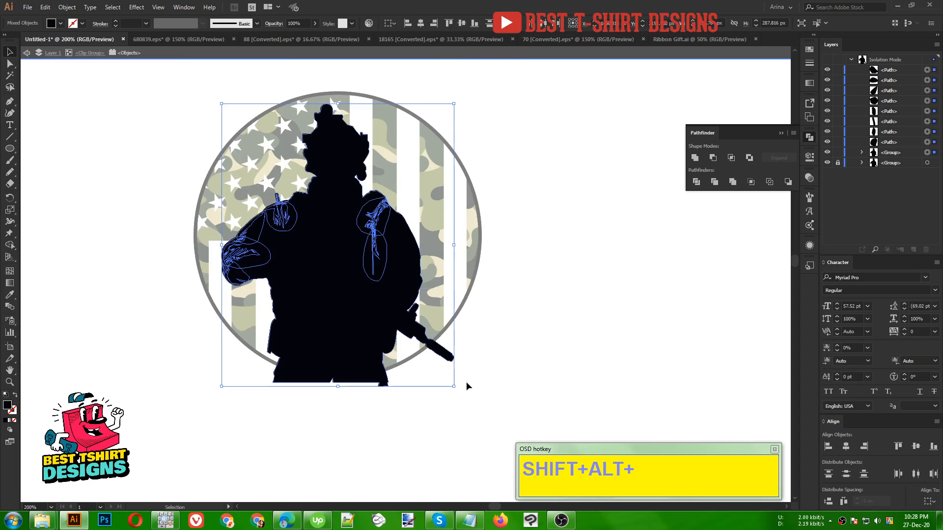
click(695, 158)
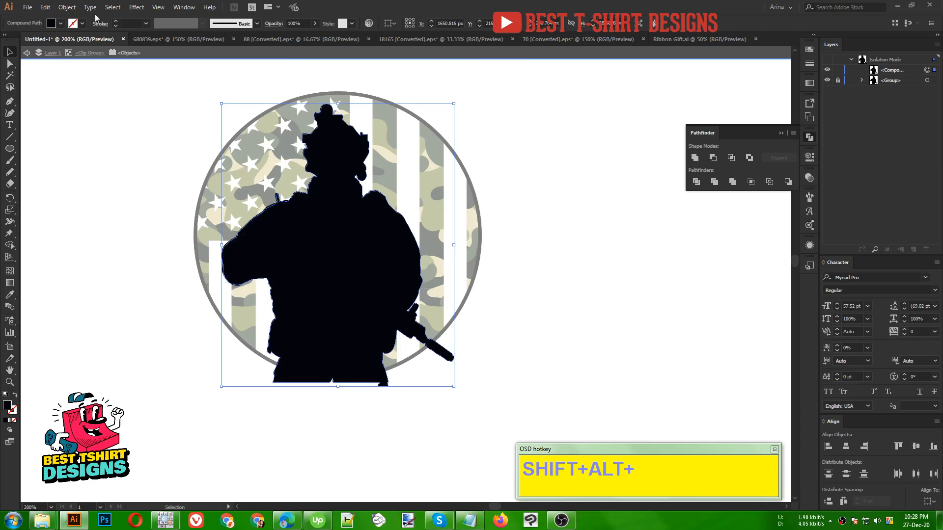
click(61, 23)
click(68, 77)
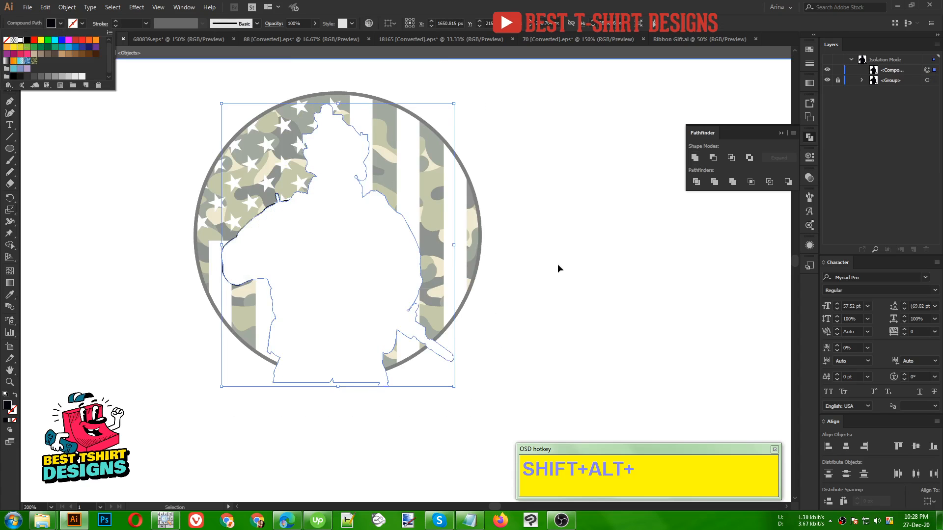
- Cut the white silhouette, unlock the detailed soldier group, and paste the silhouette in place directly behind it
key(a)
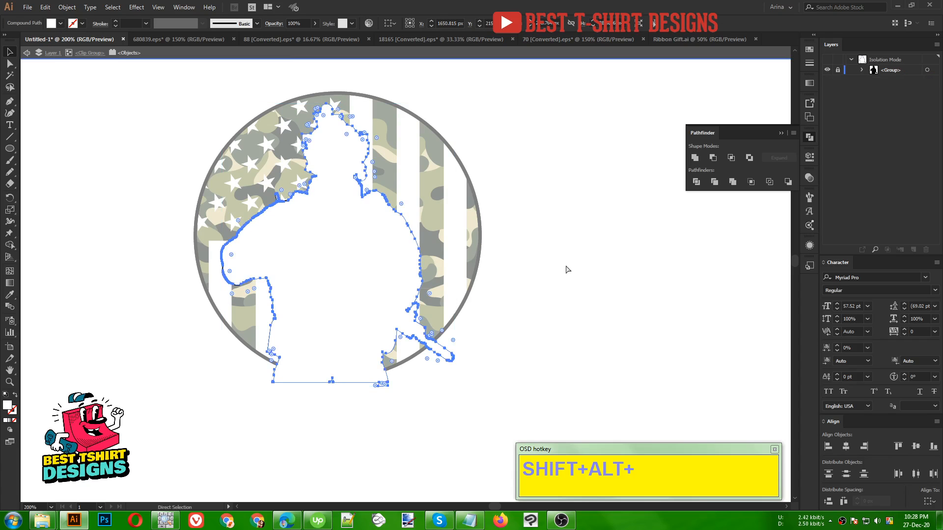
key(ctrl+x)
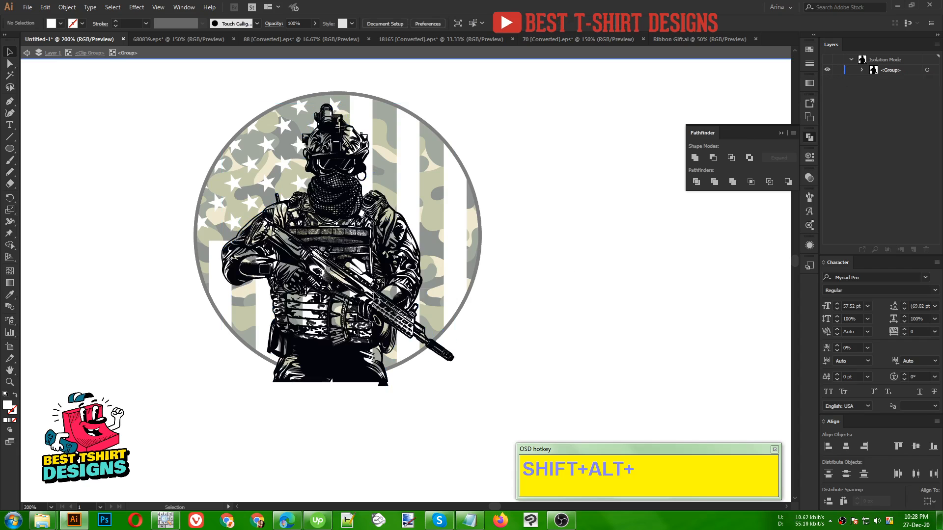
click(386, 289)
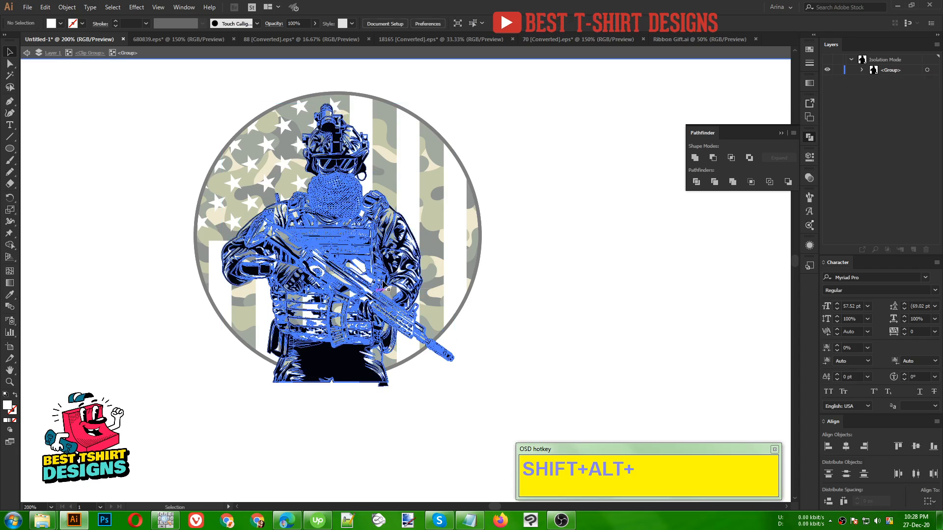
key(ctrl+8)
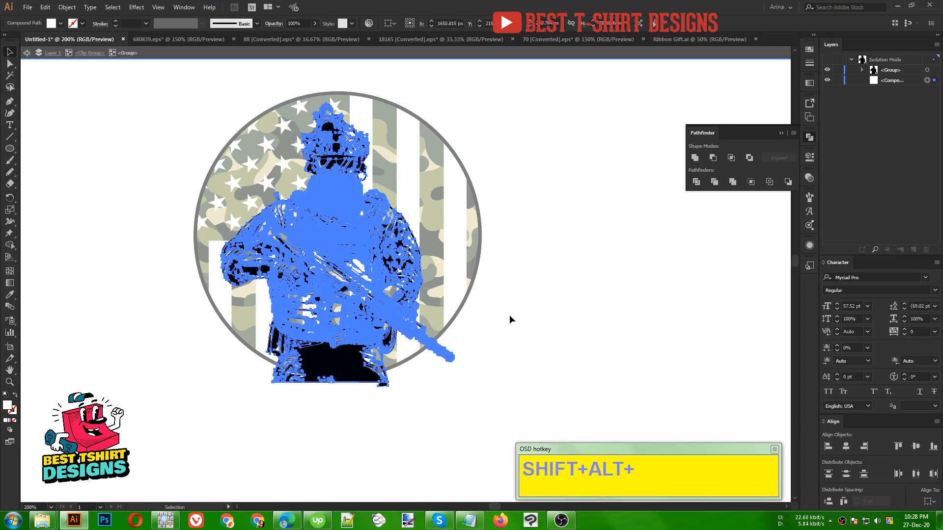
click(509, 315)
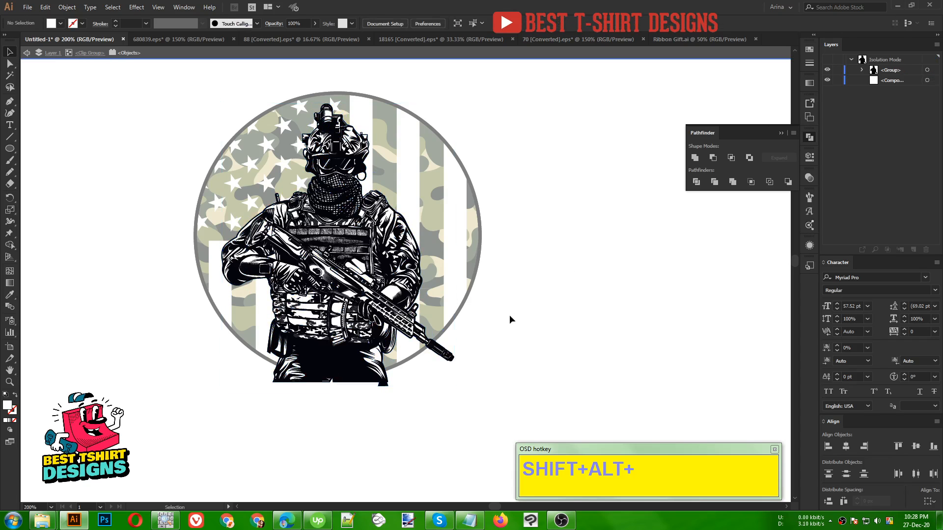
- Offset the soldier's white backing silhouette inside the clip group outward by 2 px with miter joins
double_click(560, 310)
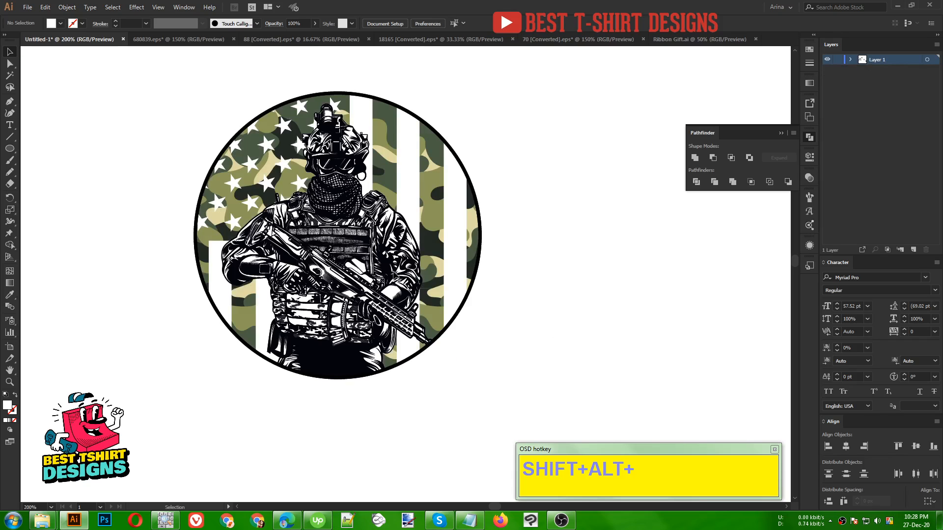
click(364, 274)
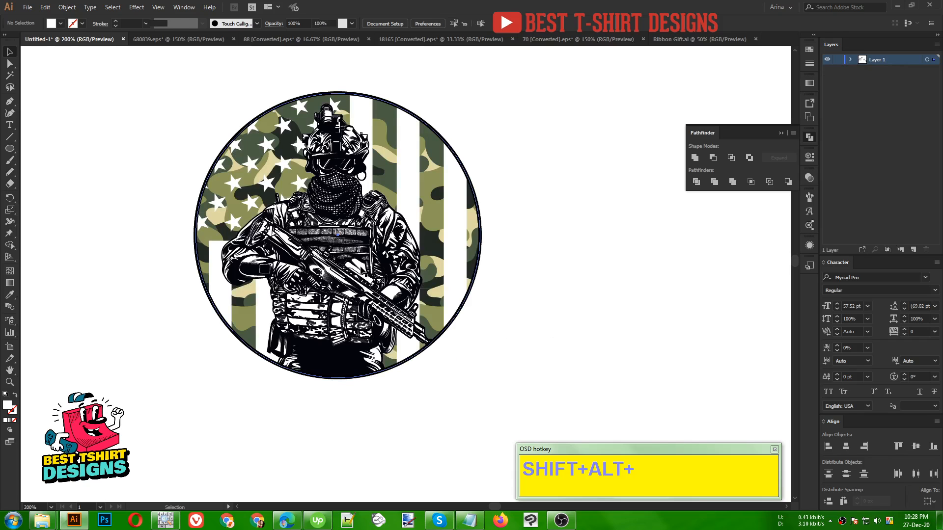
double_click(363, 271)
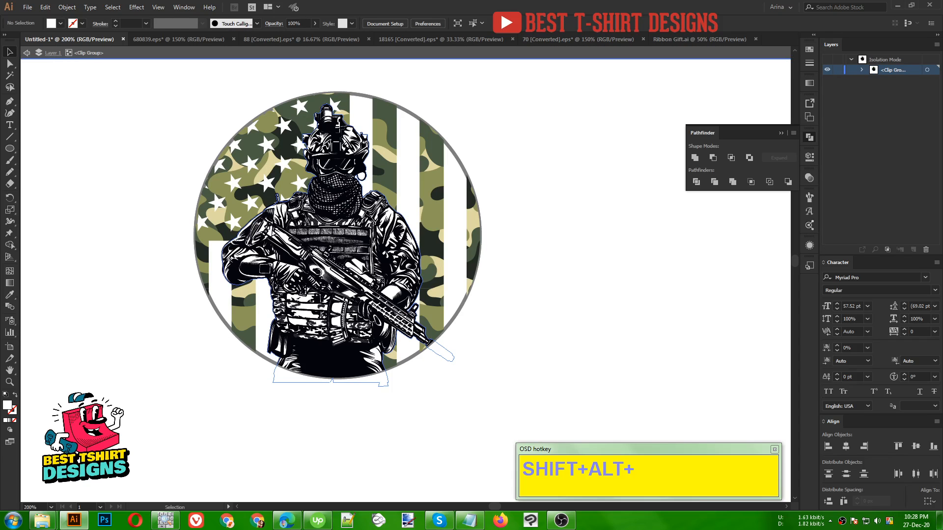
click(363, 269)
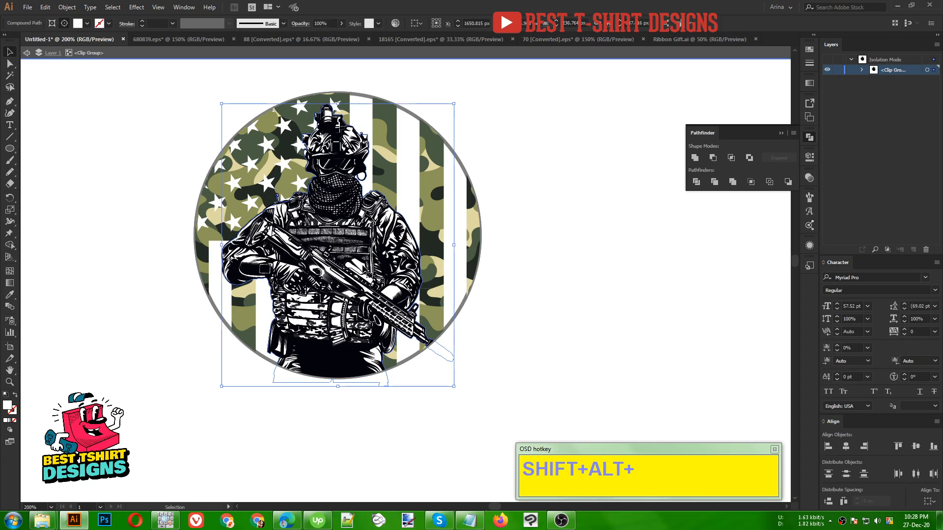
click(66, 7)
mouse_move(84, 236)
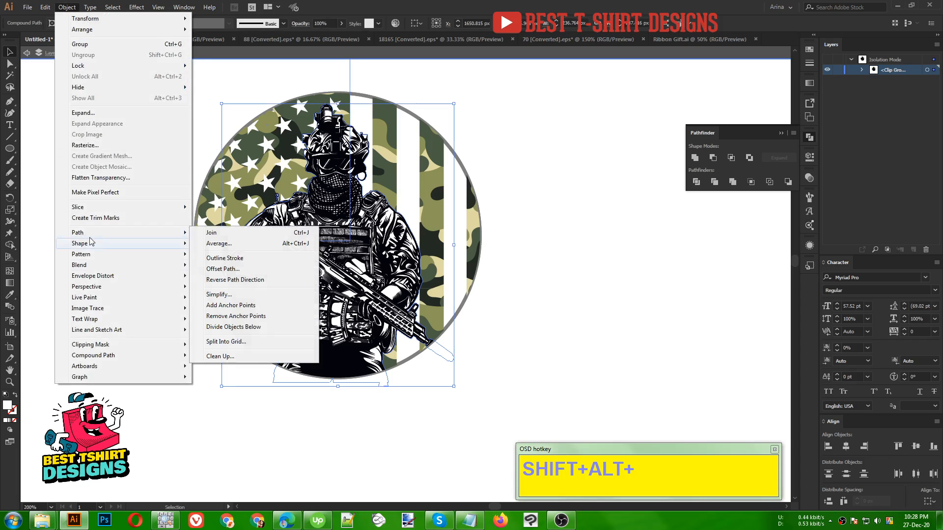
click(211, 270)
click(611, 141)
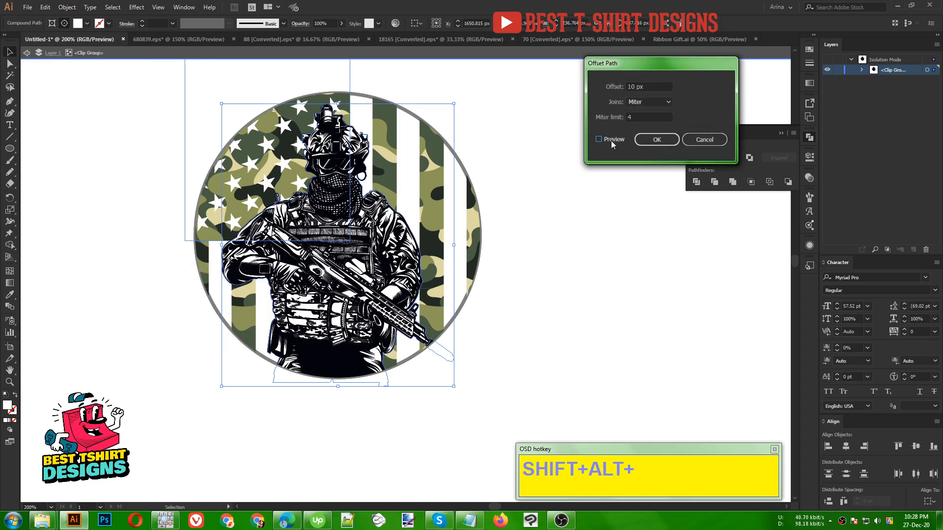
double_click(648, 84)
text(5)
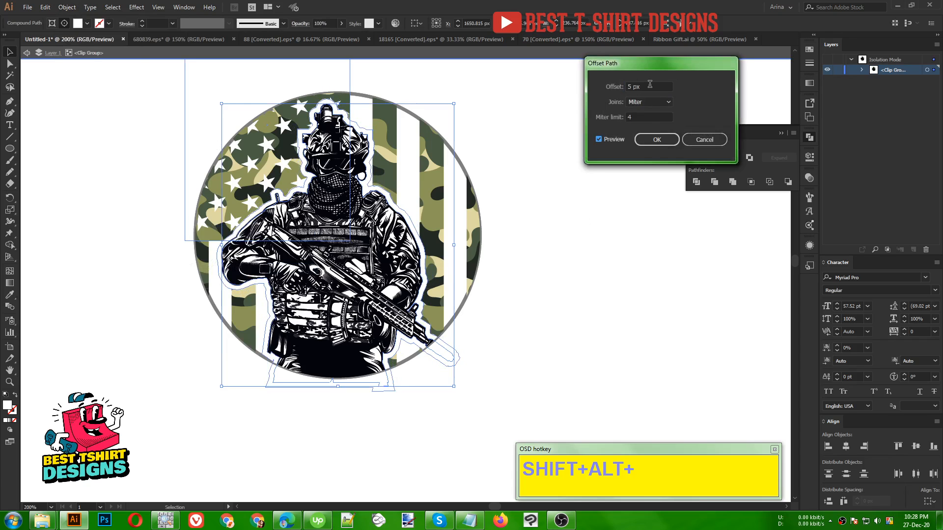
scroll(650, 84, down, 3)
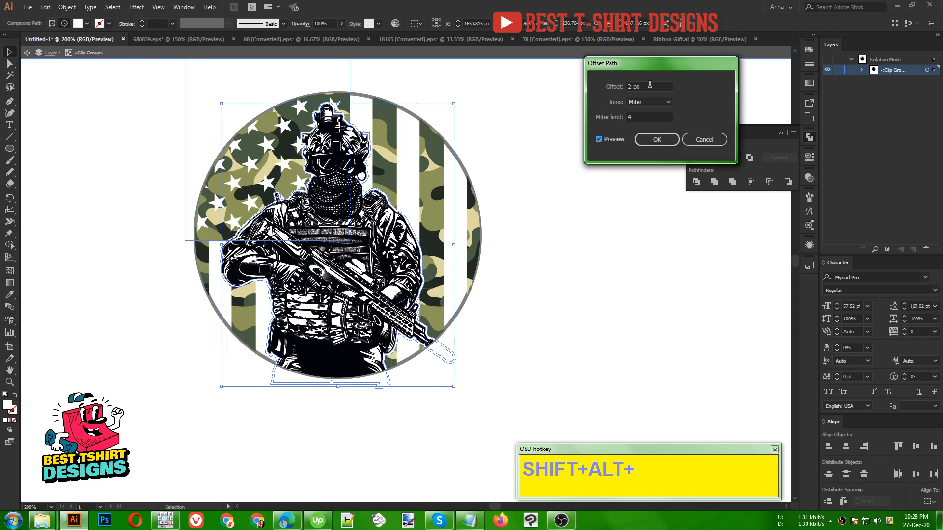
click(657, 139)
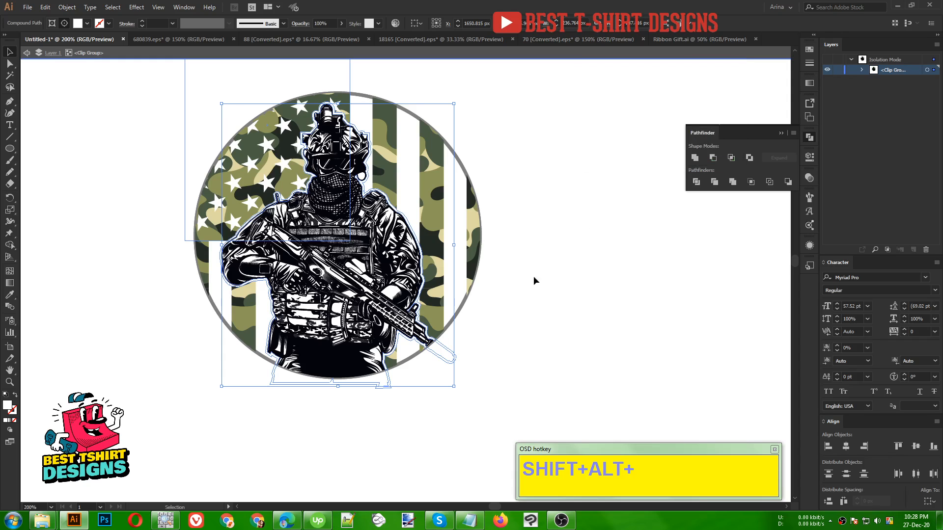
- Give the camouflage flag group an opacity mask with clipping off, and paste the offset silhouette in place inside the mask
click(490, 251)
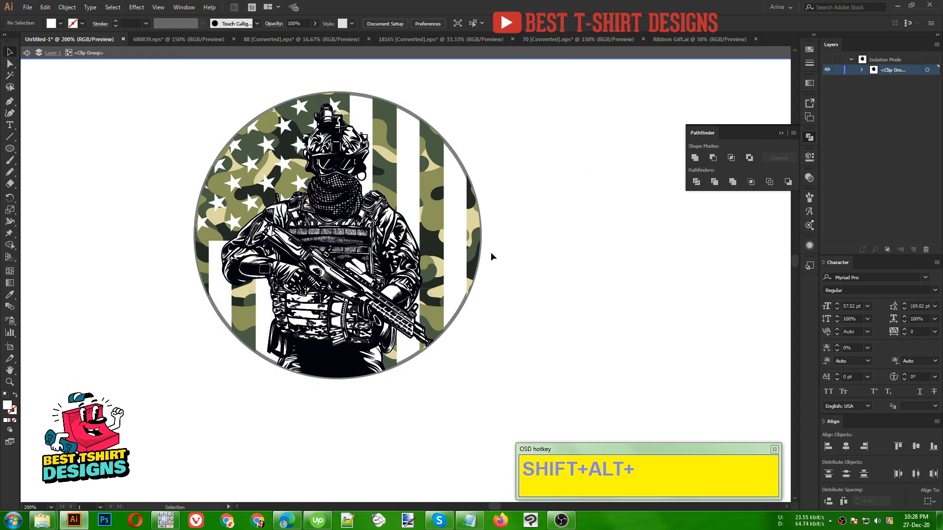
click(436, 201)
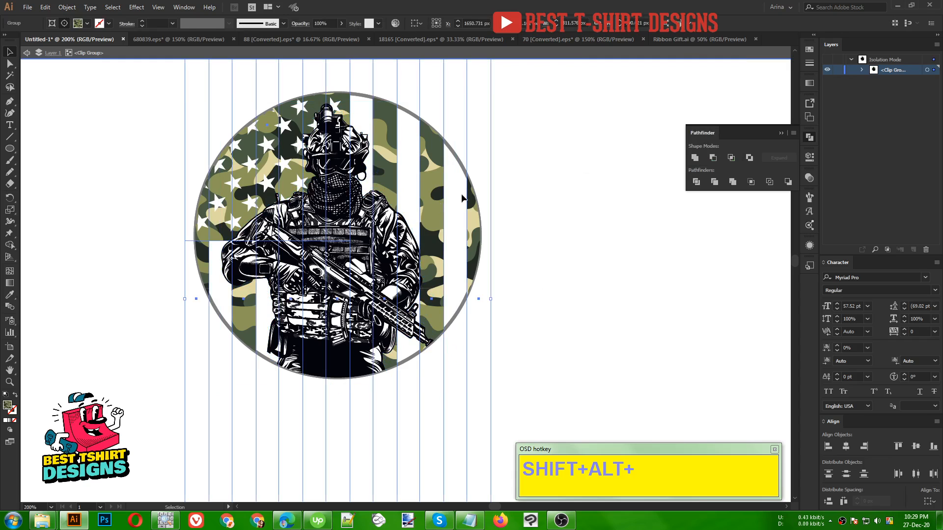
shift+click(338, 195)
click(809, 178)
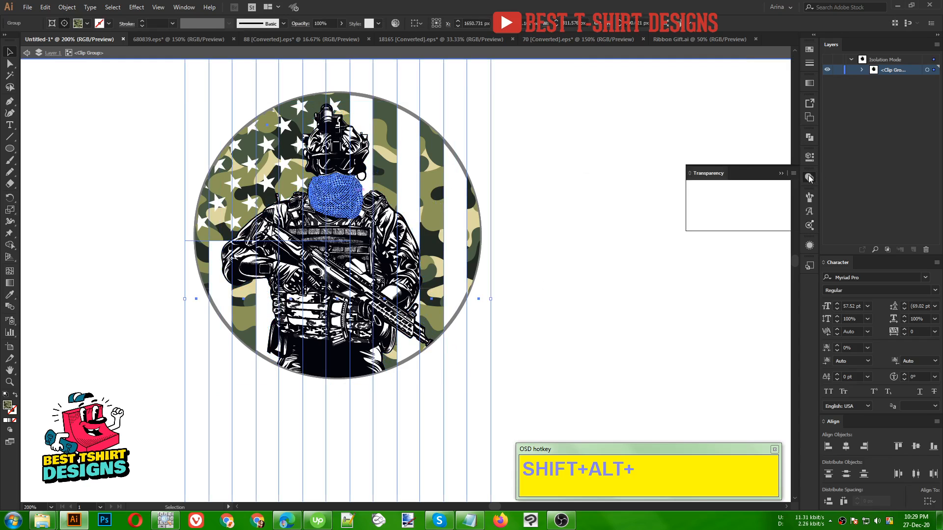
click(742, 213)
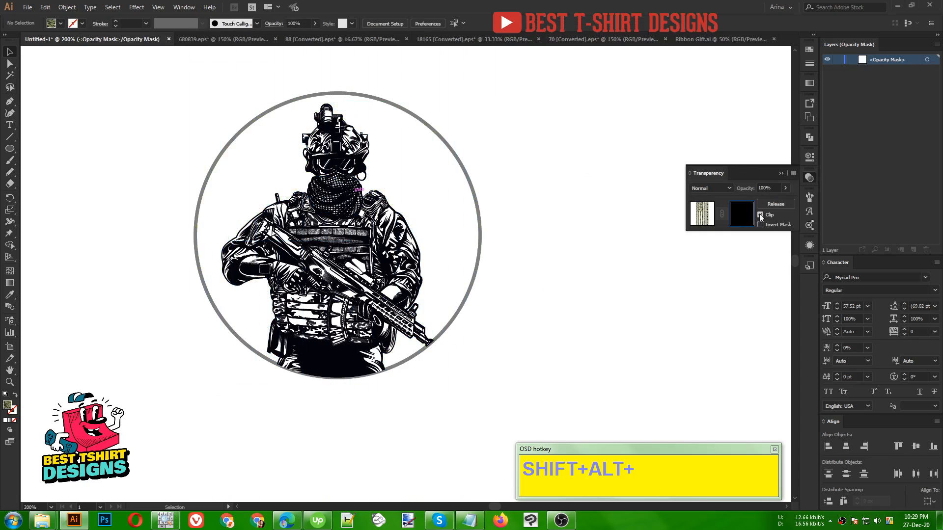
key(ctrl+f)
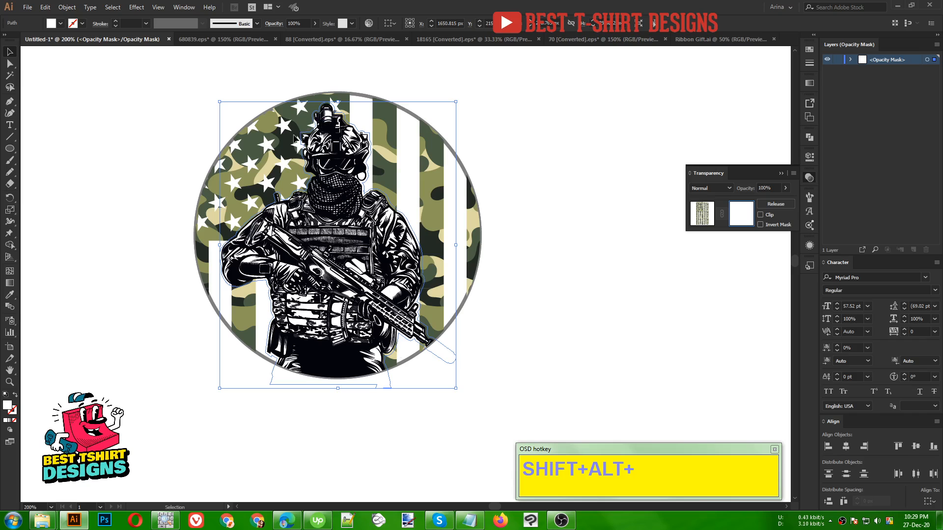
- Fill the silhouette in the flag's opacity mask with black, and return from the mask to the whole artwork
scroll(244, 200, up, 1)
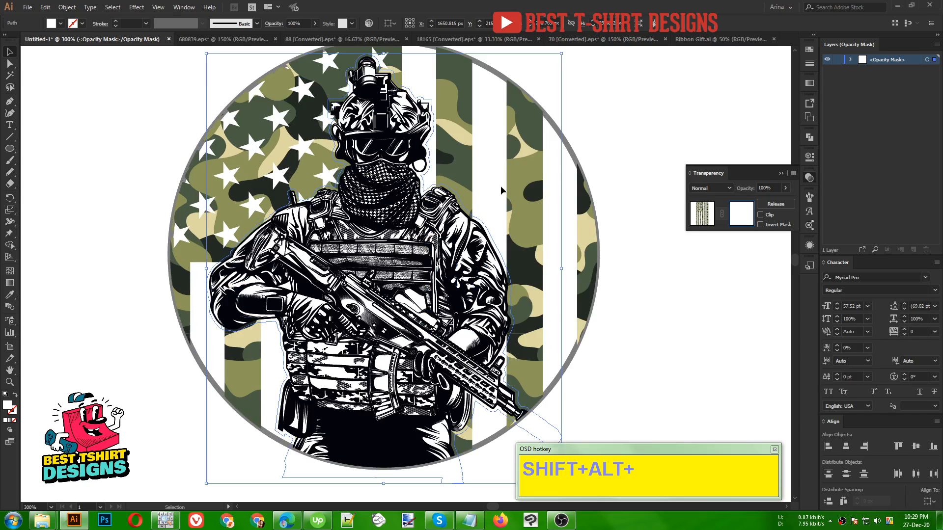
click(60, 23)
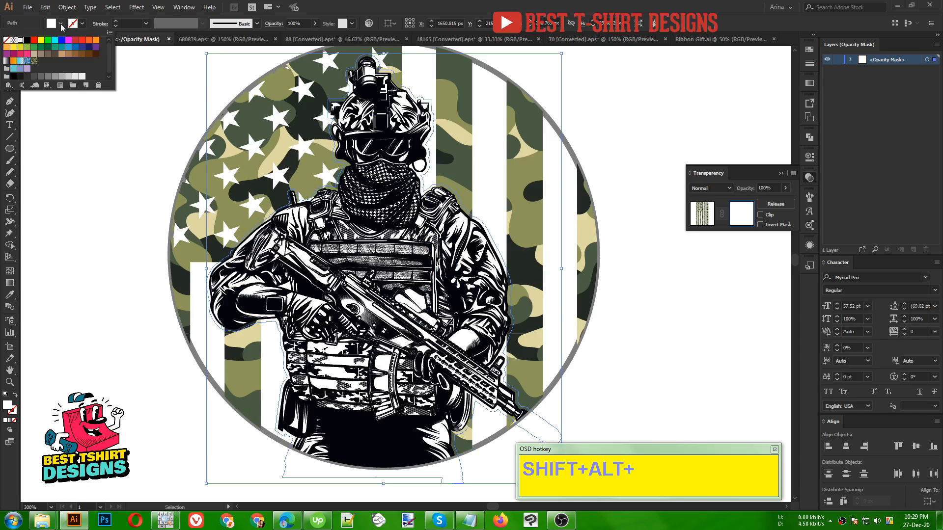
click(28, 40)
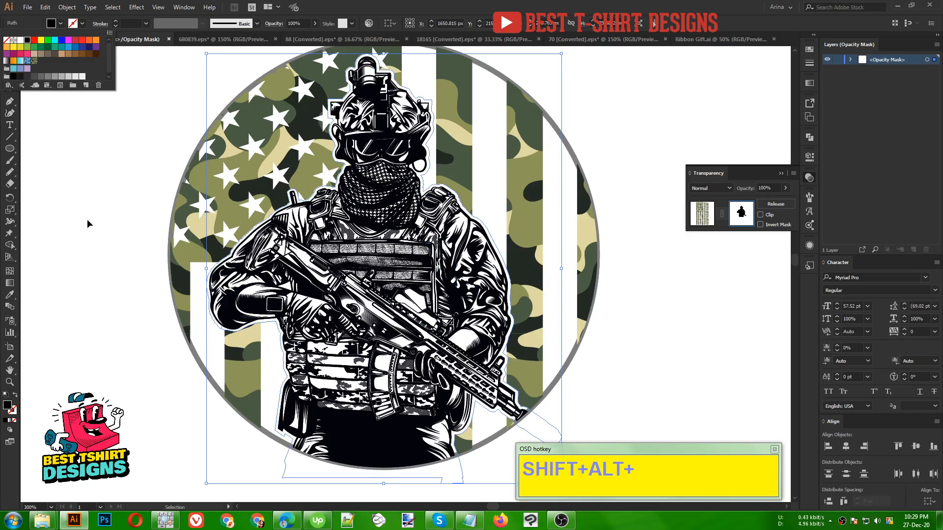
click(87, 218)
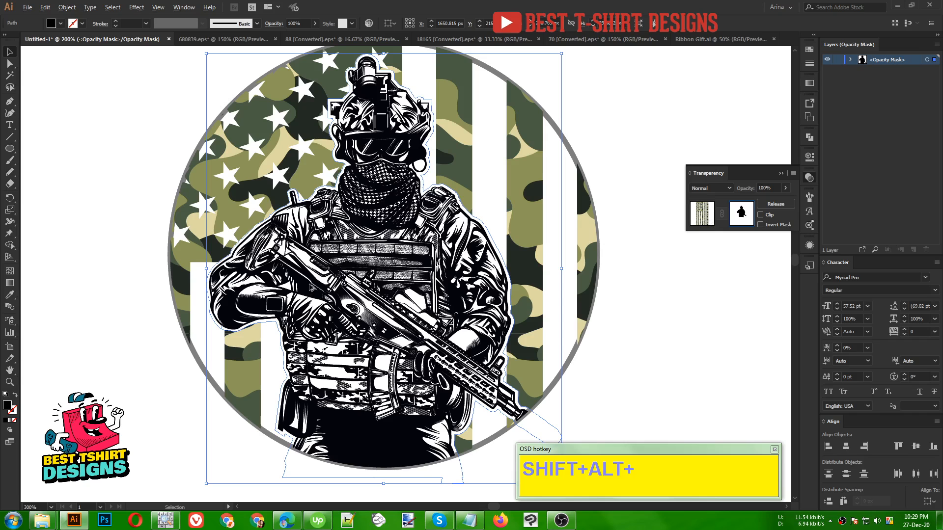
scroll(311, 287, down, 1)
click(701, 215)
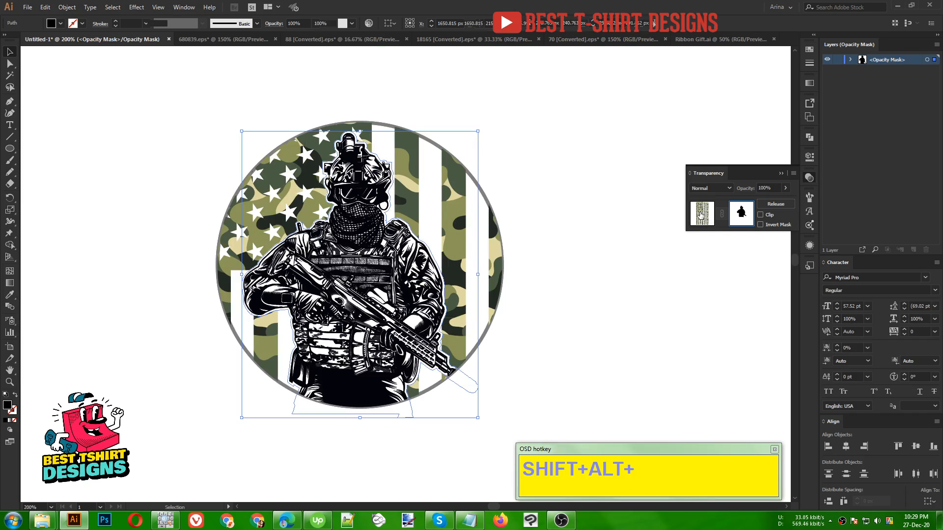
click(585, 305)
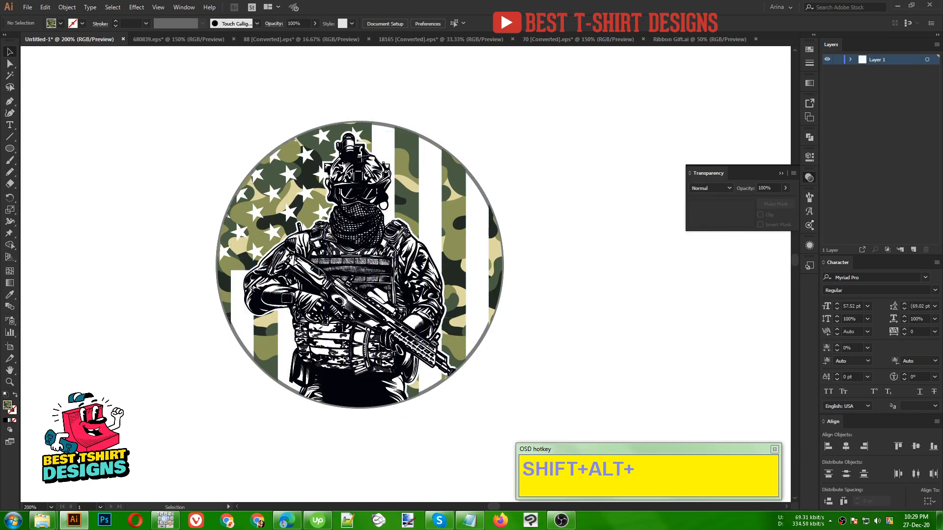
- Draw a narrow upright ellipse about 19 by 37 px in the empty space beside the circular badge and fill it with black
key(ctrl+minus)
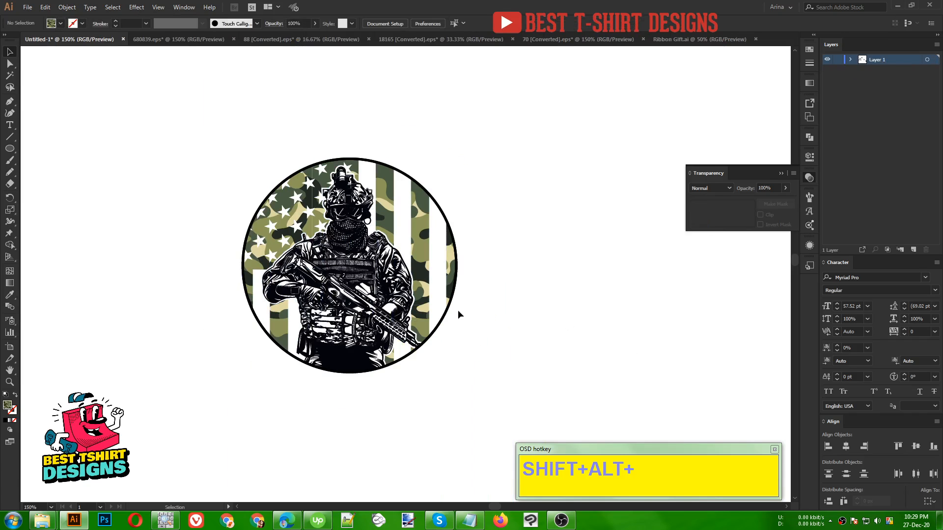
key(ctrl+minus)
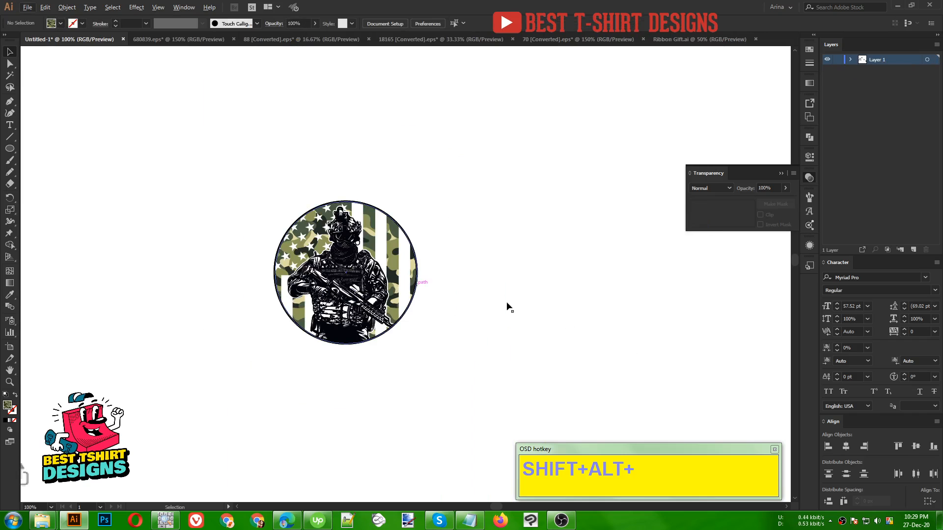
scroll(508, 307, up, 1)
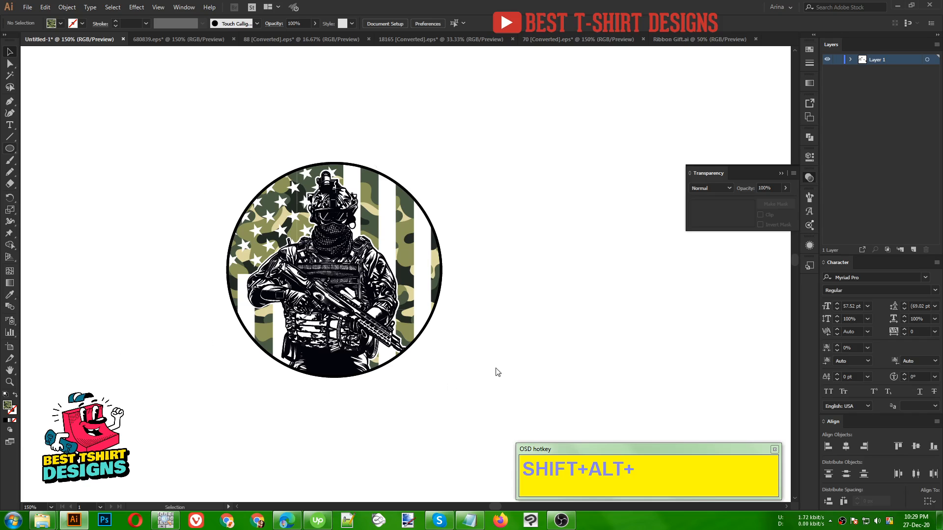
key(l)
drag(86, 279, 99, 305)
key(v)
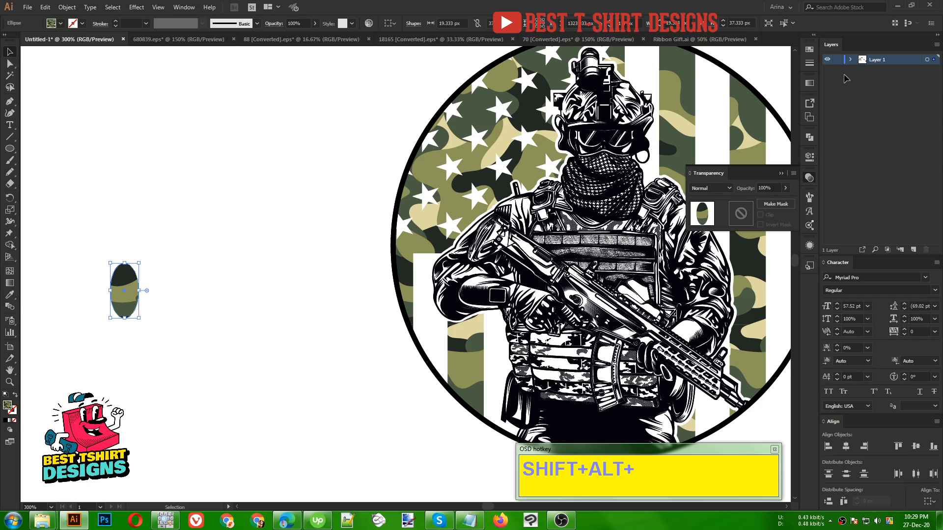
click(810, 51)
click(725, 79)
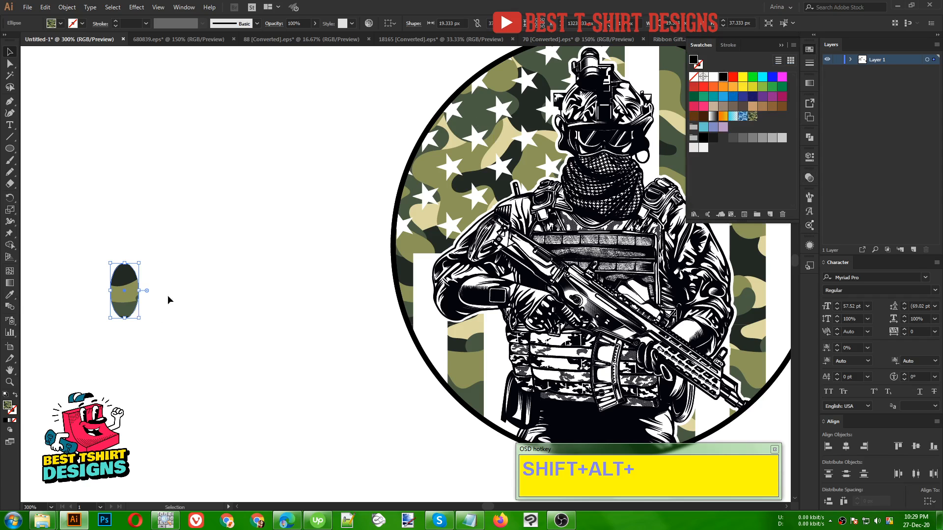
- Duplicate the black ellipse slightly sideways and remove both outer parts with Shape Builder, keeping the overlap as a pointed leaf
drag(138, 301, 80, 264)
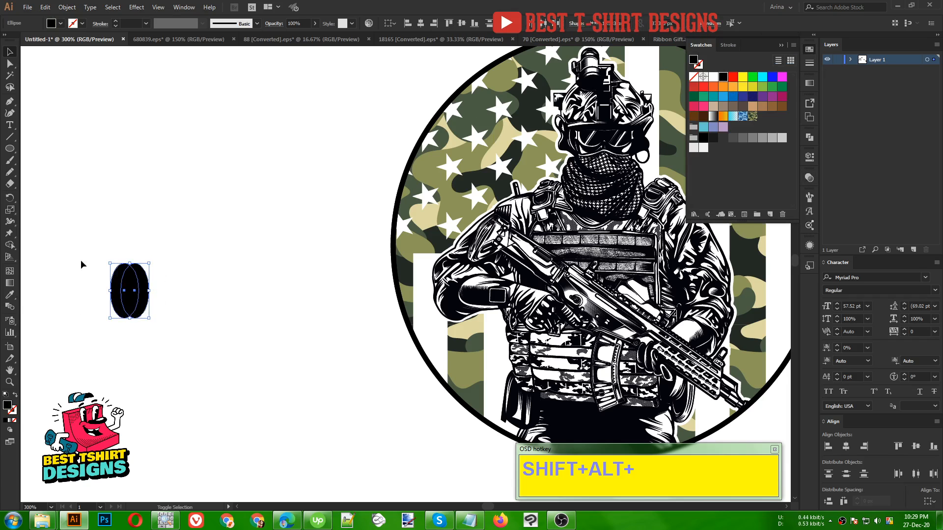
key(shift+m)
alt+click(117, 279)
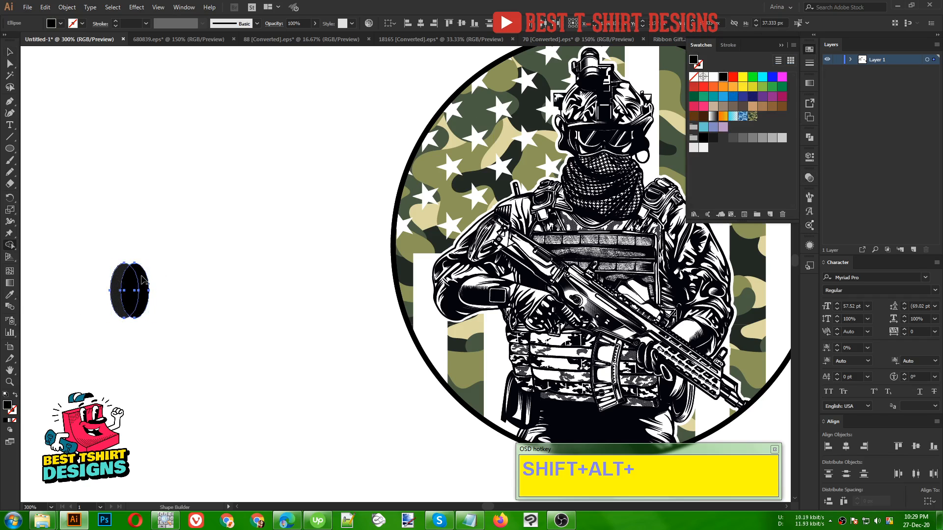
alt+click(142, 279)
key(v)
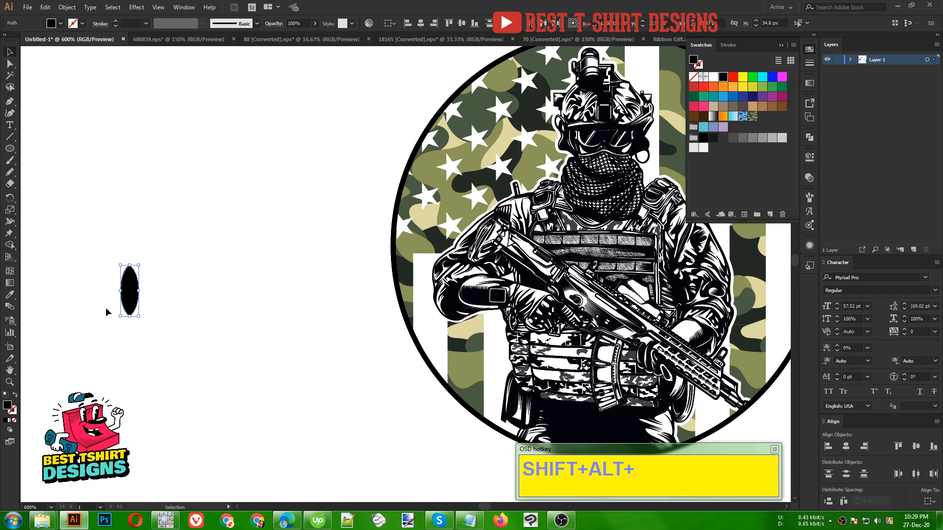
- Rotate the leaf to a diagonal and place a reflected copy beside it to form a V-shaped pair
alt+scroll(106, 312, up, 2)
drag(154, 280, 328, 289)
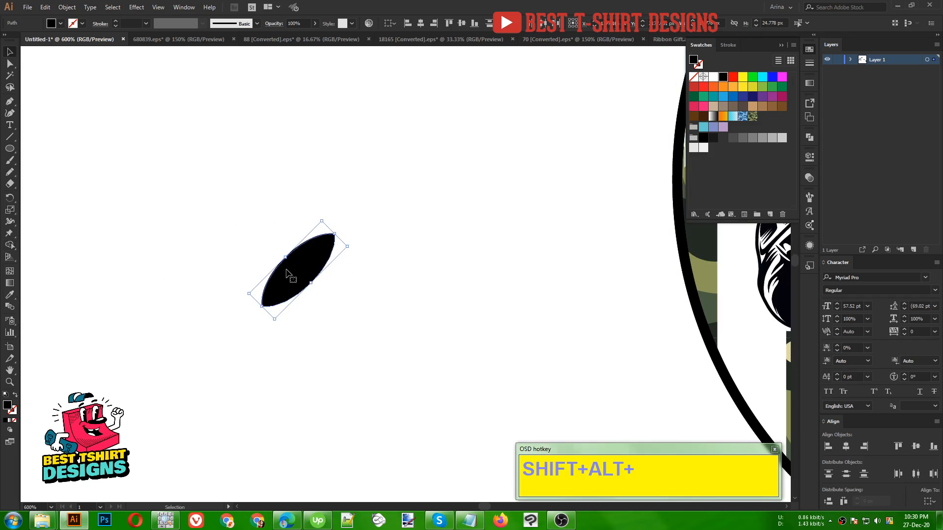
right_click(287, 271)
mouse_move(328, 404)
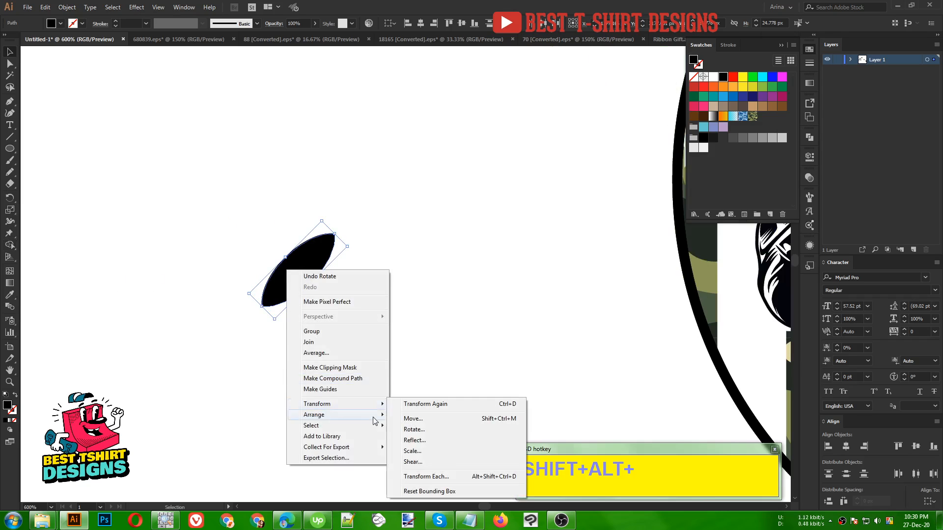
click(414, 440)
click(496, 244)
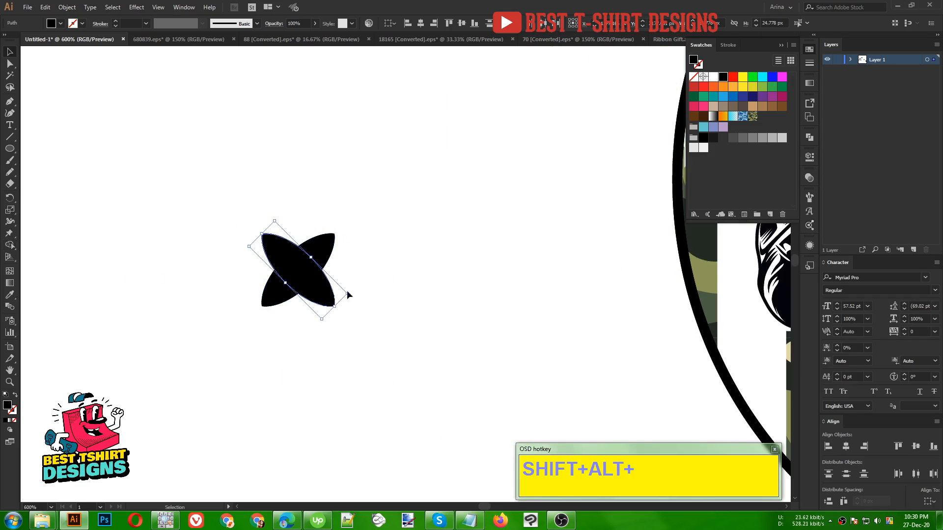
drag(327, 294, 251, 294)
drag(350, 309, 179, 256)
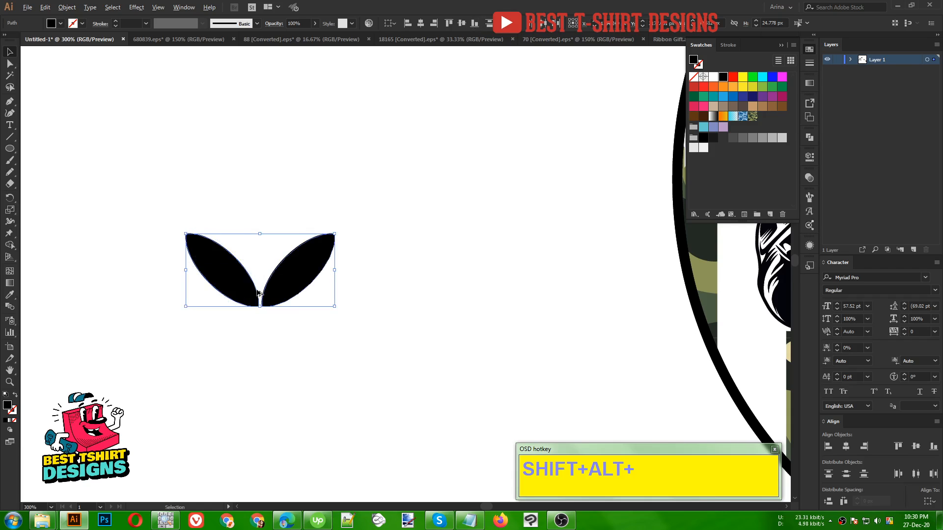
- Group the leaf pair and stack two copies directly below it to make a three-tier laurel sprig
scroll(256, 290, down, 2)
key(a)
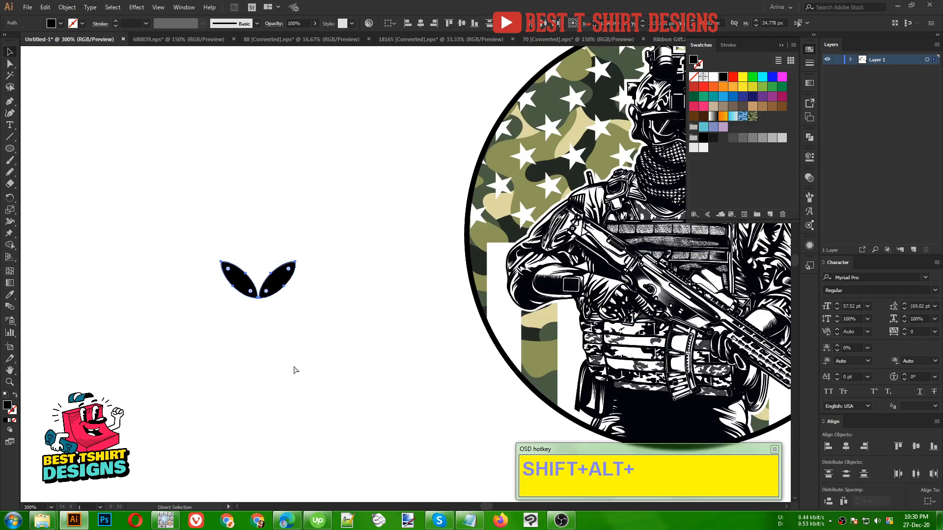
key(v)
drag(279, 292, 279, 318)
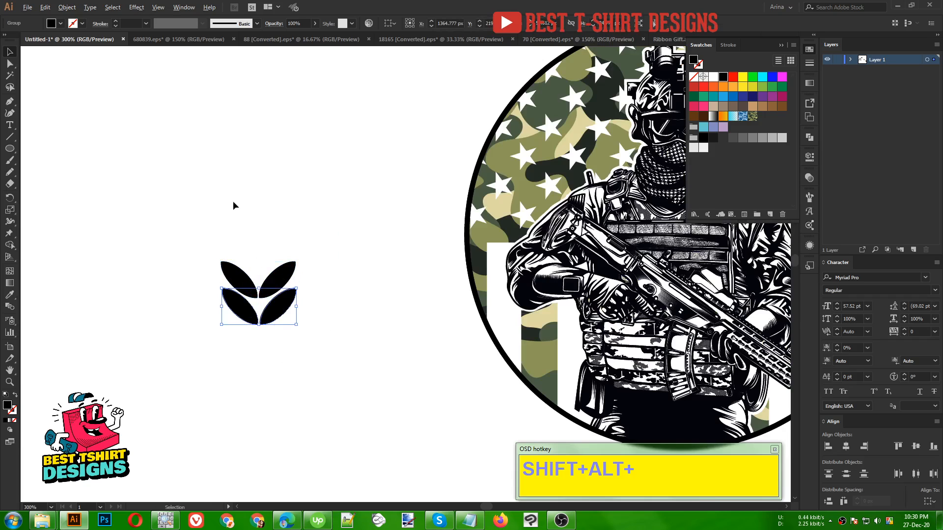
scroll(244, 215, down, 2)
key(a)
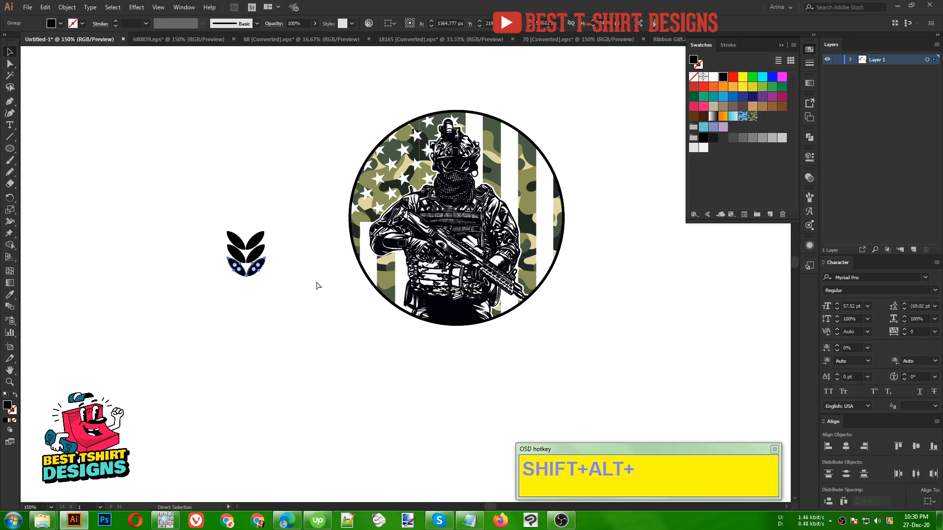
- Extend the laurel sprig downward with repeated evenly spaced copies of the leaf pair and align all pairs on their horizontal centres
key(ctrl+d)
key(ctrl+d)
key(ctrl+d)
key(ctrl+d)
key(ctrl+d)
key(ctrl+d)
key(ctrl+d)
key(ctrl+d)
key(ctrl+d)
key(ctrl+d)
key(ctrl+d)
key(ctrl+d)
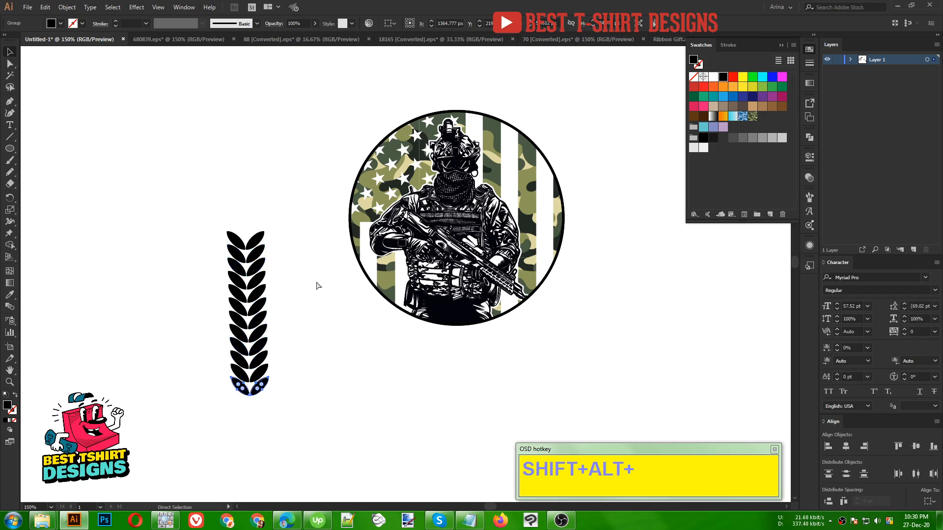
key(ctrl+d)
key(ctrl+d)
key(ctrl+d)
key(v)
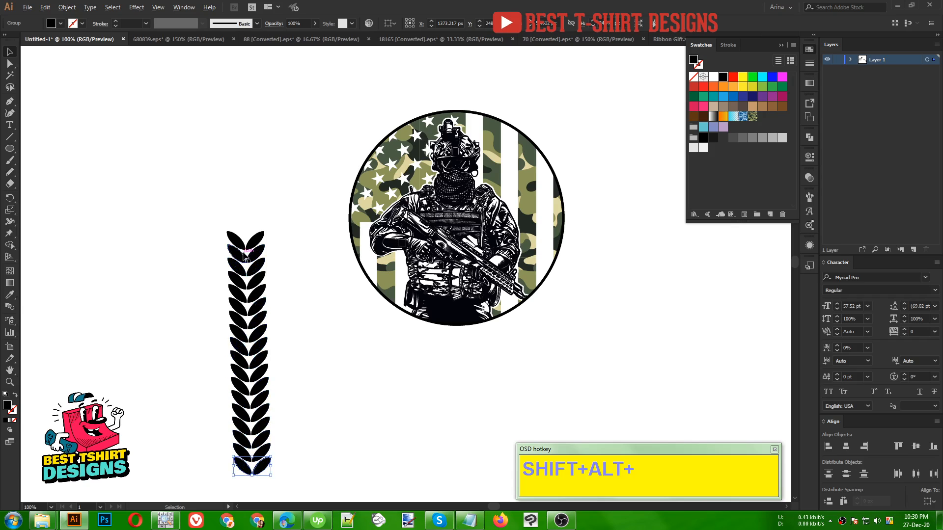
scroll(321, 331, down, 2)
key(a)
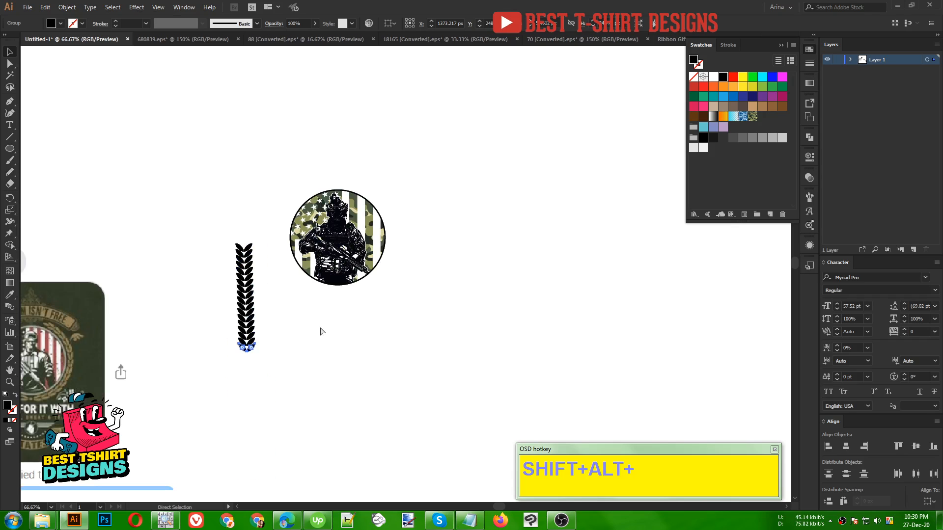
key(ctrl+d)
key(v)
key(ctrl+d)
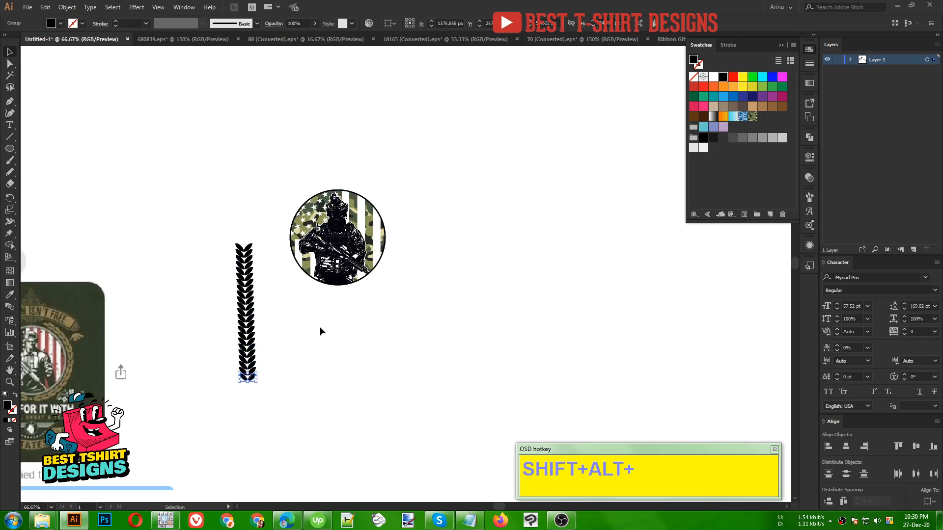
drag(206, 223, 278, 436)
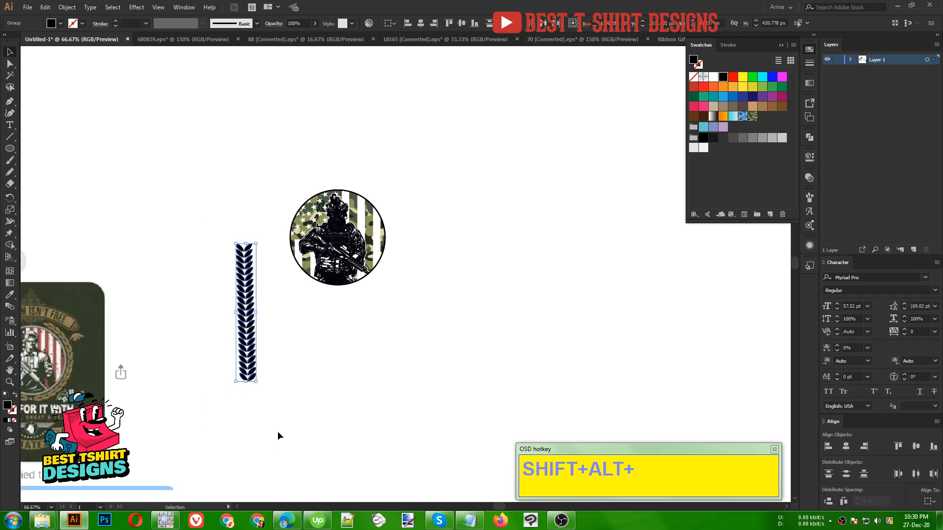
click(420, 27)
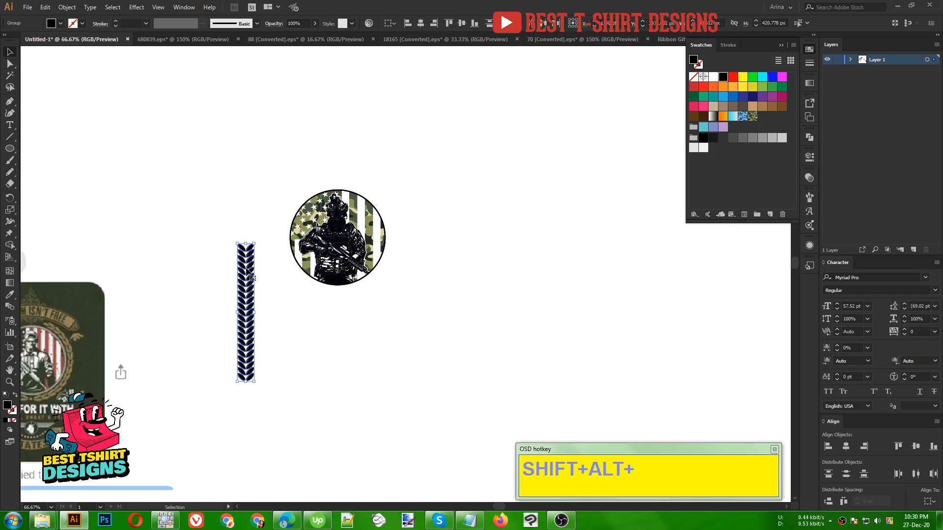
- Copy a single leaf from the sprig's uppermost pair and place it upright and centred above the sprig as its tip
scroll(250, 268, up, 5)
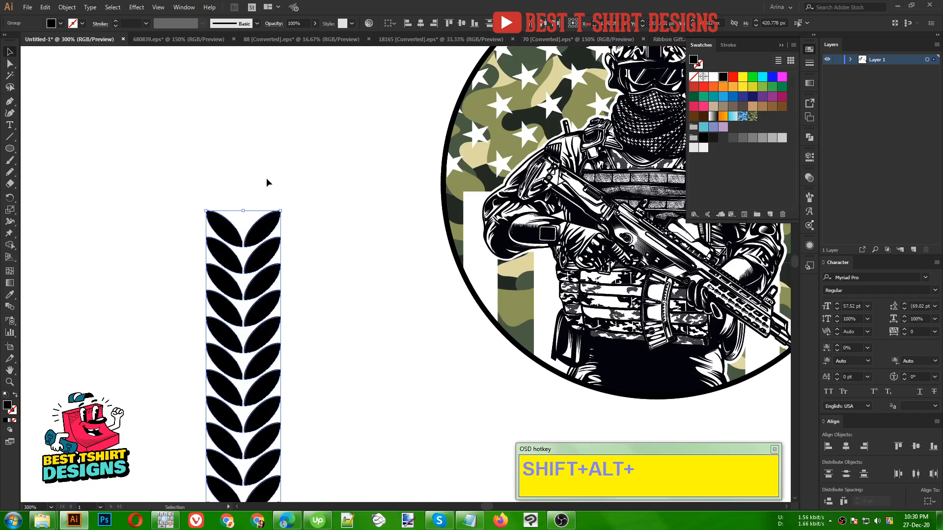
click(267, 179)
double_click(262, 230)
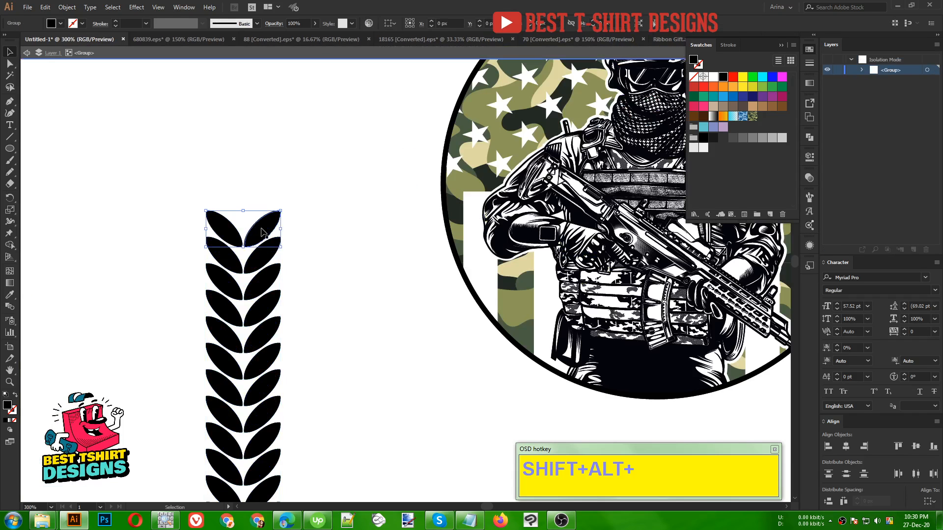
click(263, 232)
key(a)
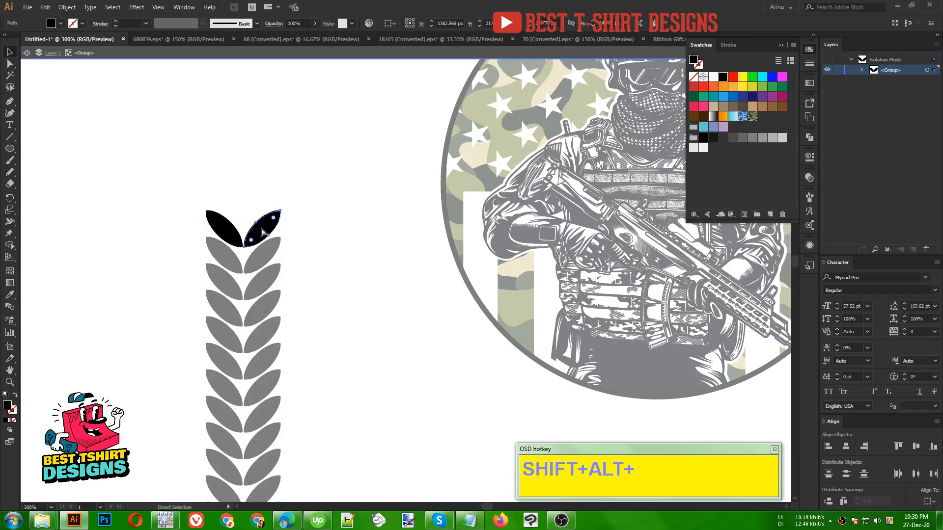
double_click(386, 252)
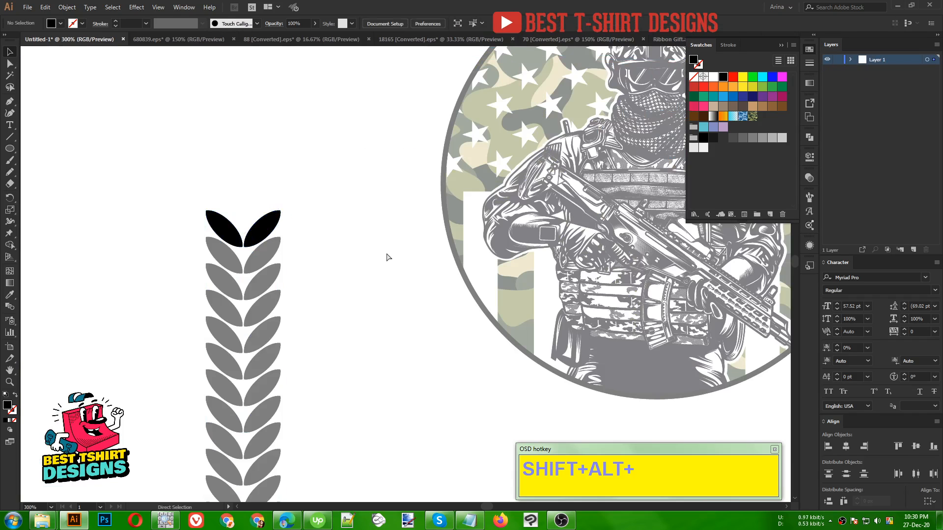
key(ctrl+v)
drag(425, 255, 247, 205)
click(224, 179)
- Select the whole laurel sprig and move it close beside the circular badge
scroll(185, 164, down, 3)
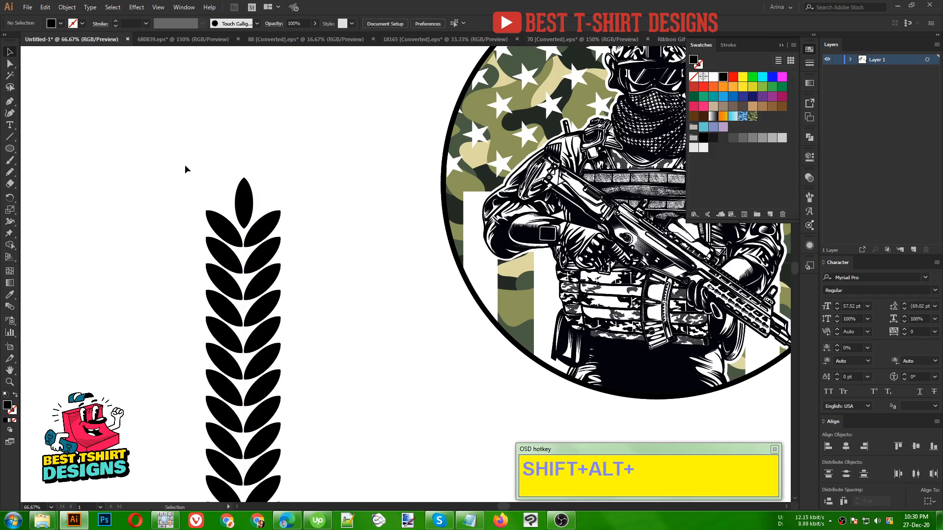
drag(170, 154, 231, 186)
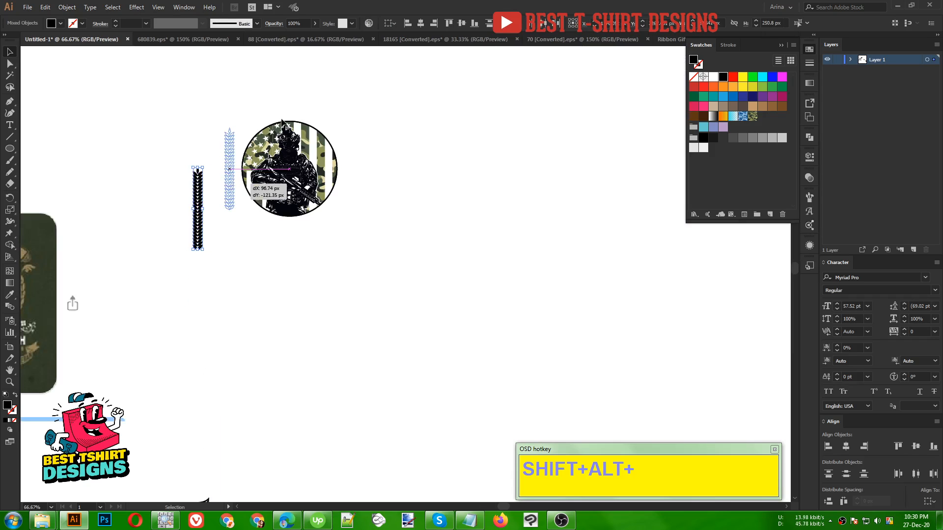
scroll(282, 118, up, 2)
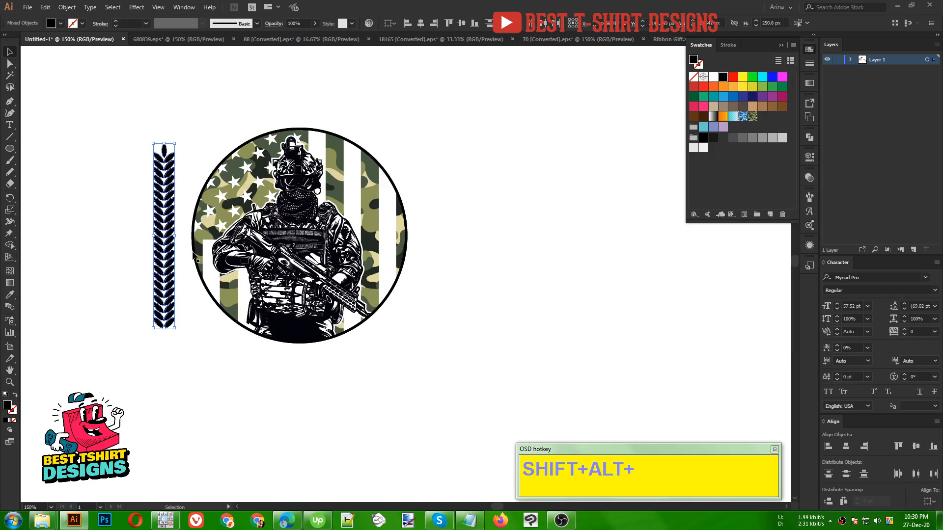
click(149, 333)
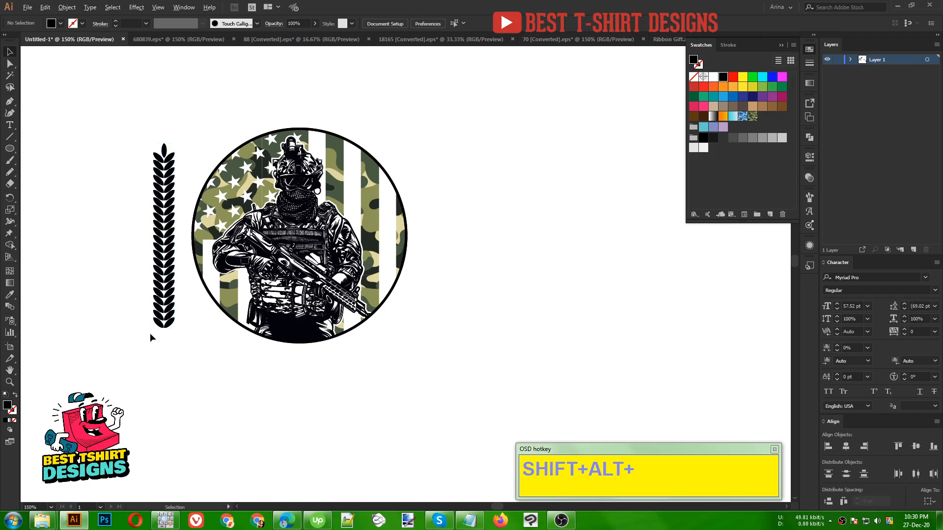
- Lengthen the sprig with more evenly spaced copies of its lowest leaf pair below the existing ones
scroll(149, 333, up, 3)
mouse_move(199, 321)
mouse_down()
mouse_move(200, 337)
mouse_move(186, 324)
mouse_up()
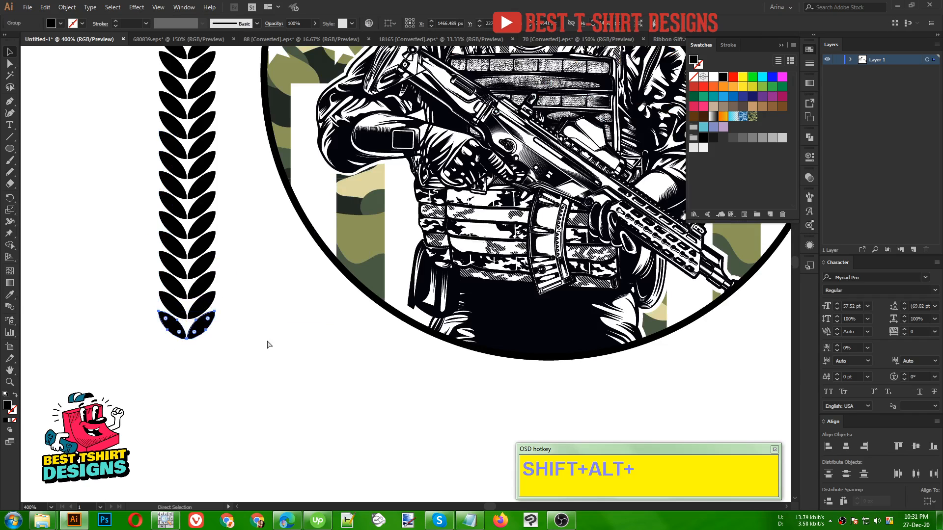
key(ctrl+d)
key(ctrl+d)
key(ctrl+d)
key(ctrl+d)
key(ctrl+d)
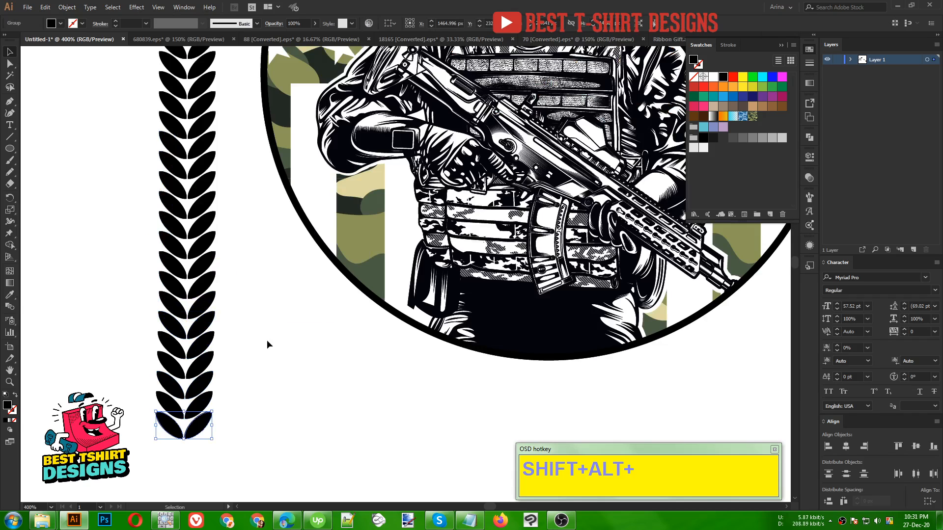
key(ctrl+d)
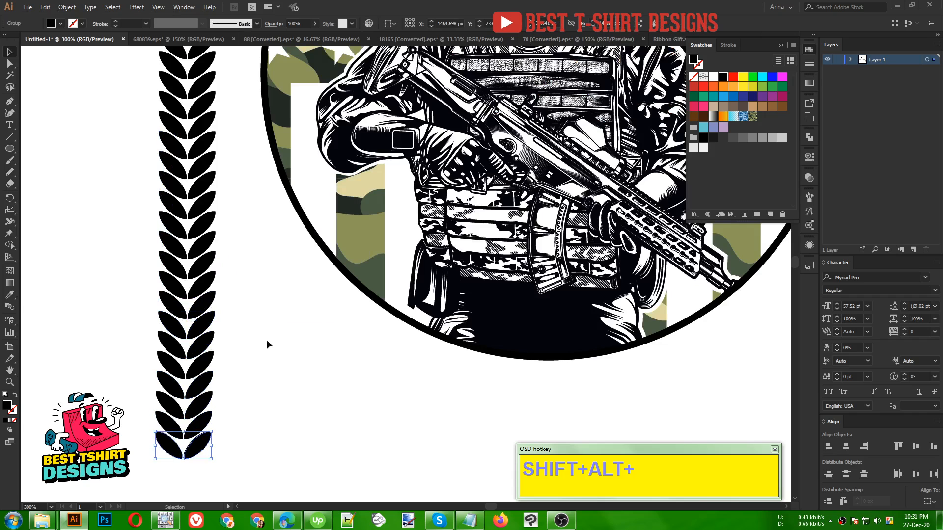
- Select the complete laurel sprig and rotate it 90° so it lies horizontally with the tip pointing right
scroll(267, 339, down, 2)
drag(202, 130, 250, 408)
shift+click(327, 347)
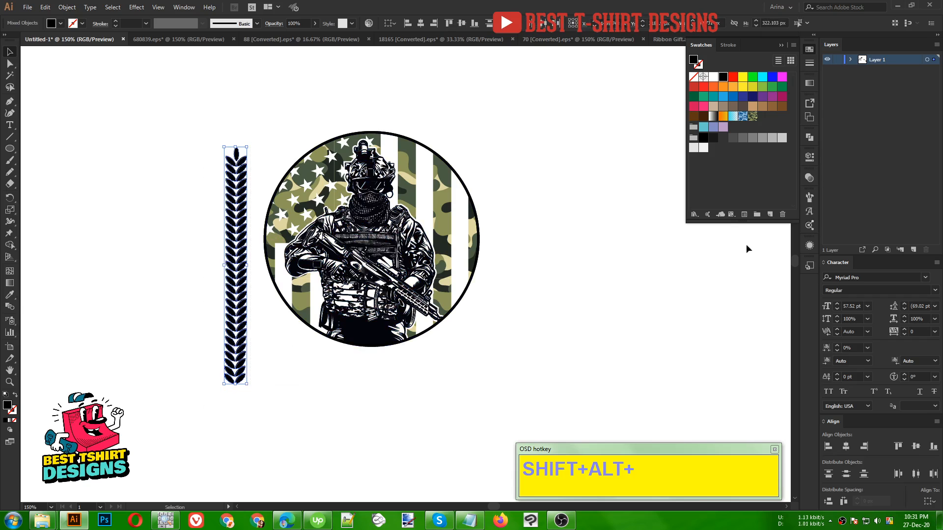
drag(251, 267, 179, 169)
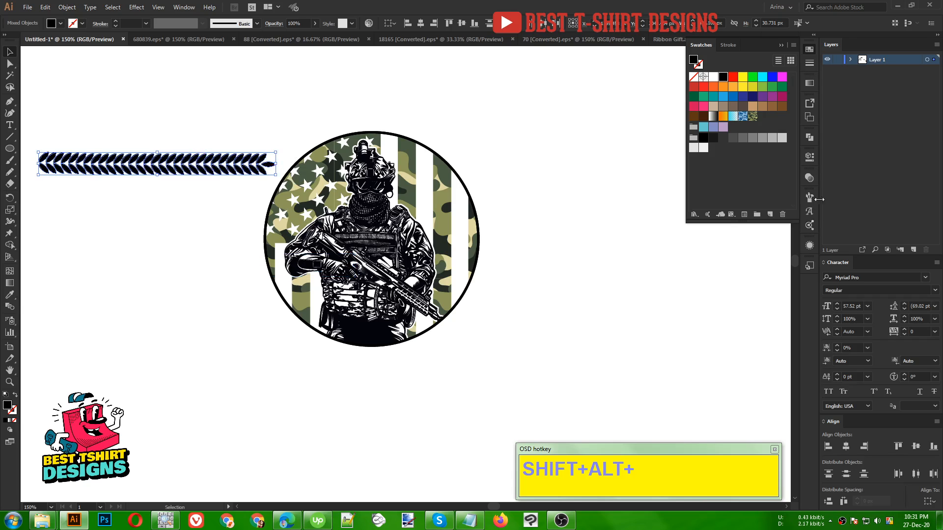
- Create a new Art Brush from the horizontal laurel sprig with the default options
click(811, 198)
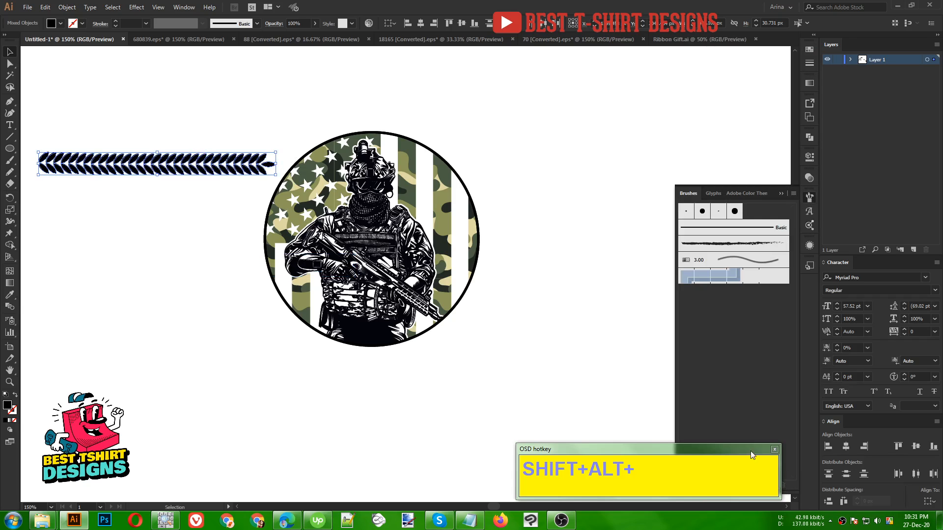
drag(751, 453, 685, 450)
click(770, 485)
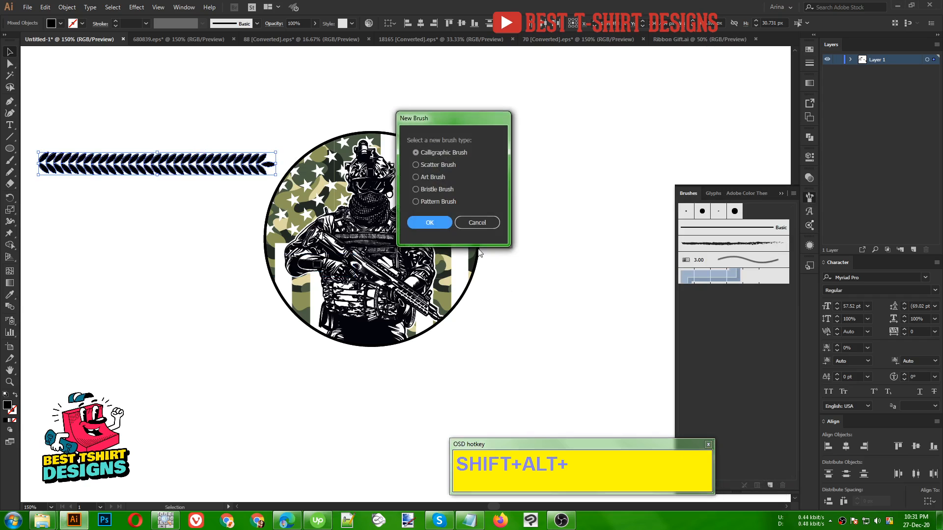
click(432, 177)
click(429, 222)
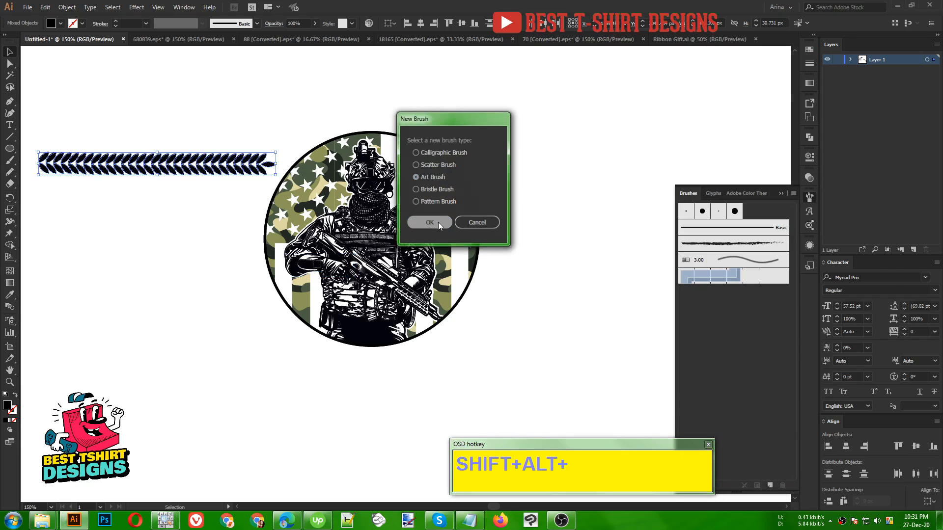
click(791, 392)
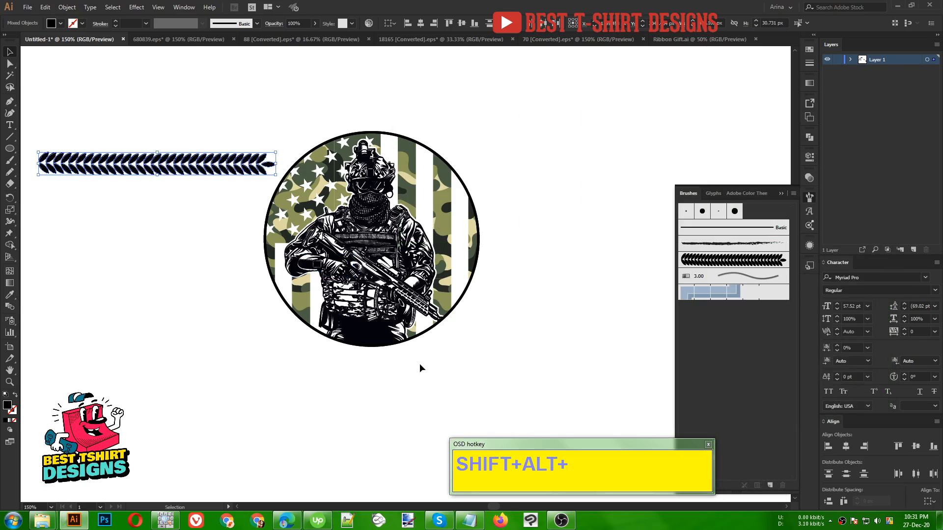
- Rotate the original sprig back upright and move it to the empty space on the other side of the badge
mouse_move(281, 170)
mouse_down()
mouse_move(280, 155)
mouse_move(238, 119)
mouse_move(177, 111)
mouse_up()
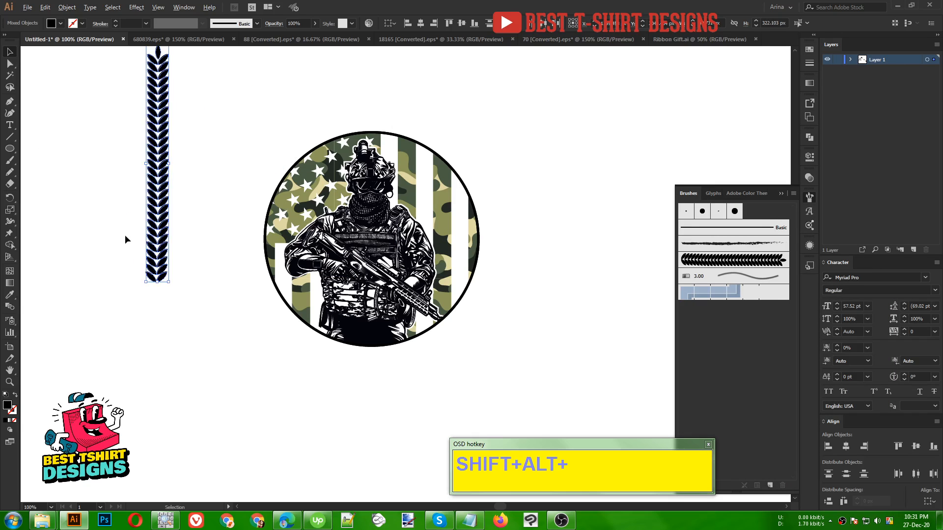
scroll(125, 235, down, 1)
mouse_move(137, 219)
mouse_down()
mouse_move(432, 230)
mouse_move(453, 241)
mouse_up()
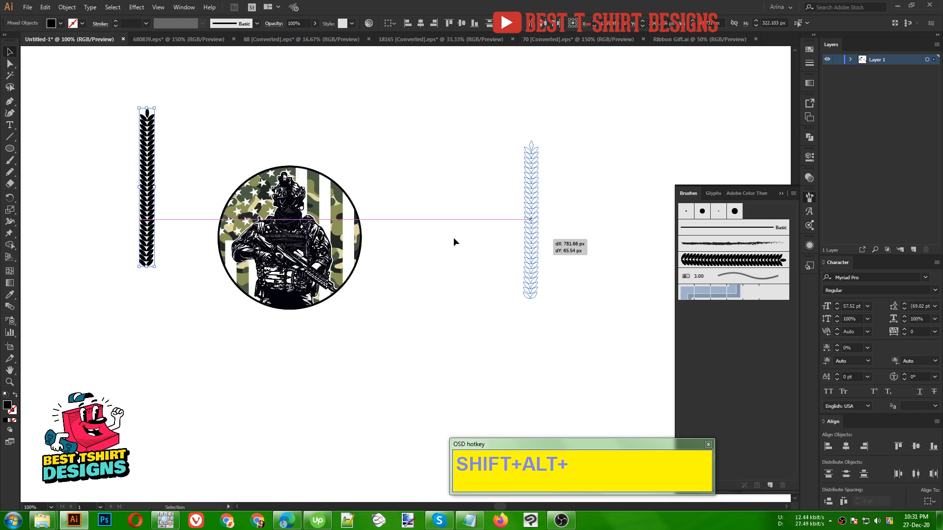
drag(320, 215, 320, 215)
scroll(320, 215, up, 1)
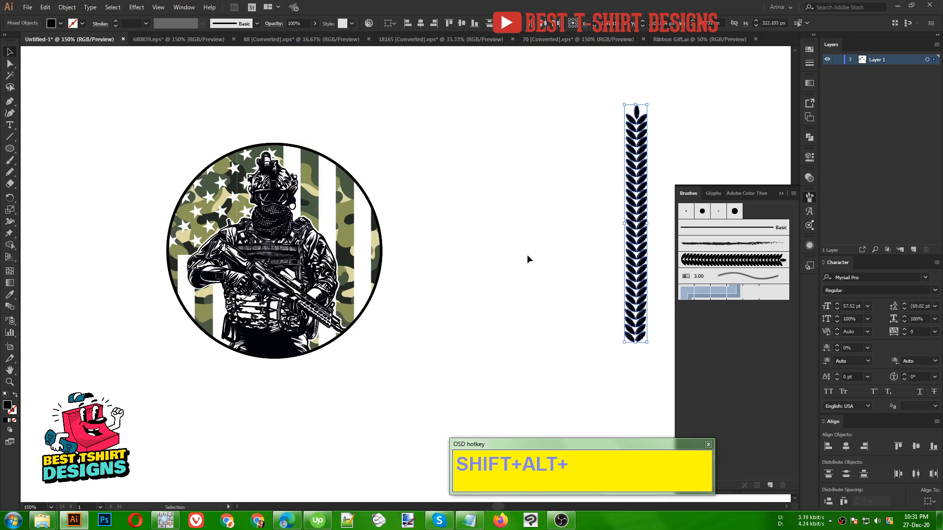
click(381, 183)
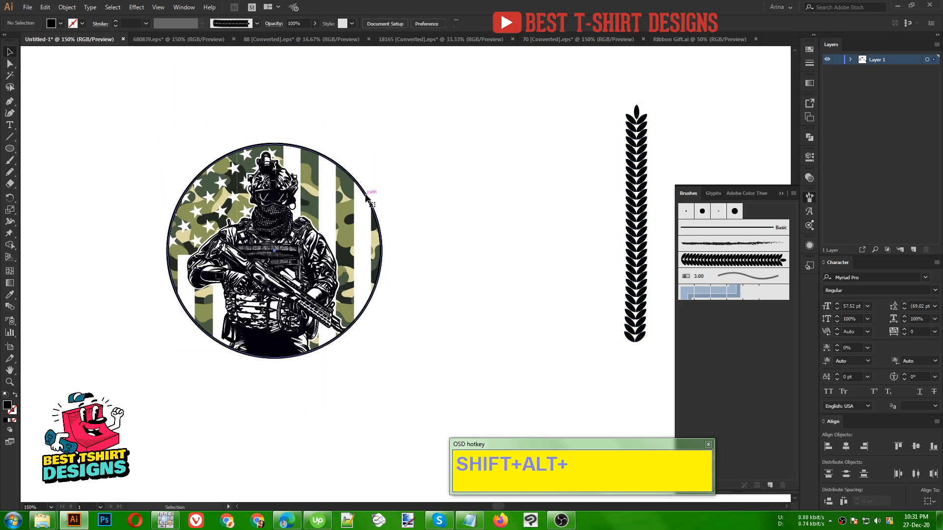
- Make an enlarged concentric copy of the badge's outline circle, about 337 px in diameter
click(366, 197)
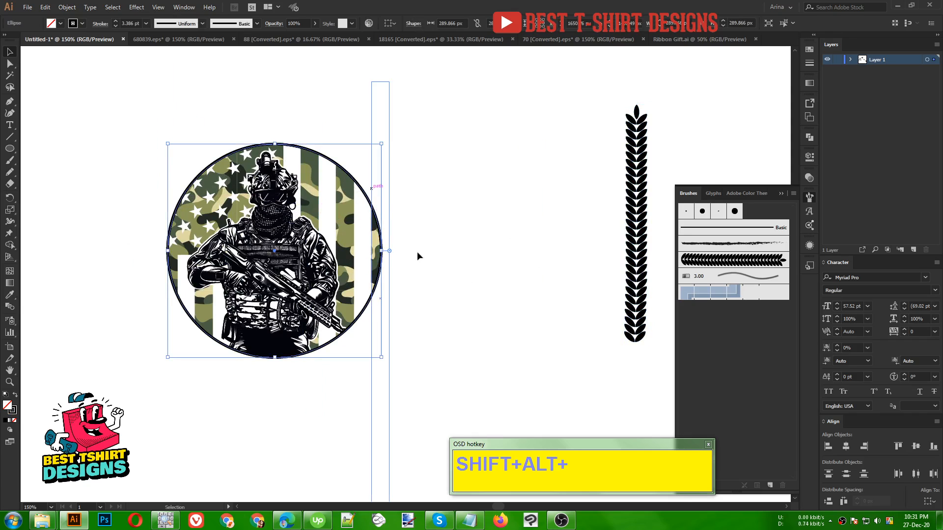
key(a)
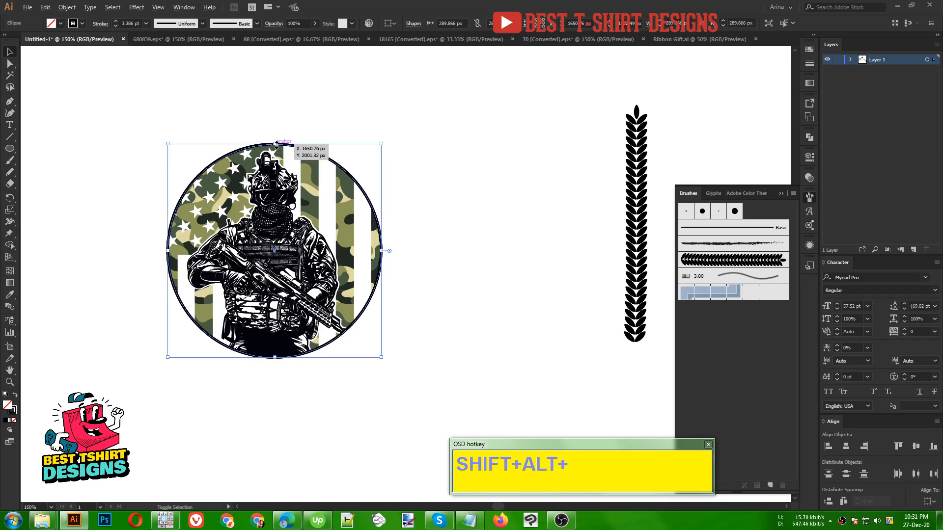
drag(276, 145, 277, 126)
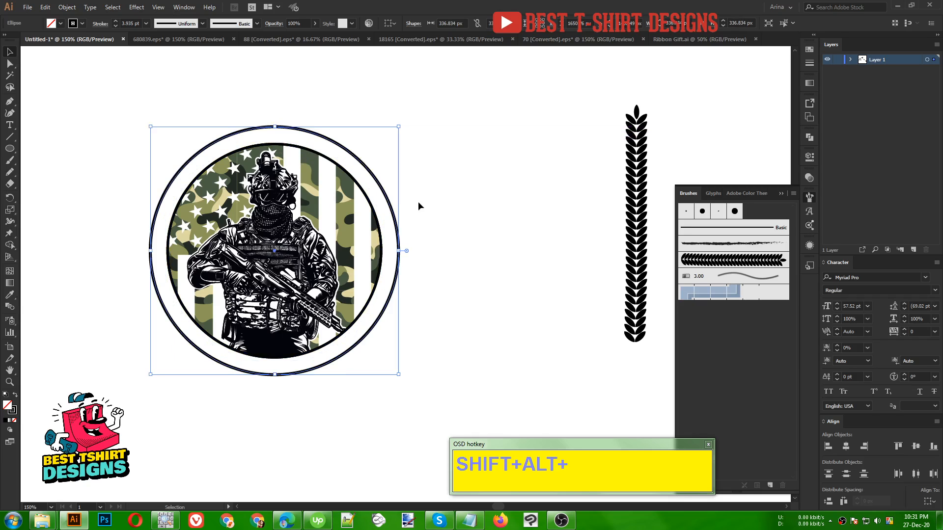
- Delete the outer circle's right anchor point to leave only the left half as an open arc
key(a)
drag(398, 251, 400, 254)
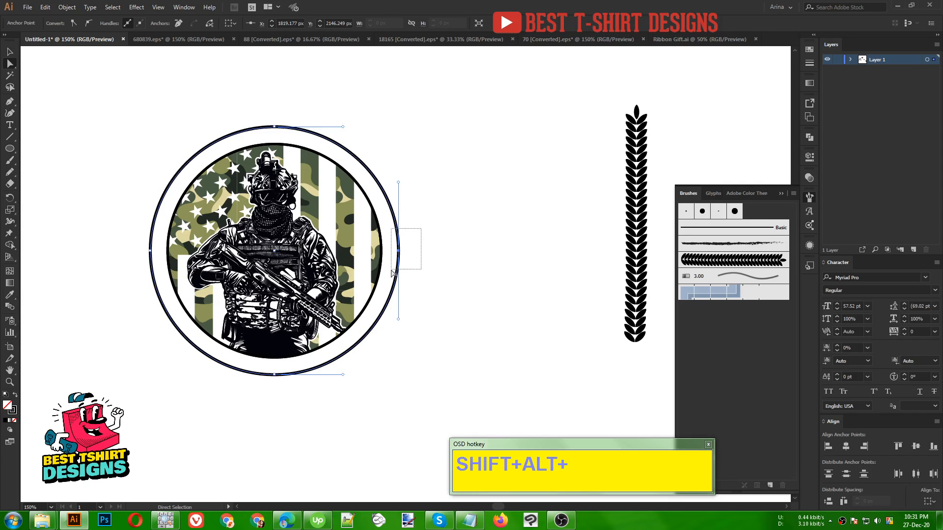
key(Delete)
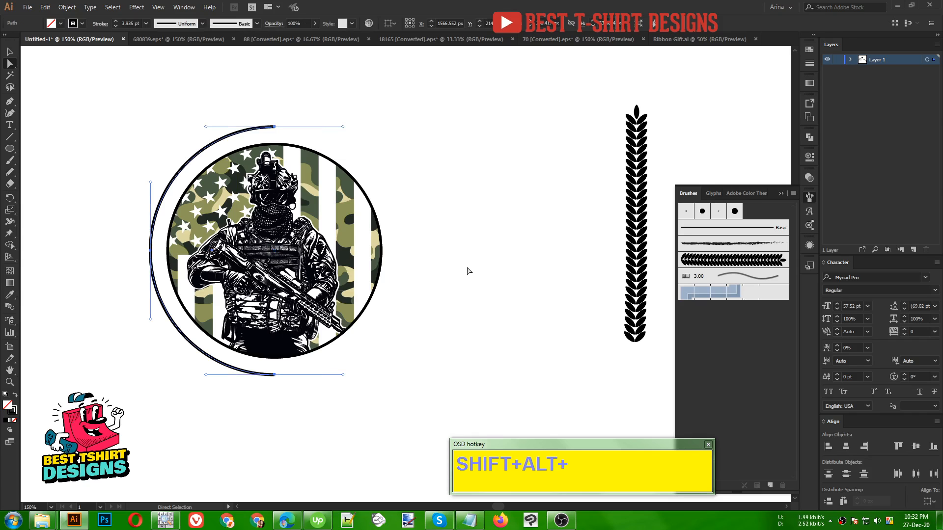
click(468, 271)
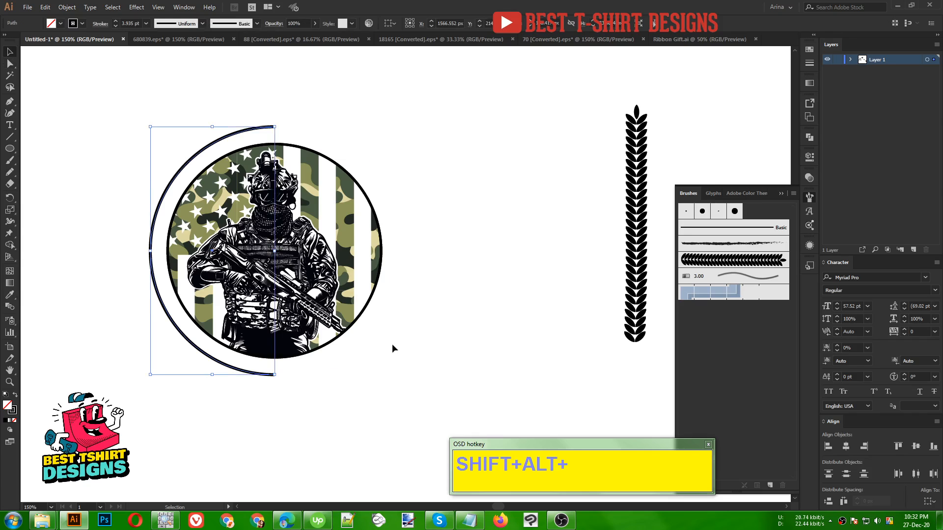
- Erase a short piece from each end of the half-circle arc so it stops short of the badge's vertical centerline
key(v)
click(201, 155)
key(shift+e)
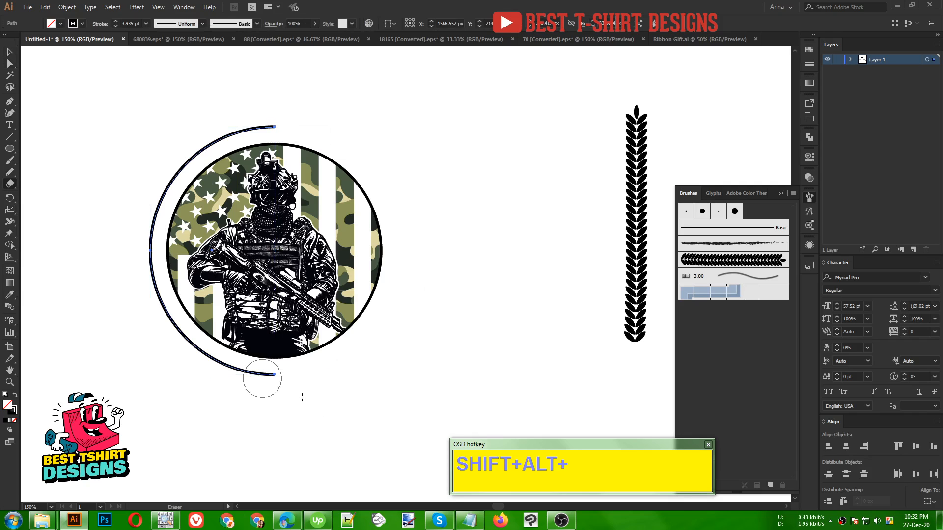
drag(307, 379, 258, 374)
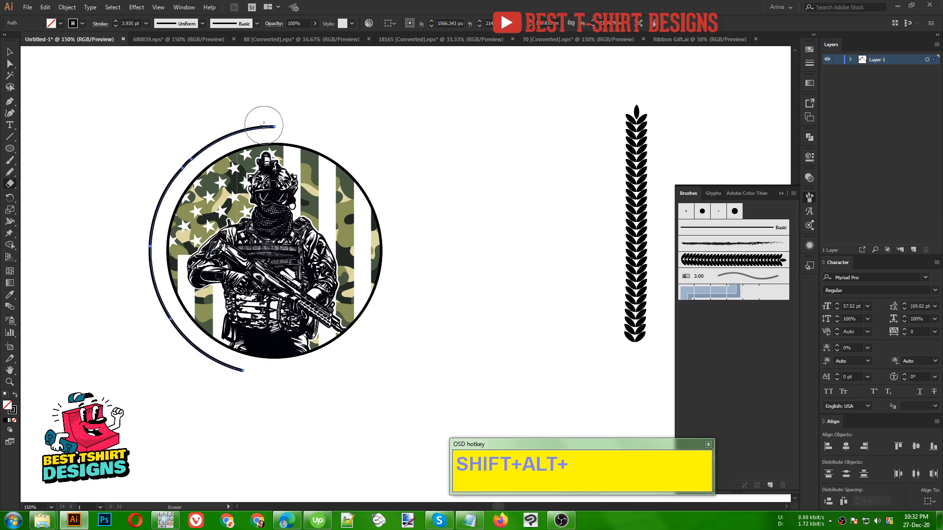
drag(264, 127, 265, 123)
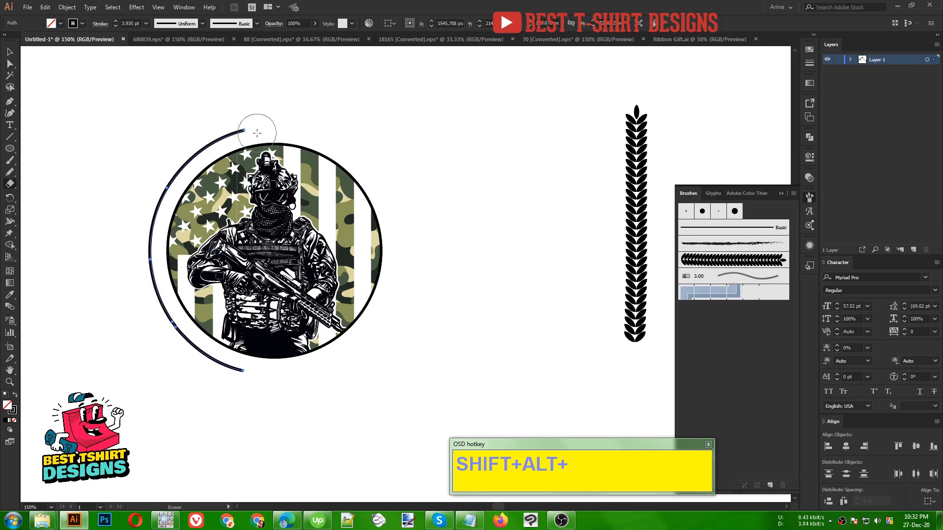
- Apply the laurel Art Brush to the shortened arc to form the wreath's left branch
key(v)
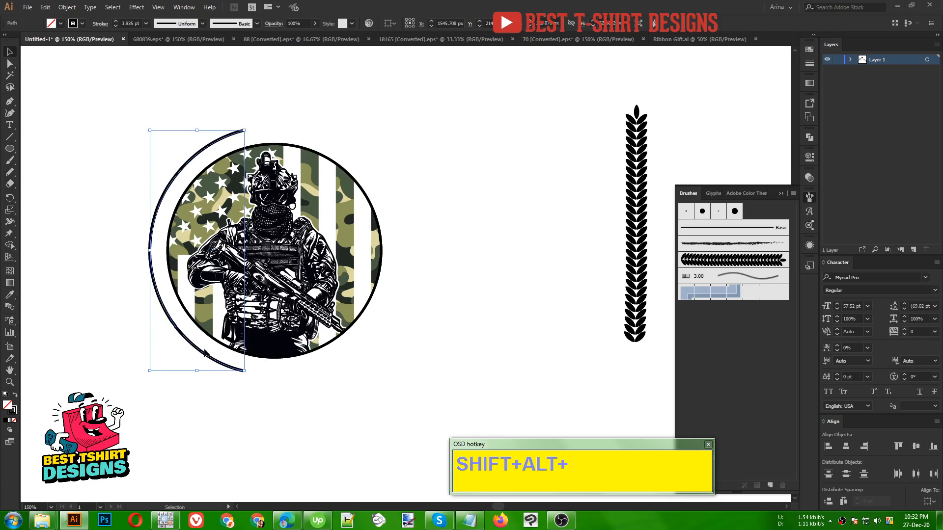
click(202, 350)
click(201, 351)
click(748, 261)
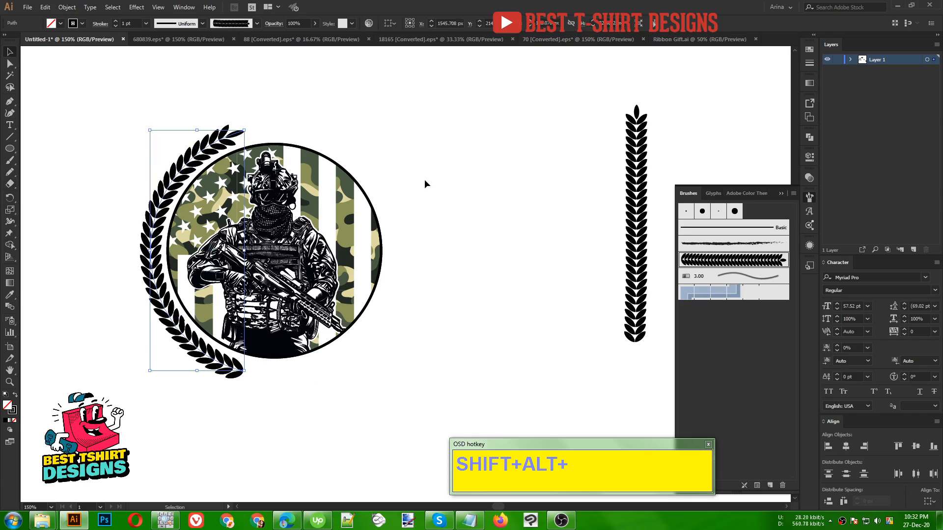
click(392, 294)
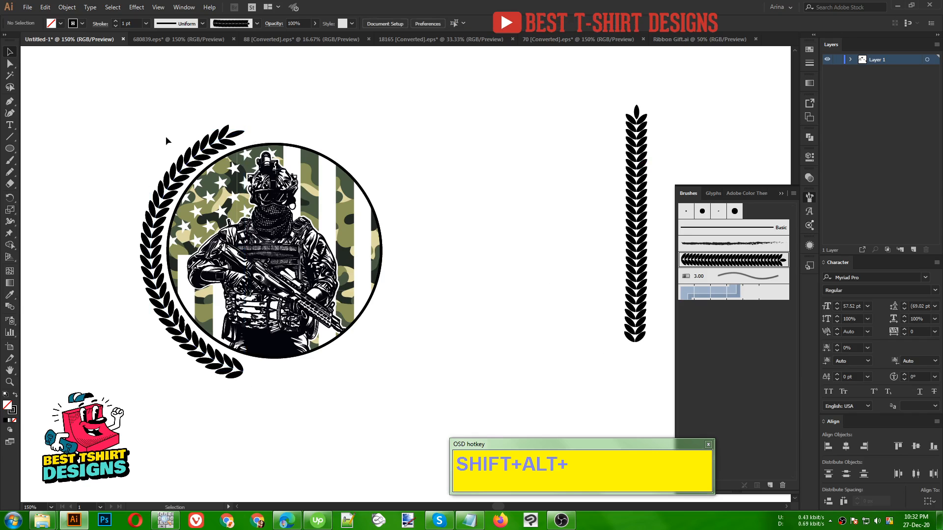
- Duplicate the laurel branch, reflect the copy across the vertical axis and place it along the badge's right side
drag(157, 296, 428, 297)
right_click(428, 296)
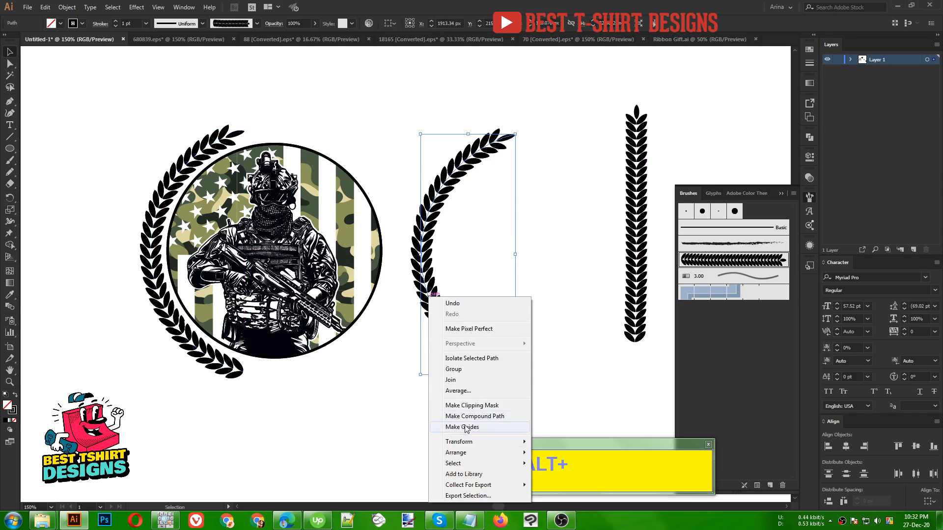
mouse_move(469, 445)
click(567, 392)
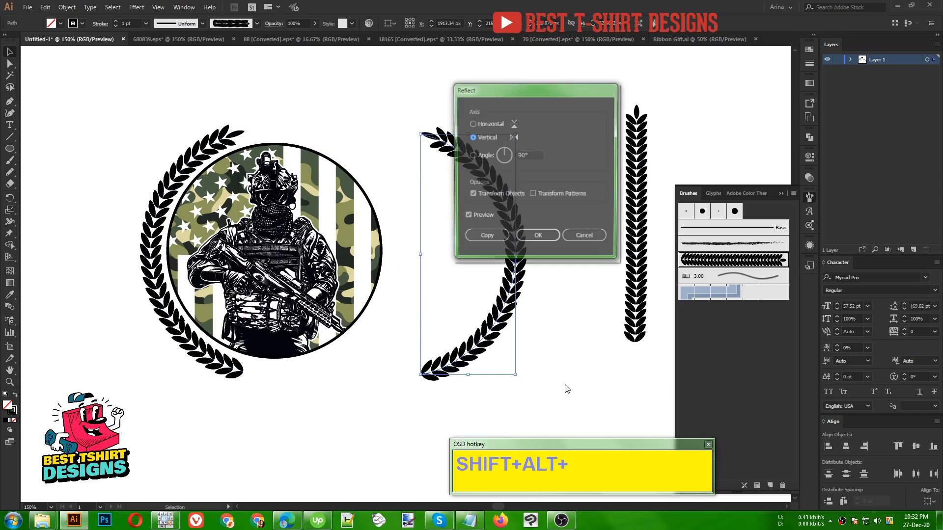
click(536, 238)
drag(515, 288, 397, 289)
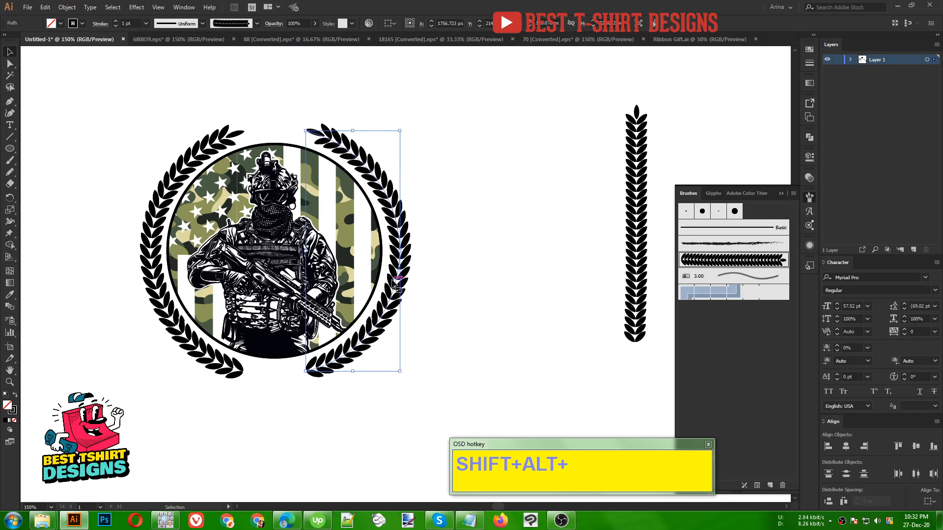
- Align the two laurel branches on their vertical centers and group them as one wreath
shift+click(181, 333)
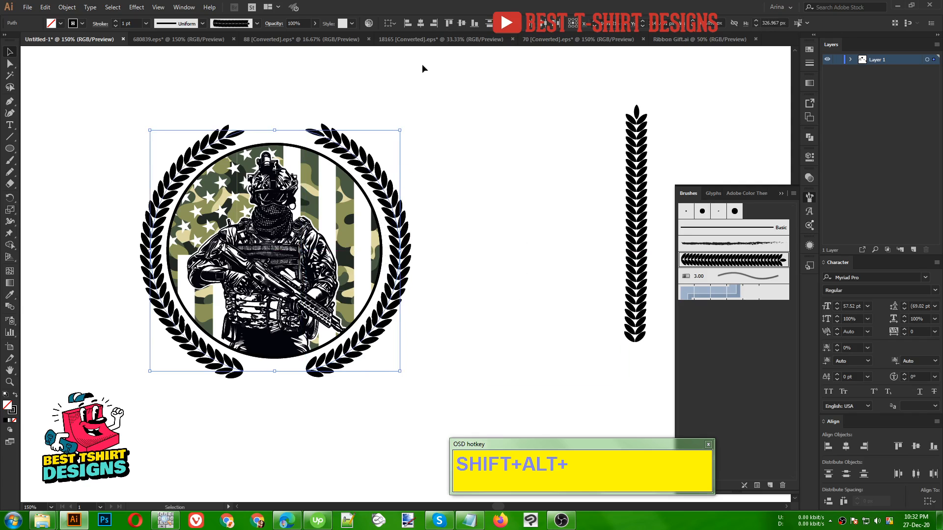
click(463, 23)
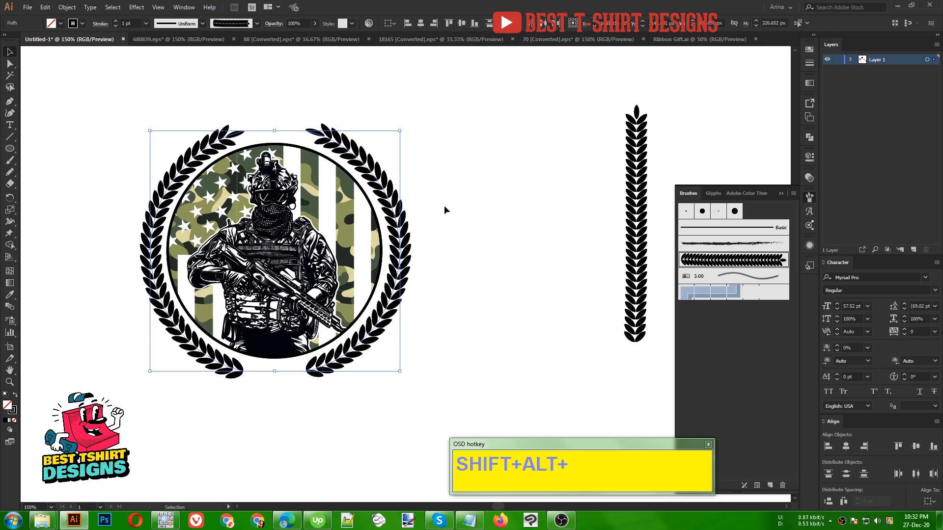
key(ctrl+g)
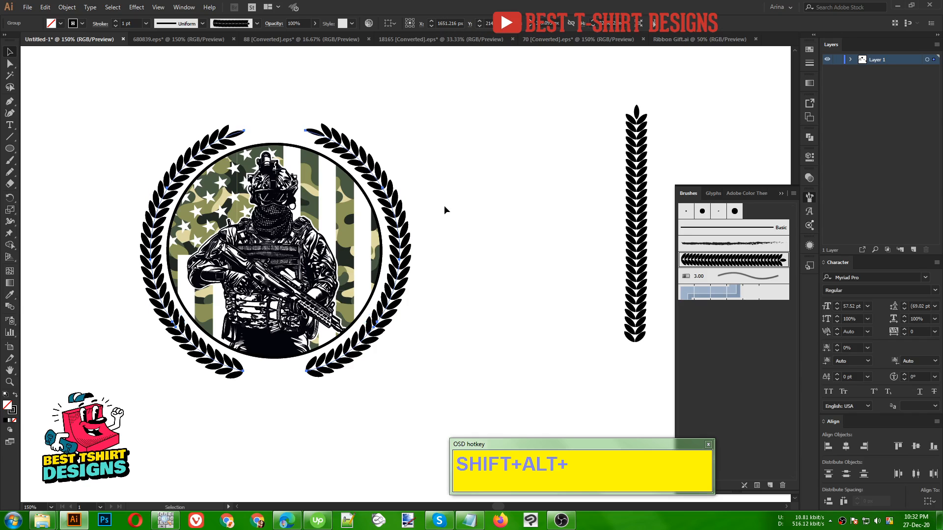
- Group the soldier, camouflage flag and outline circle as one badge, leaving out the laurel wreath
drag(115, 106, 484, 400)
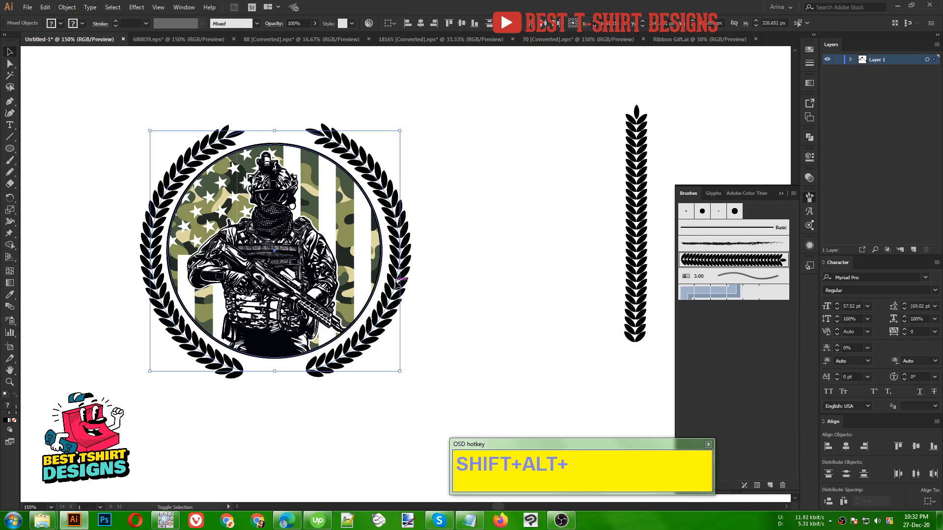
shift+click(398, 283)
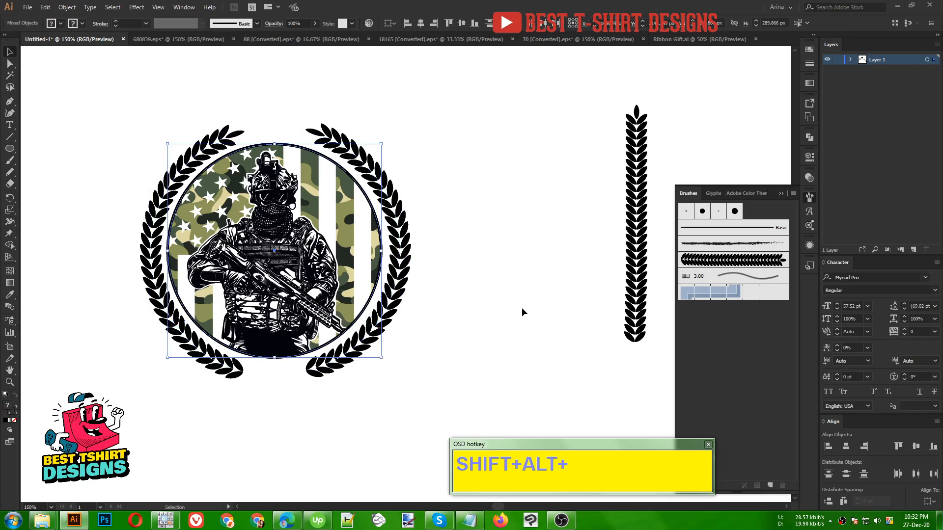
key(a)
key(v)
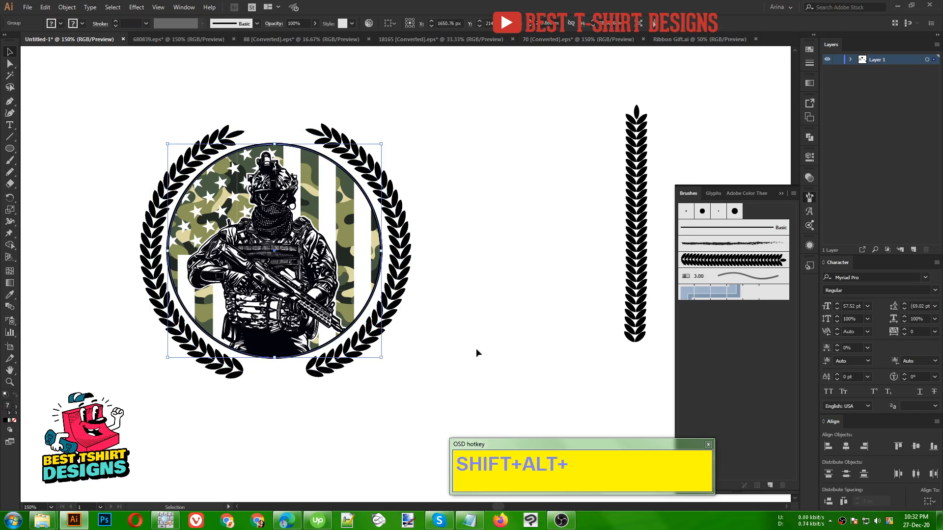
- Select the badge group and the laurel wreath together
drag(449, 344, 113, 116)
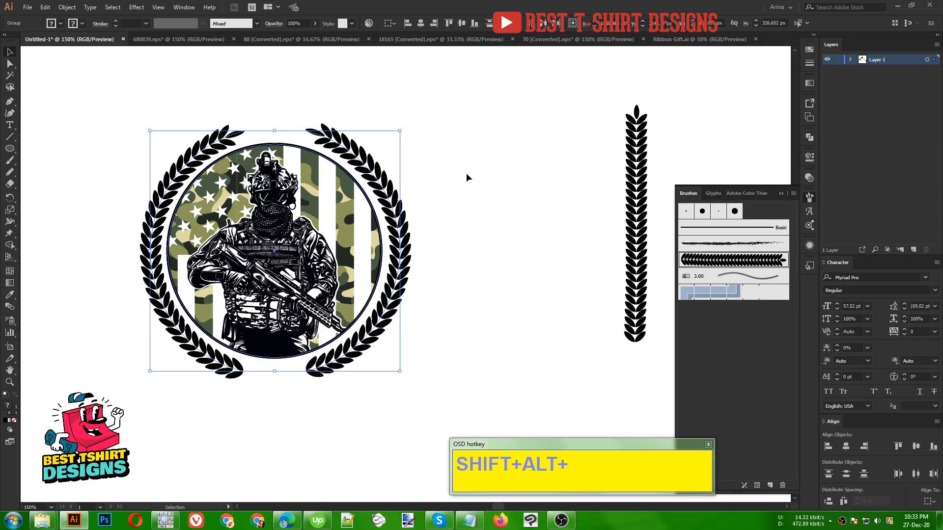
- Move the large arched ribbon above the soldier badge and scale it down proportionally until it is slightly wider than the wreath
click(458, 299)
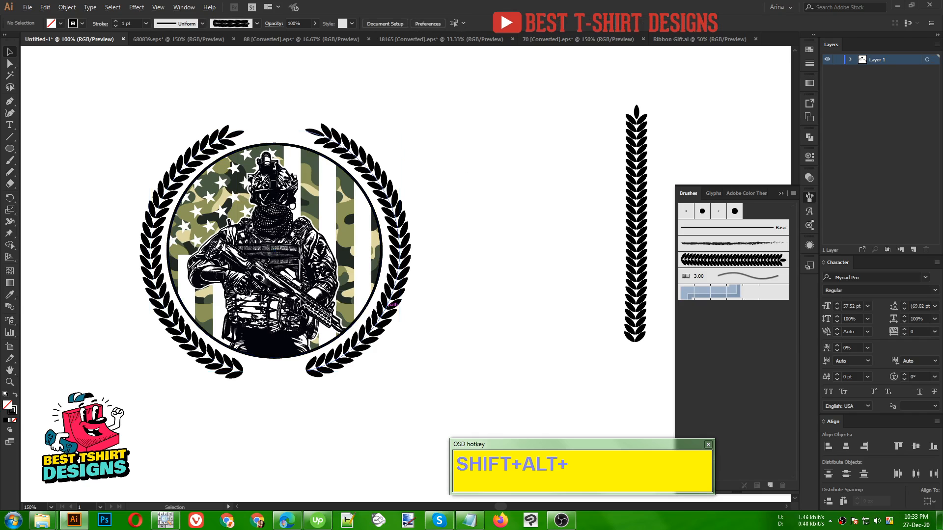
scroll(298, 303, down, 1)
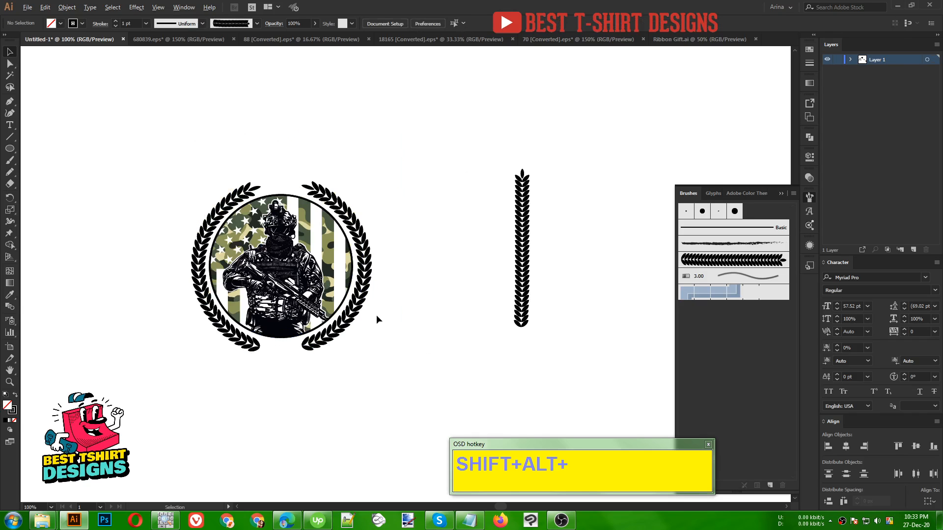
scroll(376, 314, down, 1)
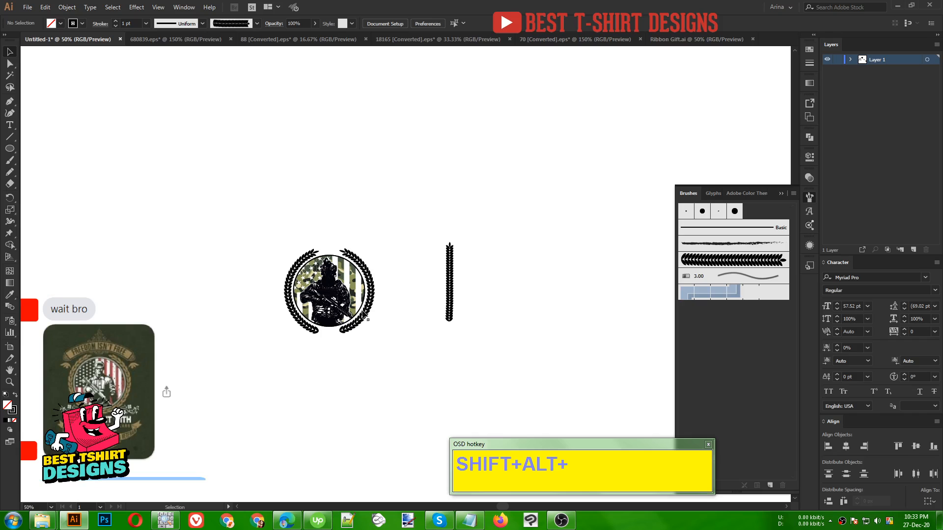
scroll(352, 281, up, 1)
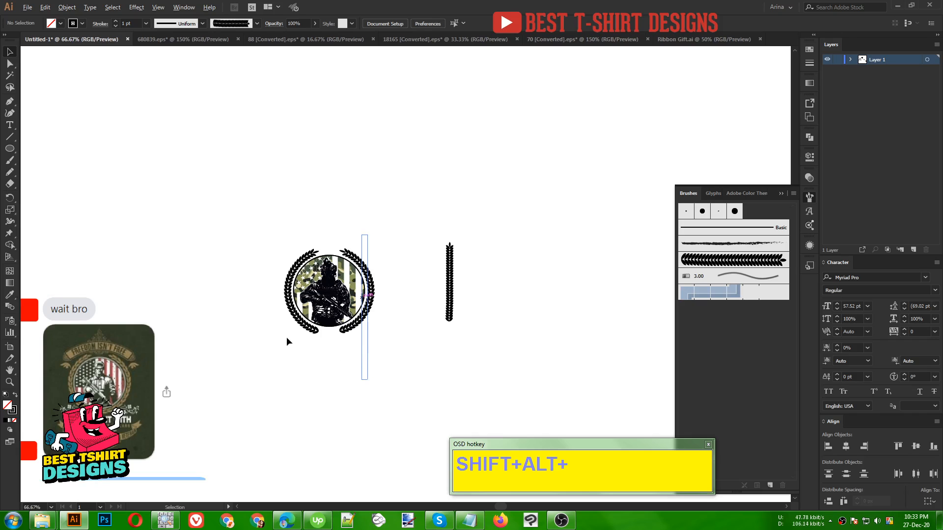
scroll(203, 226, down, 1)
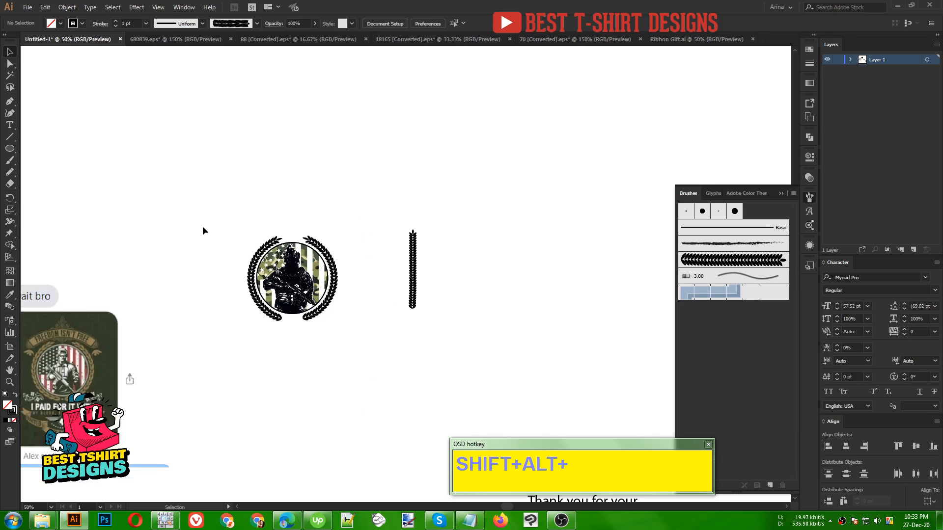
scroll(326, 246, down, 2)
scroll(325, 246, down, 1)
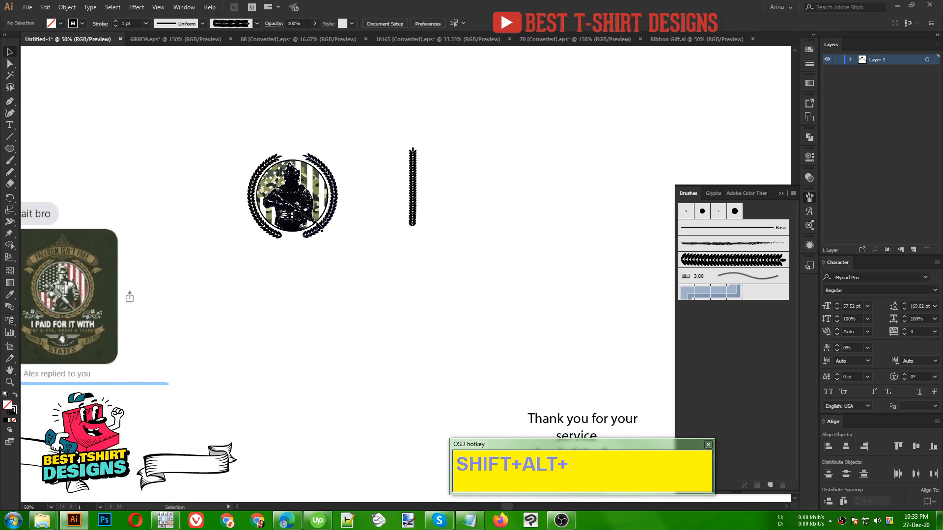
scroll(416, 311, down, 1)
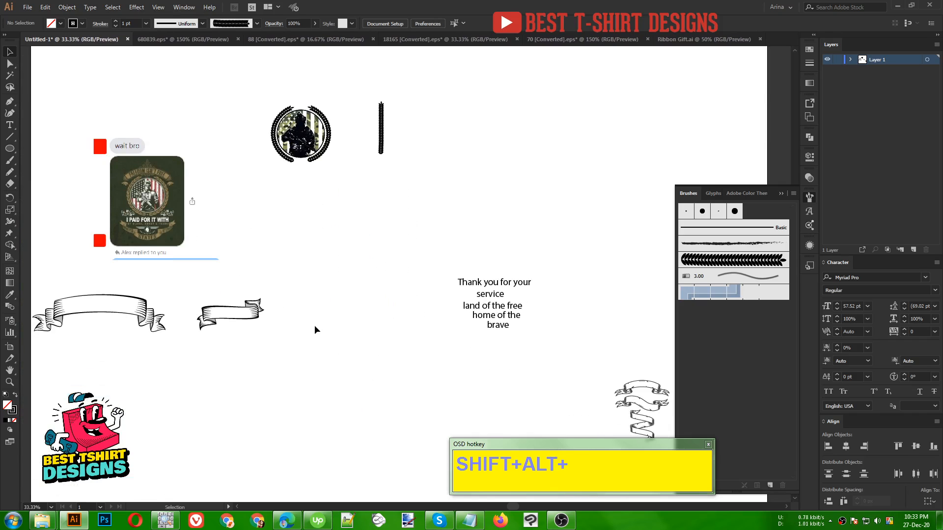
drag(157, 322, 357, 106)
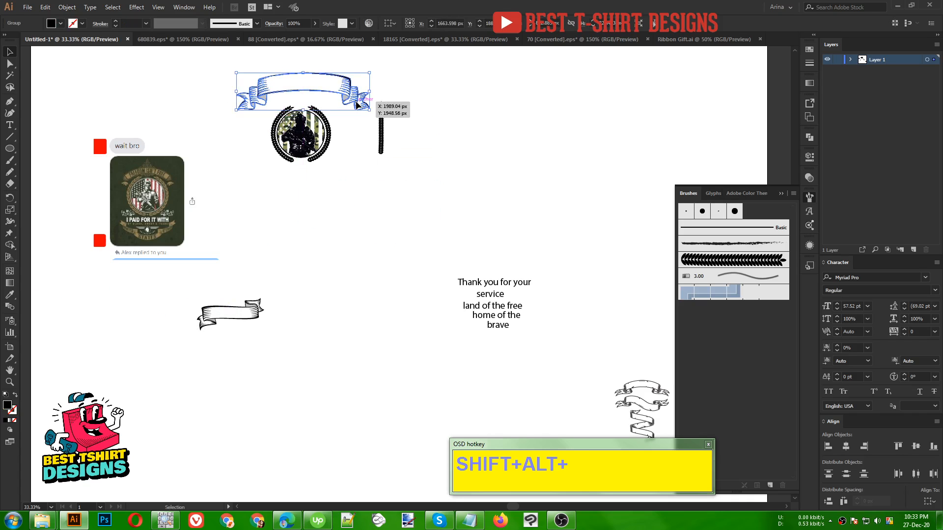
scroll(301, 57, up, 3)
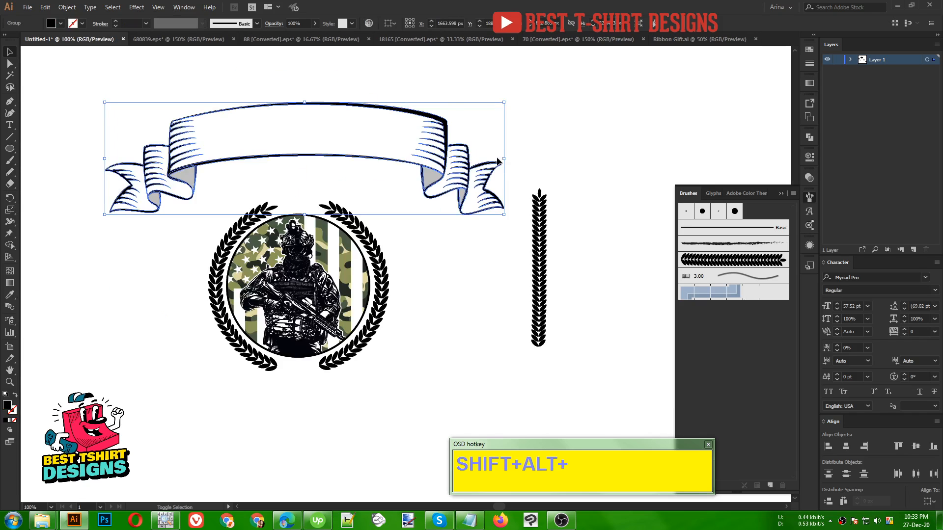
drag(505, 158, 388, 149)
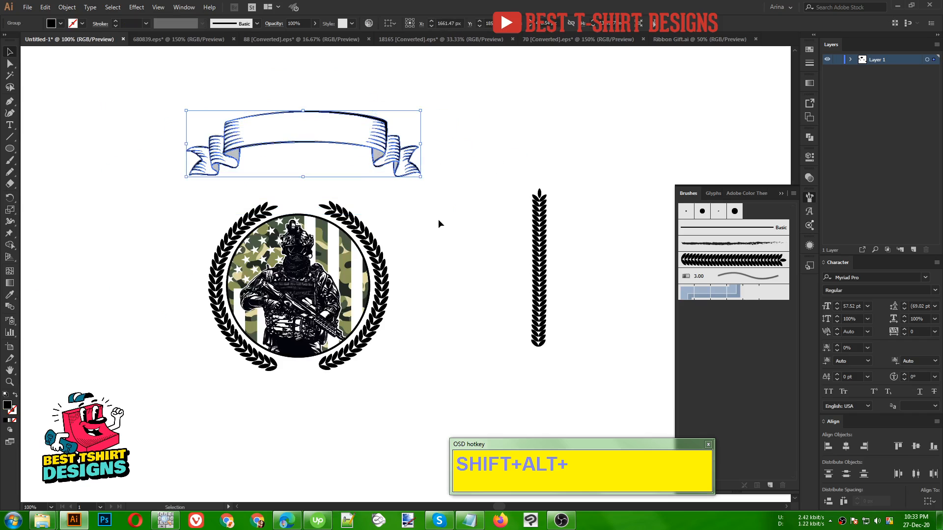
click(282, 203)
- Move the spare straight laurel aside and place the tribute text lines next to the badge
scroll(282, 202, down, 2)
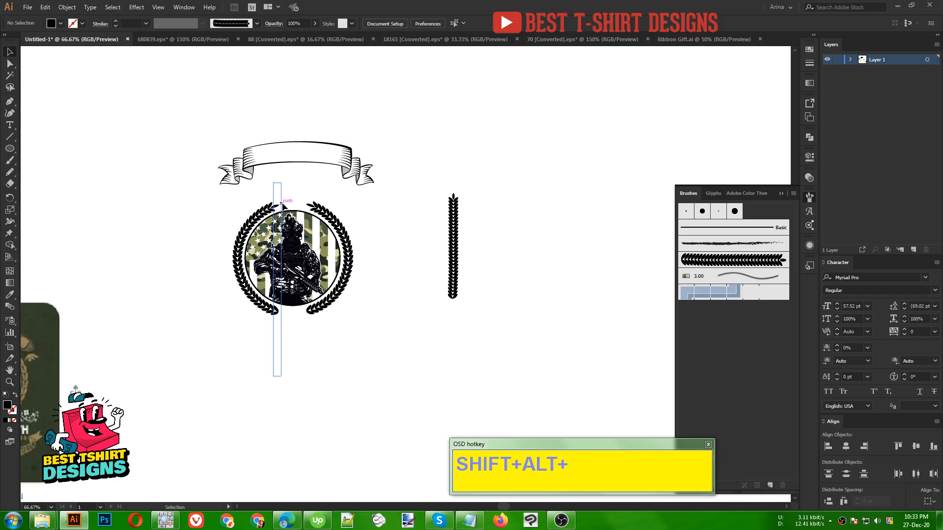
drag(517, 339, 382, 228)
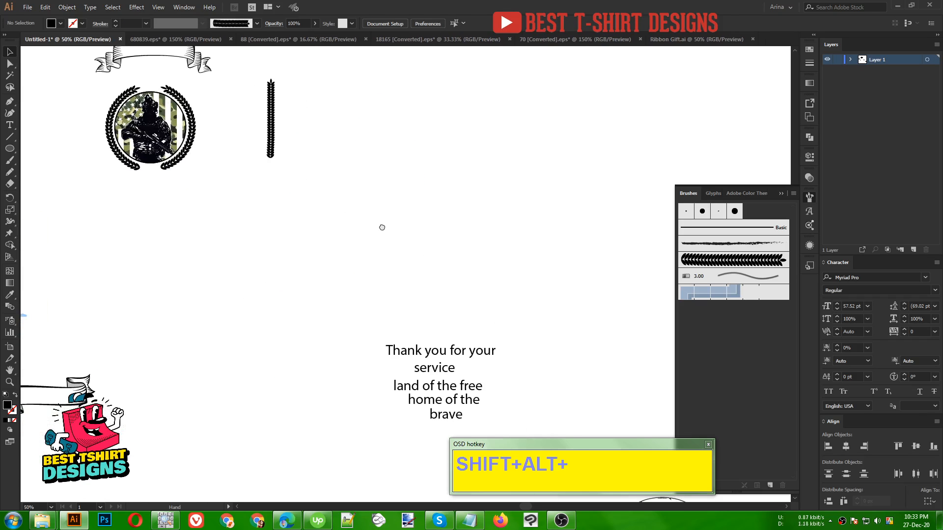
drag(388, 306, 416, 342)
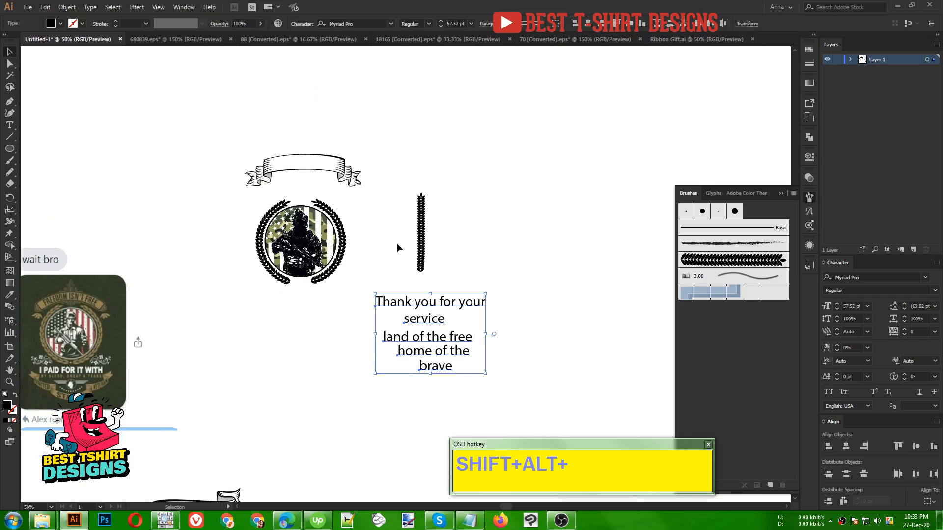
drag(398, 177, 506, 216)
drag(420, 261, 444, 350)
drag(444, 351, 447, 244)
scroll(312, 123, up, 1)
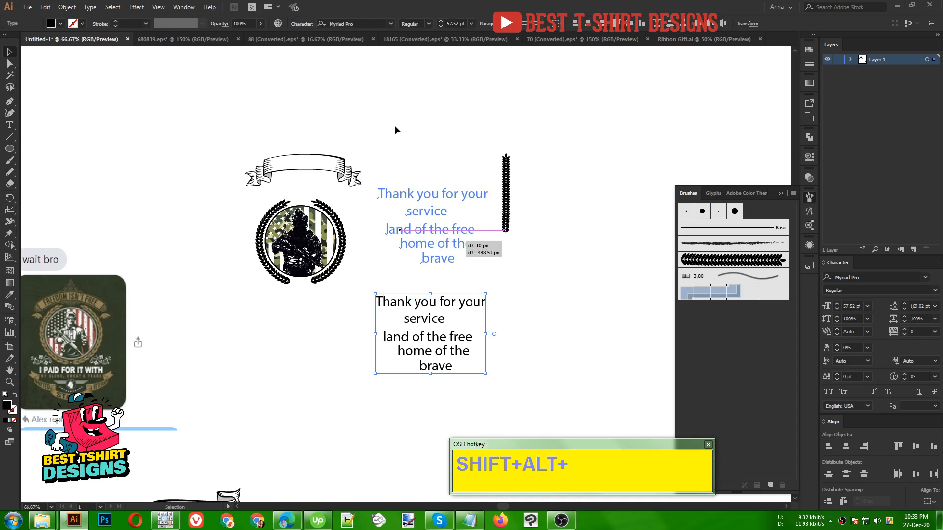
- Move the word "service" below the badge, apart from the other text lines, and set its font to Balbeer Rustic
click(398, 125)
drag(464, 241, 377, 377)
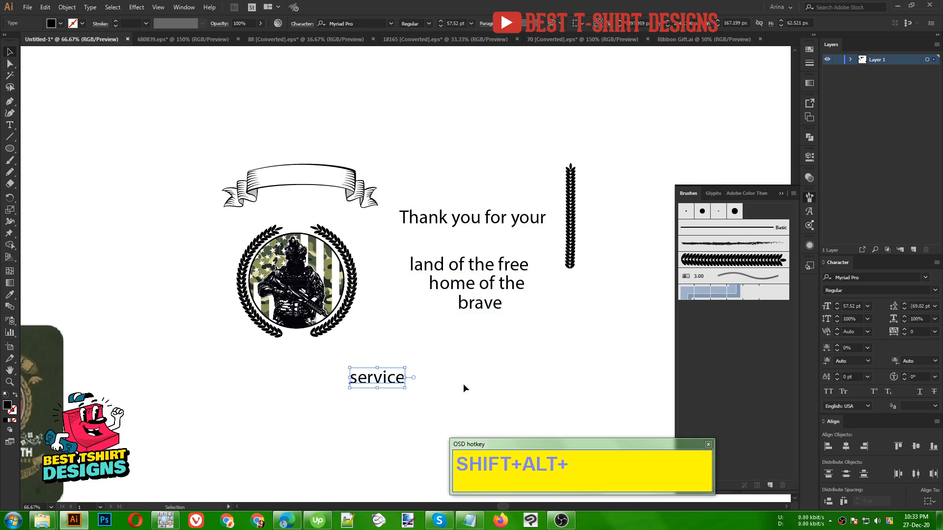
click(485, 307)
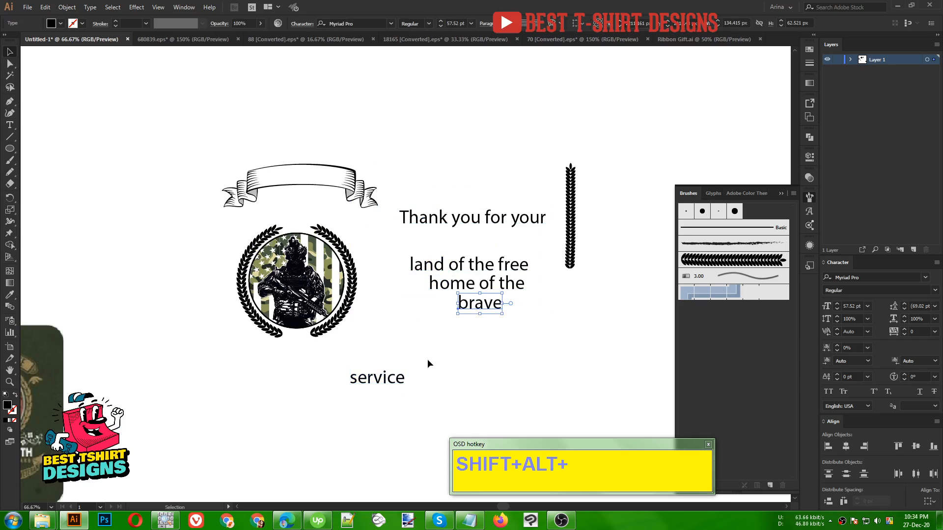
click(389, 380)
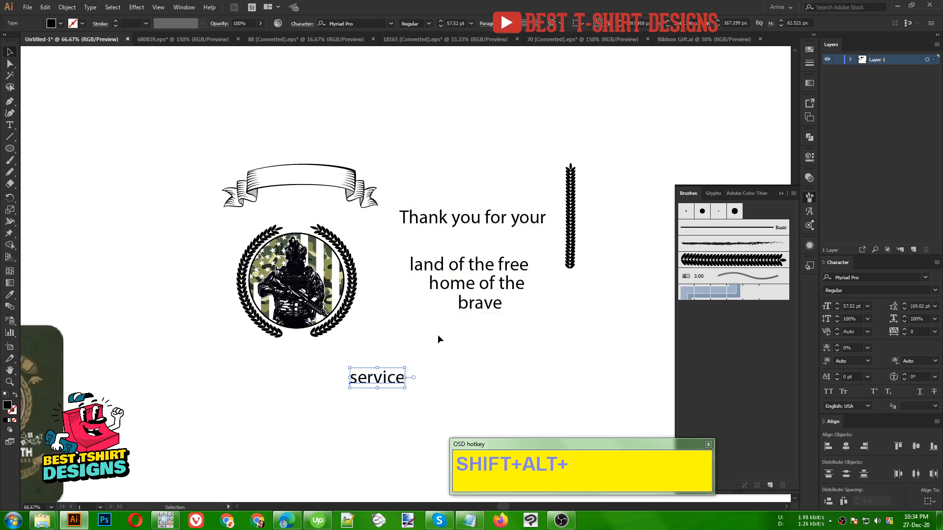
click(365, 21)
text(ber)
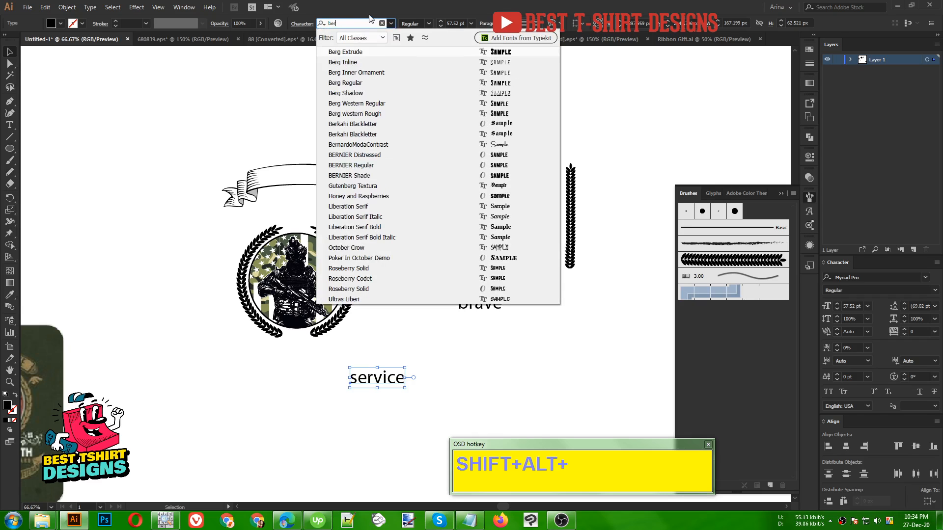
key(BackSpace)
text(e)
click(348, 53)
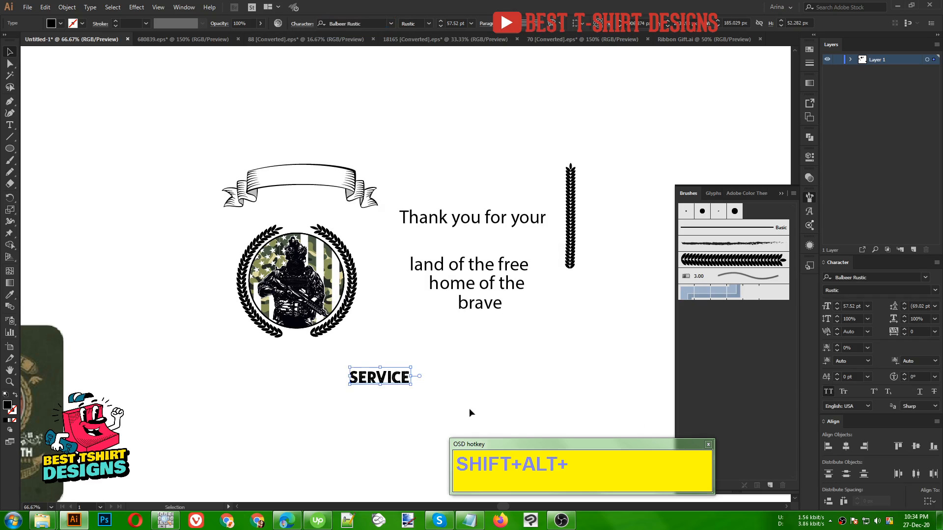
- Enlarge the word SERVICE to about 99 pt and place it between the arched ribbon and the laurel wreath
drag(411, 376, 339, 207)
scroll(278, 216, up, 3)
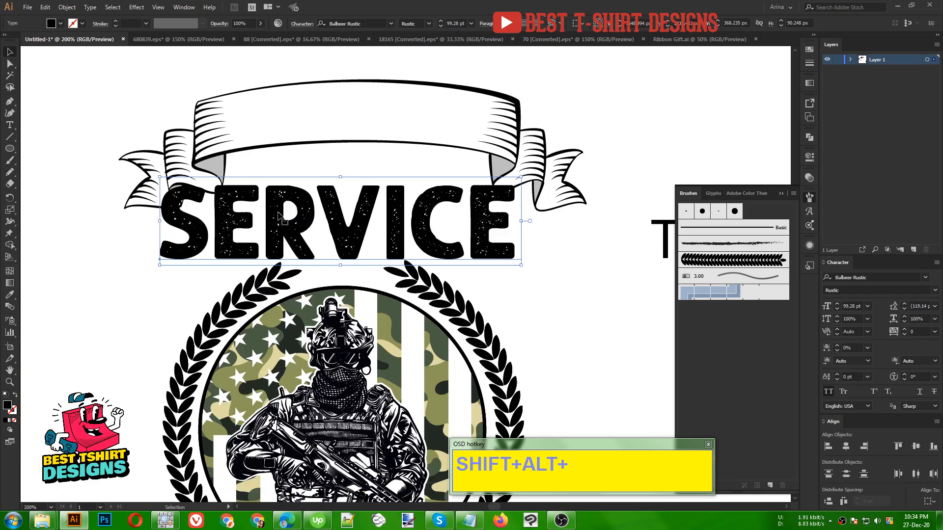
scroll(249, 213, down, 1)
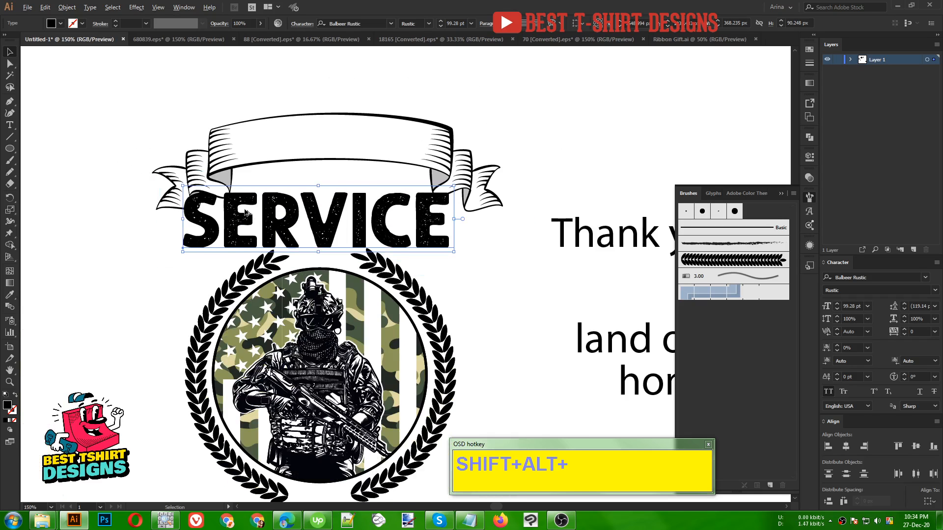
scroll(268, 184, down, 1)
drag(172, 253, 411, 411)
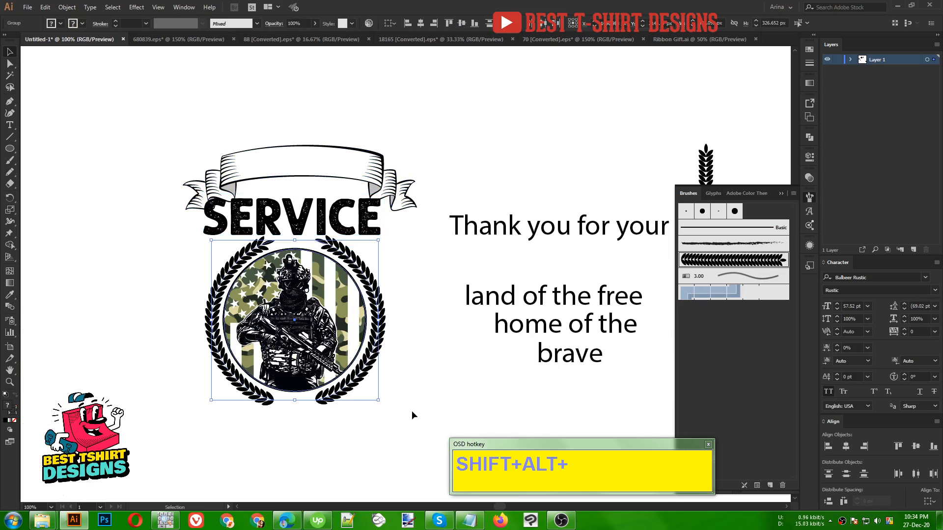
click(428, 352)
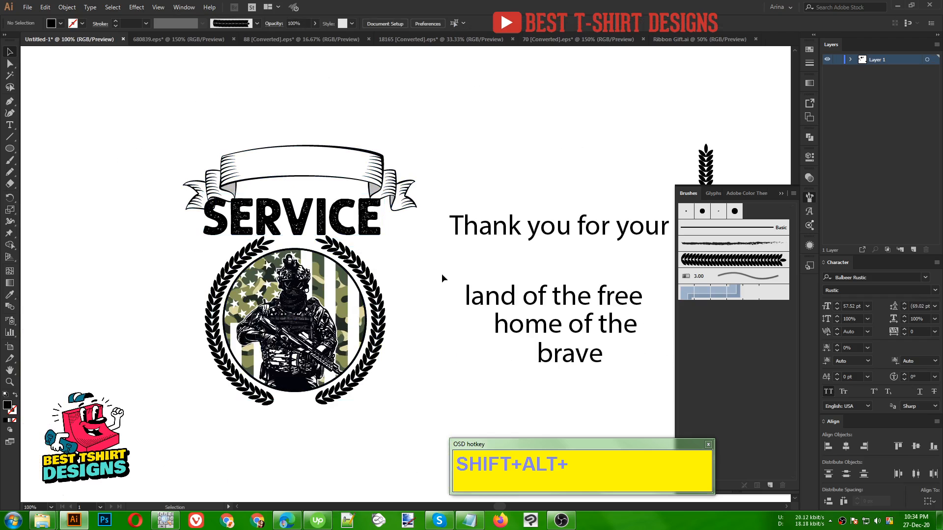
- Move "Thank you for your" above the arched ribbon and set its font to Explorer Condensed Regular
scroll(341, 204, up, 2)
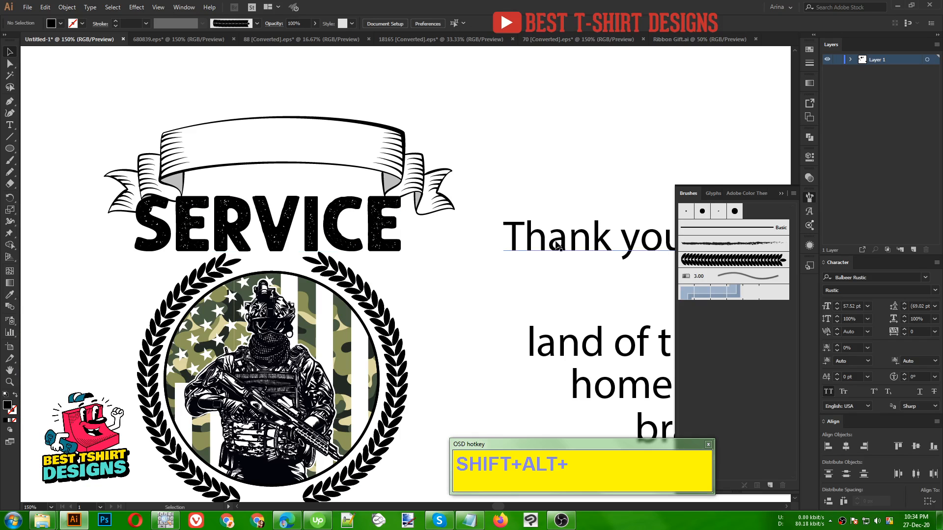
drag(627, 272, 287, 114)
scroll(358, 119, up, 2)
click(359, 24)
text(ex)
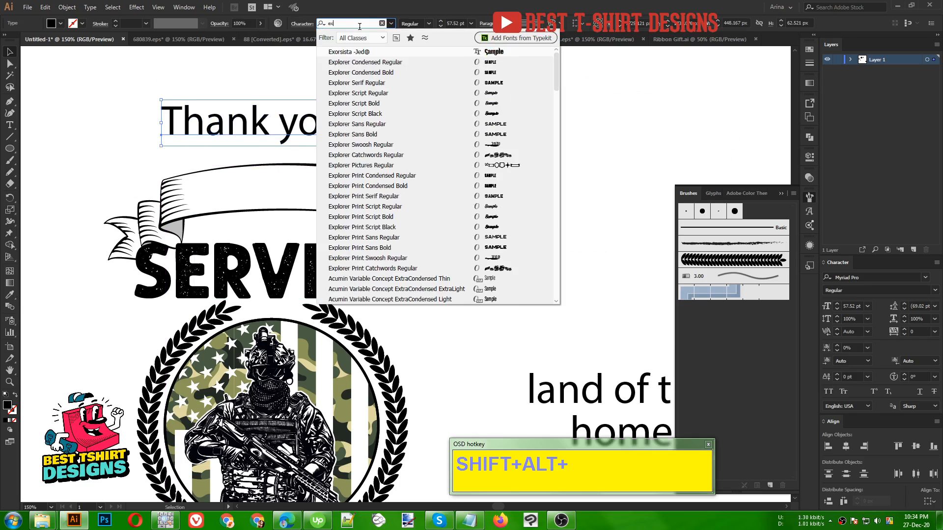
click(350, 64)
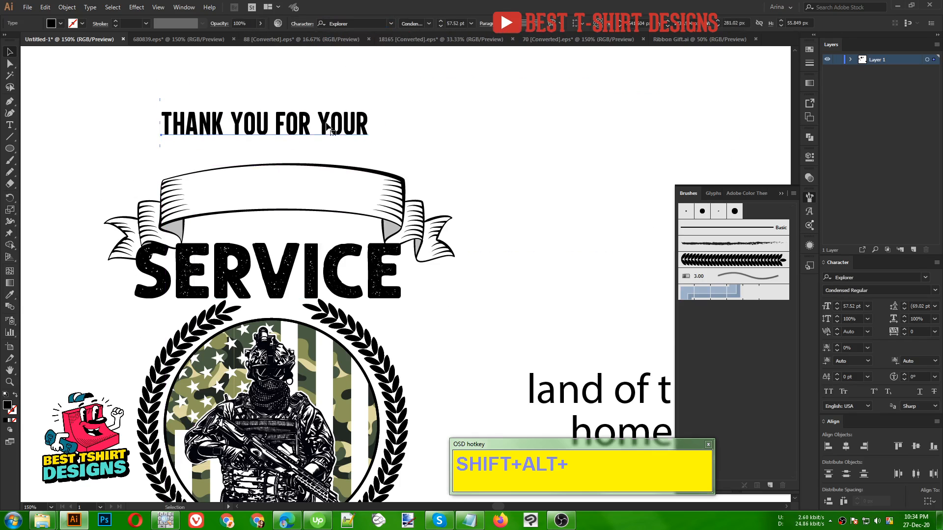
drag(334, 130, 356, 110)
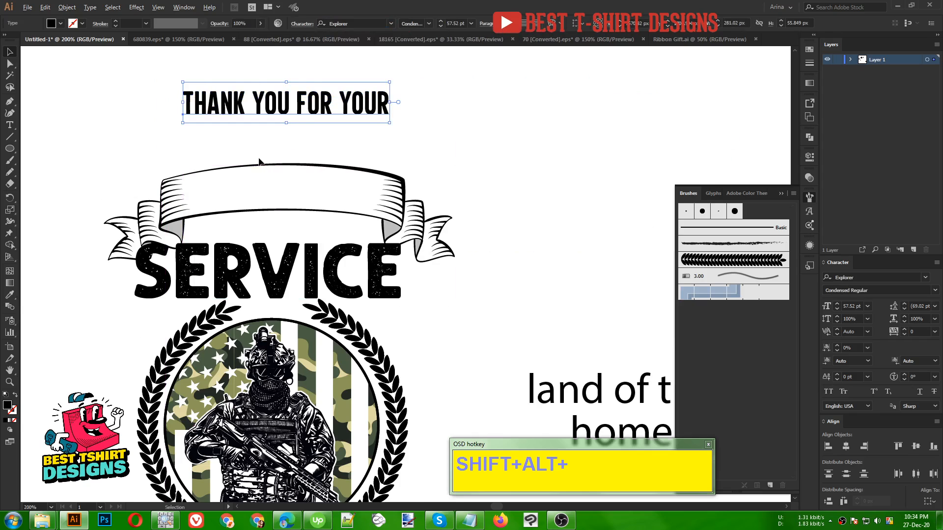
- Draw a three-point Curvature path along the ribbon's lower inner edge and swap its fill for a stroke
scroll(275, 162, up, 1)
click(9, 112)
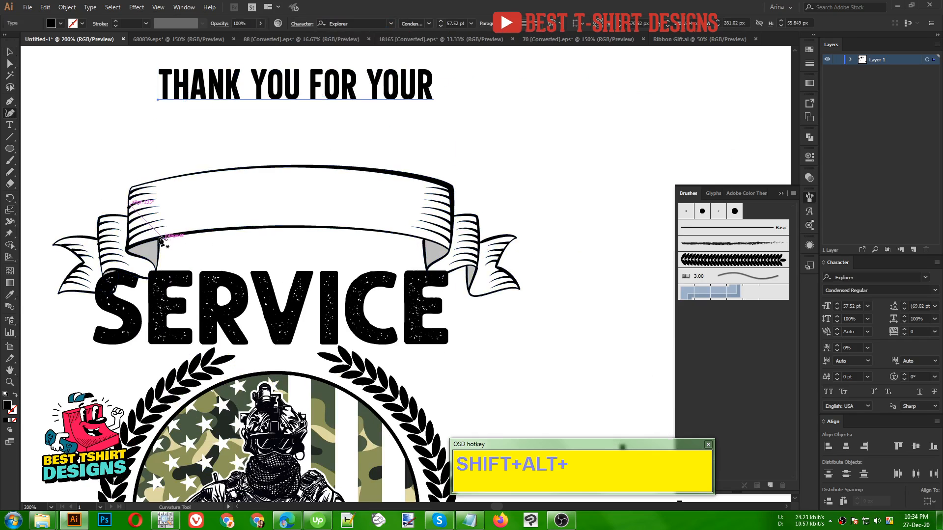
click(146, 235)
click(283, 217)
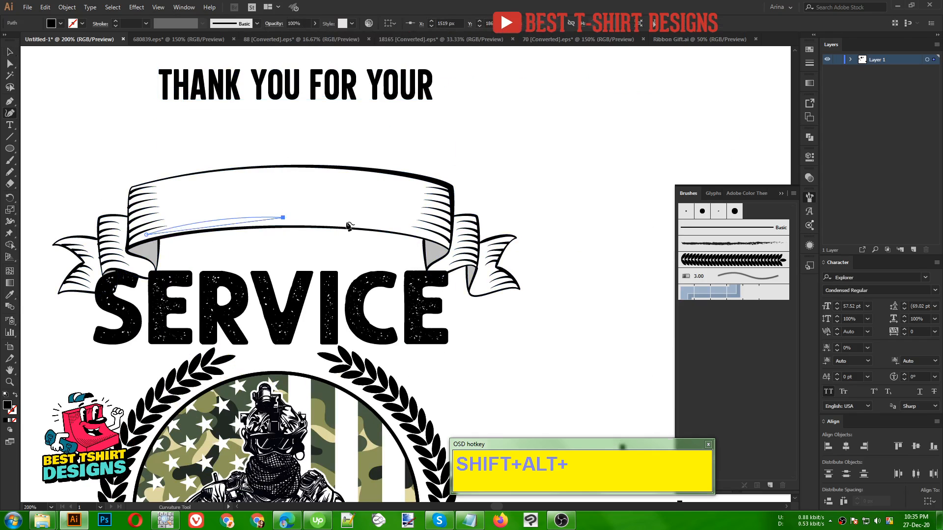
click(432, 236)
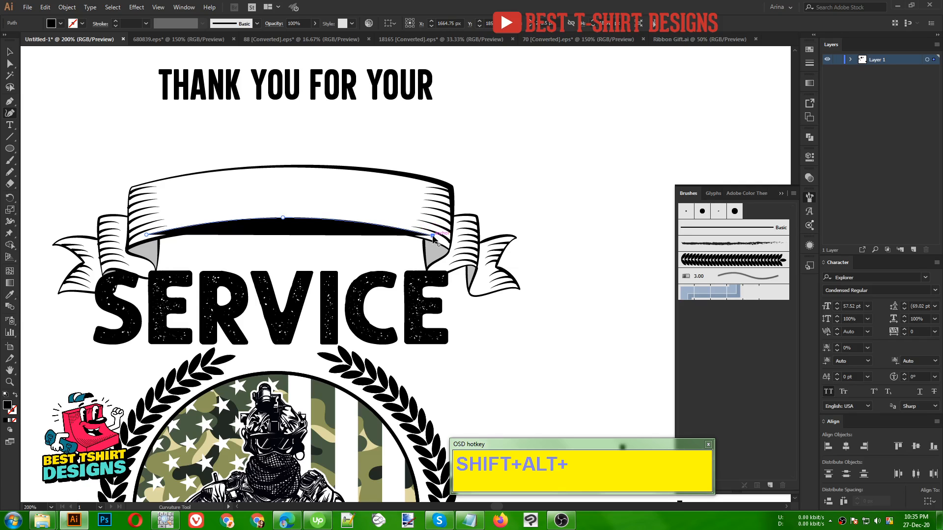
key(shift+x)
- Center the curved path horizontally with the arched ribbon and raise the path by about 1.5 px
key(v)
drag(230, 143, 310, 239)
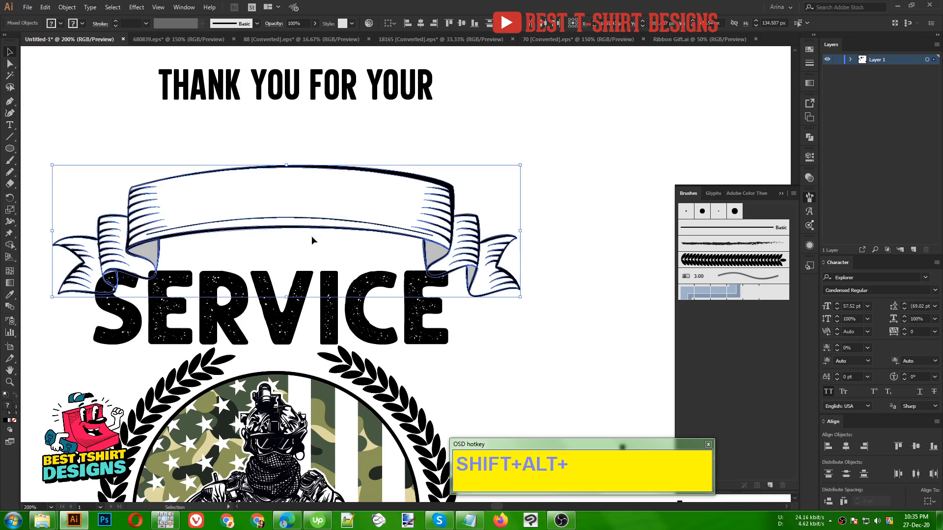
click(330, 131)
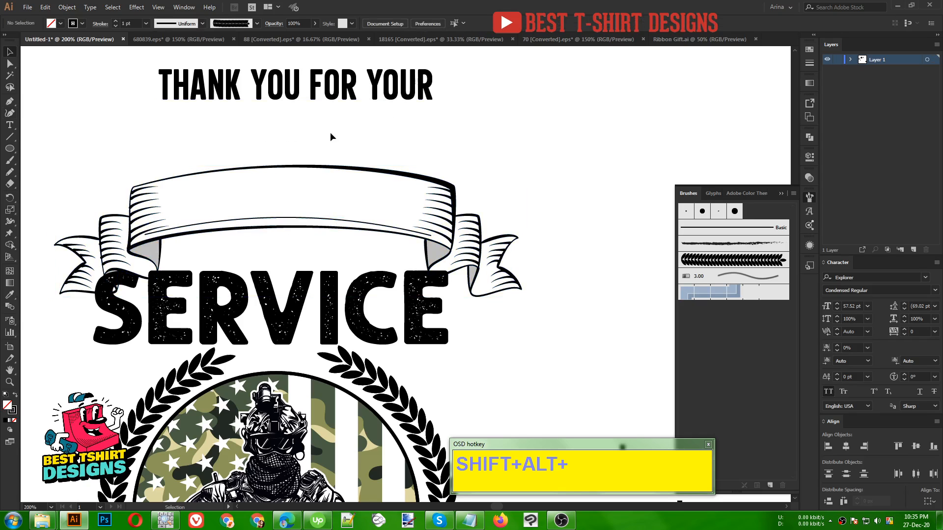
click(308, 221)
key(a)
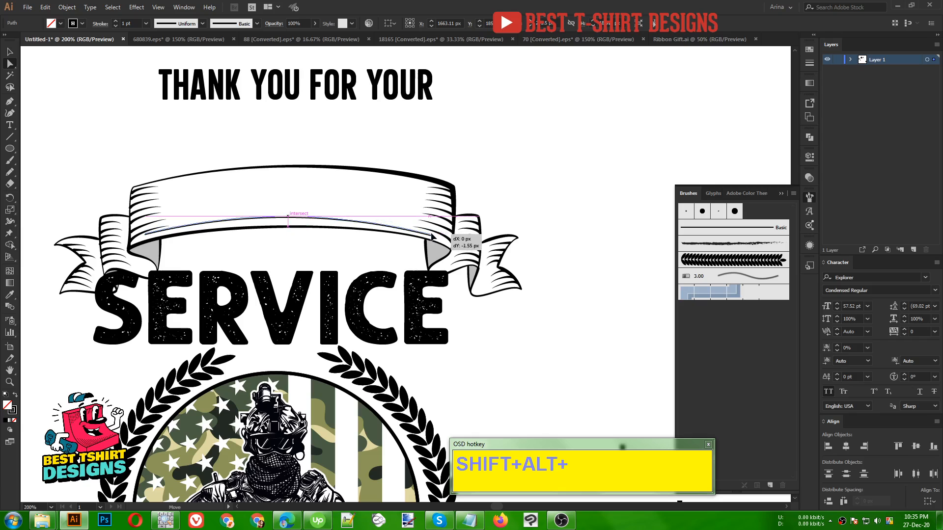
click(430, 237)
key(v)
click(362, 149)
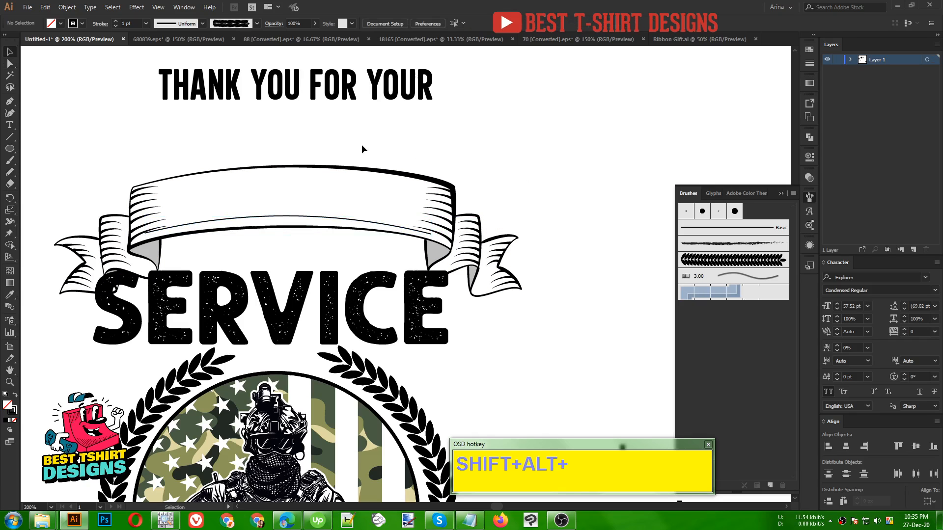
- Remove the separate "THANK YOU FOR YOUR" text above the ribbon and the existing curved path inside it
drag(335, 85, 331, 110)
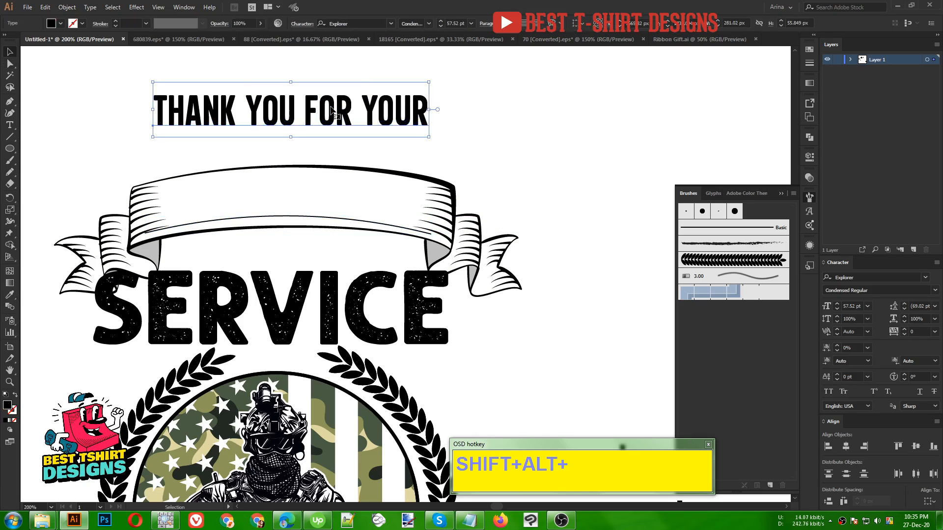
key(Delete)
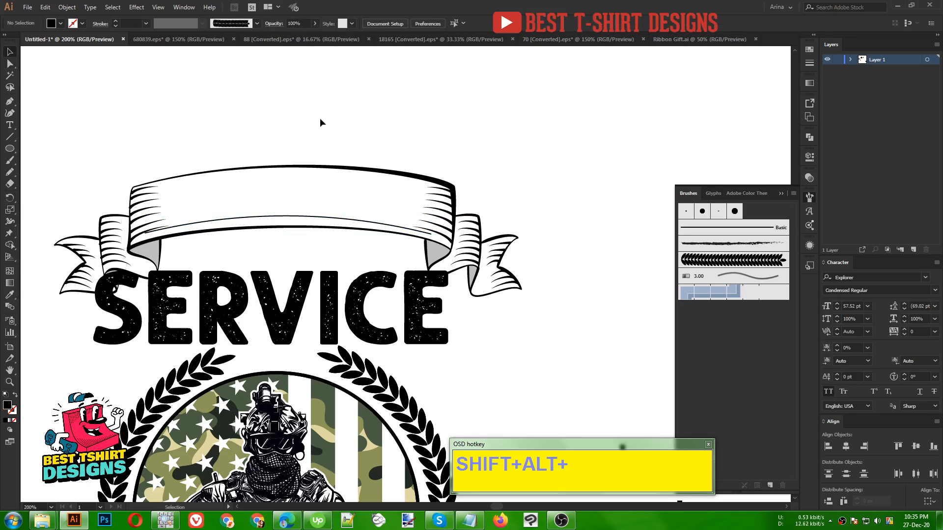
click(236, 222)
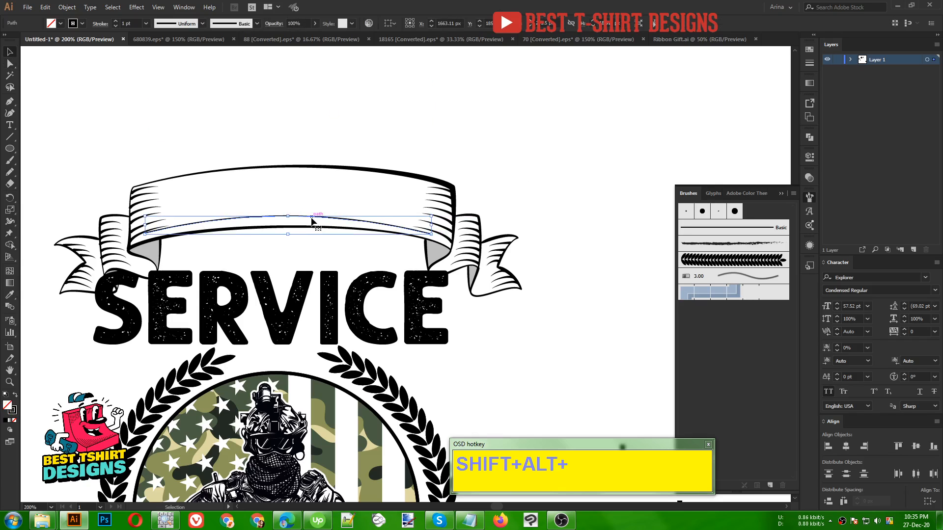
click(312, 216)
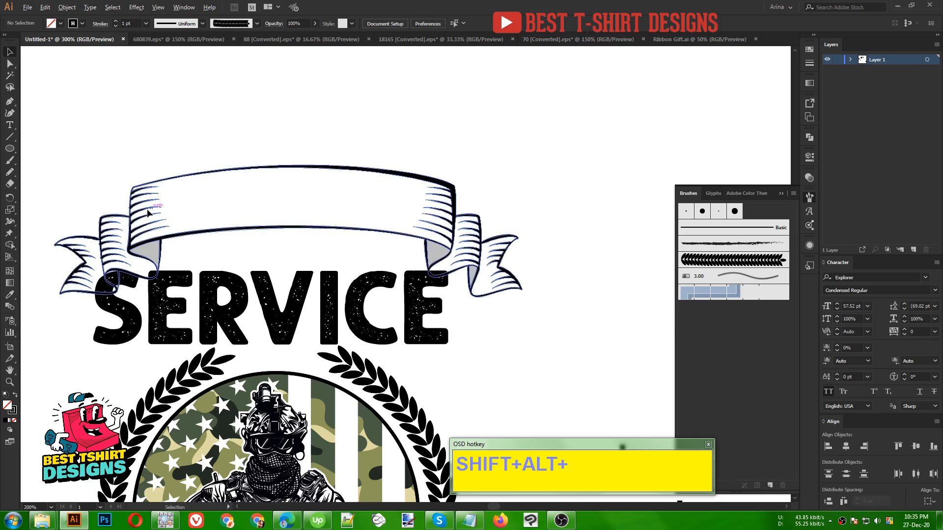
- Draw a new three-point Curvature path just above the arched ribbon's lower edge, spanning nearly the full width of its front panel
scroll(155, 213, up, 2)
scroll(141, 219, down, 1)
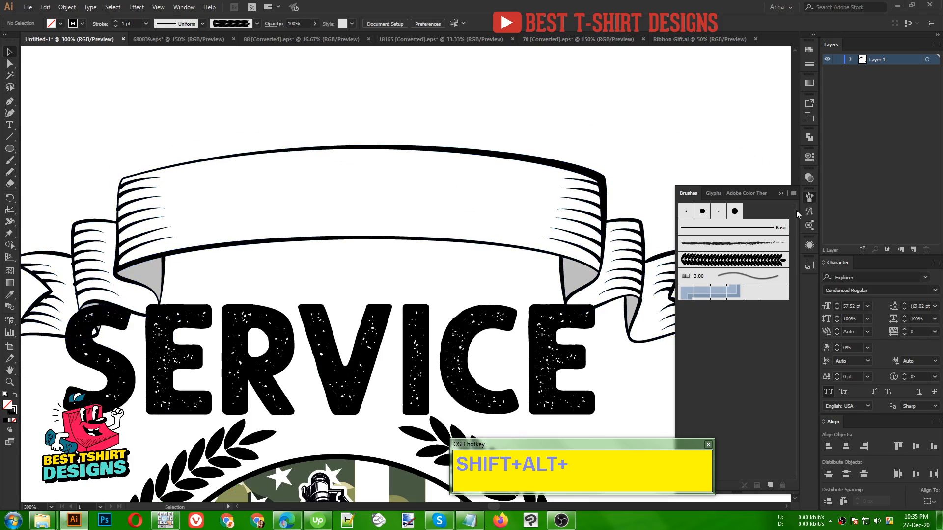
click(809, 199)
click(9, 113)
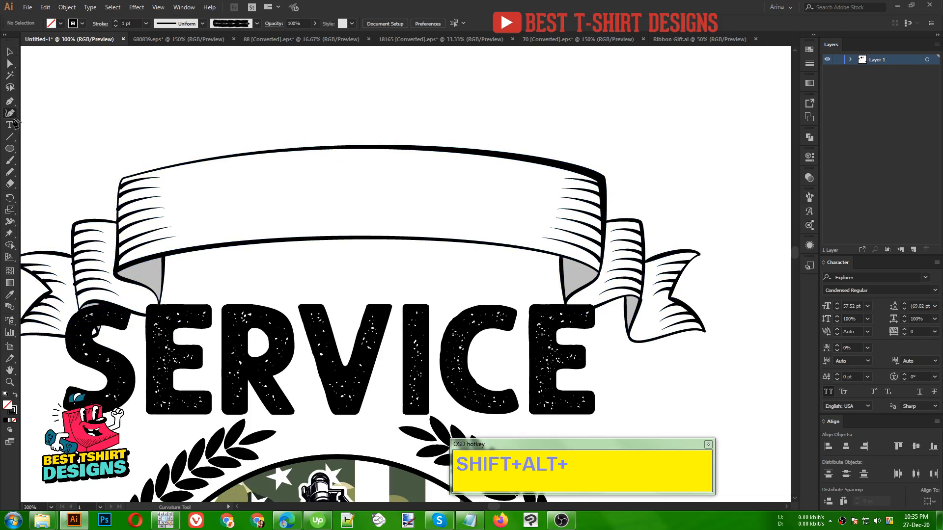
click(141, 249)
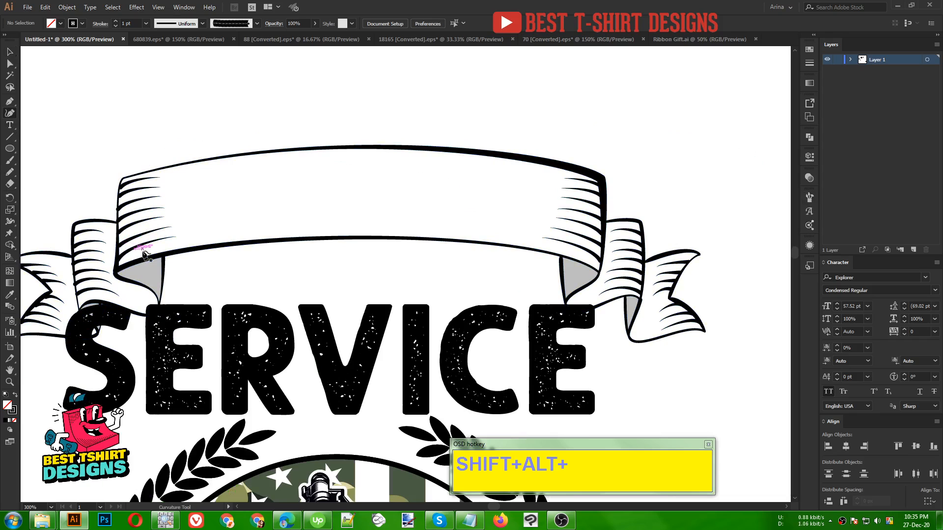
click(350, 225)
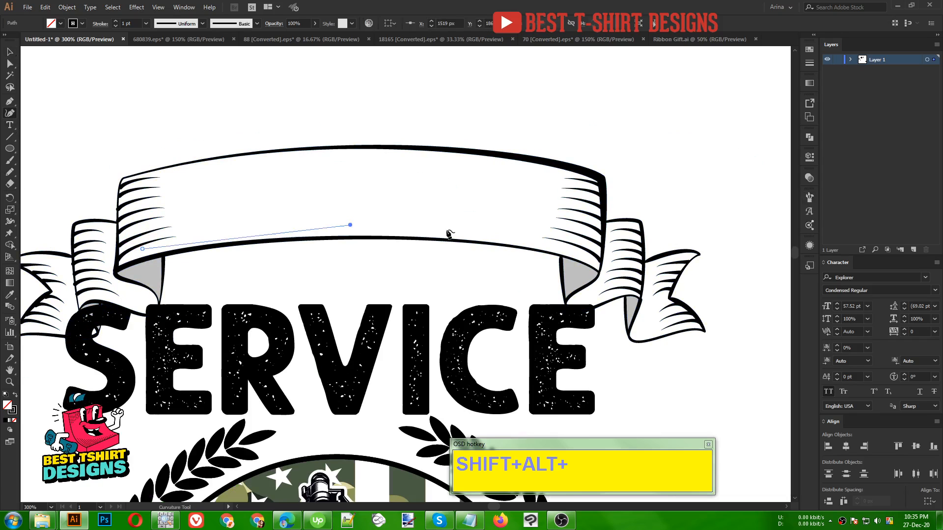
click(579, 254)
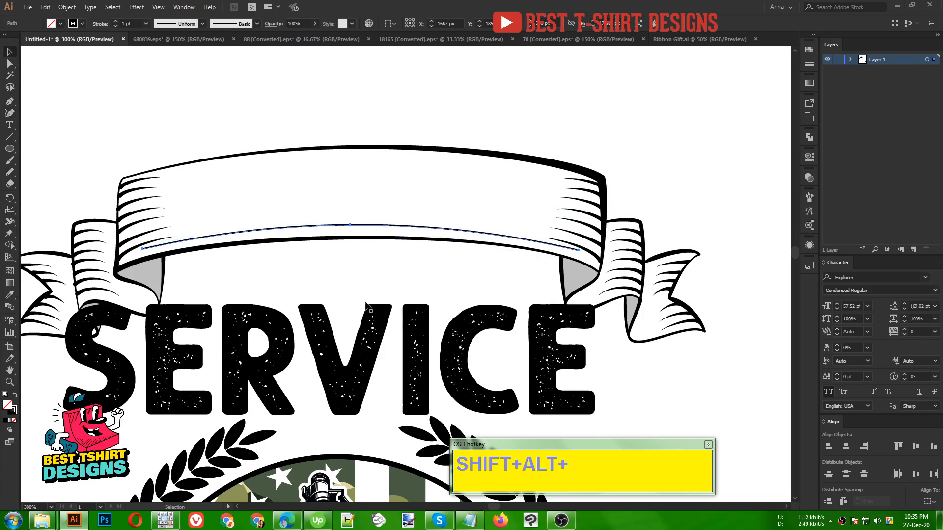
key(v)
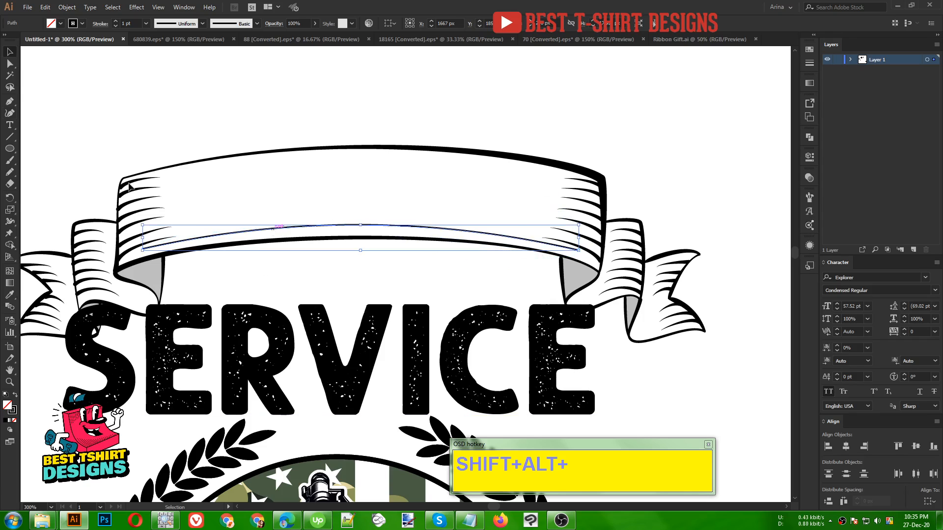
- Add "THANK YOU FOR YOUR" as type on the curved path and nudge it slightly higher within the ribbon
drag(6, 126, 69, 151)
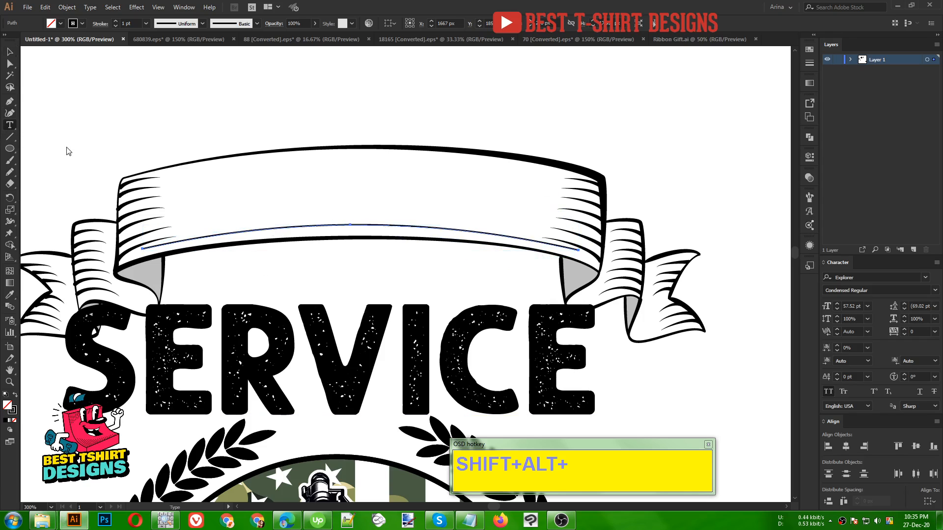
click(143, 247)
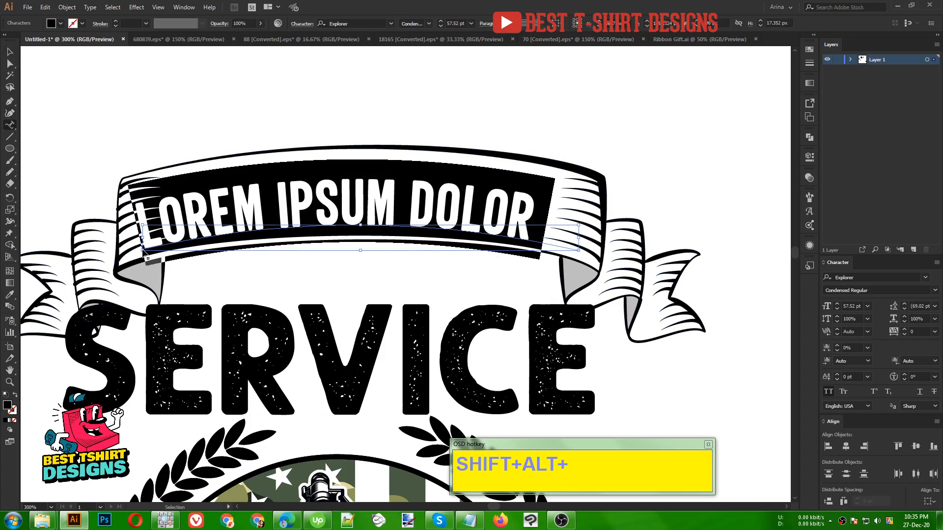
text(THANK YOU FOR YOUR)
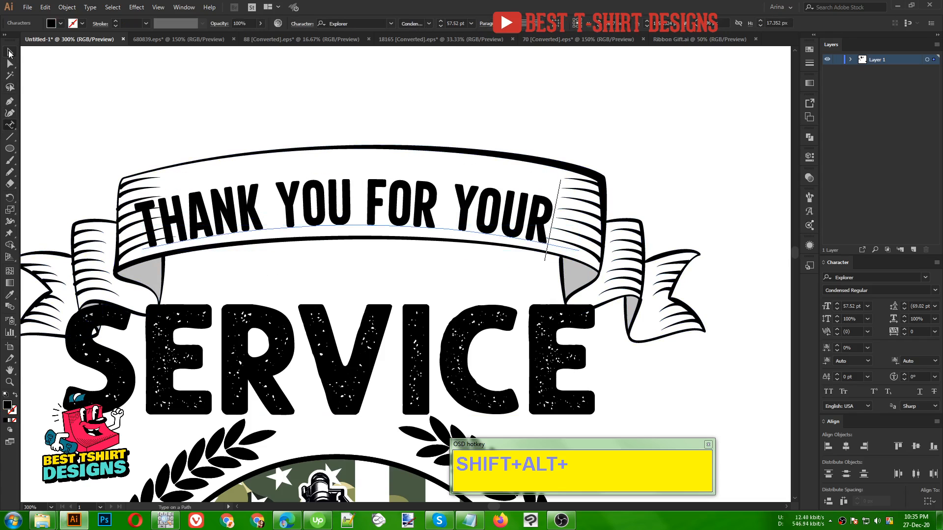
click(9, 52)
key(Up)
key(Up)
key(Up)
key(Up)
key(Up)
key(Up)
key(Up)
key(Up)
key(Up)
key(Up)
key(Up)
key(Up)
key(Up)
key(Up)
key(Up)
key(Up)
key(Up)
key(Up)
key(Up)
key(Up)
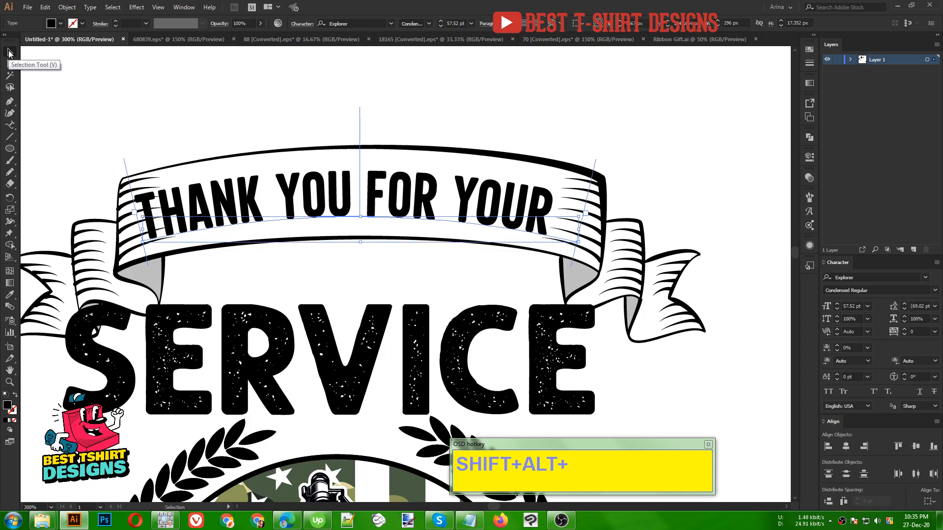
key(Down)
key(Down)
key(Down)
key(Down)
key(Down)
key(Down)
key(Down)
key(Down)
key(Down)
key(Down)
key(Down)
key(Down)
key(Down)
key(Down)
key(Down)
key(Down)
key(Down)
- Change the ribbon text's font to Norwester Regular
click(360, 21)
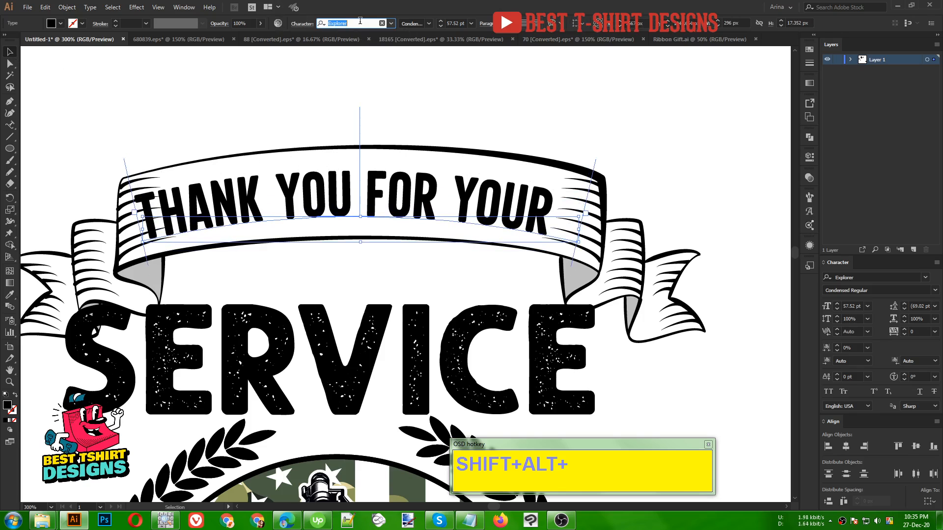
text(nors)
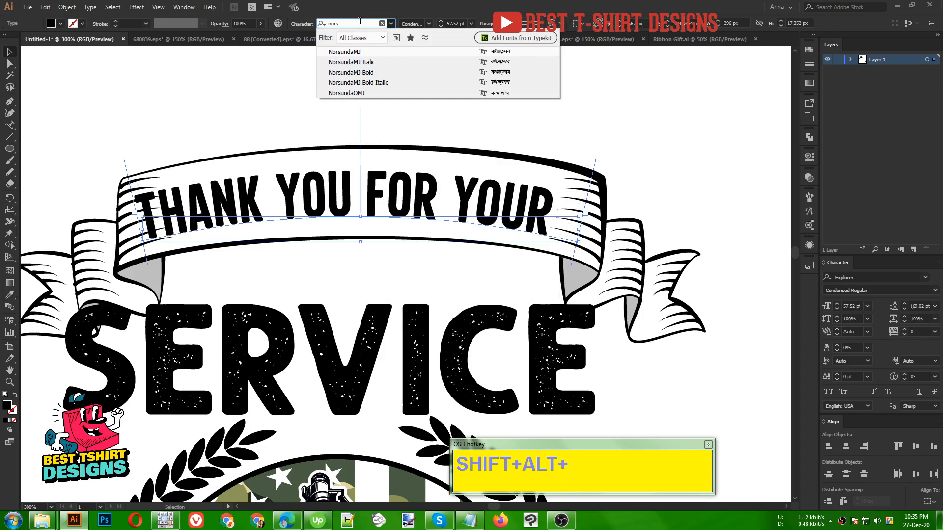
key(BackSpace)
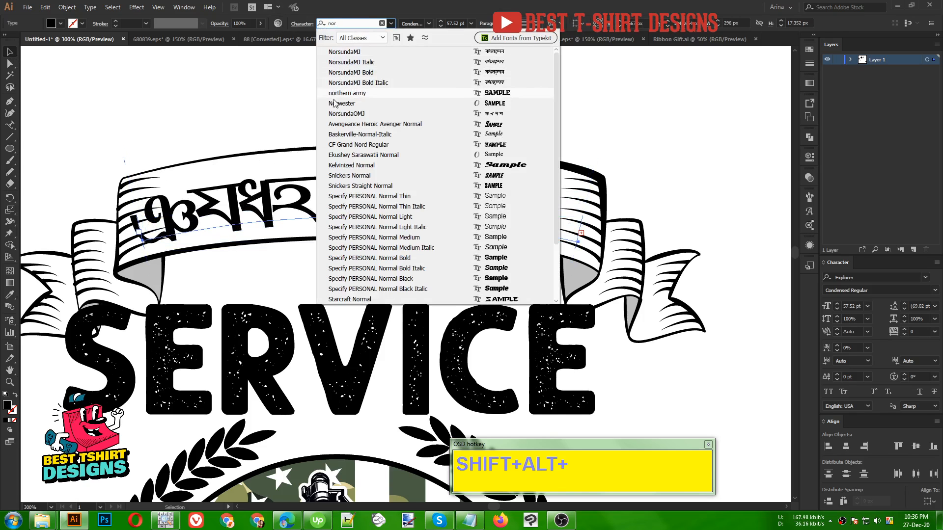
key(Escape)
key(Return)
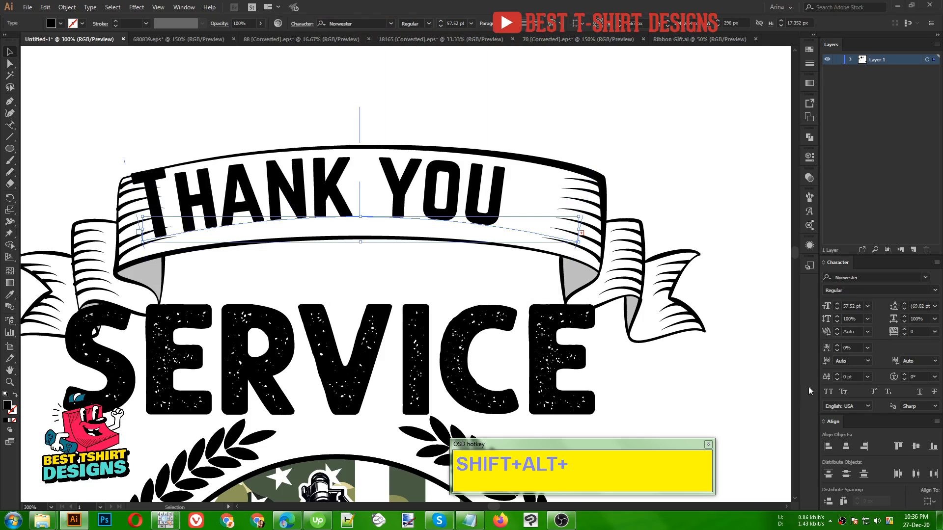
- Apply All Caps to the ribbon text and reduce its font size to 30 pt
click(828, 391)
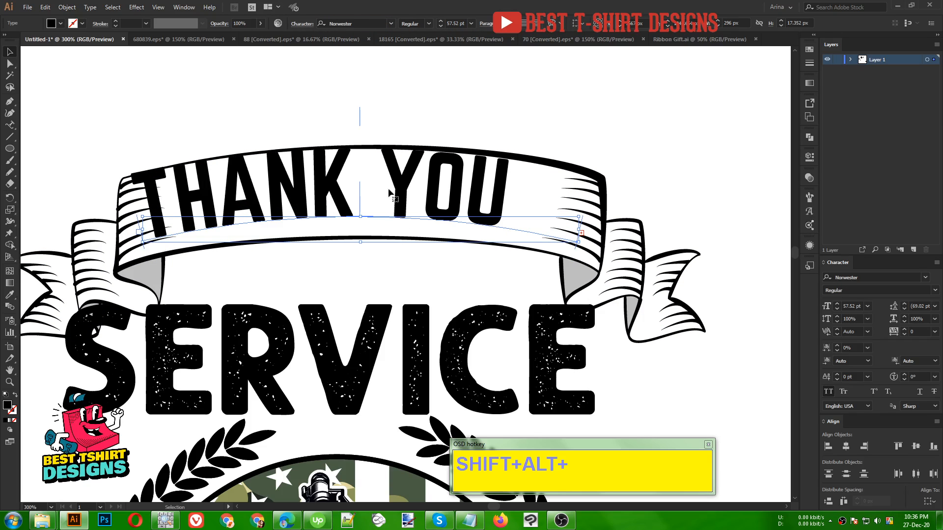
scroll(459, 23, down, 2)
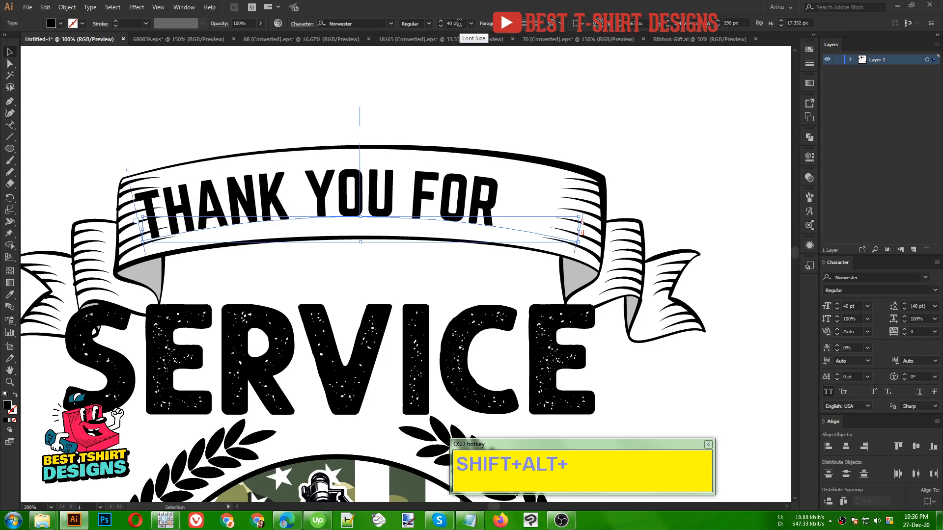
scroll(459, 23, down, 1)
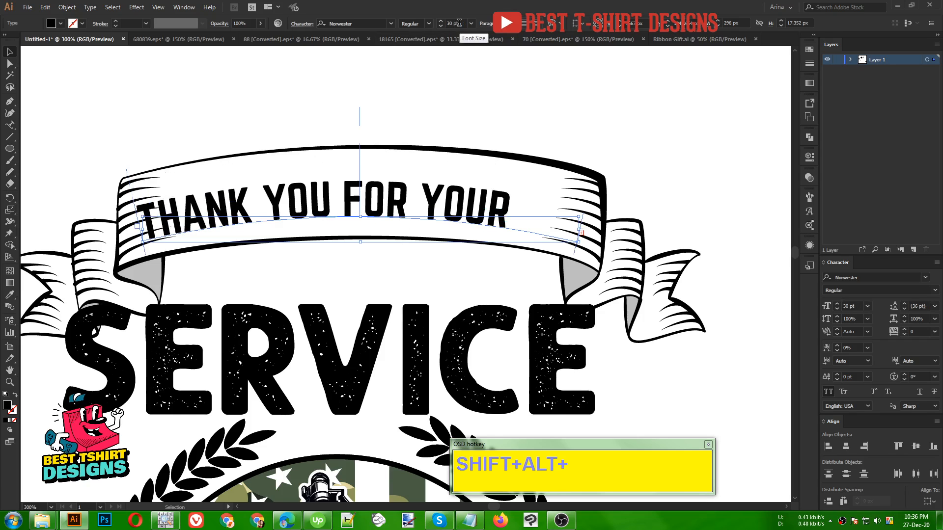
- Set the ribbon text's font to Explorer Serif Regular, try it at 60 pt and 40 pt, and return it to 30 pt
click(364, 23)
text(ex)
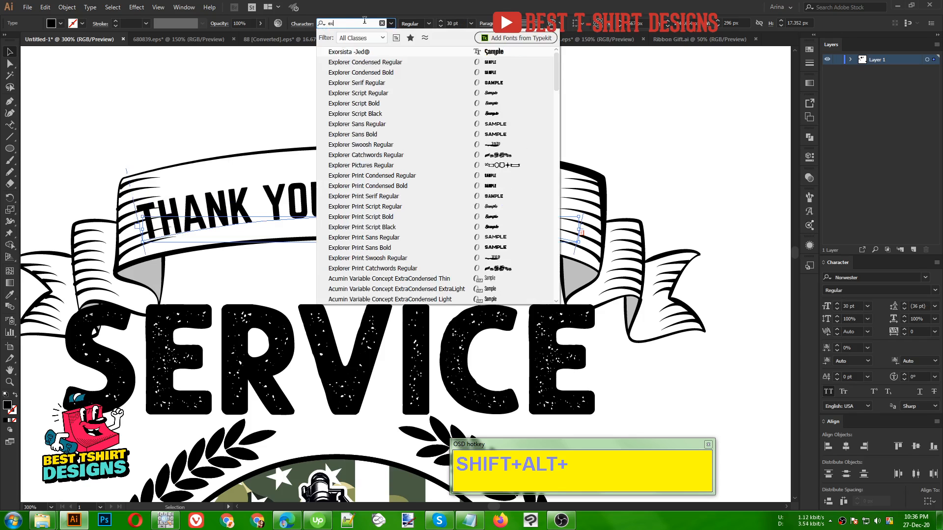
click(368, 83)
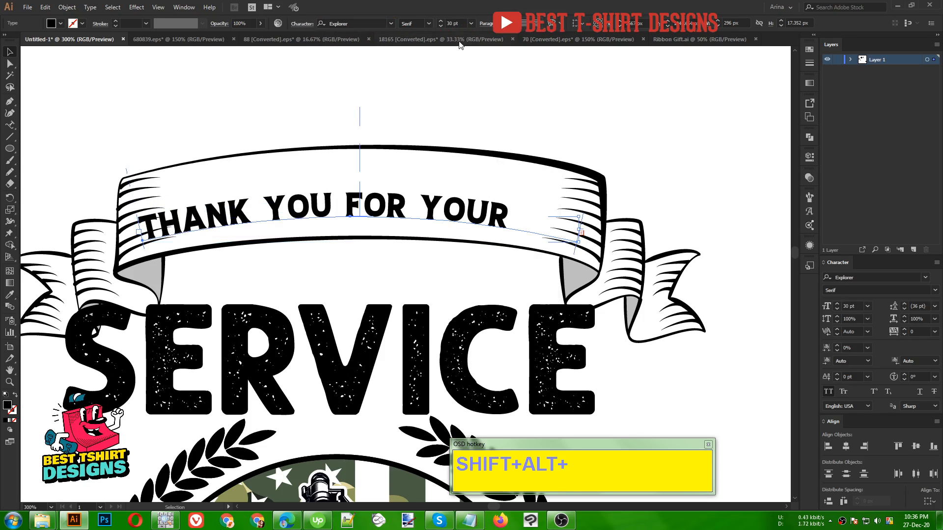
scroll(456, 23, up, 1)
scroll(456, 23, up, 1)
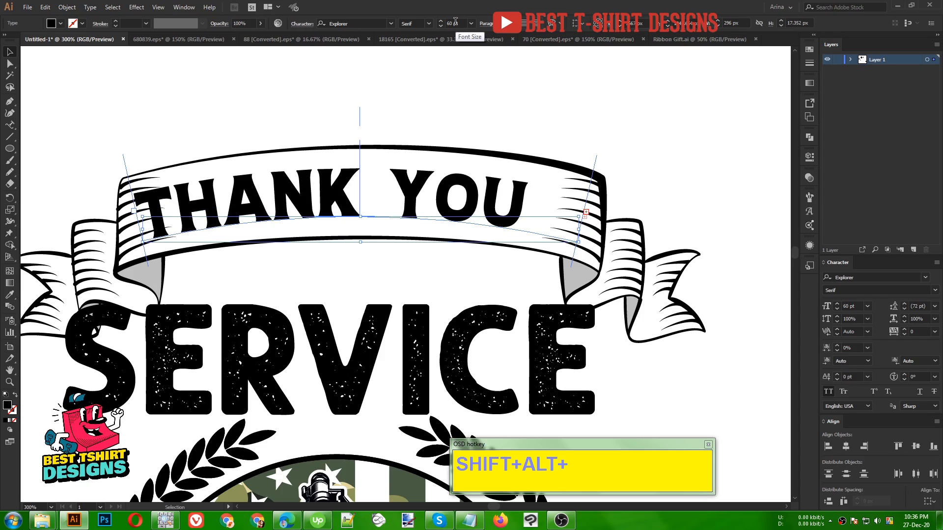
scroll(456, 22, down, 2)
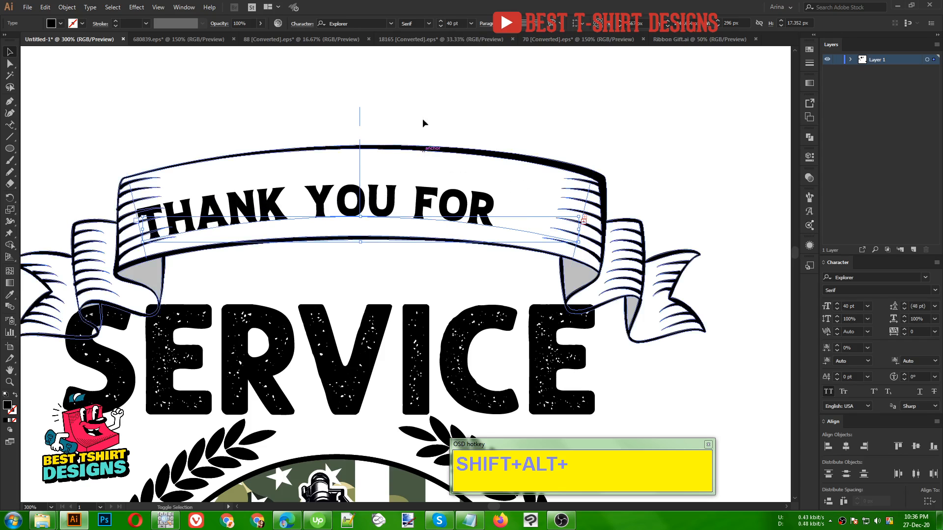
scroll(457, 23, down, 1)
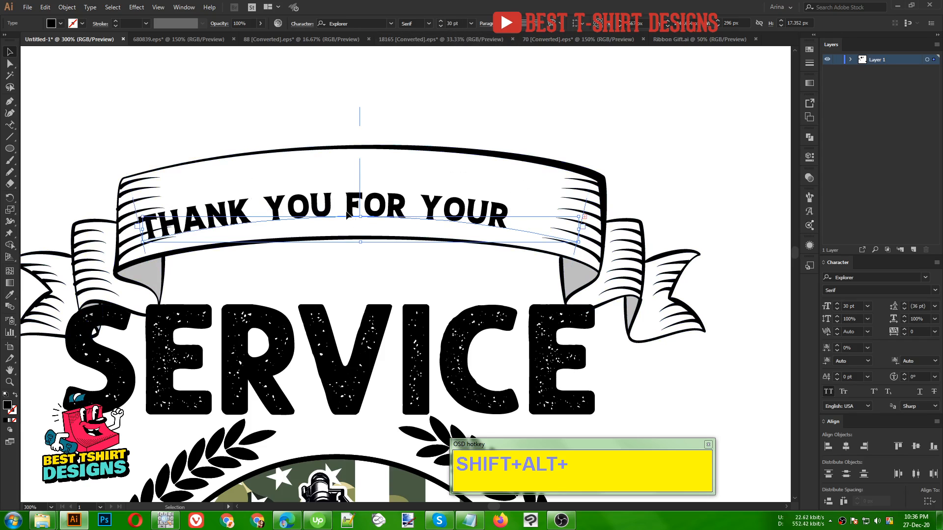
- Cut "FOR YOUR" out of the ribbon text and enlarge the remaining "THANK YOU" to 60 pt
key(t)
drag(347, 206, 535, 233)
key(ctrl+c)
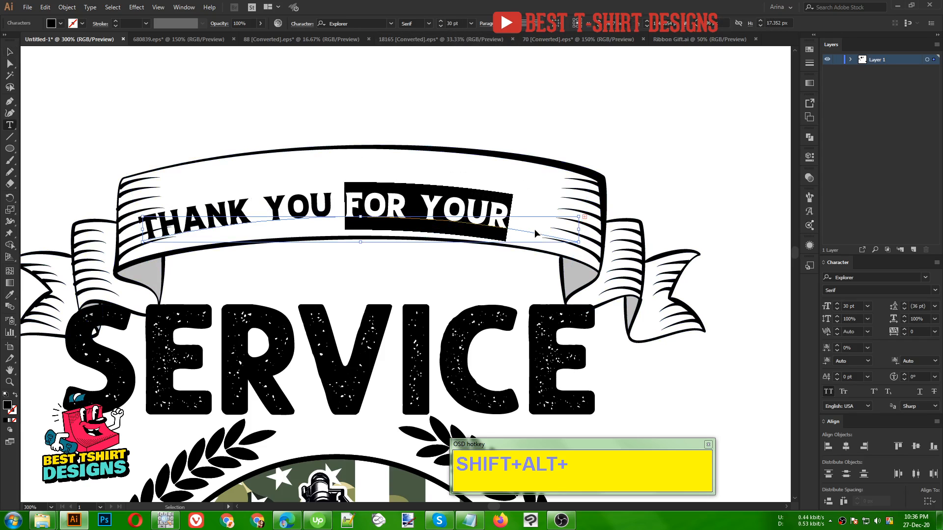
key(BackSpace)
key(BackSpace)
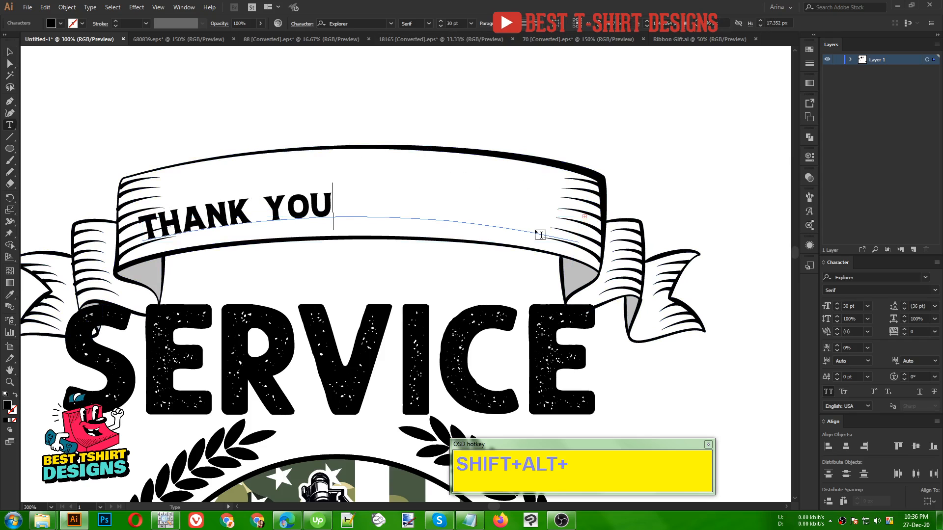
key(Escape)
scroll(449, 25, up, 4)
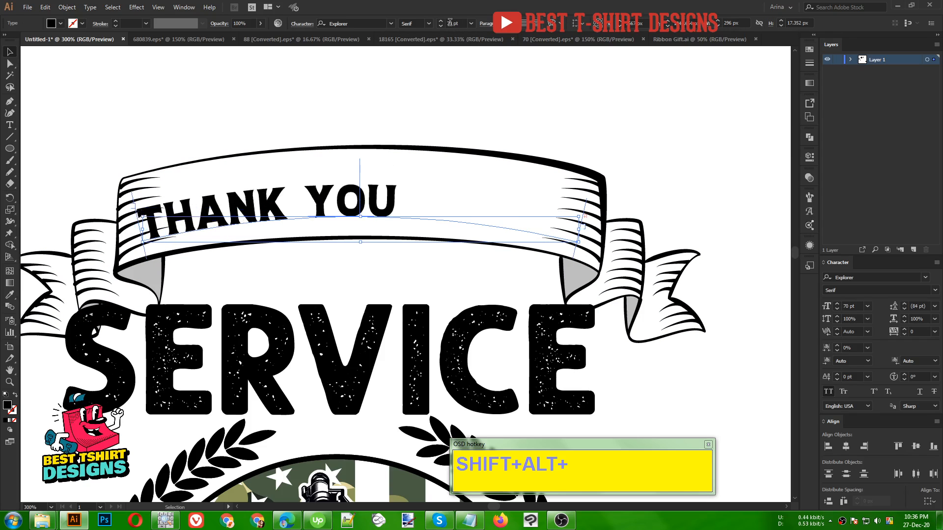
scroll(449, 22, down, 1)
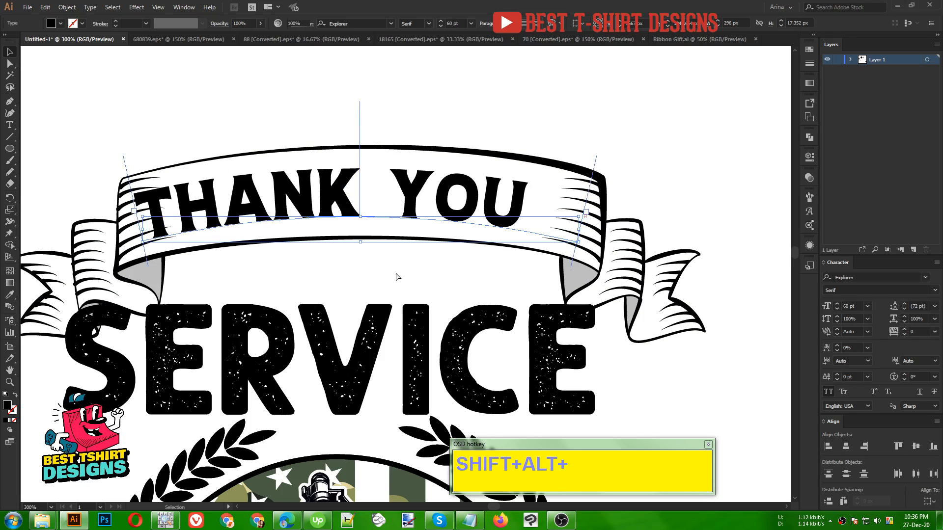
- Paste "FOR YOUR" as separate straight text, then enlarge and place it between the ribbon and the word SERVICE
key(ctrl+v)
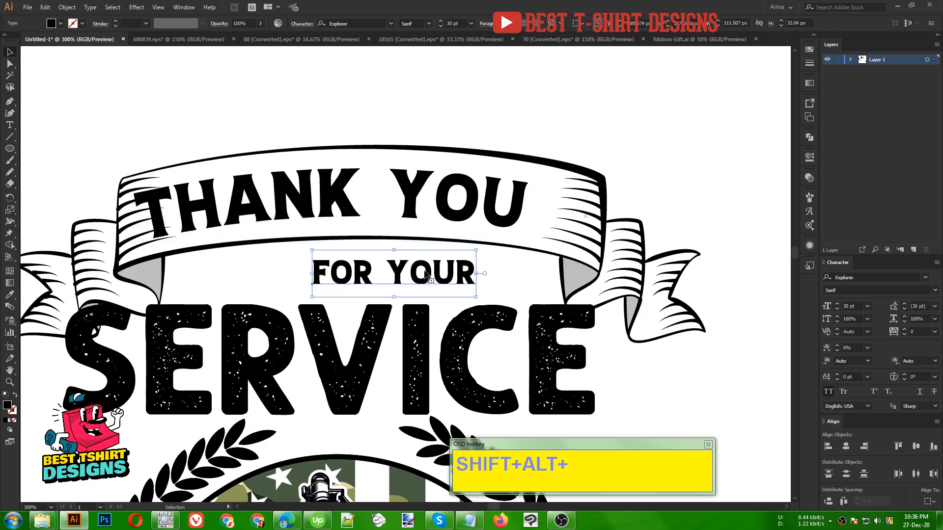
drag(424, 270, 467, 274)
- Enlarge the curved "THANK YOU" text to 67 pt so that it fills the ribbon's width
click(416, 199)
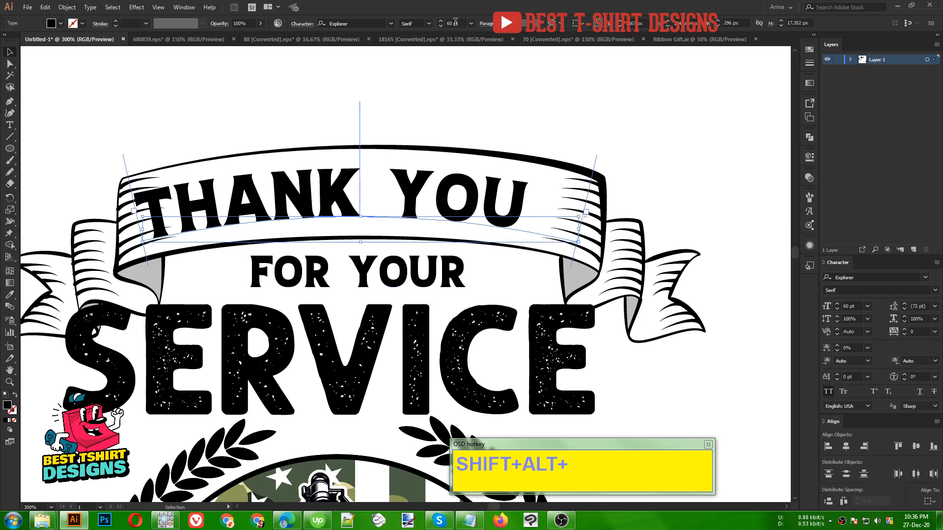
scroll(455, 23, up, 1)
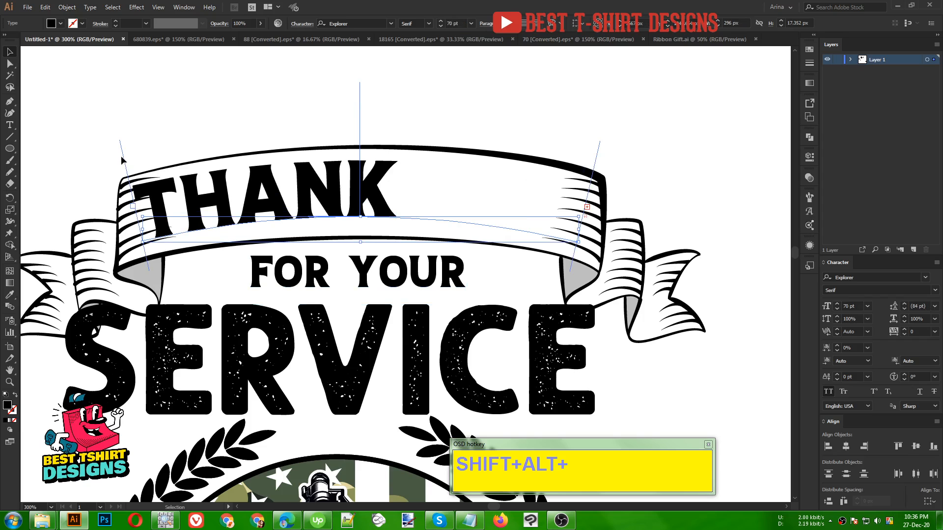
drag(123, 156, 100, 158)
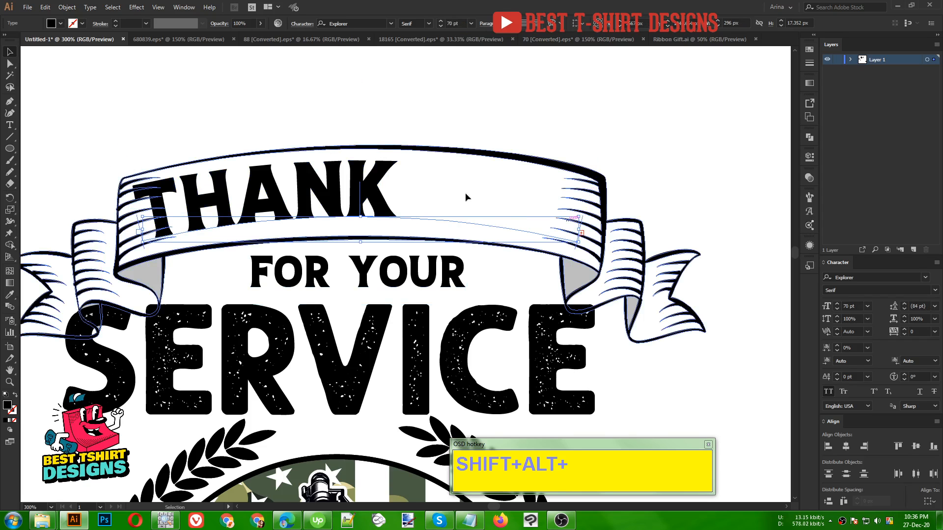
scroll(455, 21, down, 1)
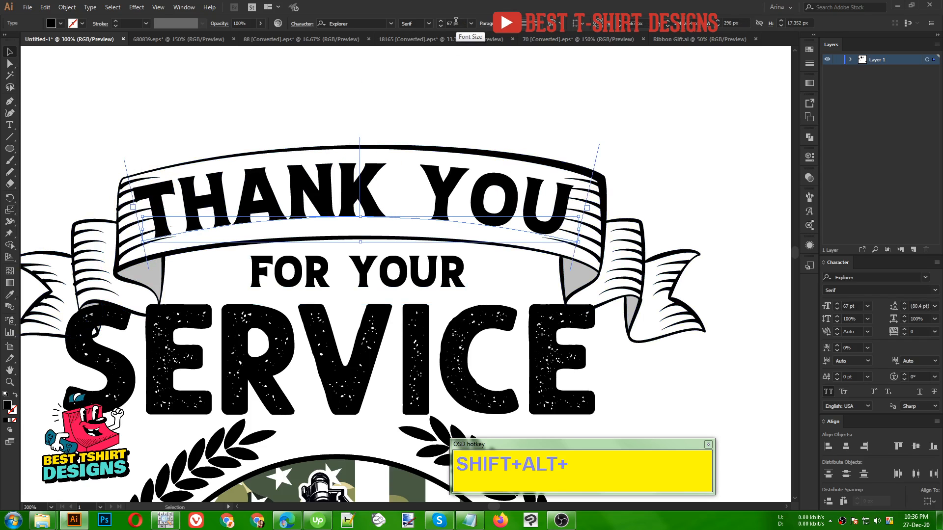
- Shift the curved "THANK YOU" text slightly left and down in the ribbon and rotate it slightly
click(355, 73)
drag(378, 180, 372, 183)
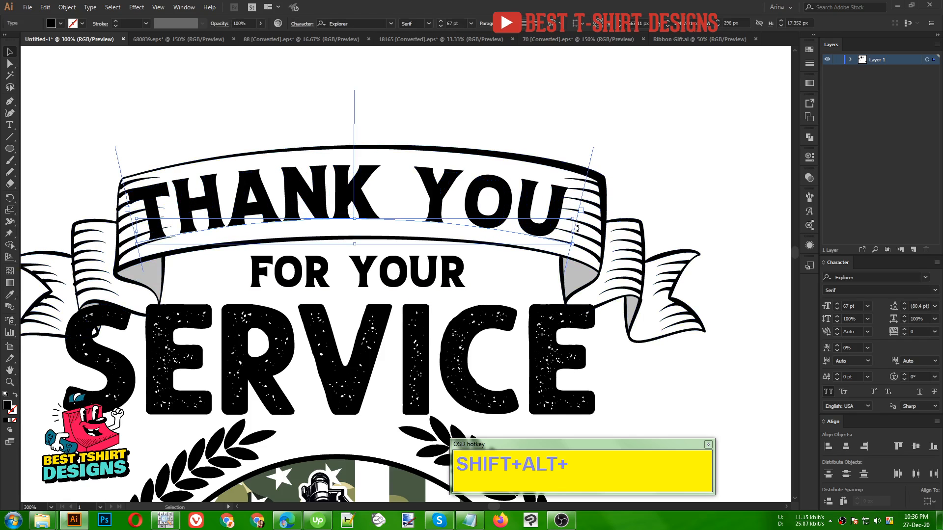
drag(578, 235, 579, 229)
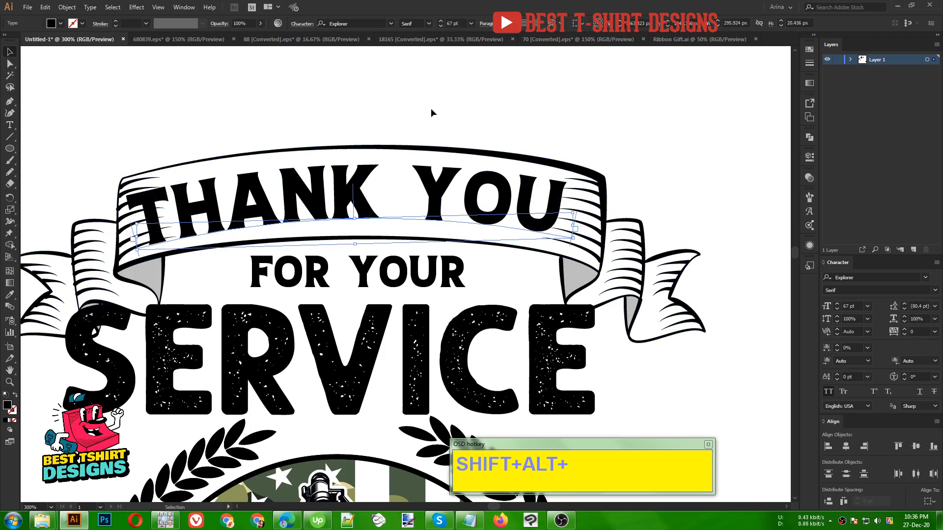
click(368, 109)
- Examine the whole badge design and compare its layout with the "Freedom Isn't Free" reference image
scroll(314, 107, down, 1)
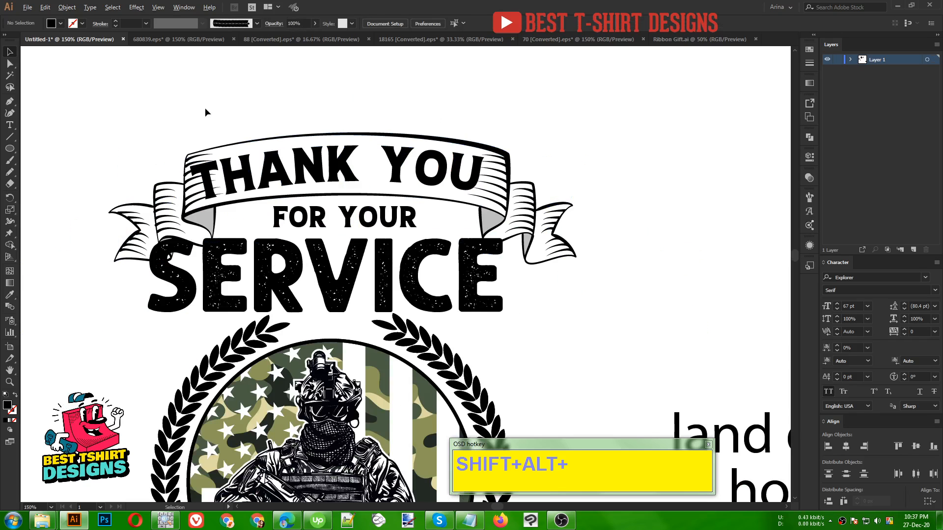
scroll(205, 109, down, 1)
scroll(461, 267, down, 1)
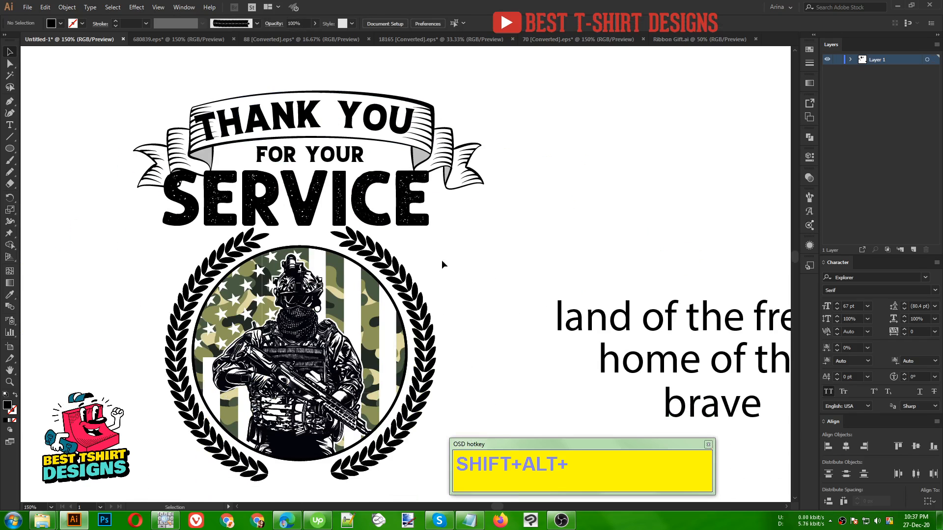
scroll(403, 231, down, 1)
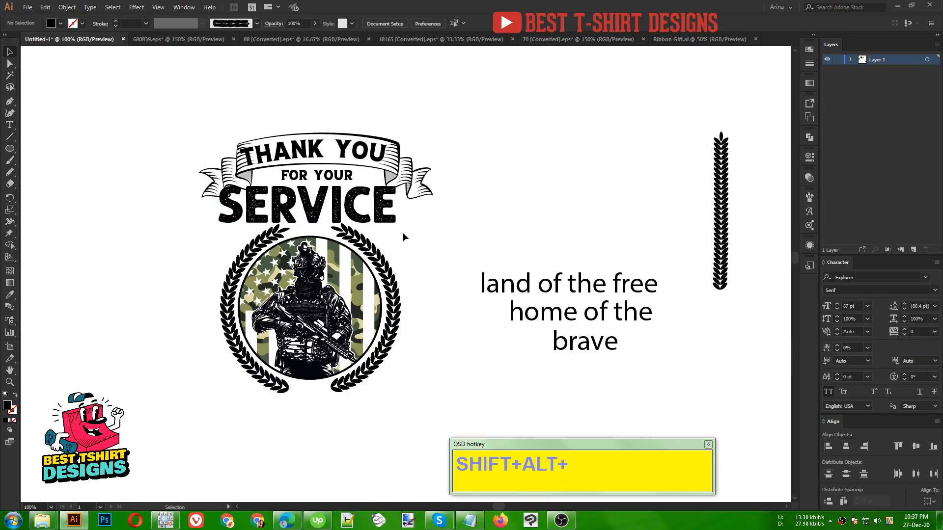
scroll(416, 240, down, 1)
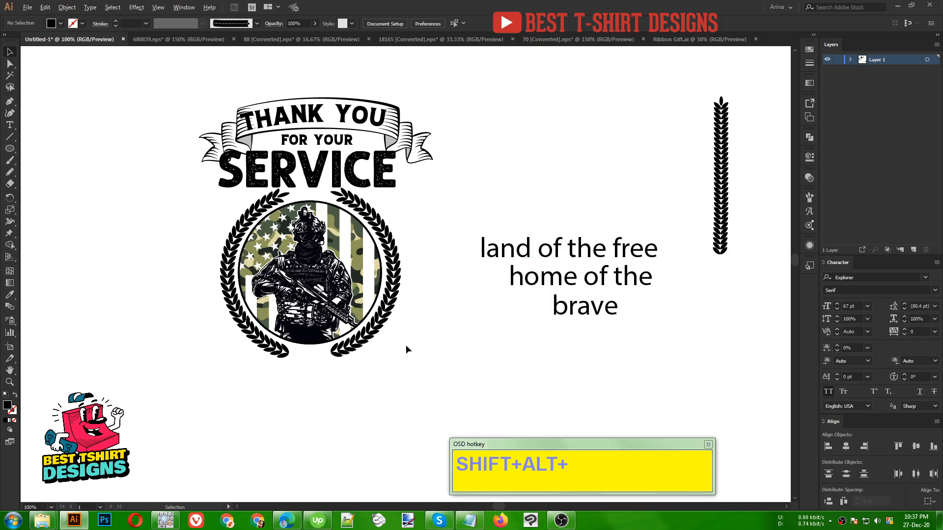
scroll(438, 347, down, 2)
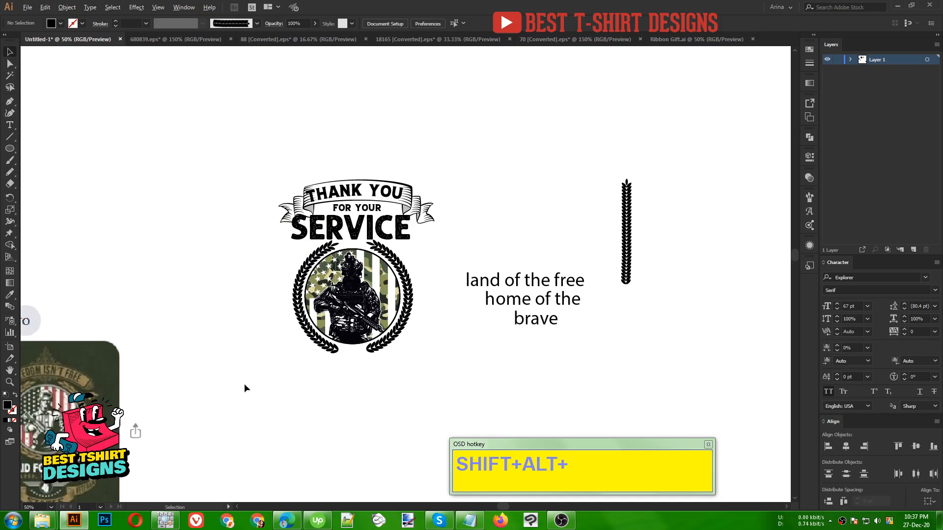
scroll(58, 457, up, 3)
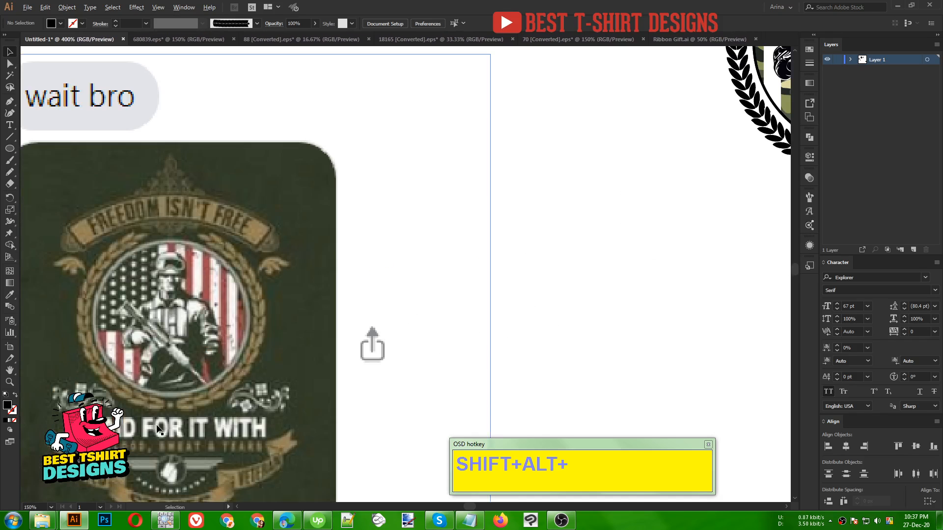
scroll(157, 428, up, 3)
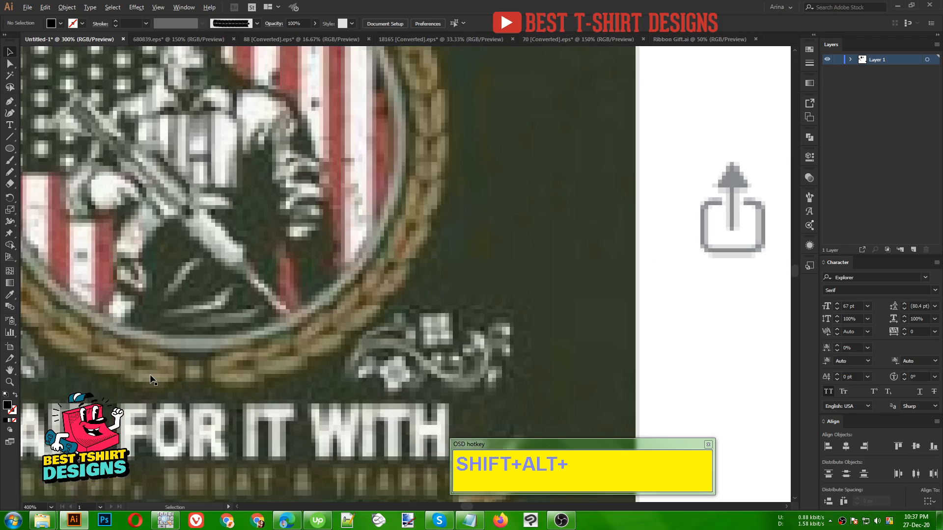
scroll(152, 380, down, 5)
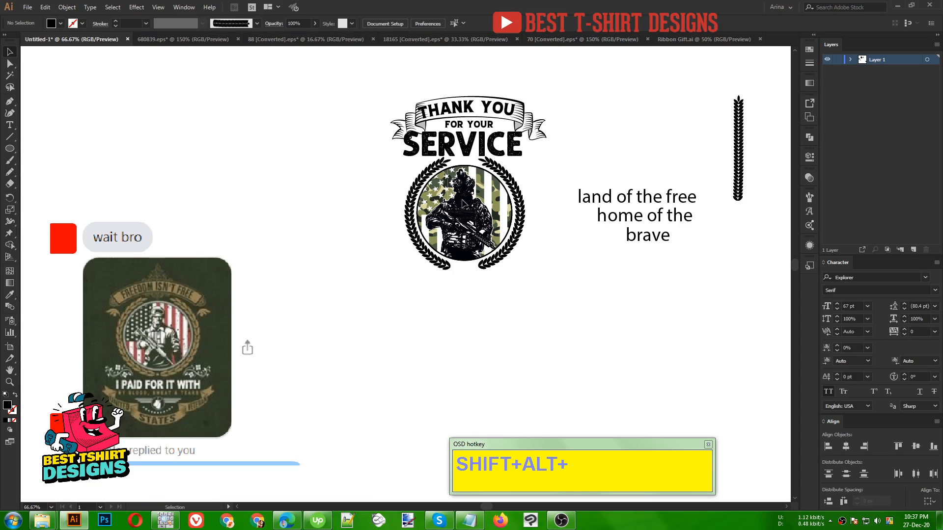
scroll(511, 224, up, 3)
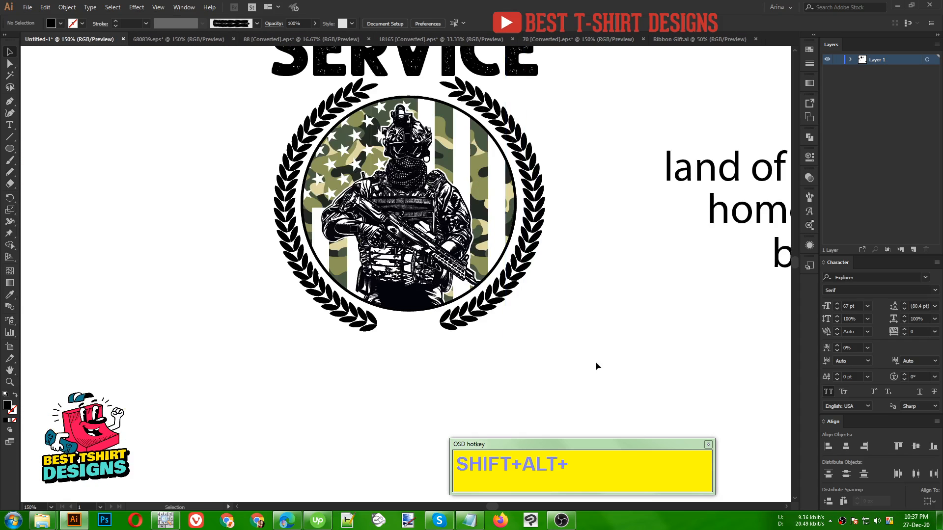
scroll(359, 361, down, 1)
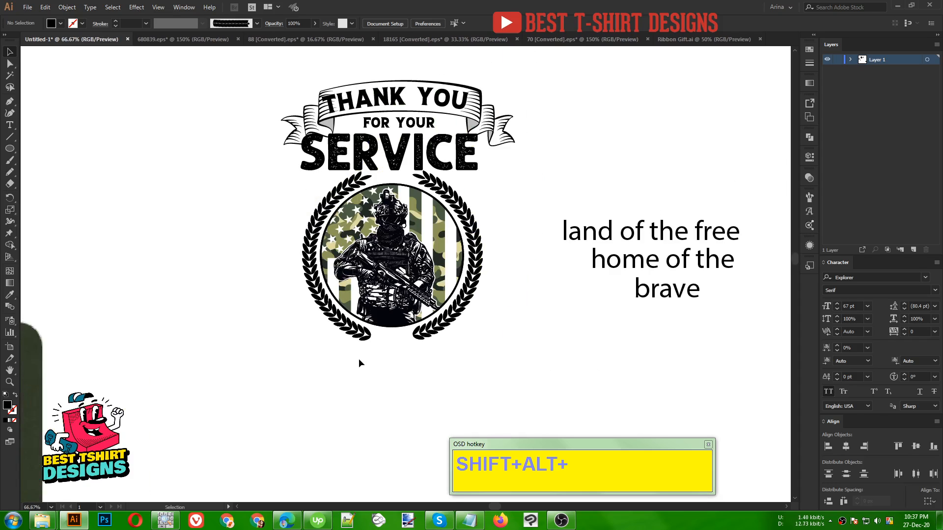
- Place the spare wavy ribbon across the bottom of the soldier badge and scale it down to about the wreath's width
scroll(358, 356, down, 1)
scroll(257, 322, down, 1)
scroll(255, 320, down, 1)
drag(281, 423, 388, 191)
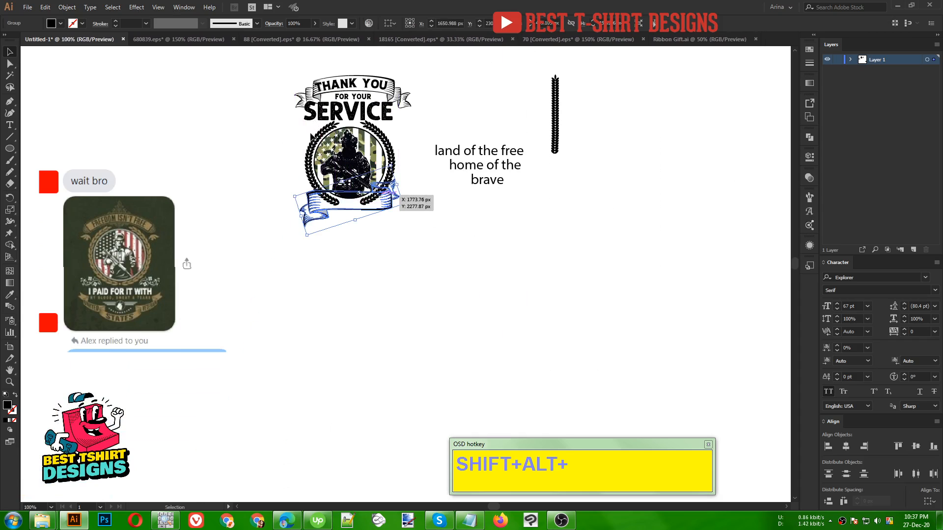
scroll(312, 118, up, 2)
scroll(387, 347, up, 1)
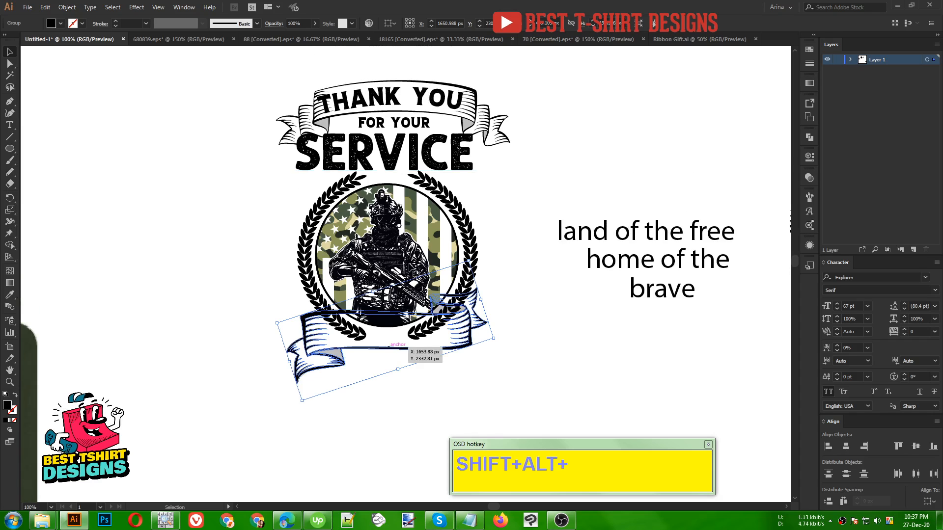
scroll(501, 362, up, 1)
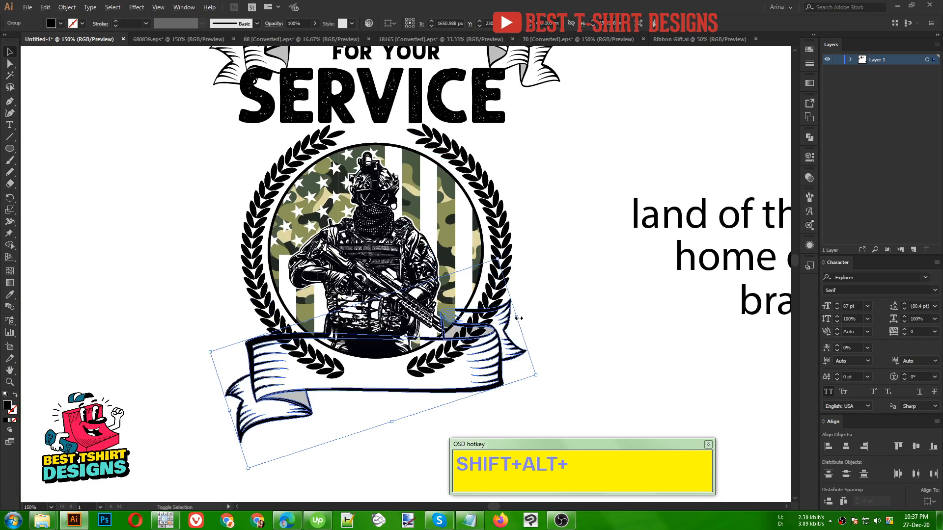
drag(517, 317, 482, 319)
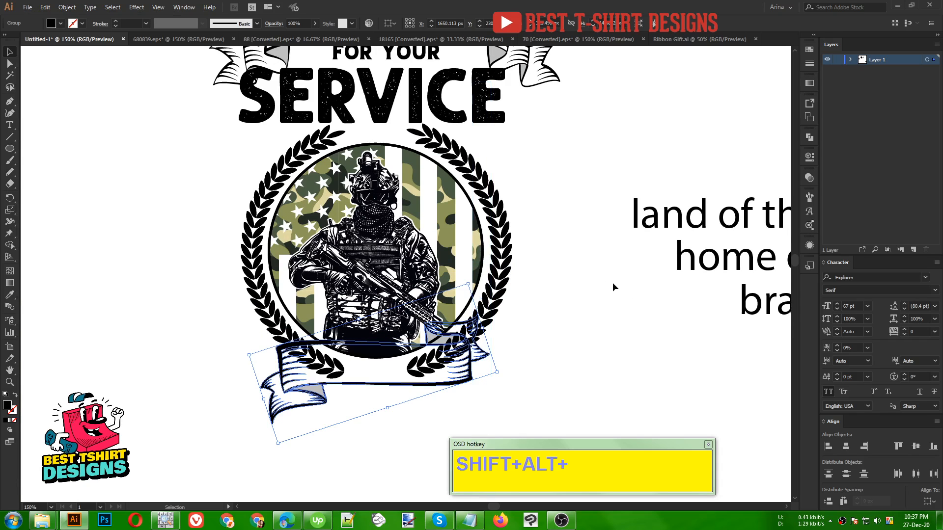
- Move the wavy ribbon to the empty area left of the badge and duplicate it directly below
scroll(611, 282, down, 1)
drag(509, 354, 252, 339)
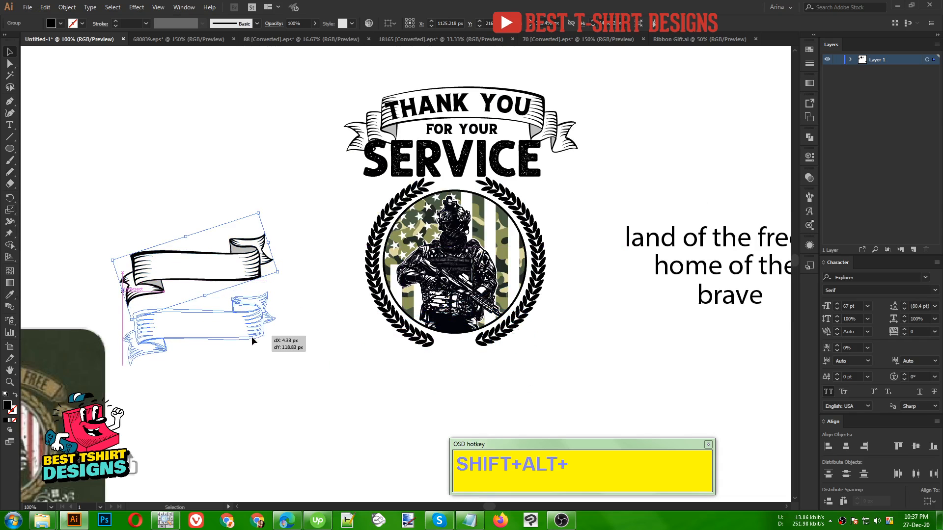
drag(238, 287, 238, 284)
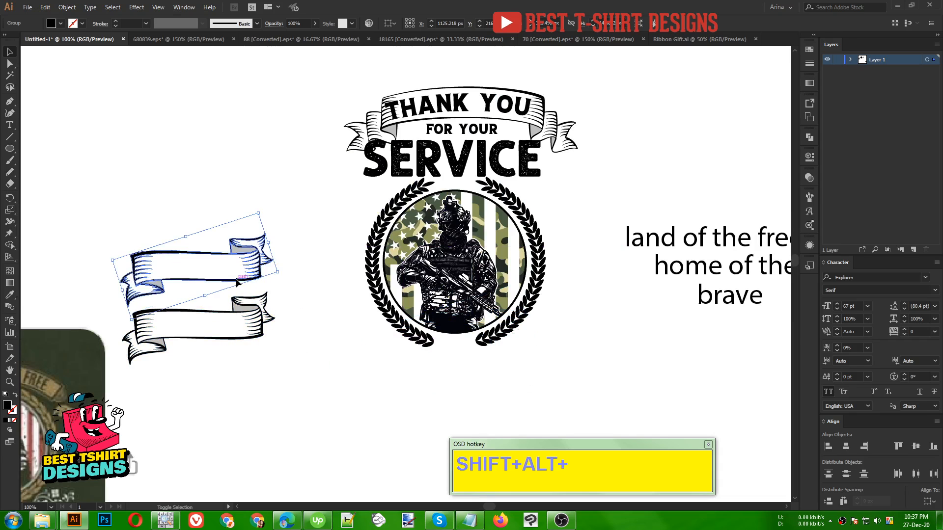
- Erase the right half of the upper wavy ribbon with a rectangular Eraser area
key(shift+e)
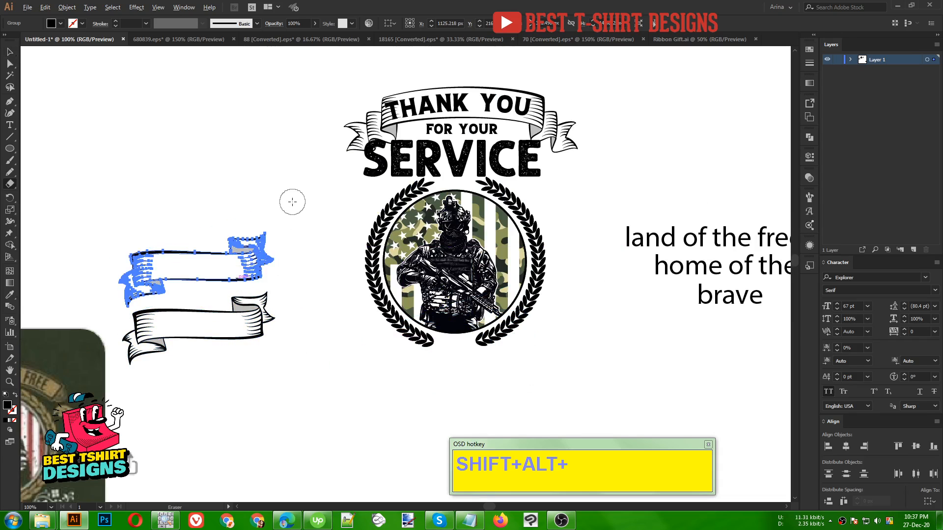
drag(292, 202, 196, 343)
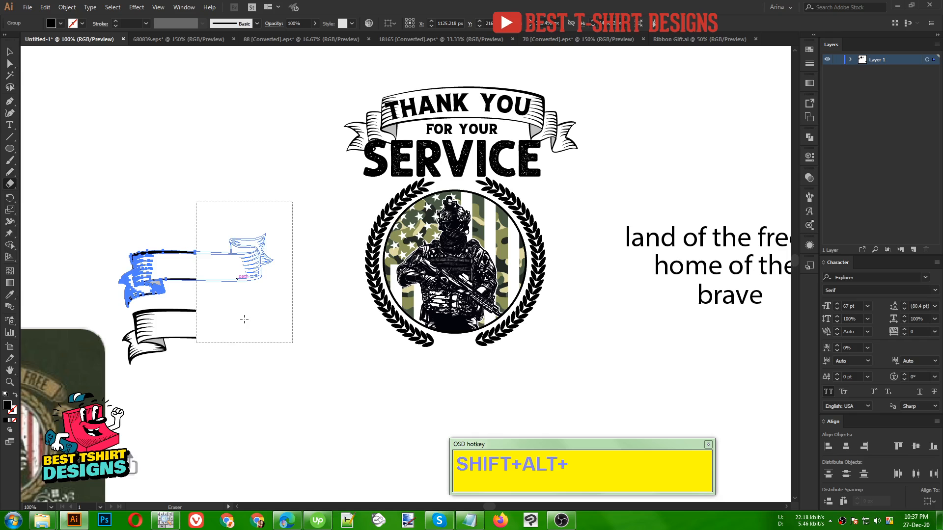
drag(244, 319, 244, 319)
key(v)
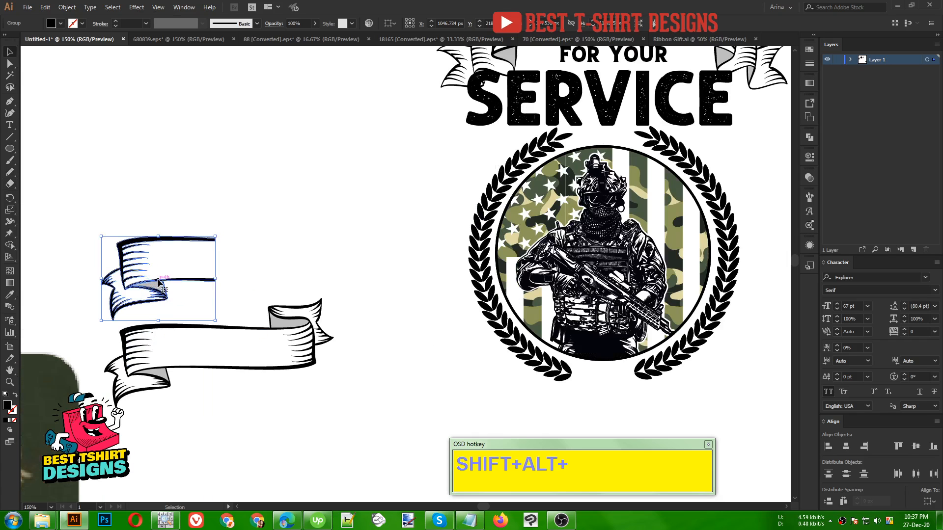
- Reflect a copy of the remaining ribbon half and place it to the right, facing the original half
scroll(158, 280, up, 1)
right_click(158, 279)
mouse_move(192, 377)
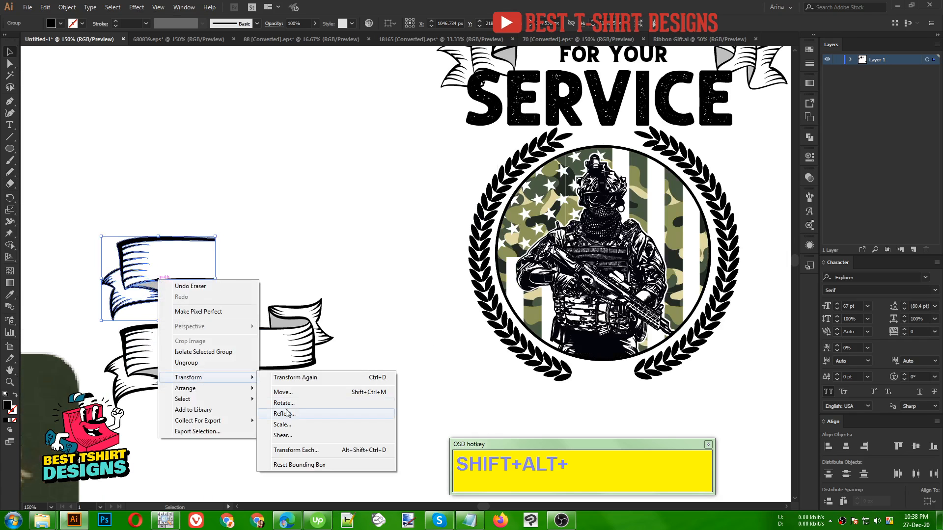
click(294, 414)
click(482, 238)
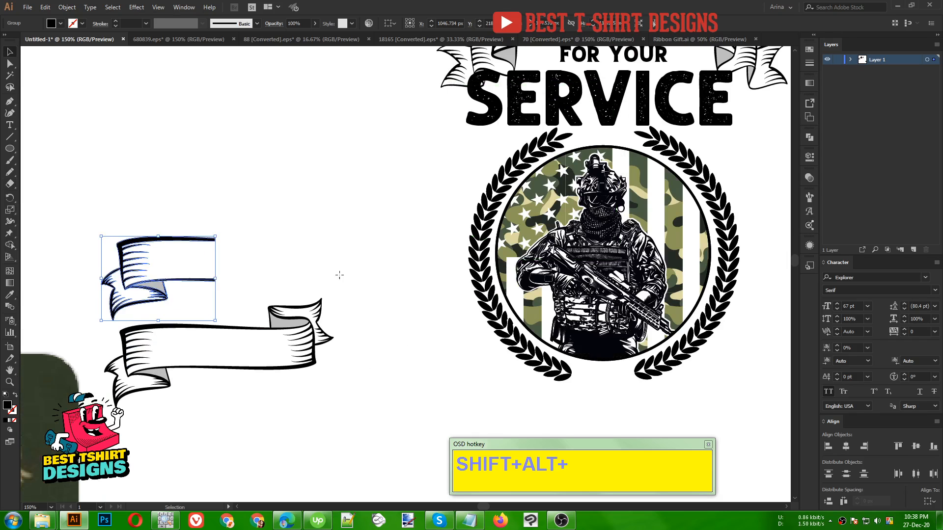
drag(206, 293, 328, 294)
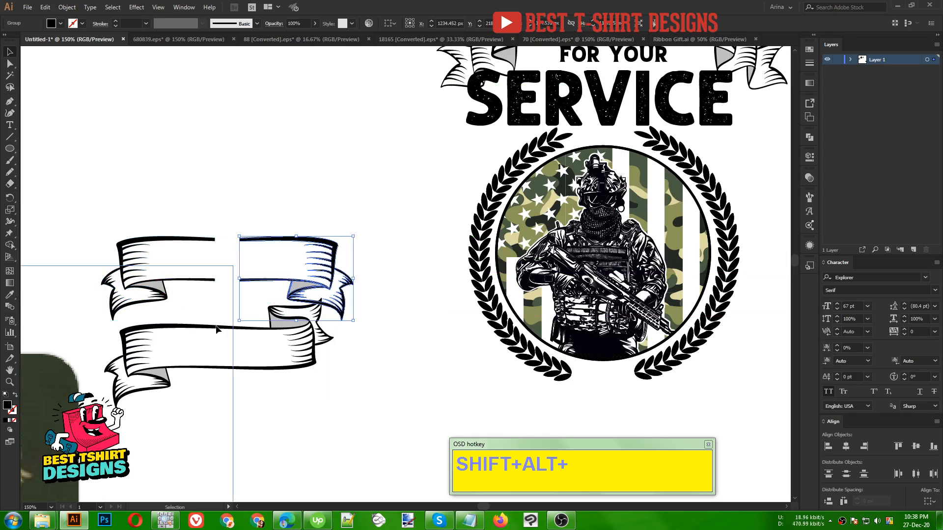
- Delete the uncut wavy ribbon below the two mirrored halves
click(236, 372)
drag(236, 372, 171, 383)
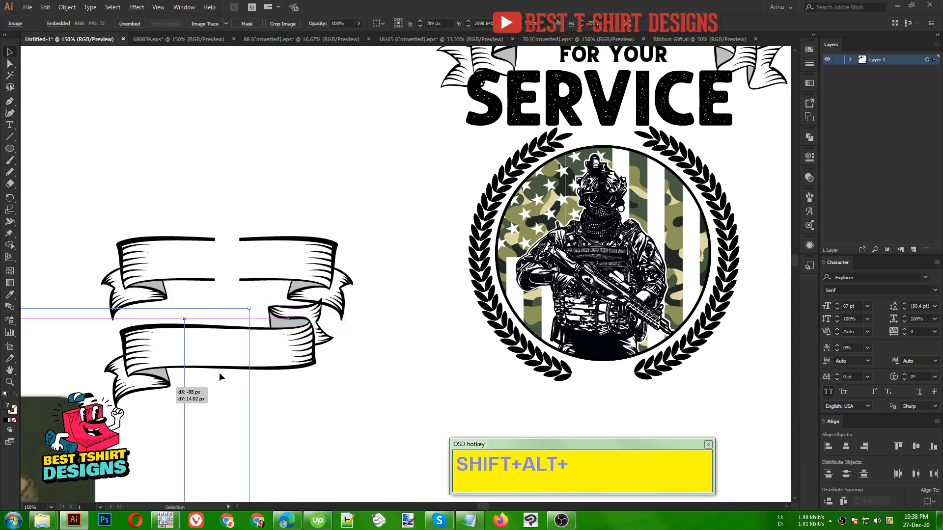
click(277, 370)
key(Delete)
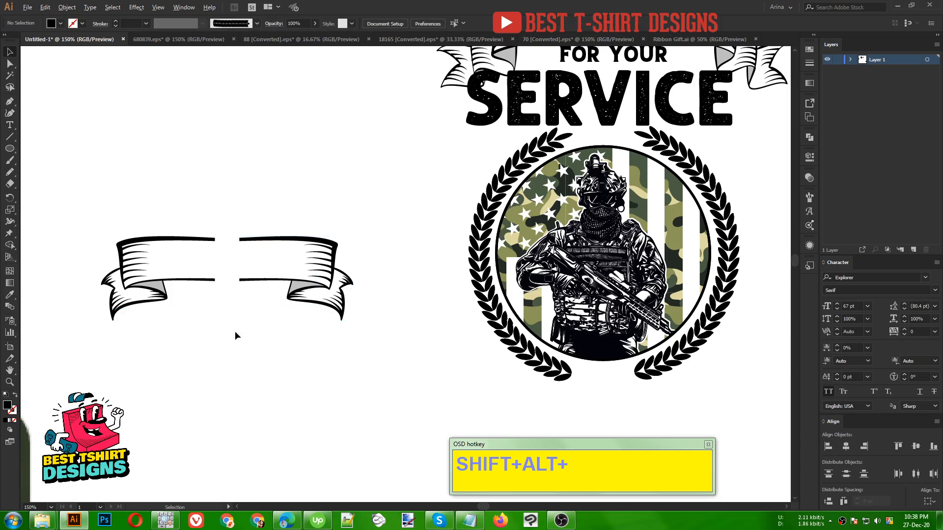
- Move the mirrored half further right and stretch the left half's open end points toward it
scroll(231, 296, up, 1)
drag(233, 192, 376, 267)
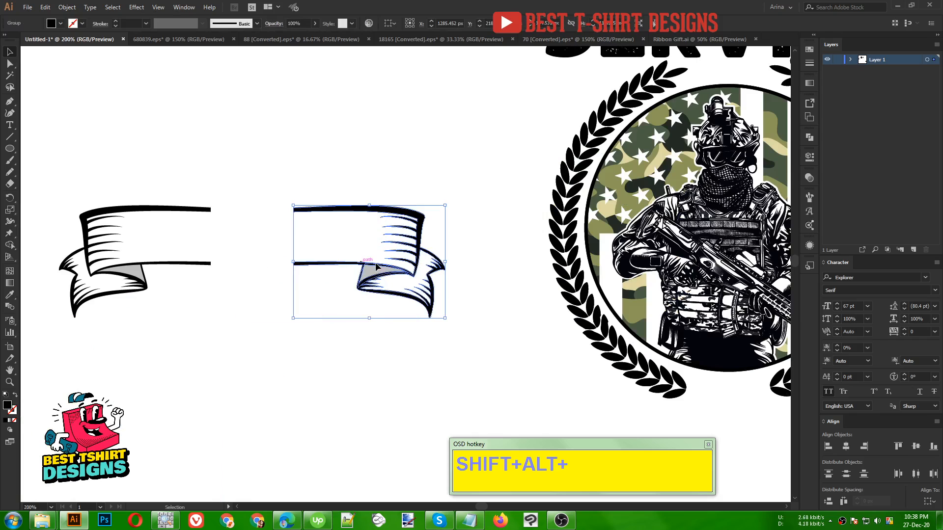
scroll(219, 261, up, 1)
key(a)
drag(236, 158, 167, 318)
key(shift+Right)
key(shift+Right)
key(shift+Right)
key(shift+Right)
key(shift+Right)
key(shift+Right)
key(shift+Right)
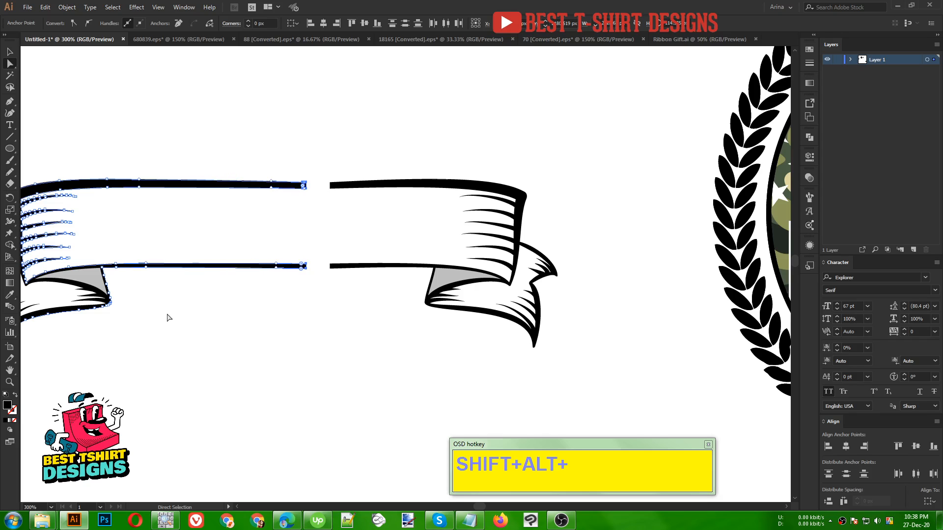
- Stretch the right half's open end points leftward until they overlap the left half's ends
drag(313, 169, 347, 299)
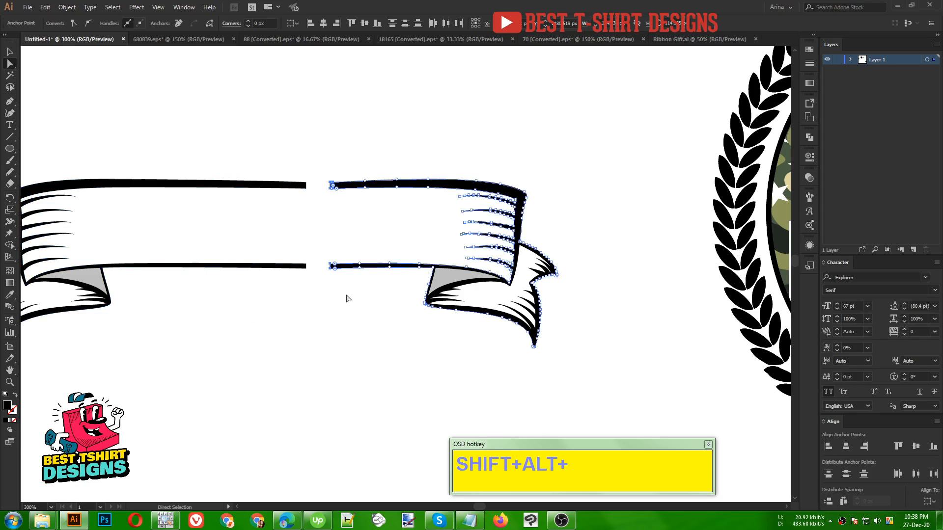
key(shift+Left)
key(shift+Left)
key(shift+Left)
key(shift+Left)
key(shift+Left)
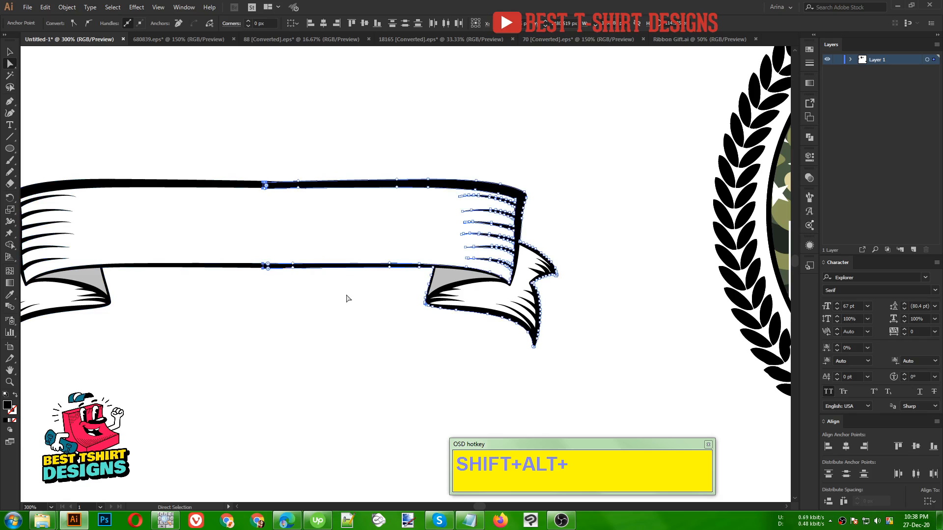
key(shift+Left)
key(shift+Left)
key(v)
click(283, 359)
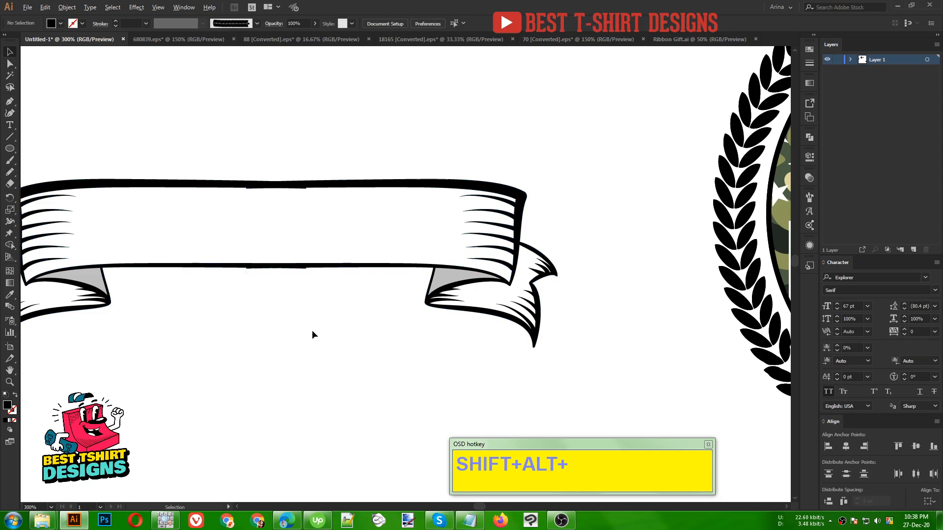
- Select both overlapping ribbon halves and trim the protruding slivers at their upper and lower edge overlaps with the Shape Builder tool
scroll(311, 330, down, 1)
drag(216, 164, 368, 388)
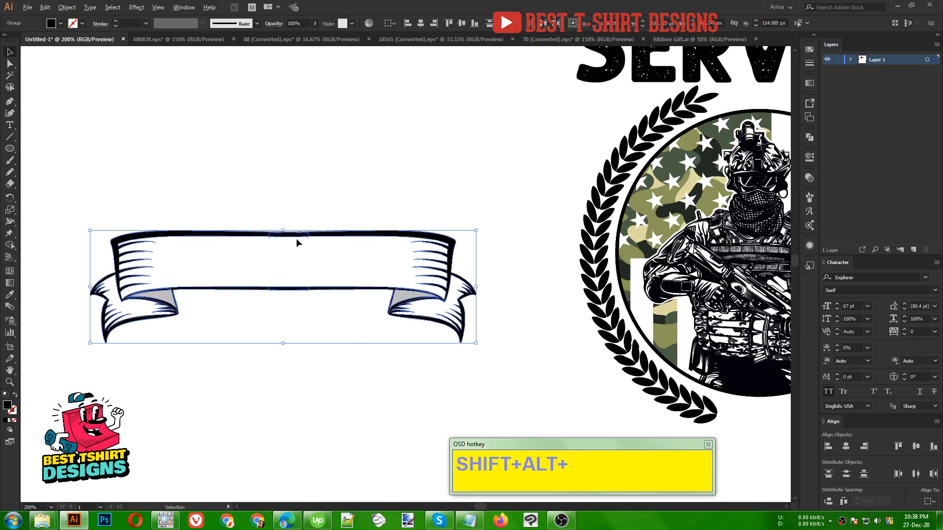
scroll(278, 238, up, 4)
key(shift+m)
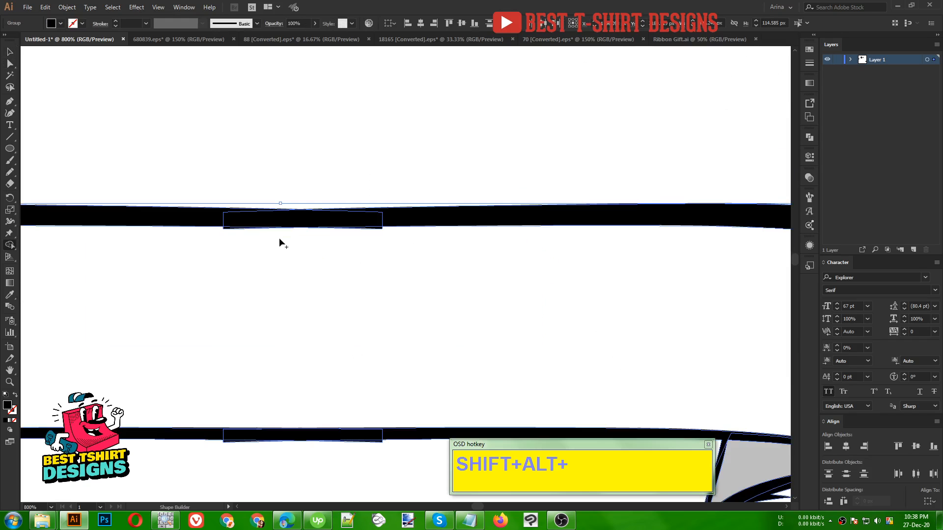
scroll(241, 234, up, 2)
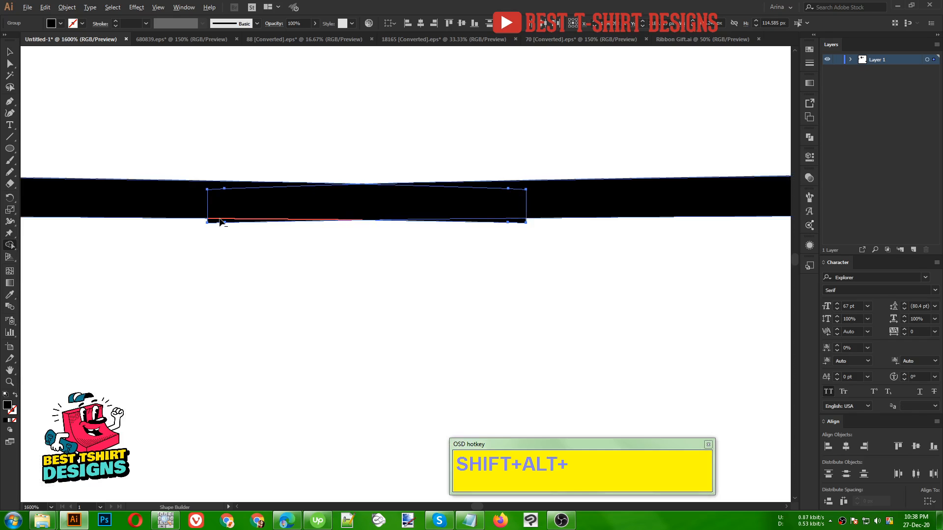
alt+shift+click(524, 224)
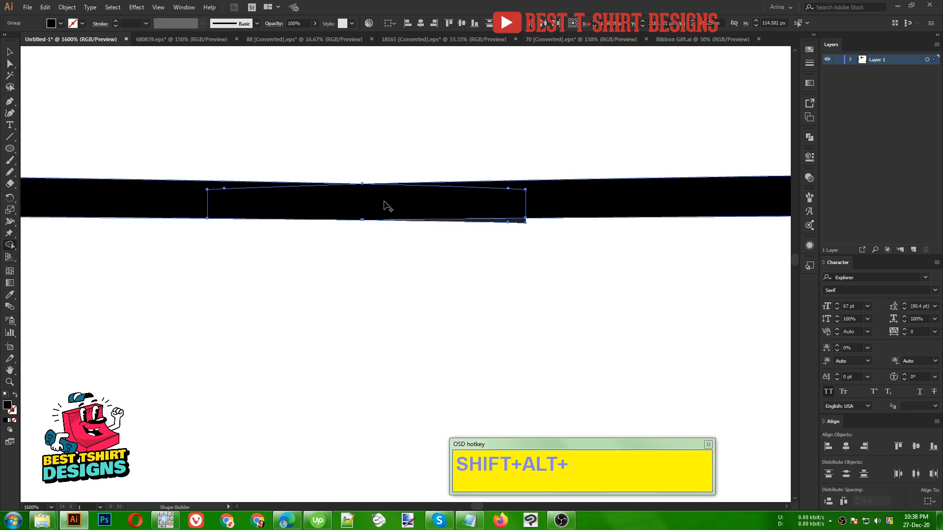
scroll(357, 183, down, 3)
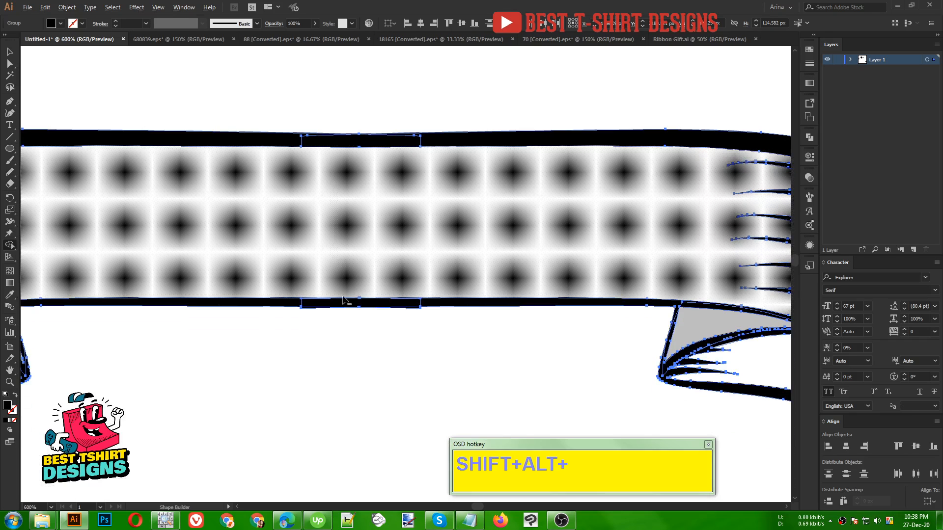
scroll(347, 304, up, 3)
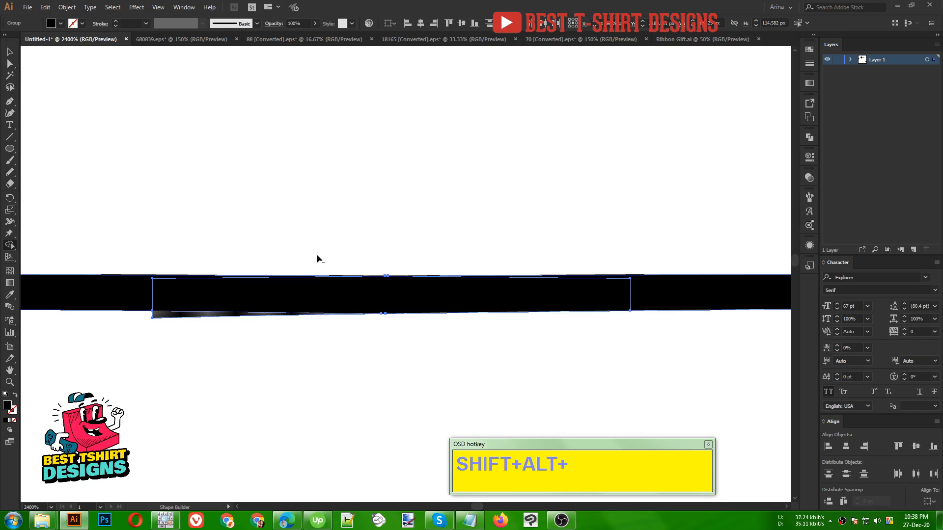
scroll(301, 252, down, 3)
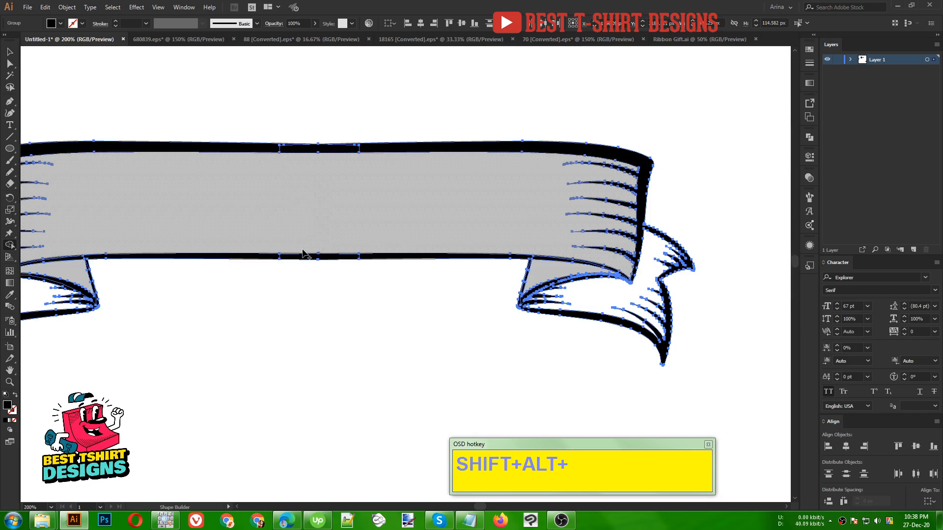
- Unite the two mirrored ribbon halves into a single shape with Pathfinder
scroll(301, 252, down, 2)
key(v)
click(808, 139)
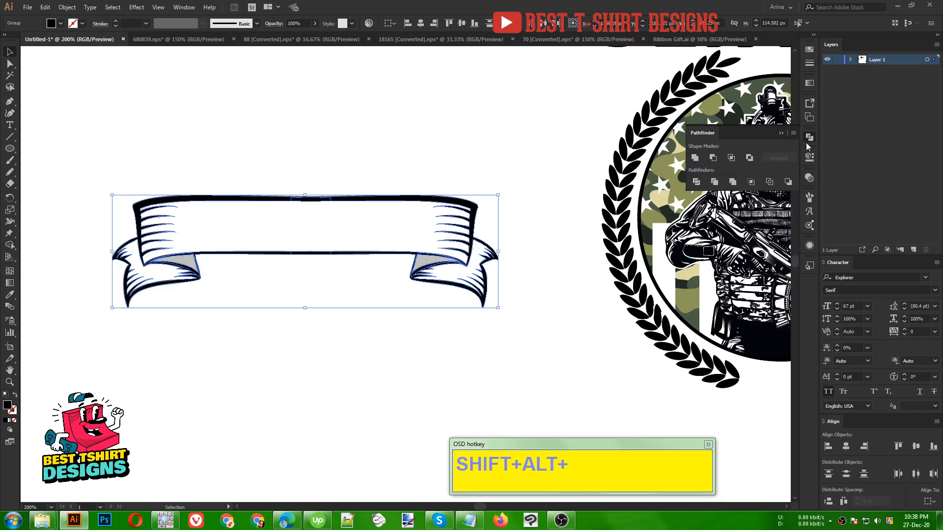
click(694, 157)
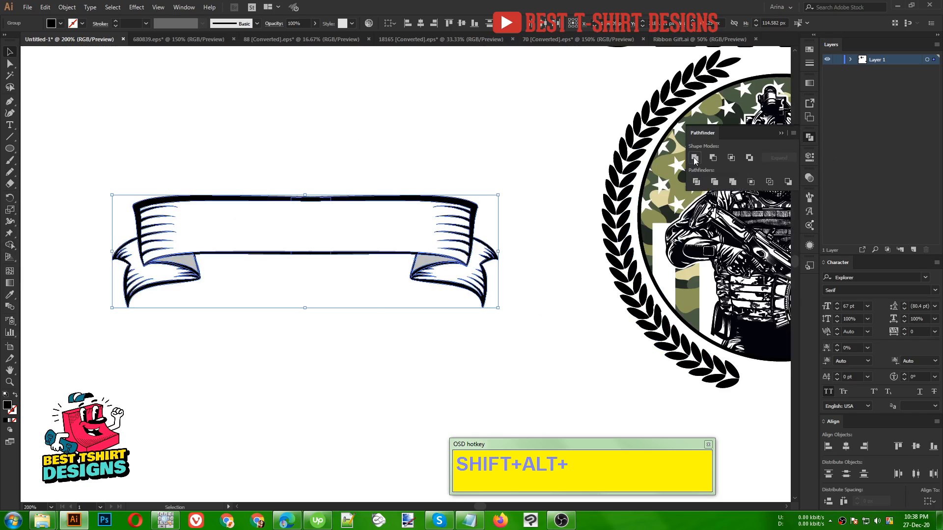
click(307, 338)
- Move the united ribbon over the badge's lower edge and unite the parts of the "THANK YOU" ribbon
scroll(216, 318, down, 3)
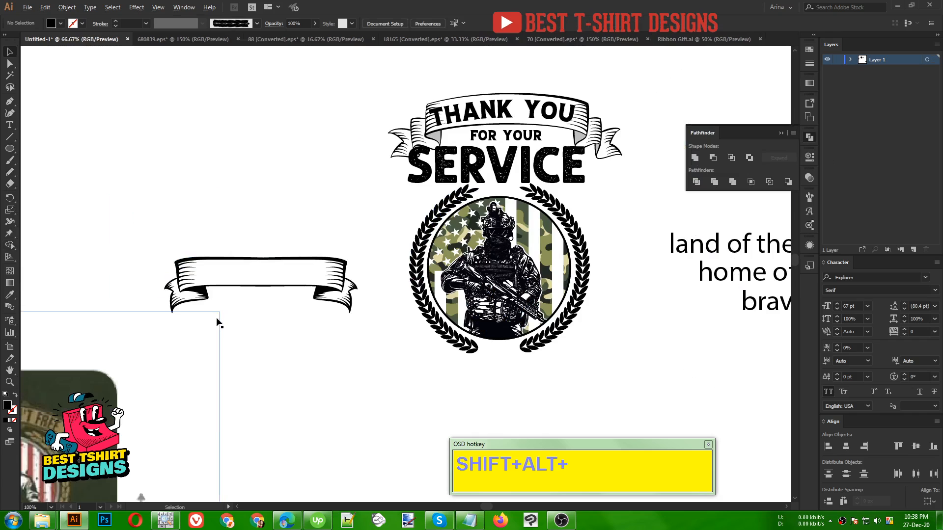
drag(291, 293, 457, 341)
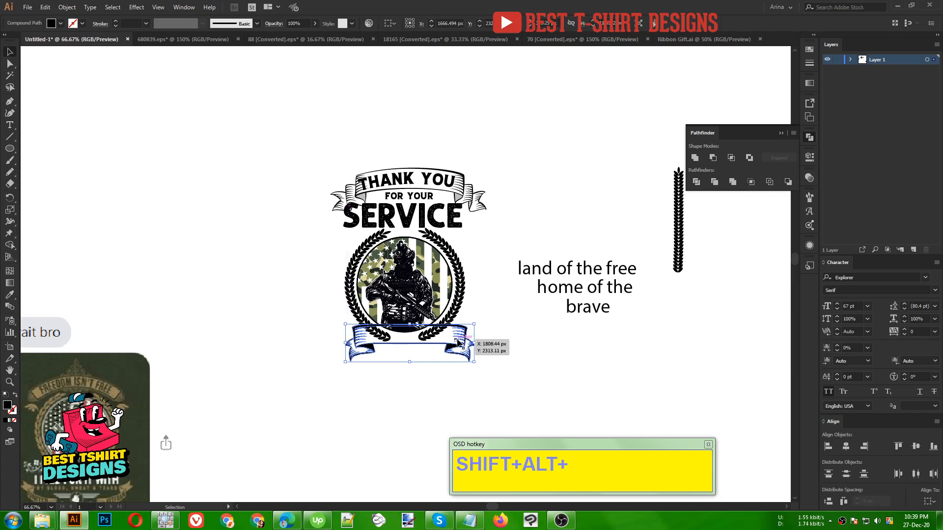
scroll(459, 340, up, 1)
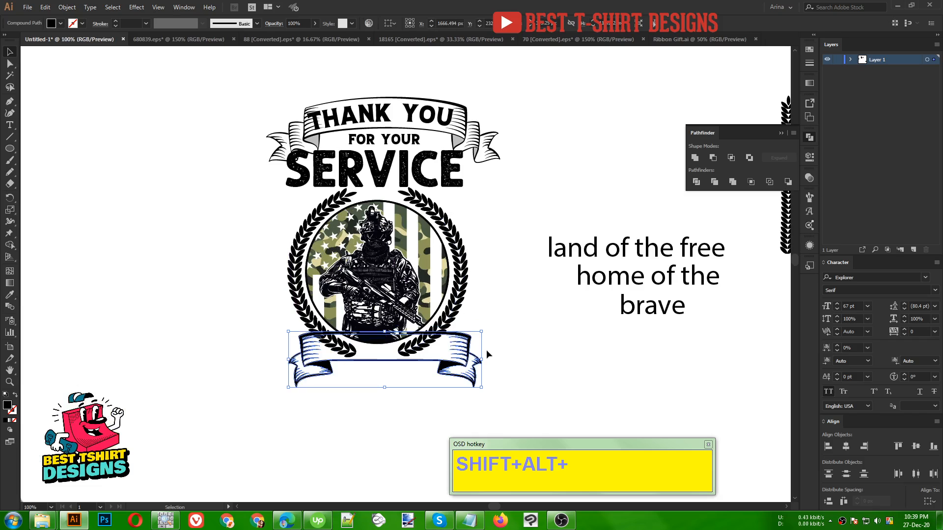
click(496, 154)
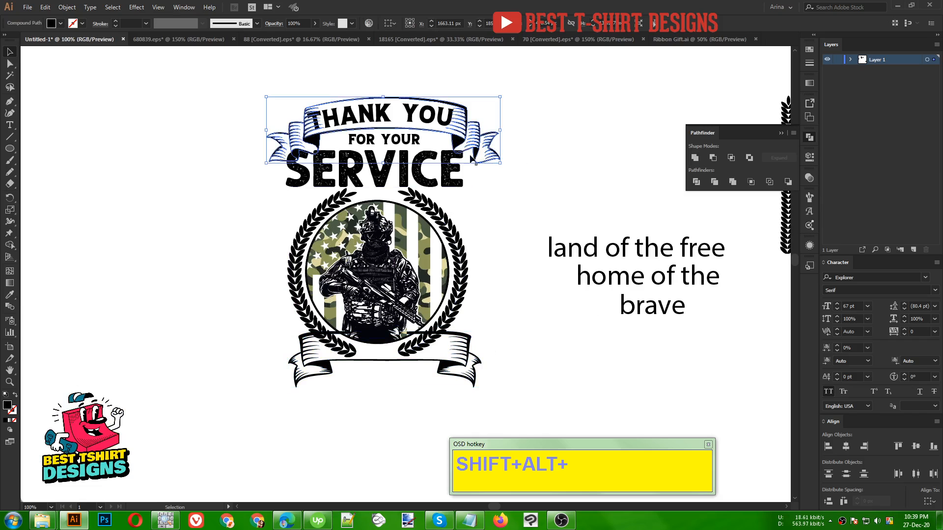
- Enlarge the lower ribbon on both sides to match the "THANK YOU" ribbon's width and nudge it down
click(475, 366)
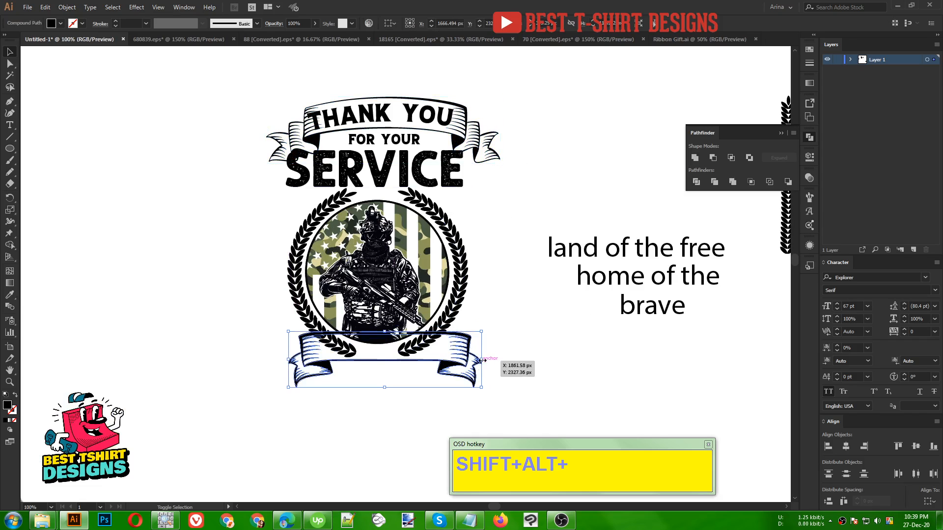
drag(484, 360, 500, 360)
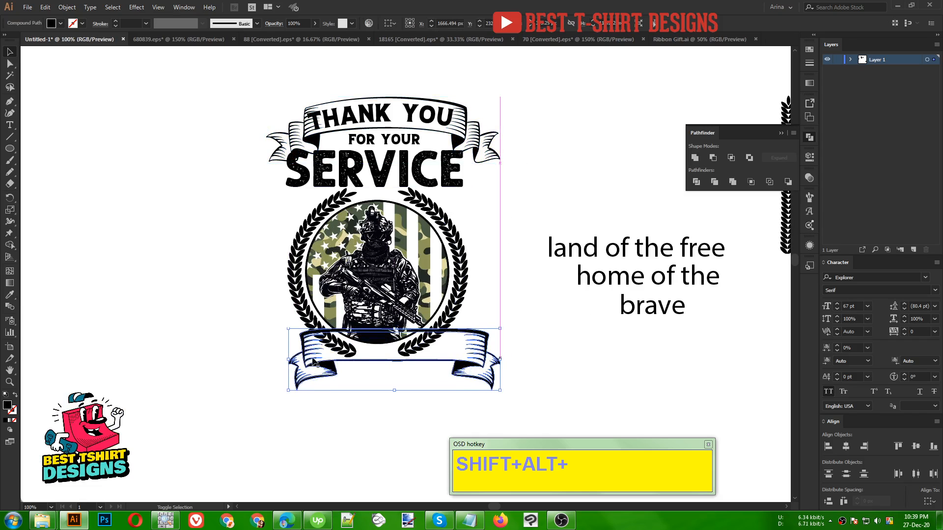
drag(289, 361, 268, 363)
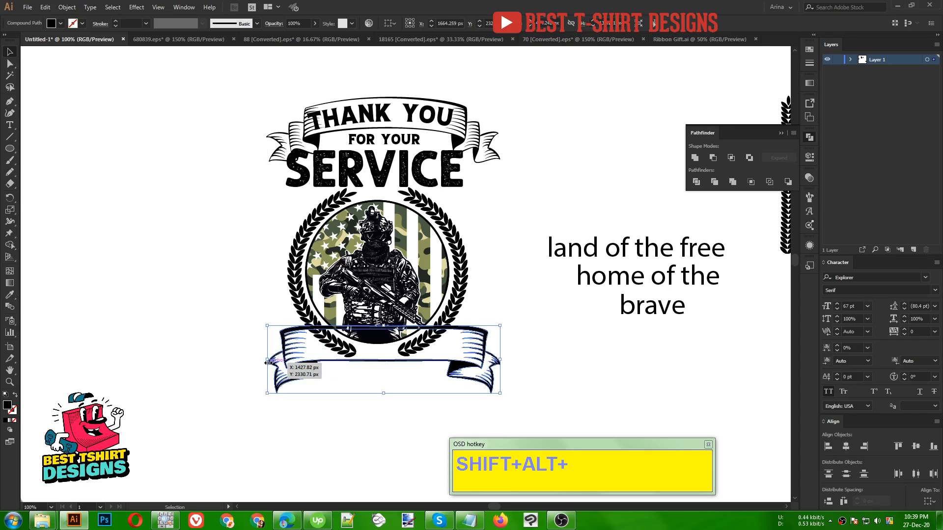
key(Down)
key(Down)
key(Down)
key(Down)
key(Down)
key(Down)
key(Down)
key(Down)
key(Down)
key(Down)
key(Down)
key(Down)
key(Down)
key(Down)
key(Down)
key(Down)
key(Down)
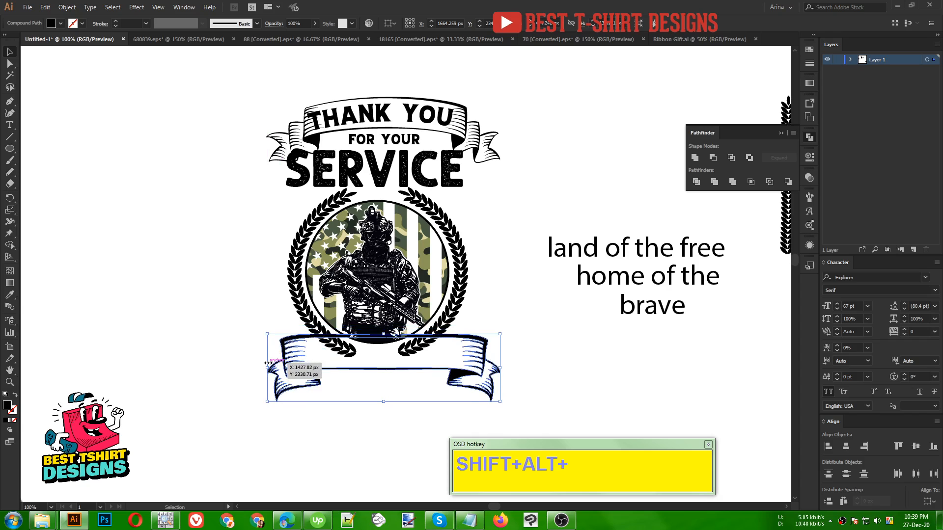
drag(472, 308, 394, 308)
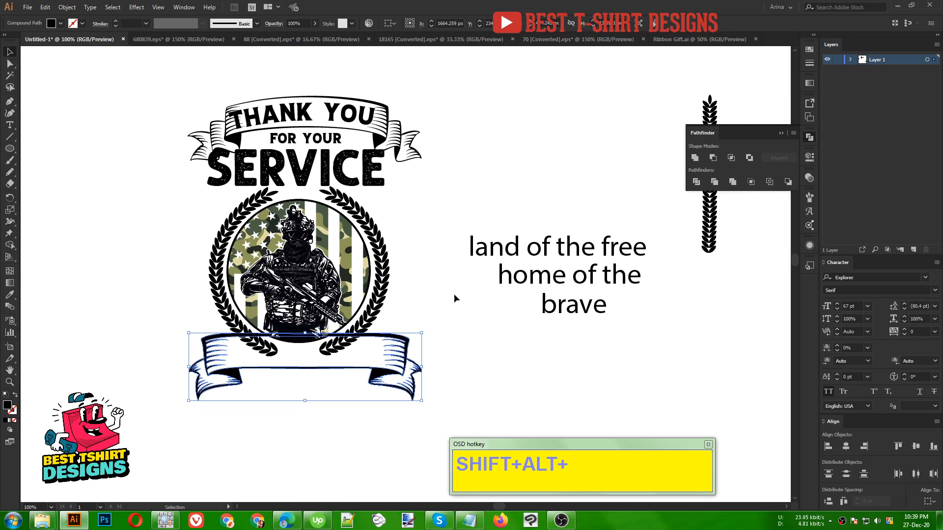
- Scale the lower ribbon down from its centre to slightly narrower than the wreath and nudge it up under the soldier
drag(421, 366, 388, 367)
key(Up)
key(Up)
key(Up)
key(Up)
key(Up)
key(Up)
key(Up)
key(Up)
key(Up)
key(Up)
key(Up)
key(Up)
key(Up)
key(Up)
key(Up)
key(Up)
key(Up)
key(Up)
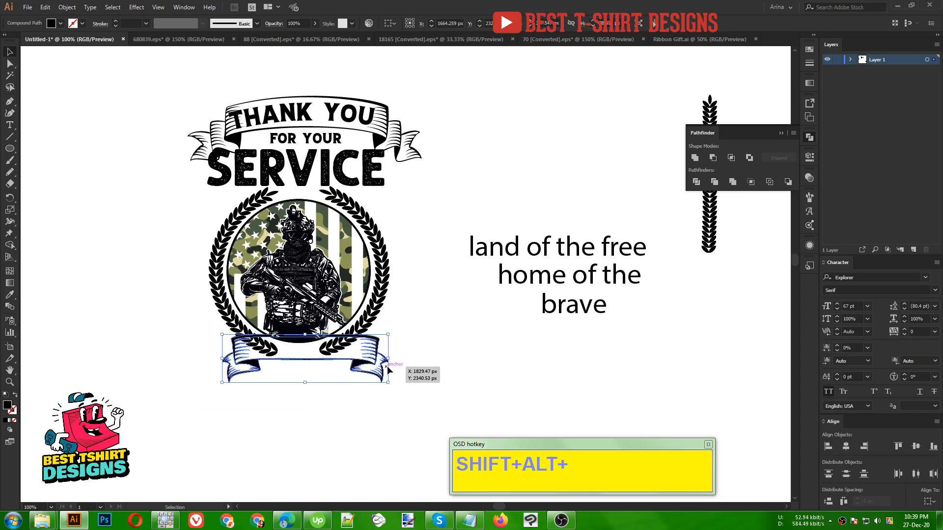
scroll(280, 354, up, 1)
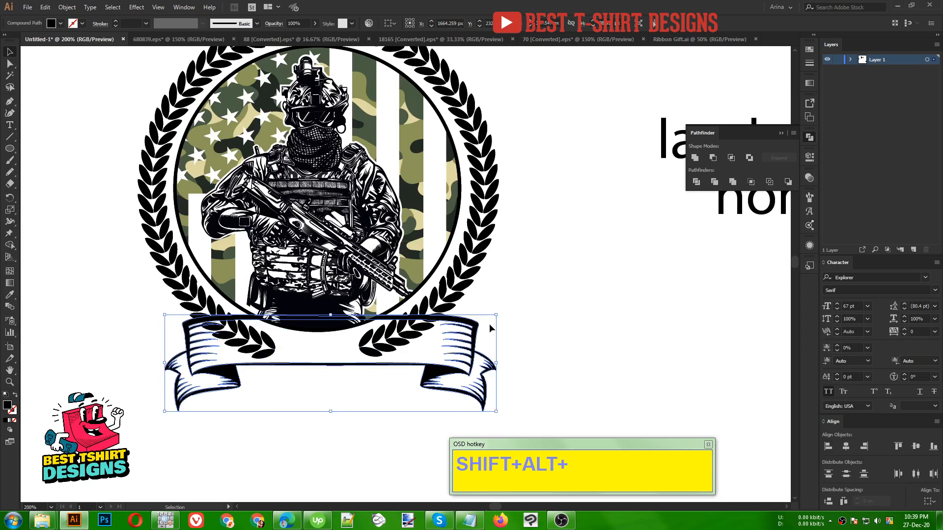
scroll(388, 342, down, 1)
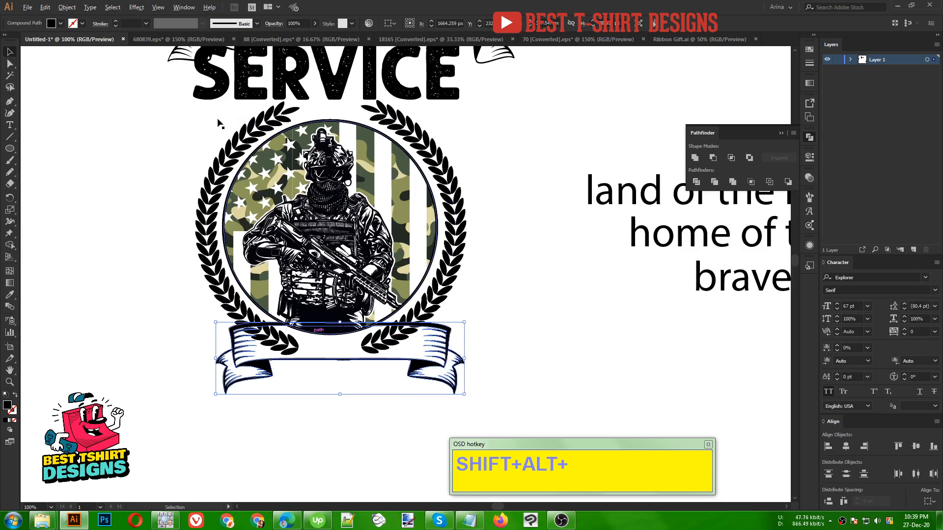
- Centre all elements of the badge design horizontally, from the "THANK YOU" ribbon to the lower ribbon
scroll(199, 107, down, 1)
drag(198, 90, 416, 405)
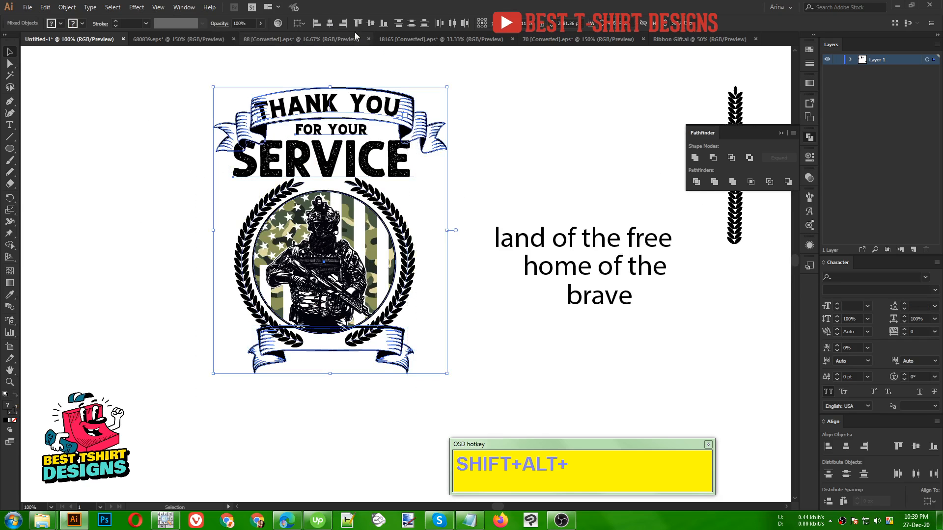
key(alt+shift+c)
click(422, 189)
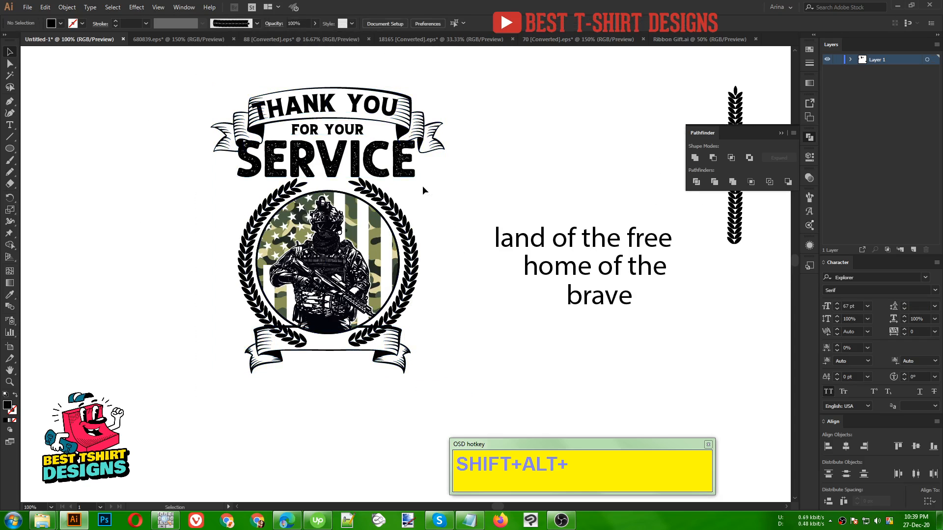
- Apply the "THANK YOU" lettering's Explorer style to "land of the free" and scale it to 41.95 pt over the lower ribbon
drag(549, 246, 505, 369)
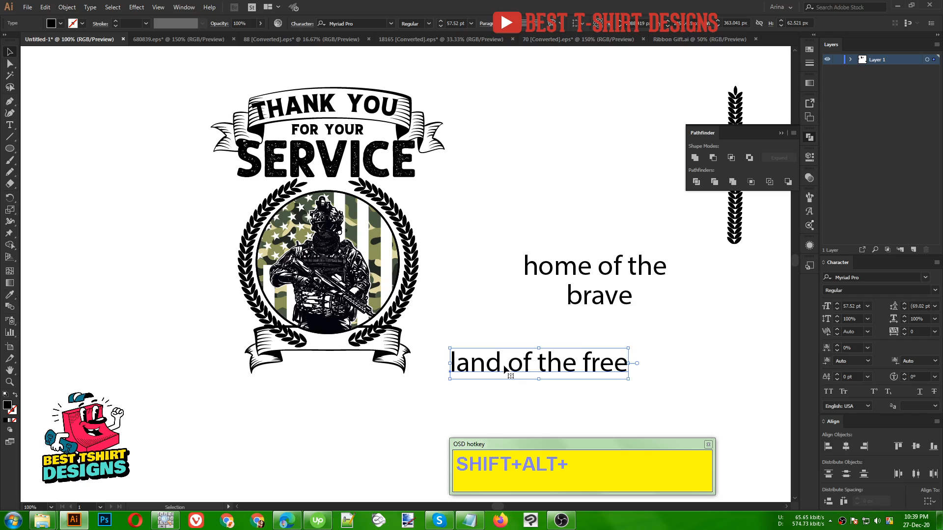
key(i)
click(345, 102)
key(v)
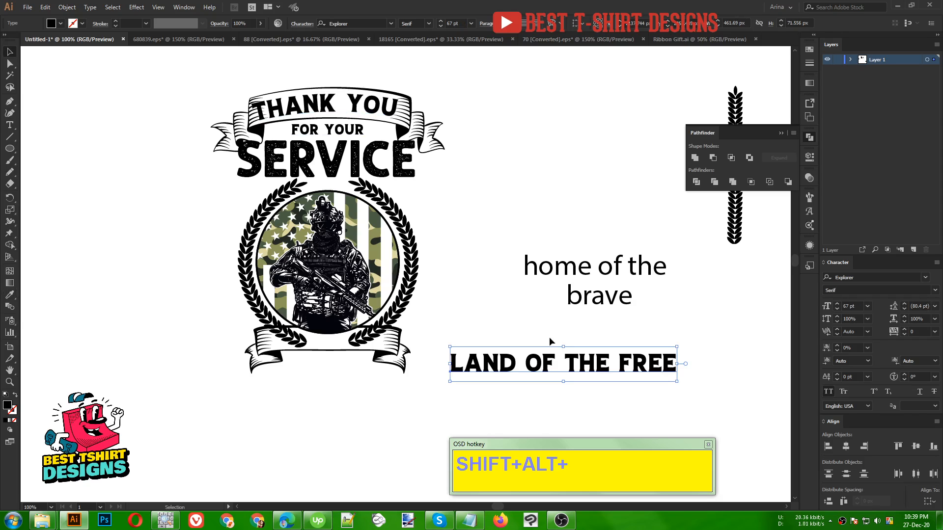
drag(679, 364, 379, 341)
scroll(309, 319, up, 2)
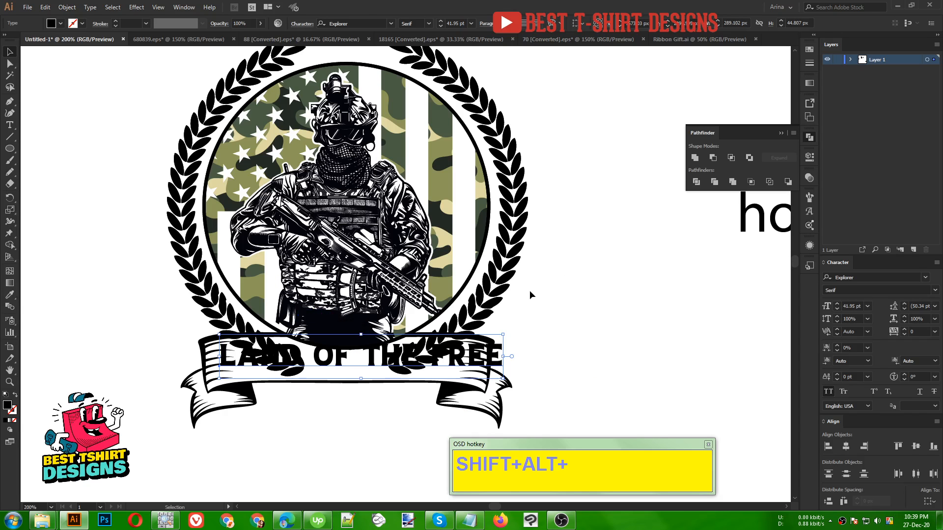
- Change the "LAND OF THE FREE" font to STENCILAND, scale it to 27.69 pt and place it beside the lower ribbon
click(359, 22)
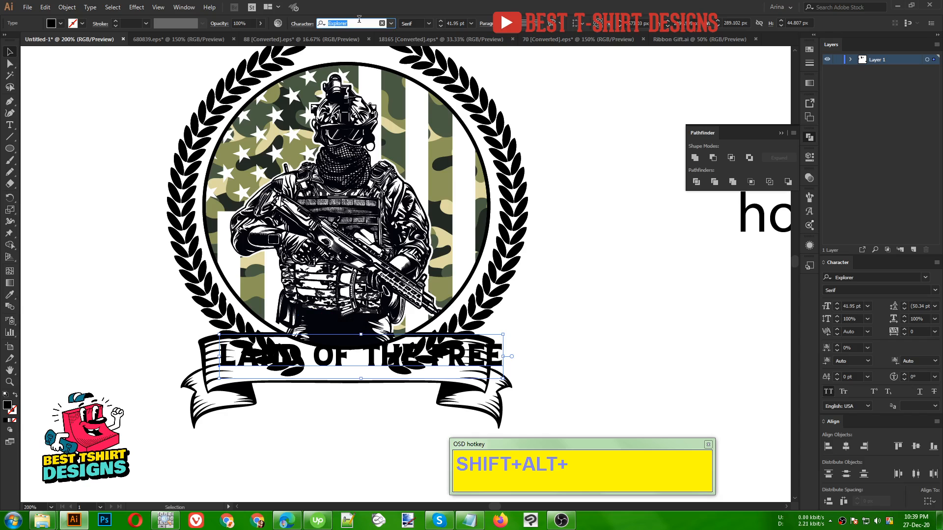
text(sten)
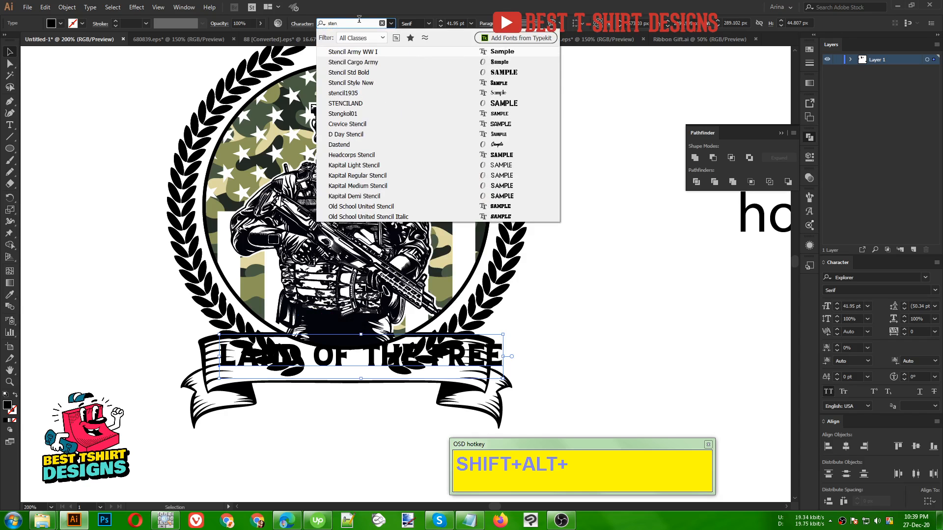
click(354, 103)
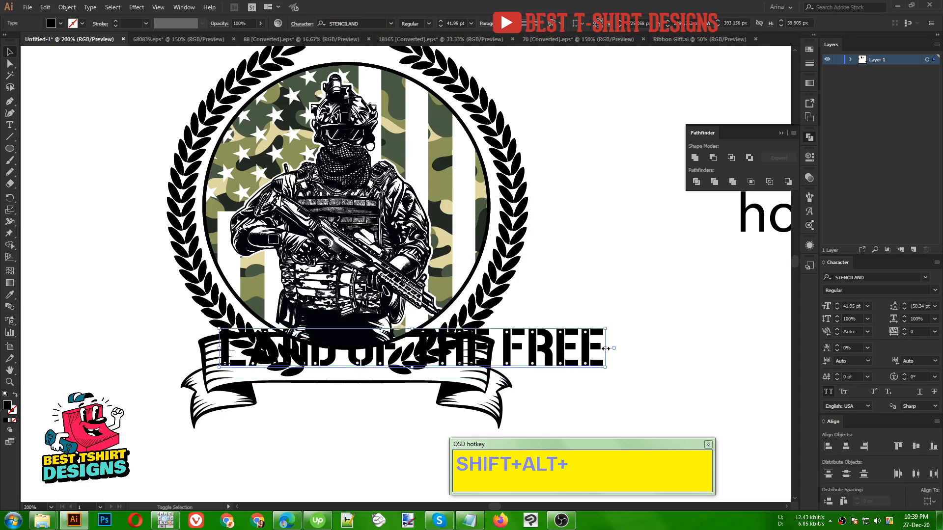
drag(606, 348, 759, 327)
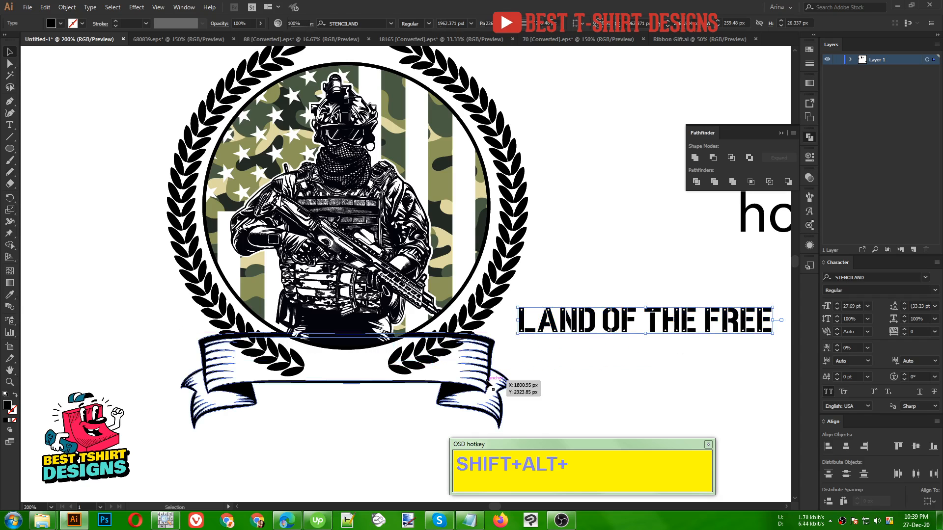
- Try to offset the lower ribbon's path by 3 px with miter joins and a miter limit of 4, using the preview
click(355, 352)
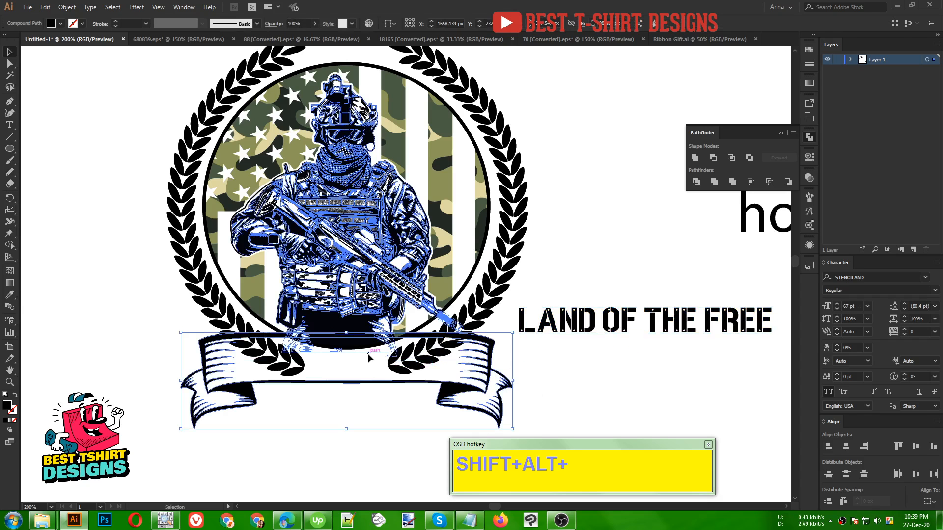
click(67, 8)
mouse_move(78, 232)
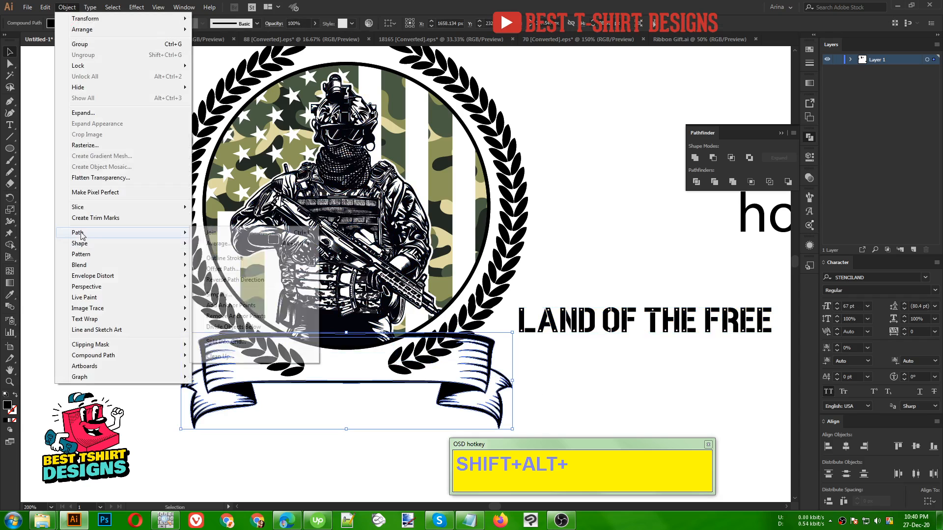
click(224, 270)
click(609, 137)
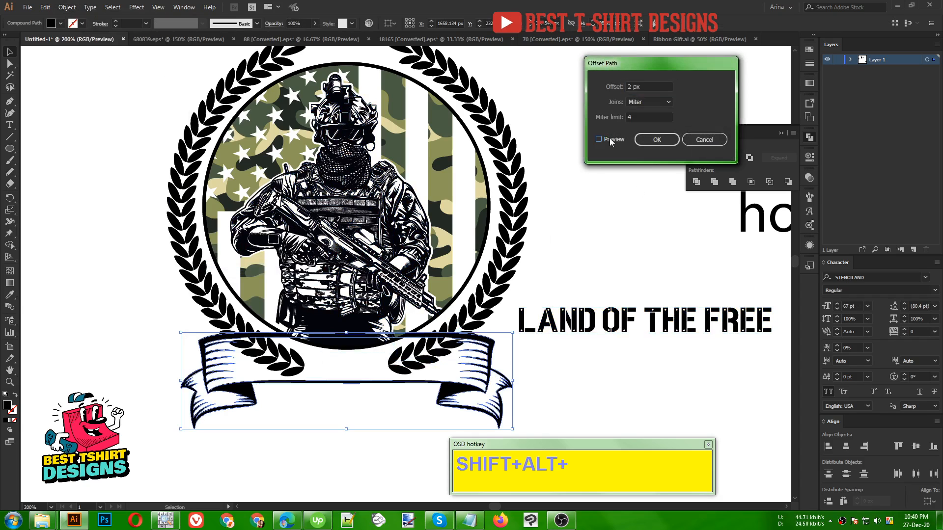
scroll(653, 86, up, 2)
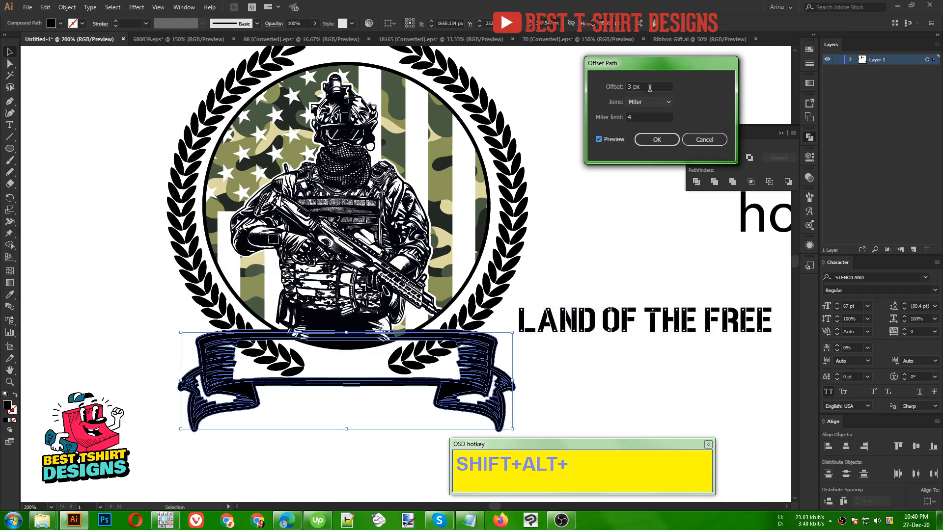
click(649, 140)
click(609, 163)
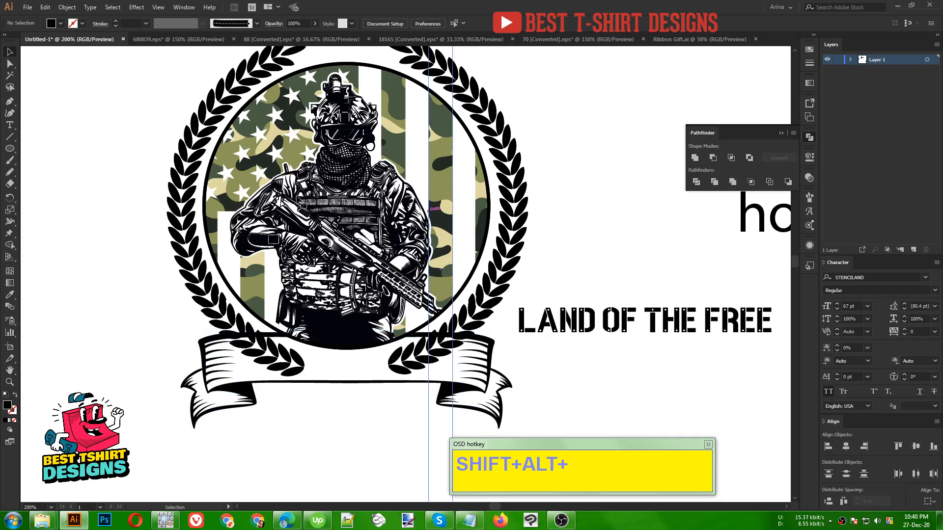
- Add a non-clipping opacity mask to the soldier badge from the lower ribbon's offset outline, united into one solid shape
click(426, 234)
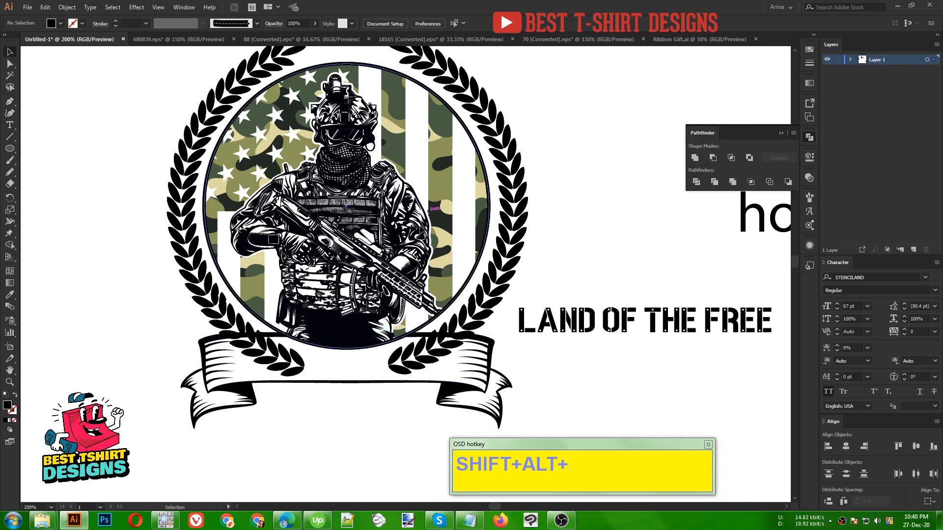
click(807, 179)
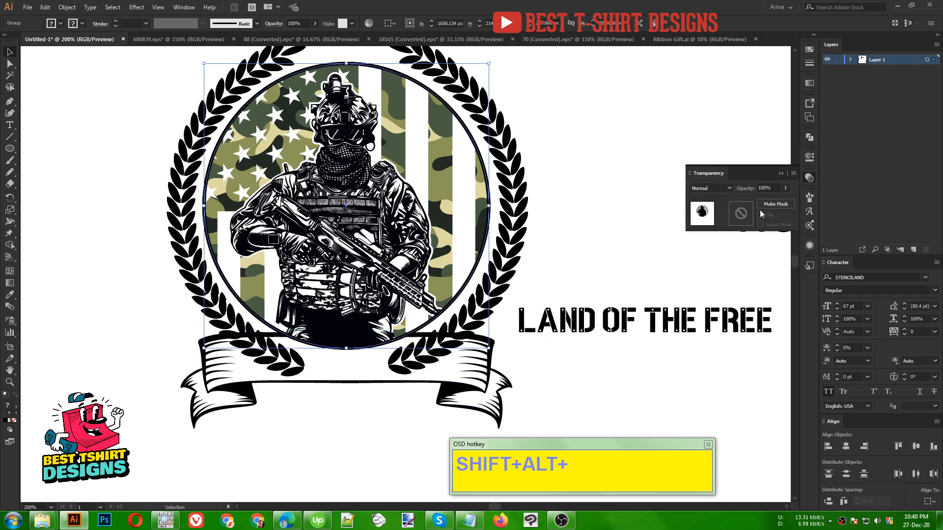
click(742, 213)
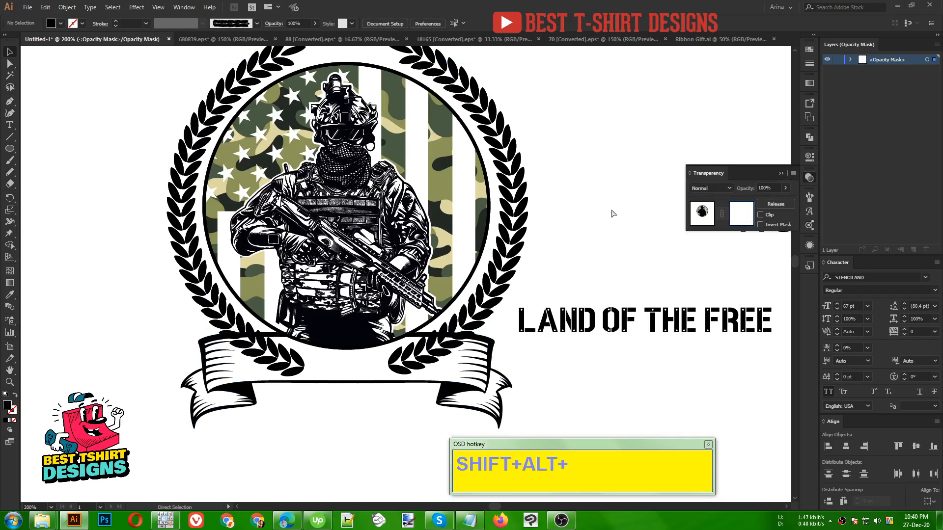
key(ctrl+f)
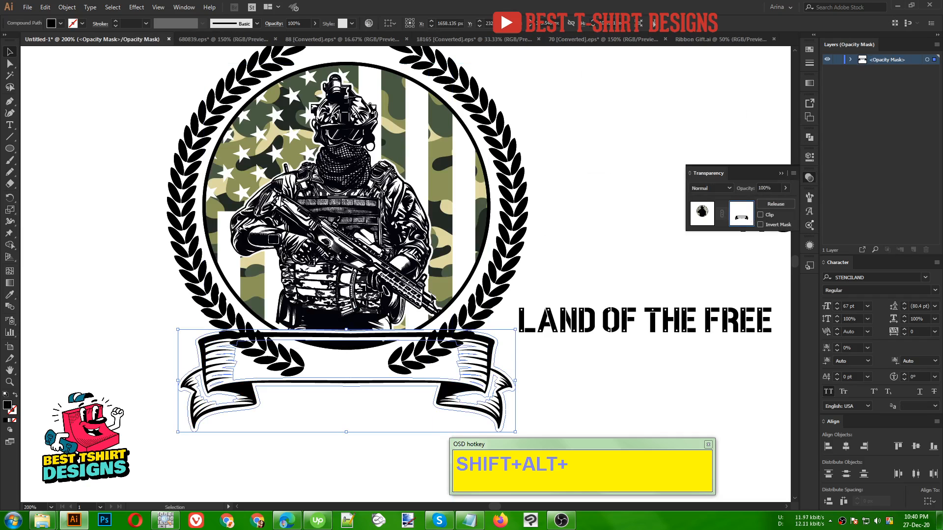
click(809, 138)
click(695, 158)
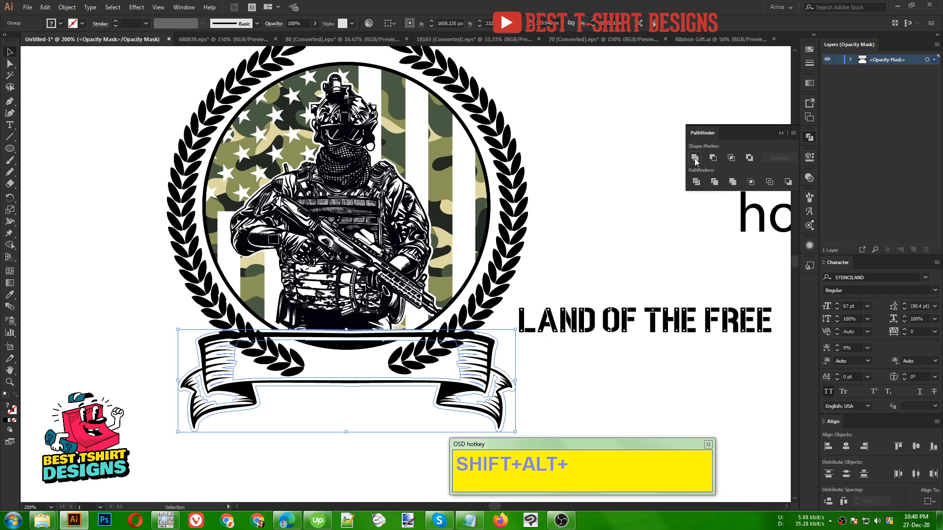
click(809, 177)
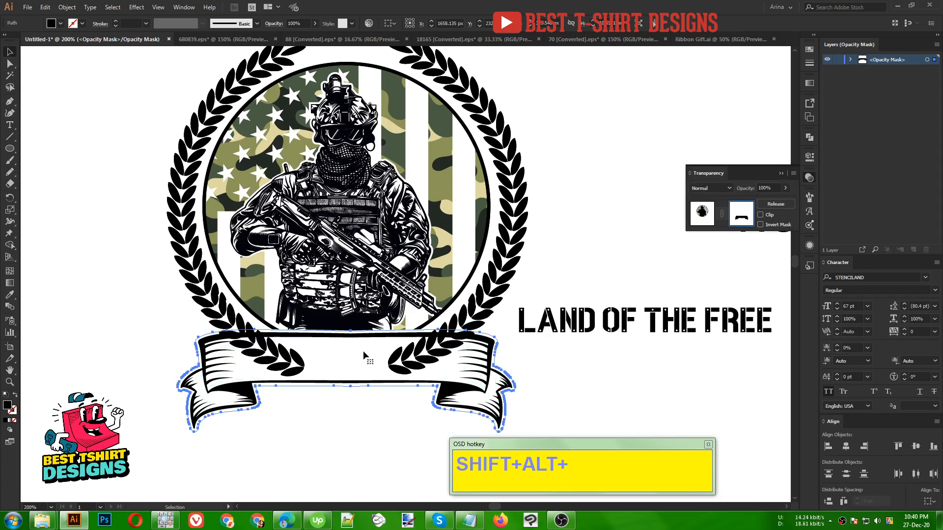
- Mask the laurel wreath with the same solid ribbon shape, with Clip turned off, and return to the artwork
click(473, 316)
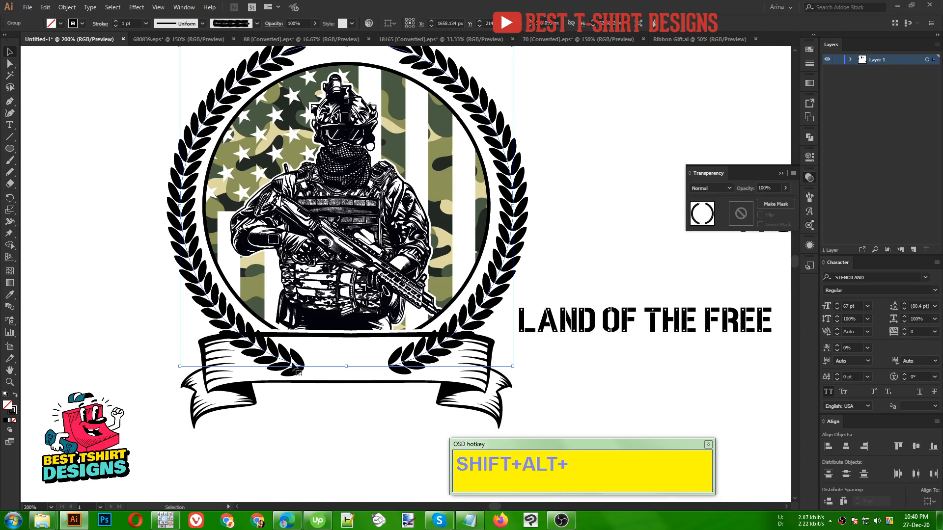
click(775, 203)
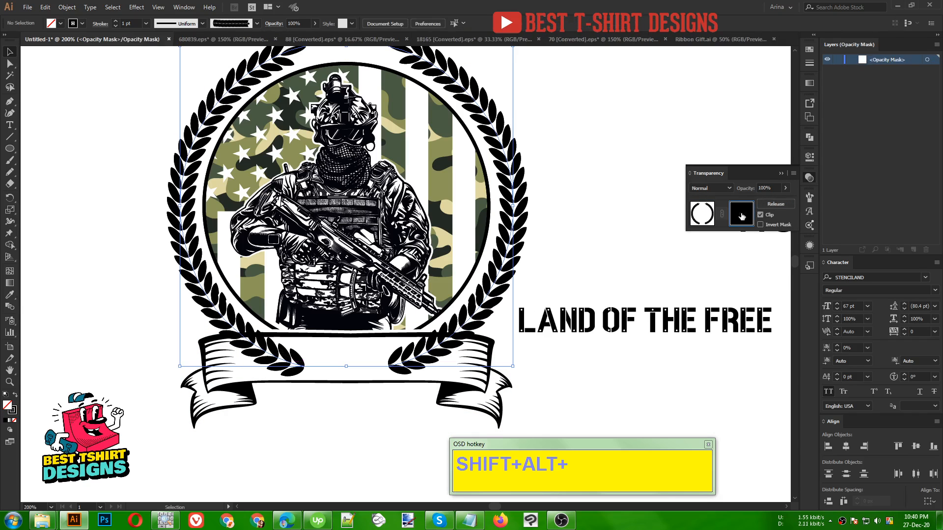
click(759, 215)
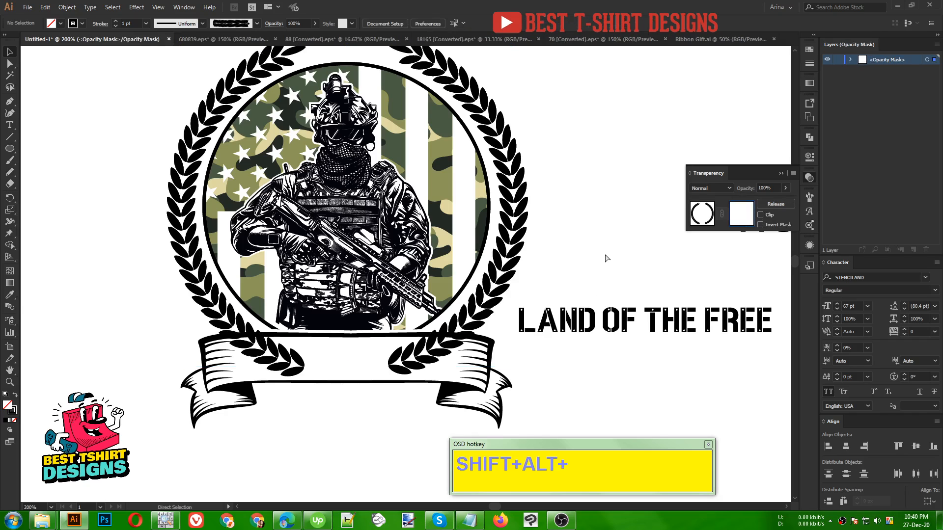
key(ctrl+f)
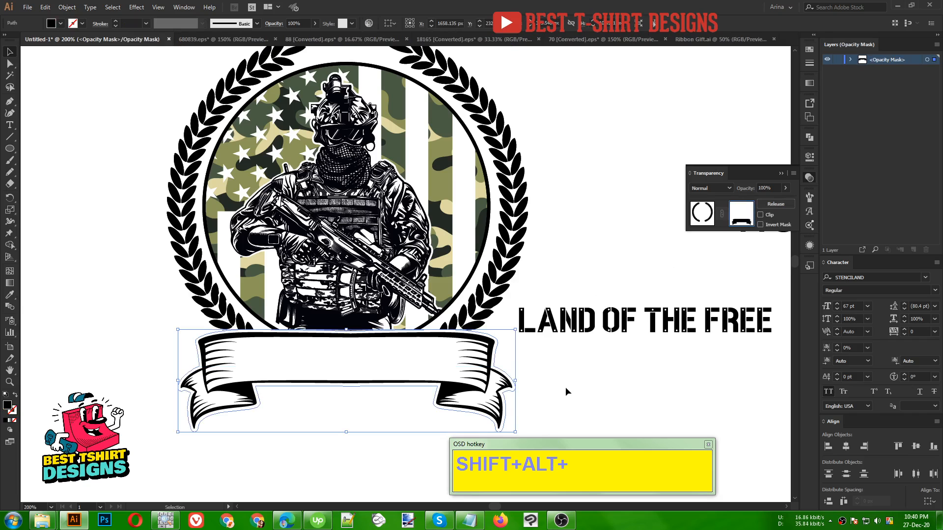
click(702, 214)
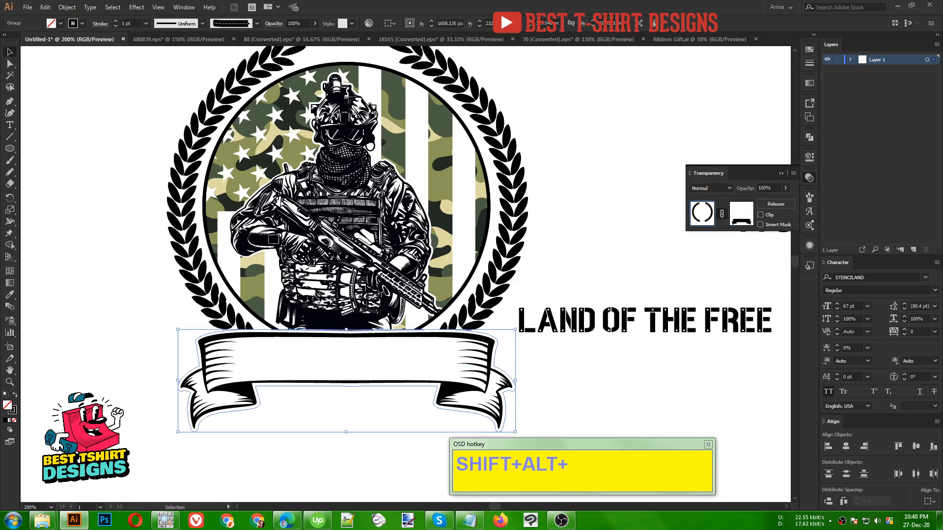
key(ctrl+minus)
click(502, 237)
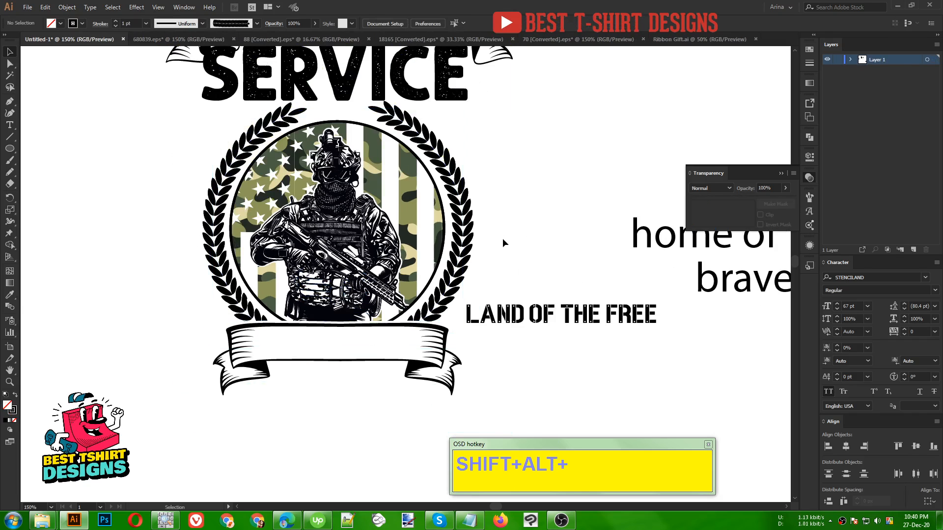
- Move the "LAND OF THE FREE" text onto the middle of the lower ribbon
scroll(501, 261, up, 3)
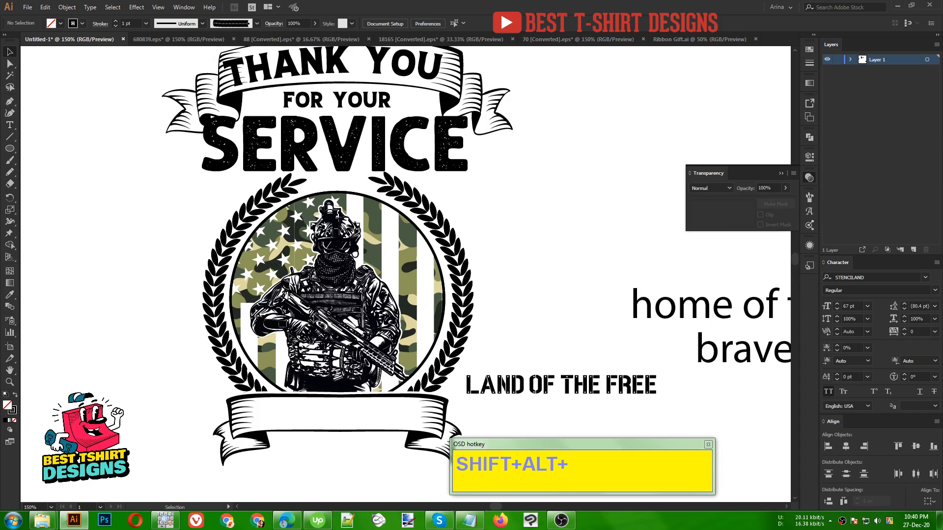
scroll(426, 330, down, 1)
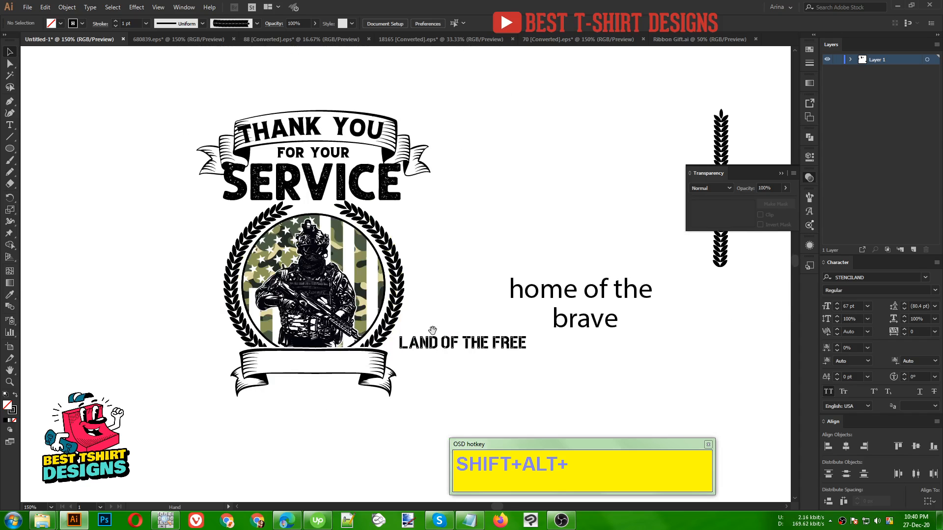
scroll(417, 339, up, 1)
drag(380, 383, 377, 309)
drag(538, 259, 281, 277)
scroll(281, 276, up, 1)
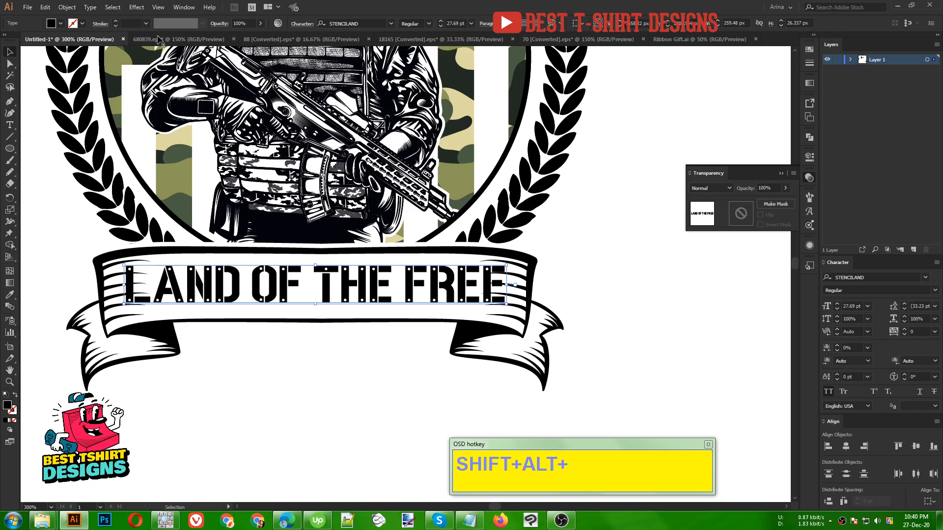
- Apply an Arc warp to "LAND OF THE FREE" with a 7% horizontal bend
click(137, 6)
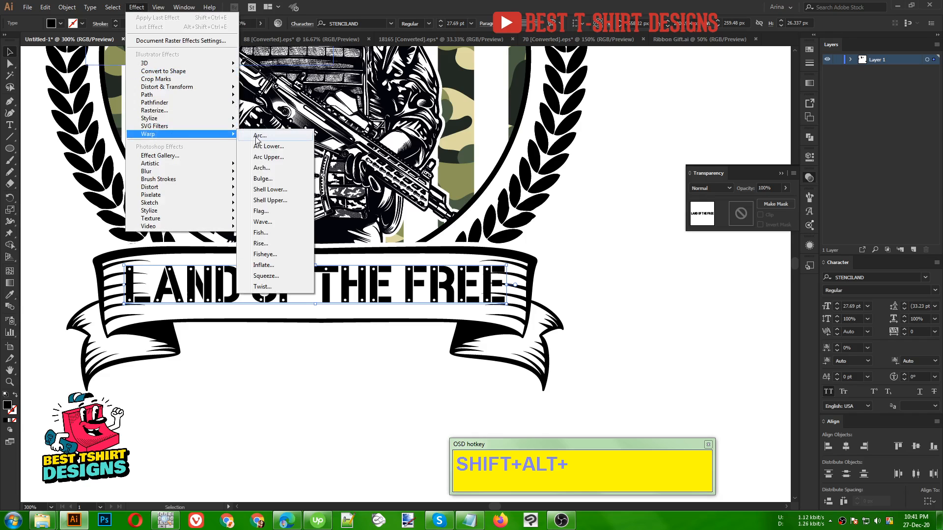
click(258, 138)
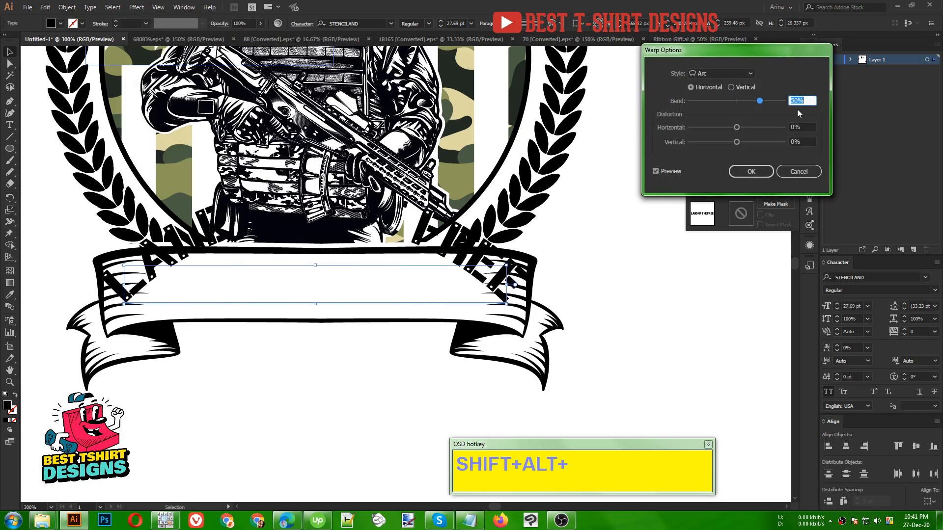
text(10)
double_click(808, 99)
text(5)
key(Tab)
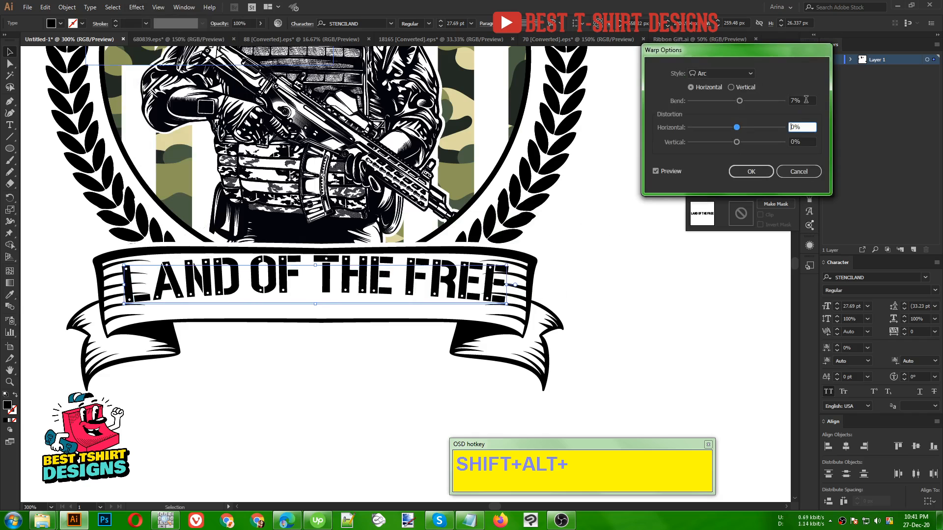
click(745, 170)
- Nudge the arched "LAND OF THE FREE" down so it sits vertically centred in the ribbon band
key(Down)
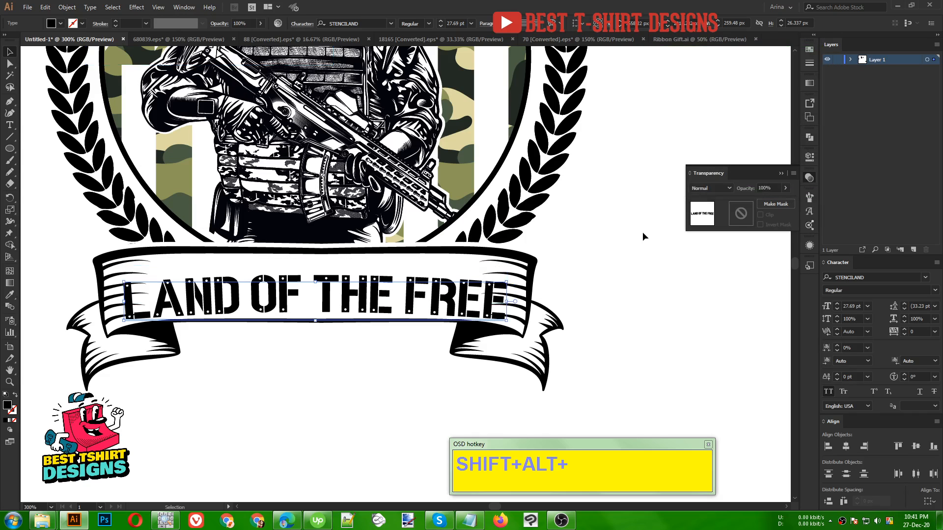
key(Up)
key(Down)
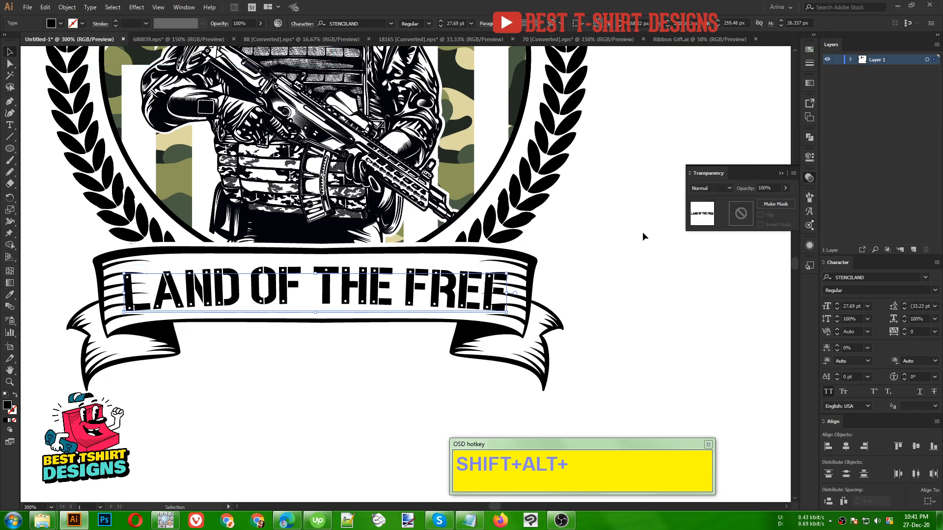
scroll(287, 296, up, 1)
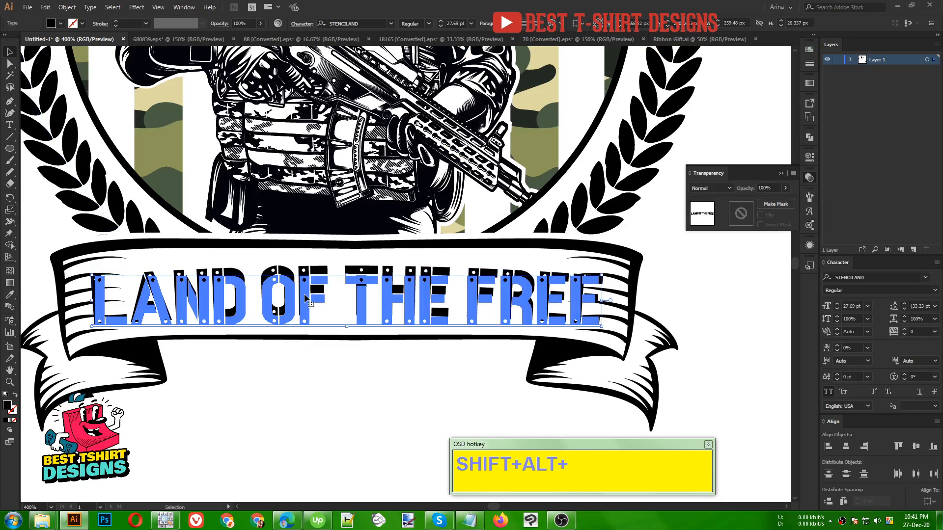
drag(305, 292, 304, 291)
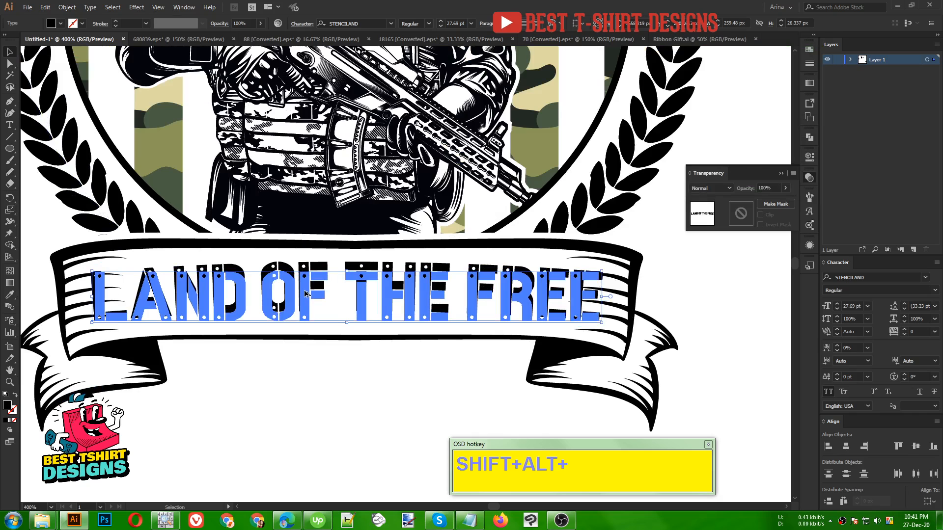
scroll(305, 294, down, 2)
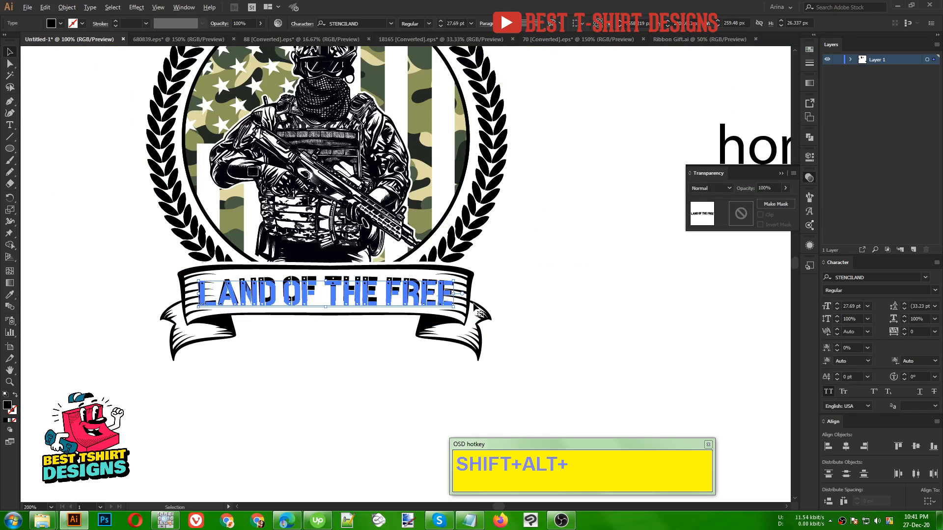
- Apply the "FOR YOUR" lettering's Explorer style to "home of the", scale it to 35.91 pt and place it between the lower ribbon's tails
scroll(305, 294, down, 2)
click(483, 294)
drag(585, 223, 517, 298)
scroll(514, 352, up, 2)
key(i)
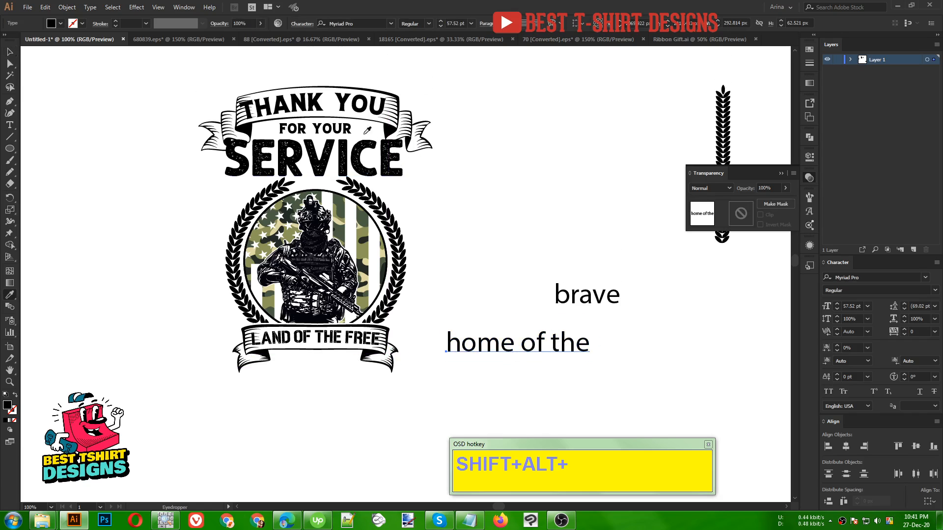
click(340, 126)
key(v)
drag(533, 351, 394, 348)
scroll(321, 368, up, 2)
scroll(624, 283, down, 1)
scroll(624, 284, up, 2)
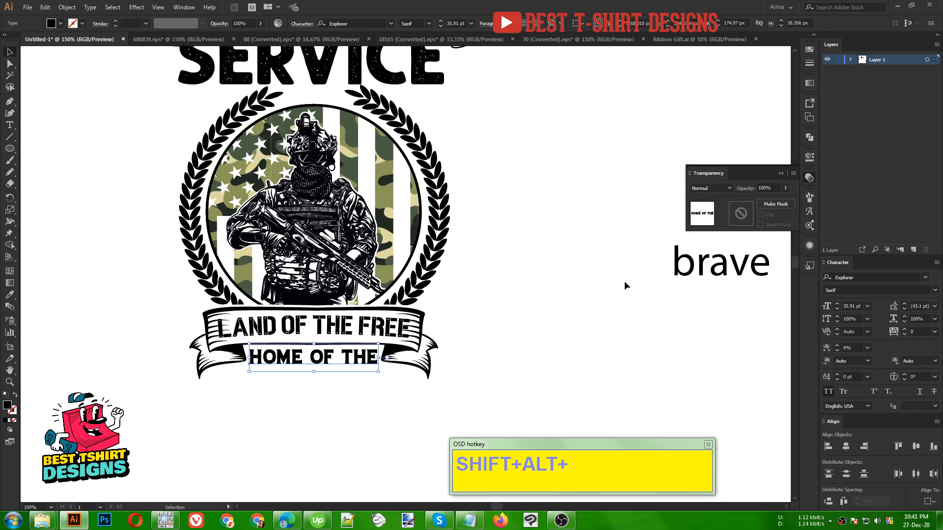
- Apply the "SERVICE" lettering's Balbeer Rustic style to "brave", scale it to 85.19 pt and place it under "HOME OF THE"
drag(715, 267, 328, 420)
key(i)
click(383, 80)
key(v)
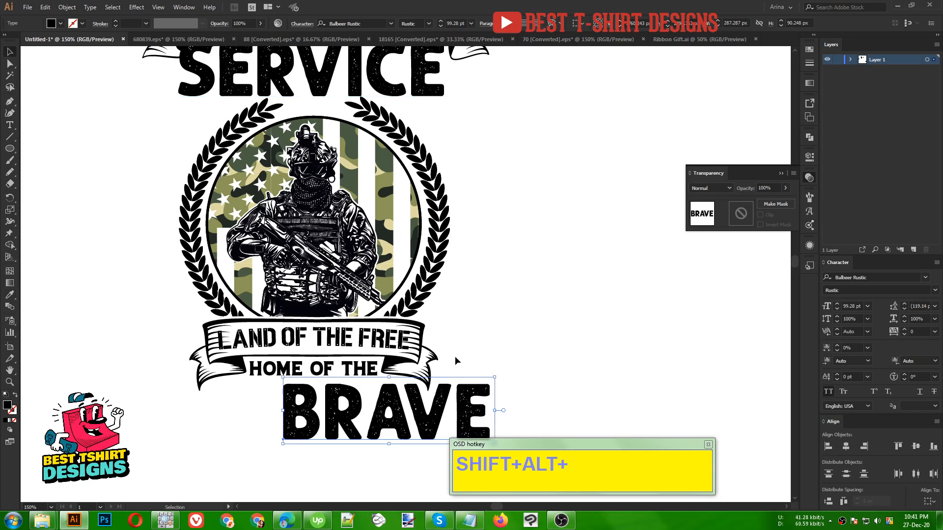
scroll(466, 309, down, 1)
drag(466, 387, 431, 372)
scroll(445, 383, up, 1)
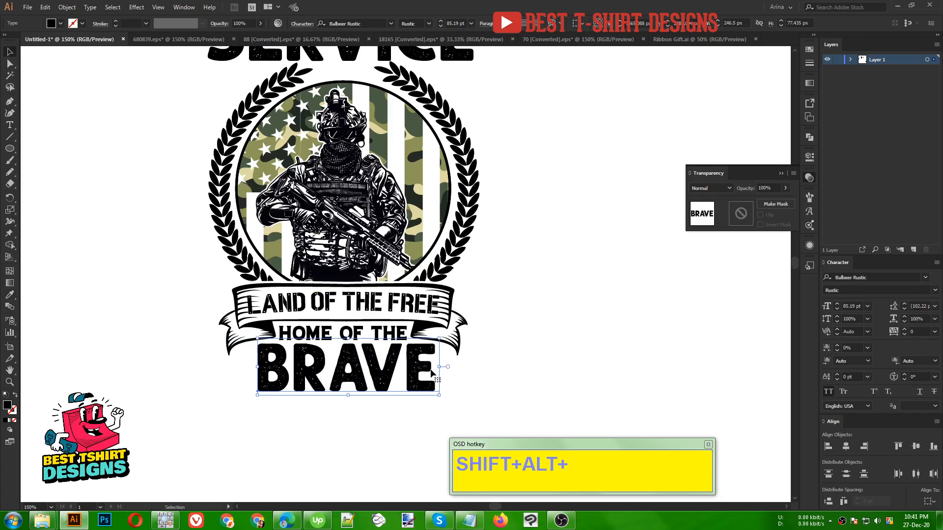
key(ctrl+minus)
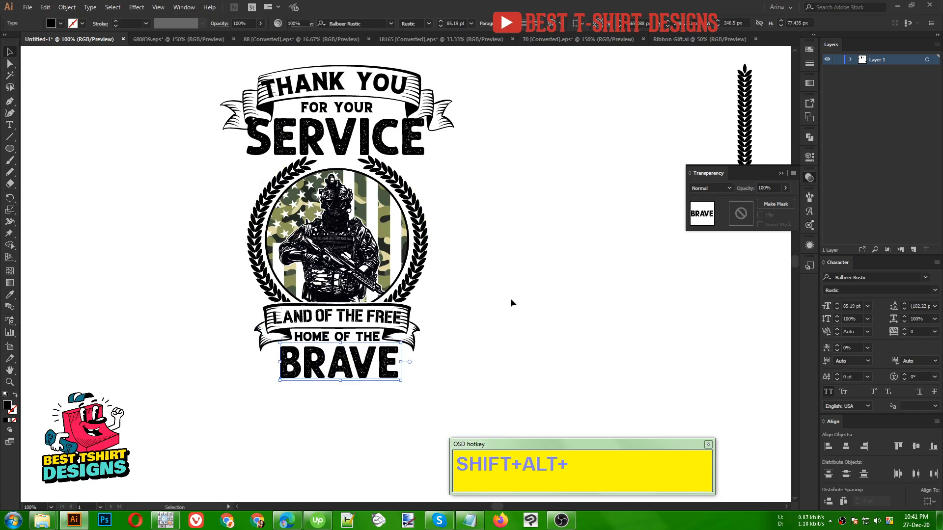
click(511, 299)
scroll(510, 299, up, 1)
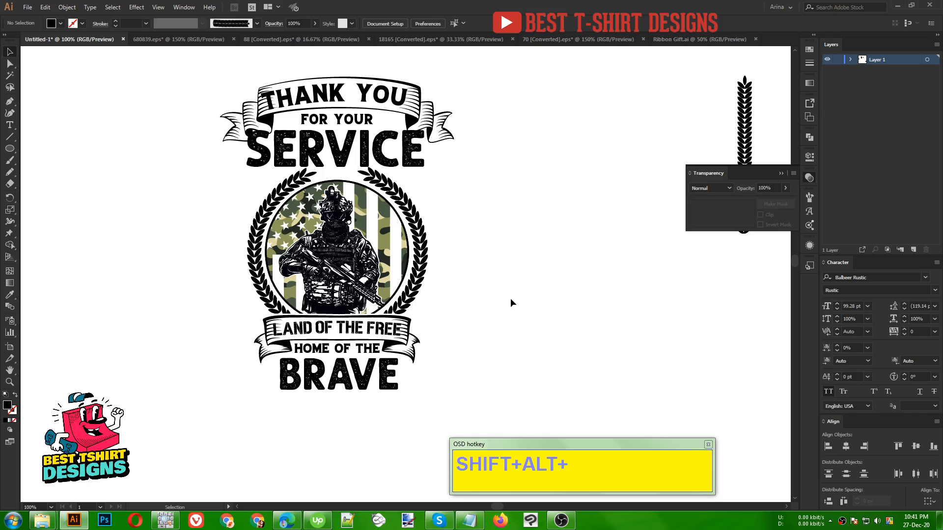
scroll(317, 342, down, 1)
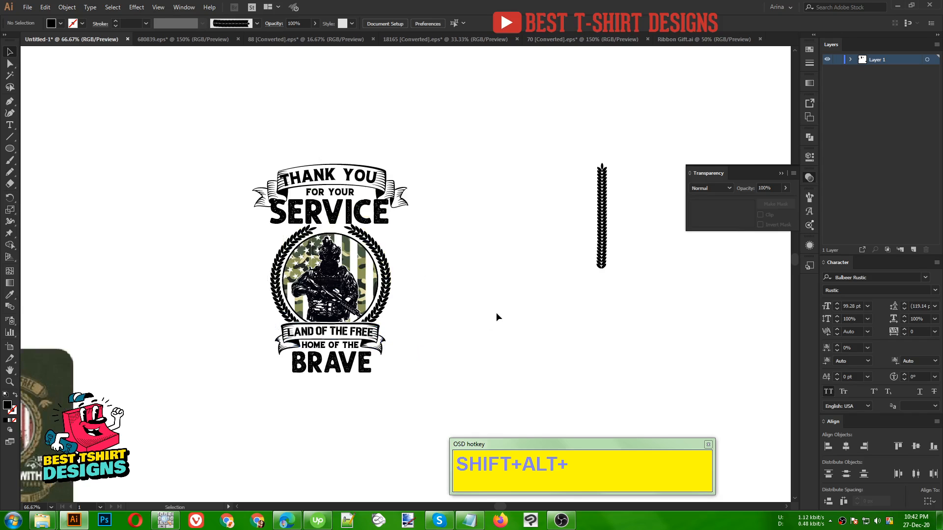
- Switch to Notepad, replace the slogan with "us veteran" and paste that text into the Illustrator design
click(470, 520)
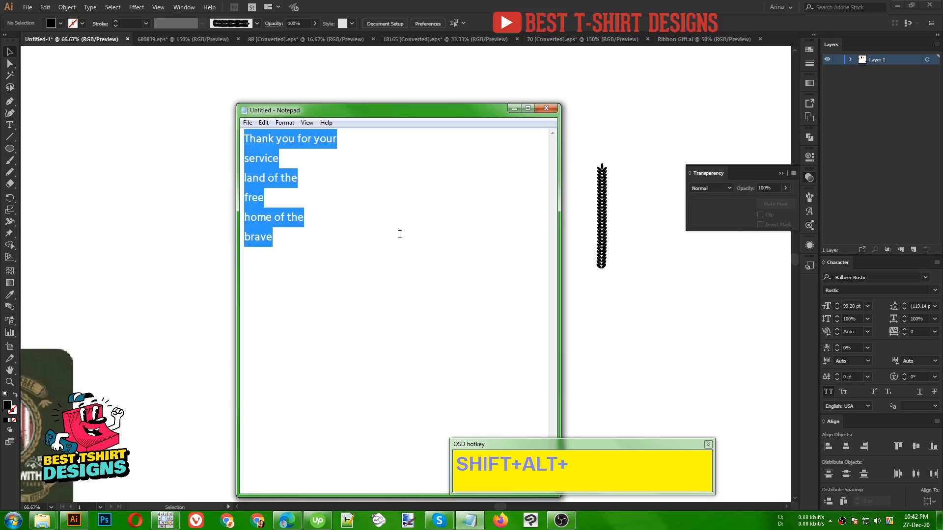
text(us veteran)
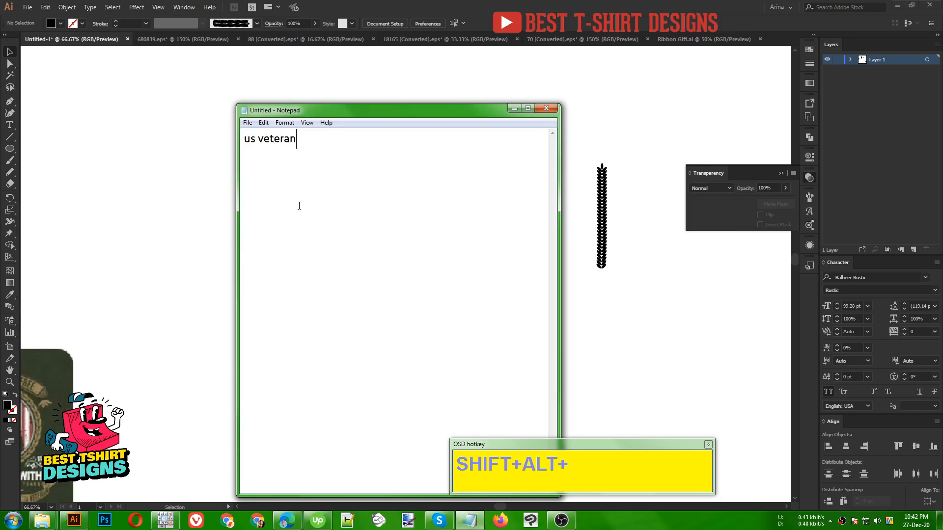
drag(304, 143, 195, 139)
key(ctrl+c)
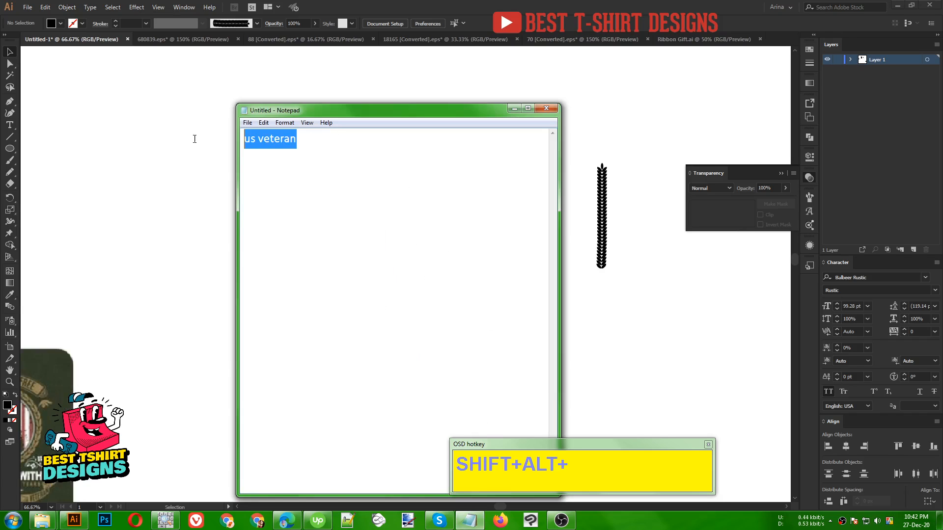
click(153, 190)
key(ctrl+v)
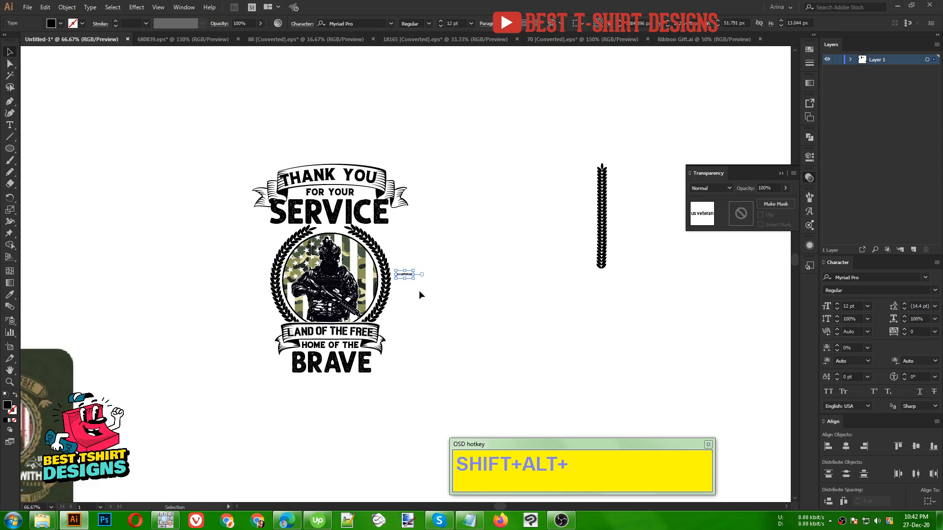
- Apply the "LAND OF THE FREE" lettering's STENCILAND style to "us veteran", scale it to 53.85 pt and place it under "BRAVE"
drag(414, 281, 372, 406)
key(i)
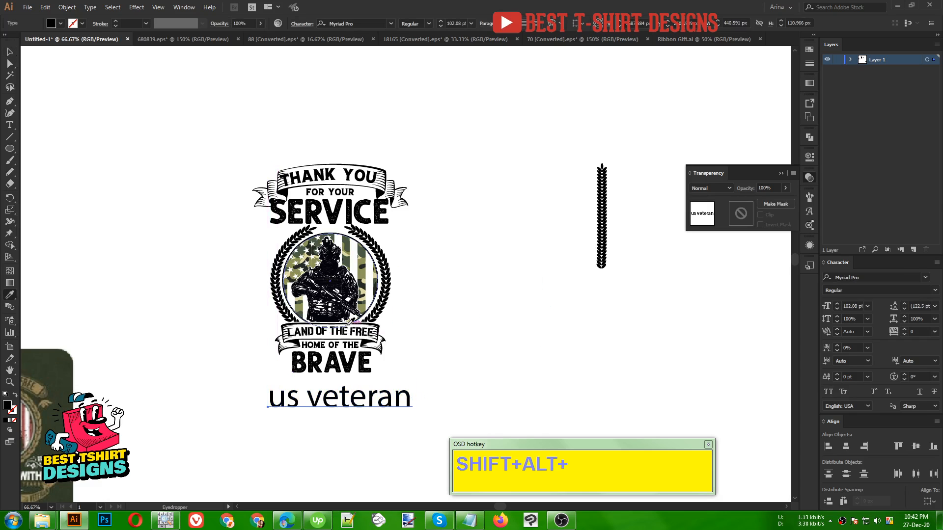
click(354, 365)
key(v)
scroll(329, 411, up, 2)
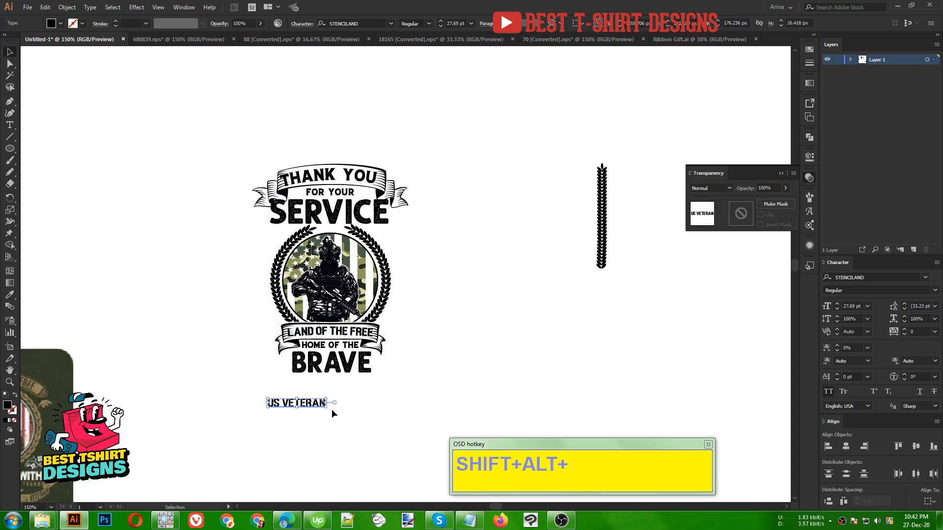
drag(325, 387, 416, 349)
scroll(417, 354, down, 1)
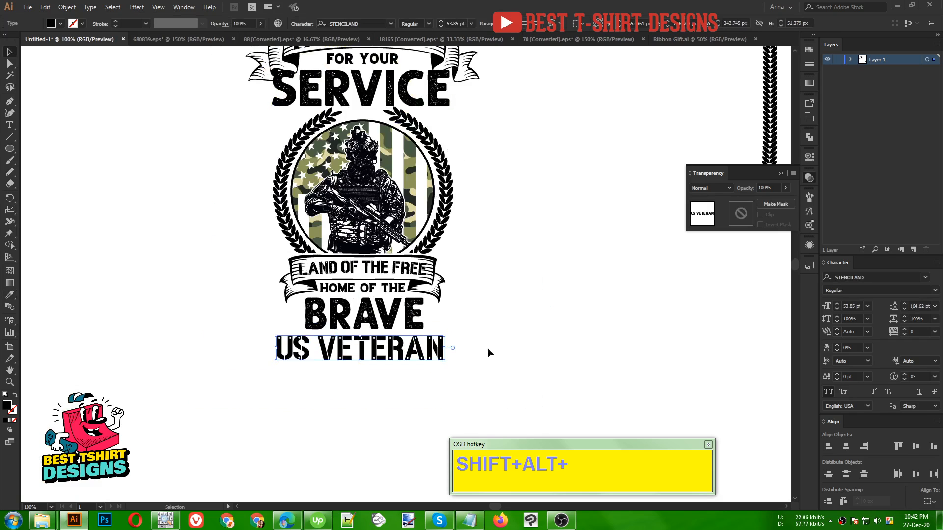
- Move the "THANK YOU FOR YOUR SERVICE" lettering and its ribbon off the badge into the empty space beside it
scroll(488, 349, up, 5)
drag(351, 290, 252, 287)
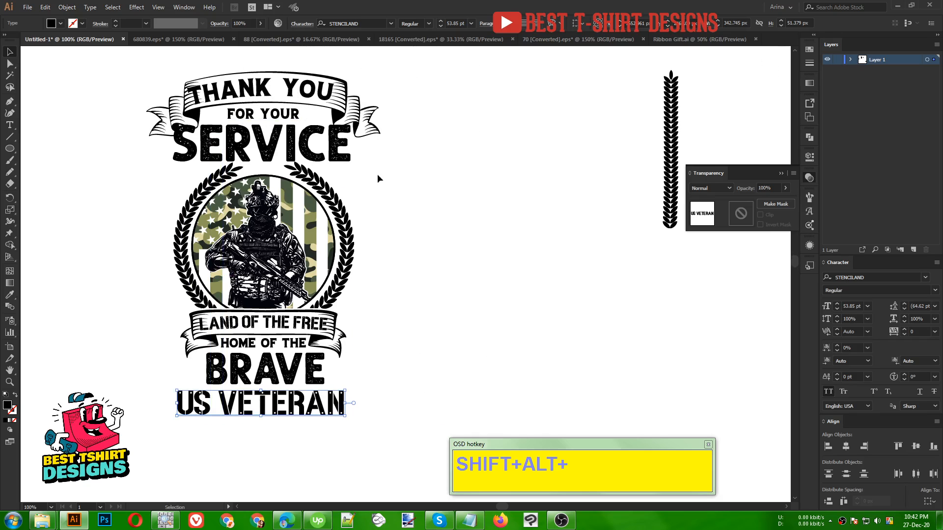
click(396, 185)
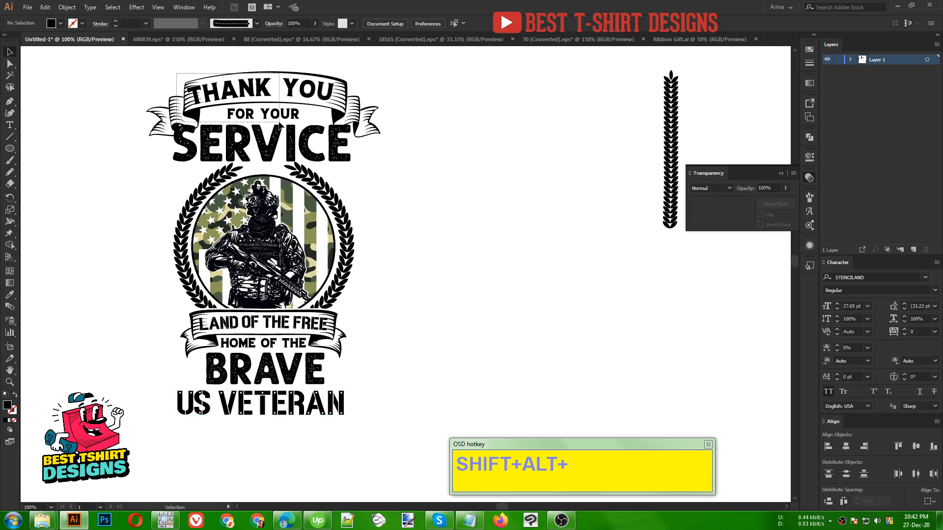
drag(309, 143, 585, 143)
- Convert "US VETERAN", "BRAVE", "HOME OF THE" and "LAND OF THE FREE" to outlines and expand their appearance
click(286, 388)
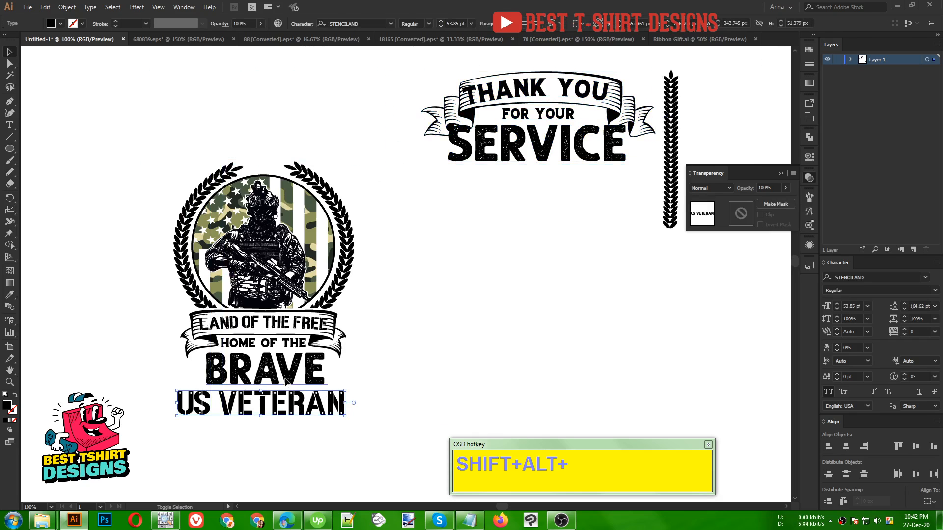
shift+click(273, 344)
shift+click(275, 325)
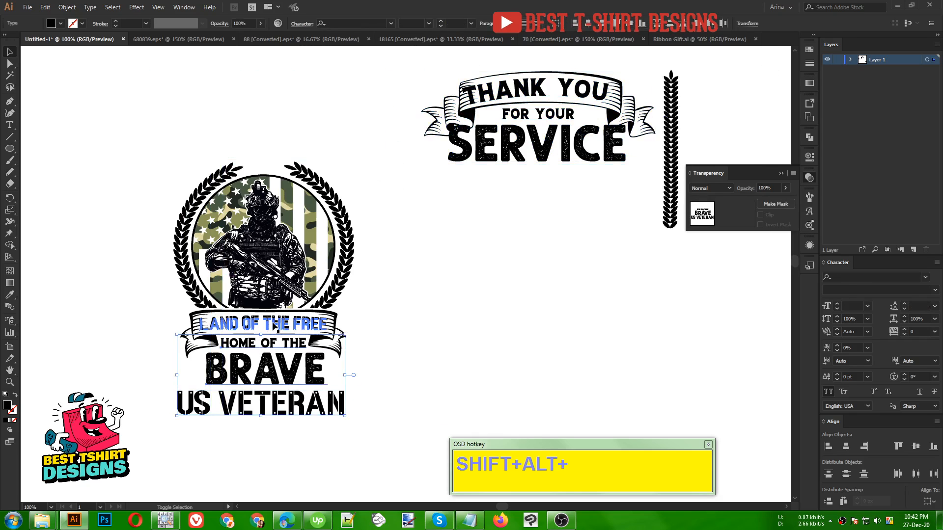
right_click(273, 324)
click(312, 200)
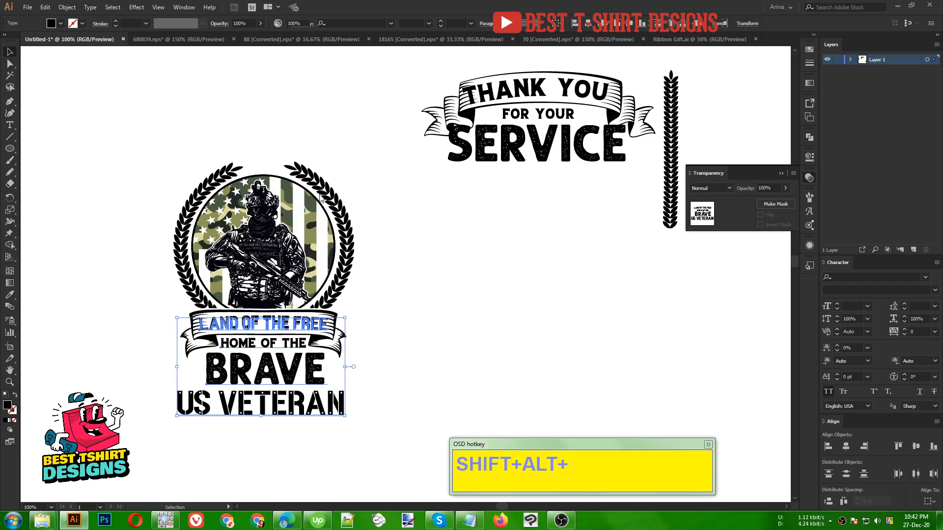
click(67, 7)
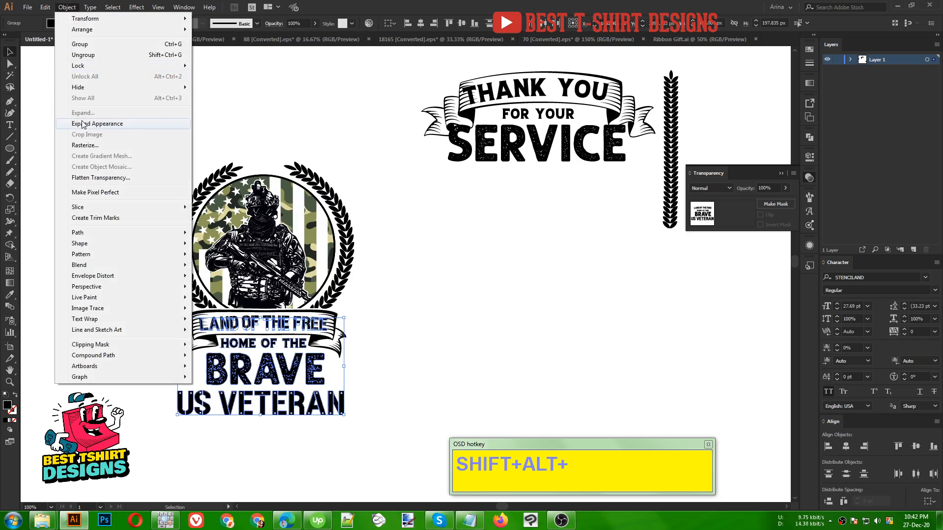
click(82, 124)
click(90, 296)
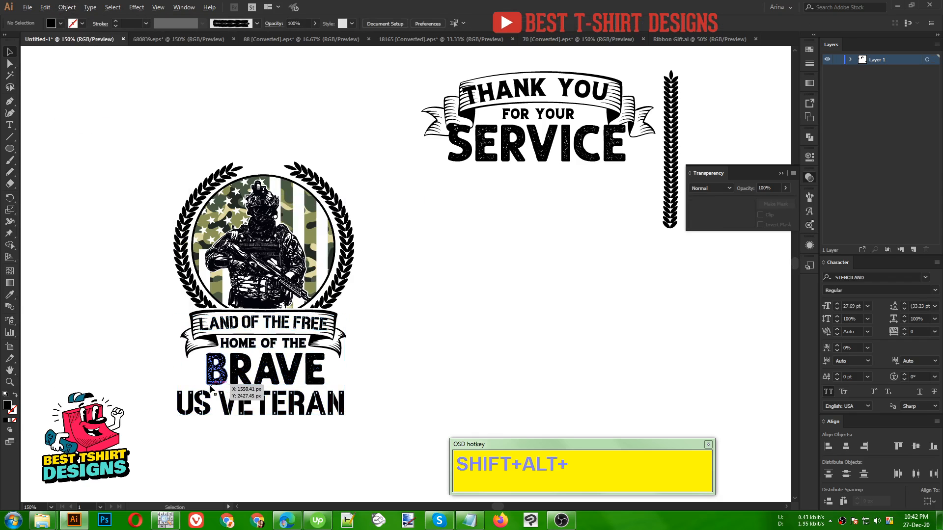
- Nudge "BRAVE" up close beneath "HOME OF THE" and enlarge it slightly about its centre
scroll(426, 355, up, 2)
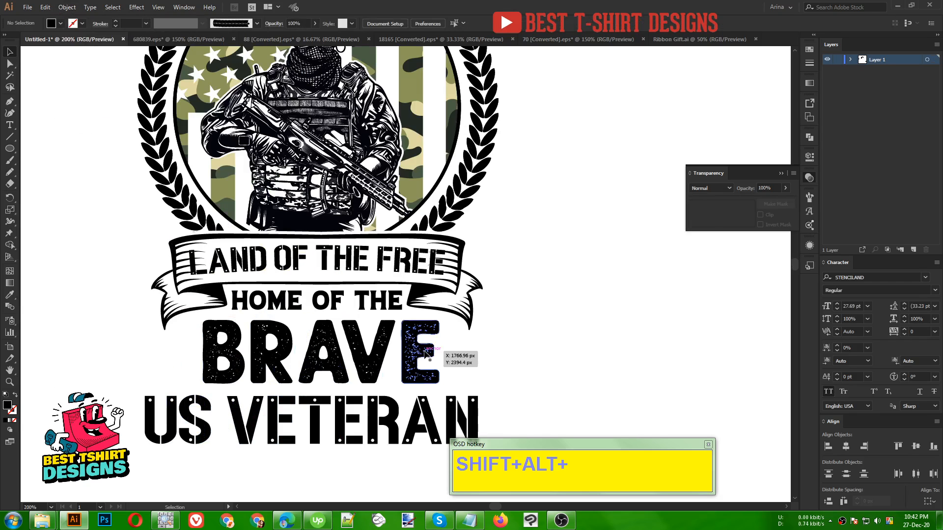
click(425, 352)
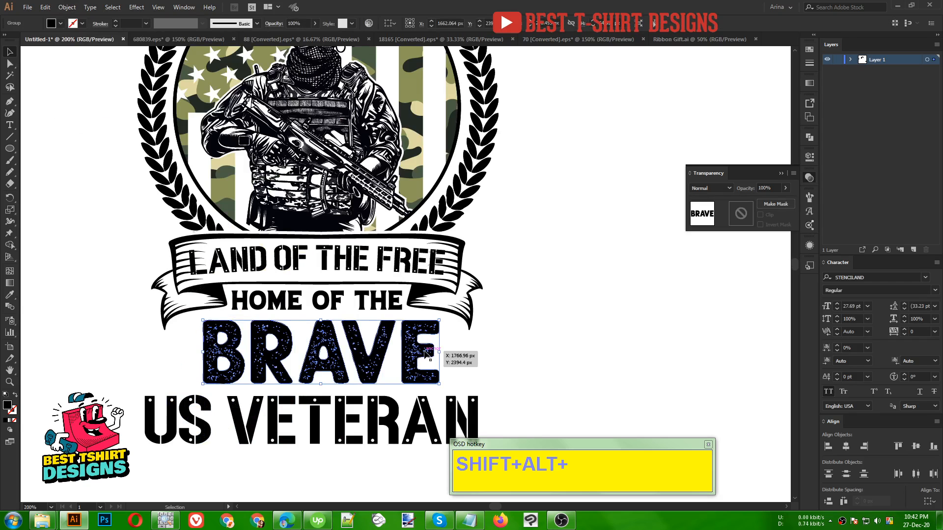
key(Up)
key(Up)
key(Down)
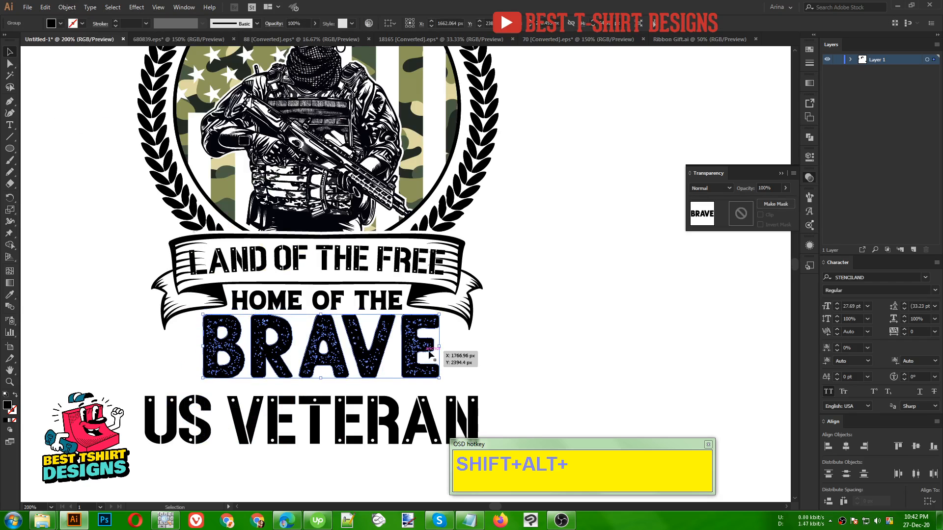
drag(320, 378, 322, 384)
- Reposition "US VETERAN" closer under "BRAVE", leaving a narrow gap between the two words for a divider line
click(373, 410)
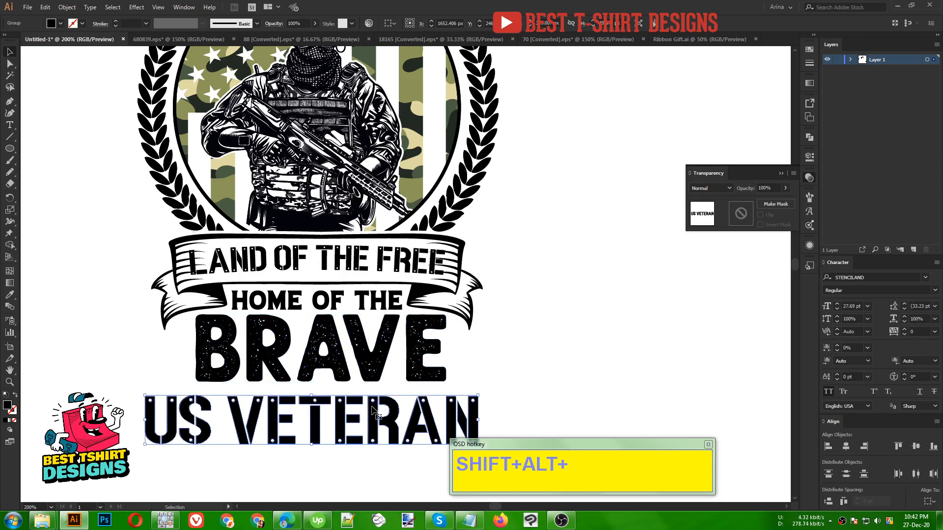
key(Up)
key(Up)
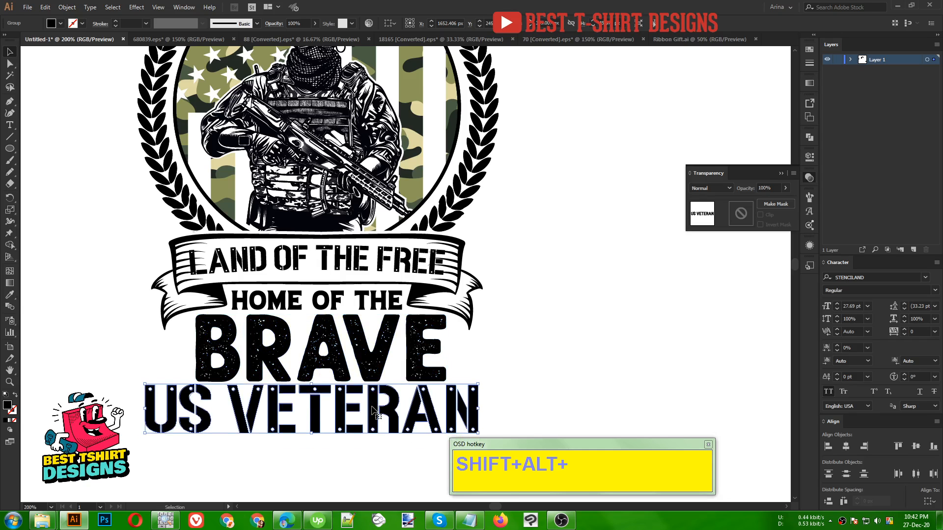
key(Down)
scroll(286, 374, down, 1)
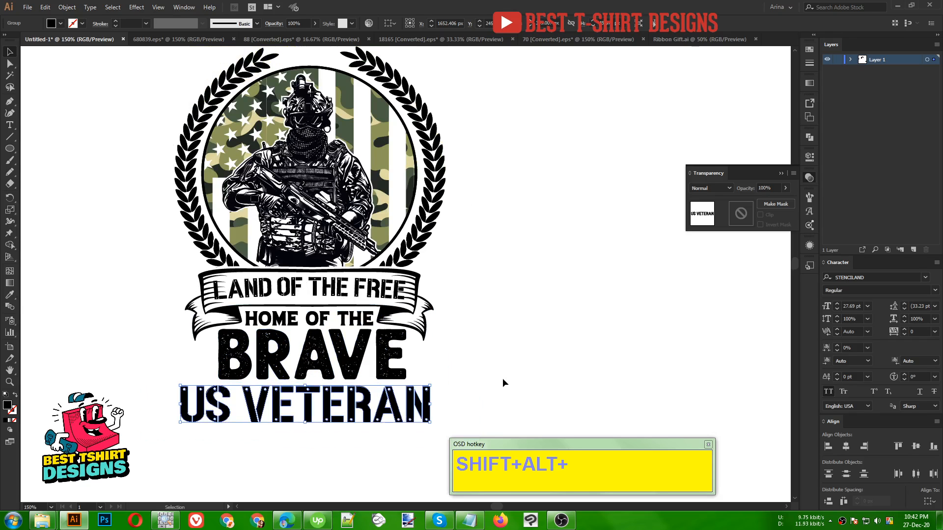
click(502, 378)
drag(495, 377, 488, 371)
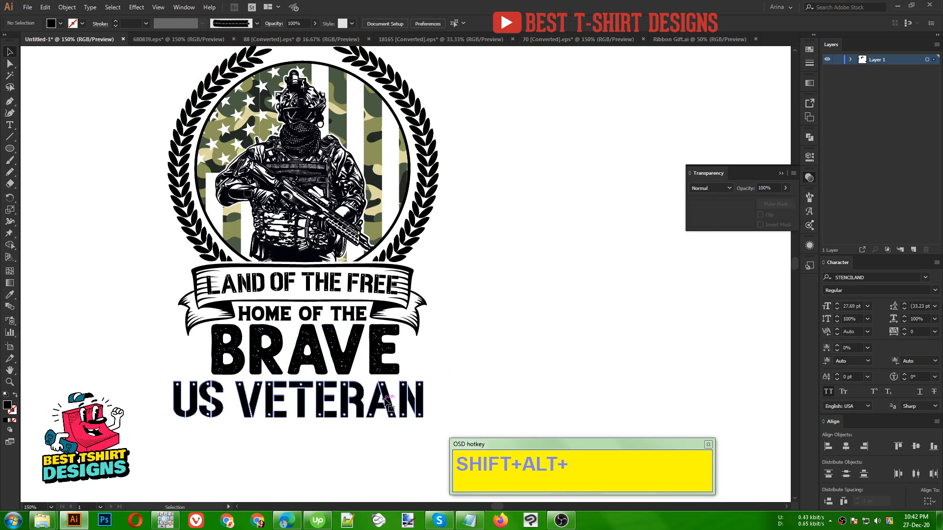
drag(386, 401, 386, 405)
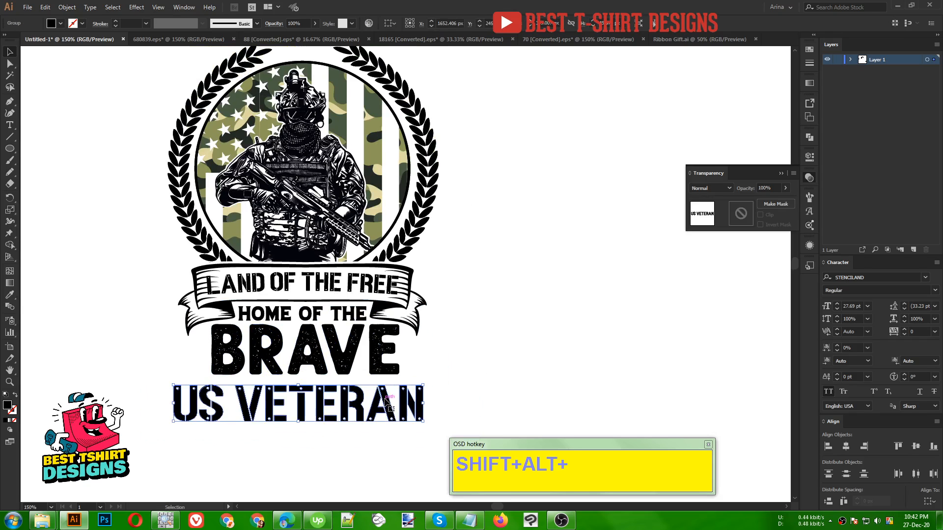
click(450, 368)
click(13, 104)
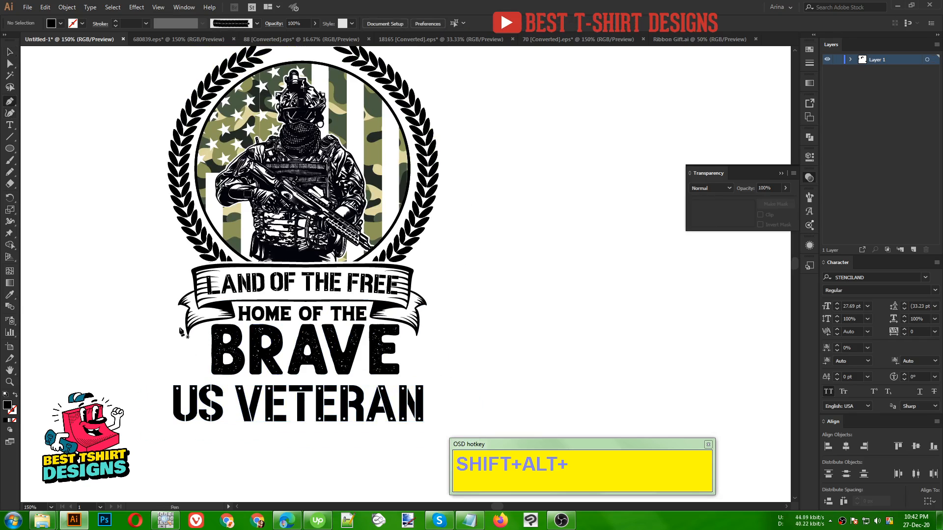
click(173, 377)
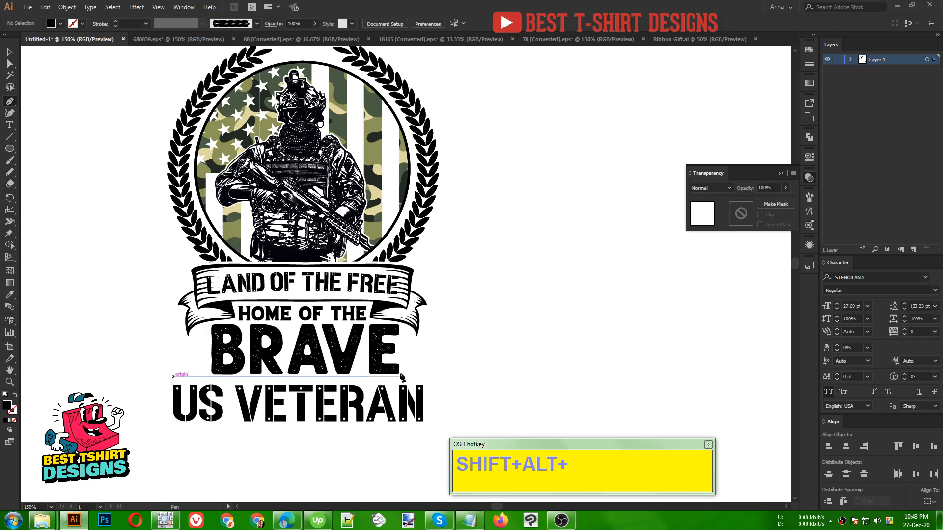
click(425, 377)
key(v)
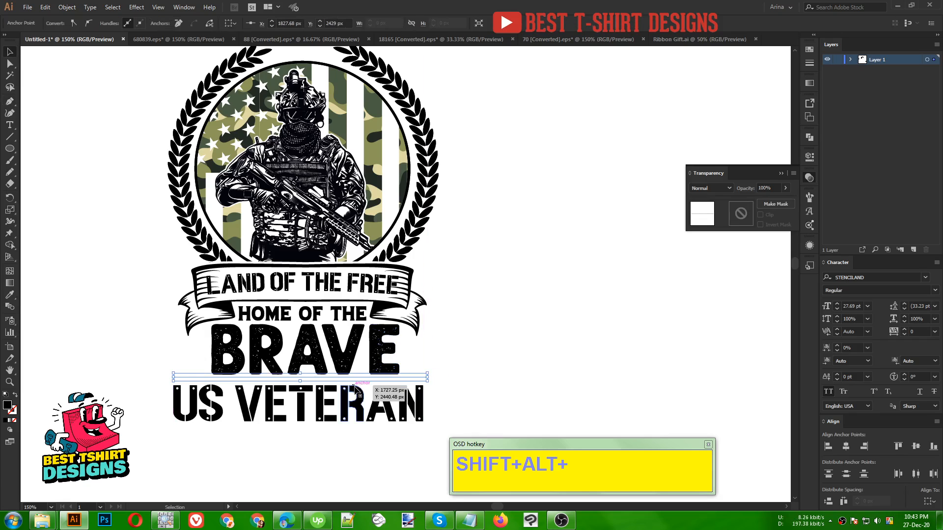
key(Delete)
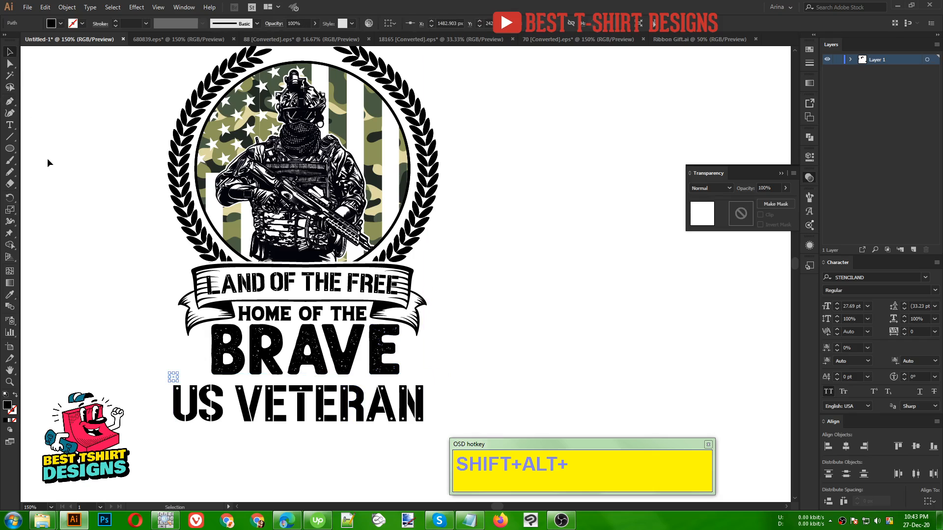
click(47, 158)
click(9, 102)
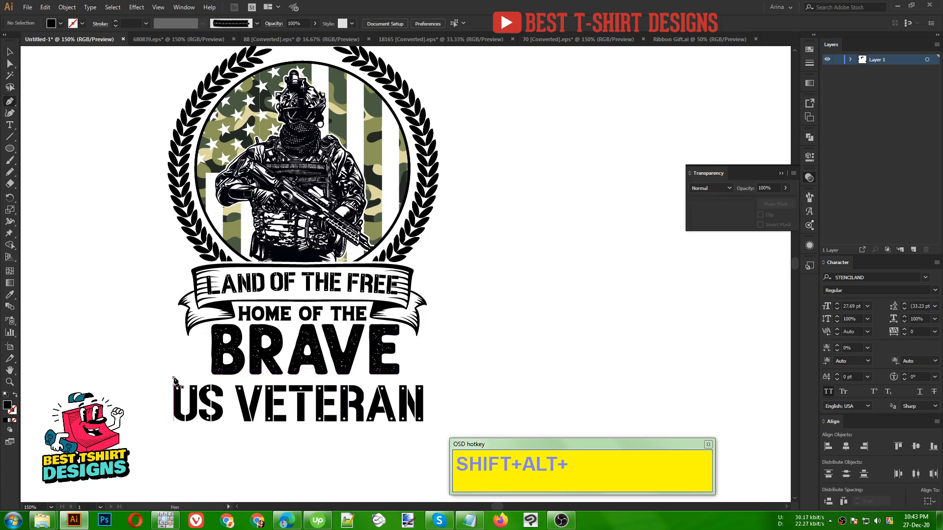
click(177, 310)
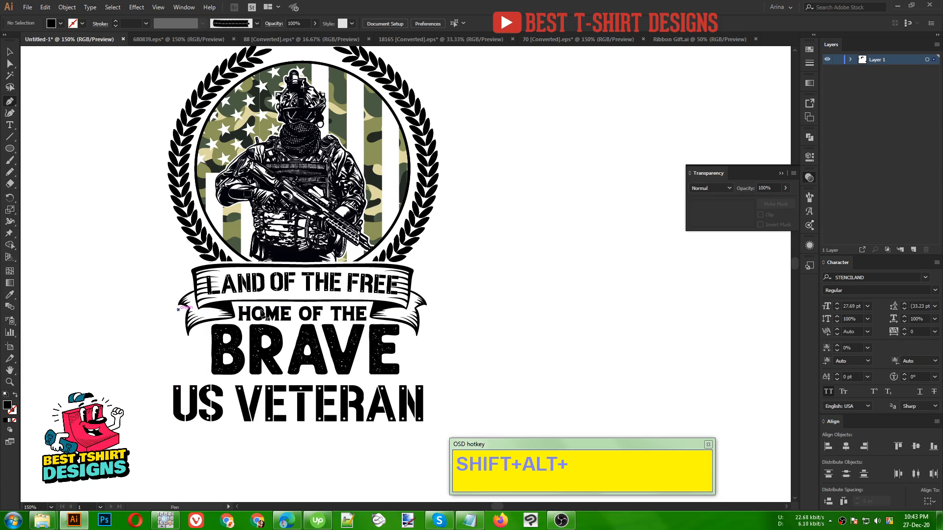
shift+click(427, 309)
key(v)
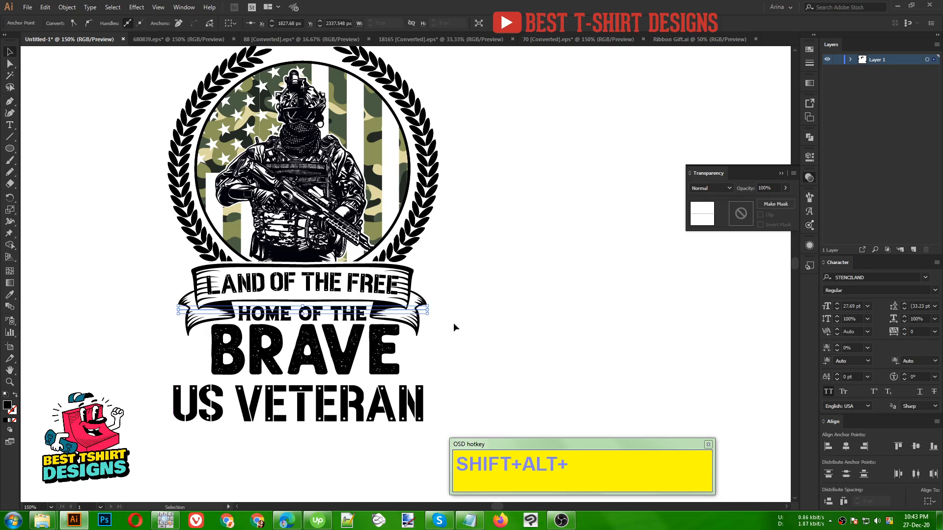
key(Delete)
key(Delete)
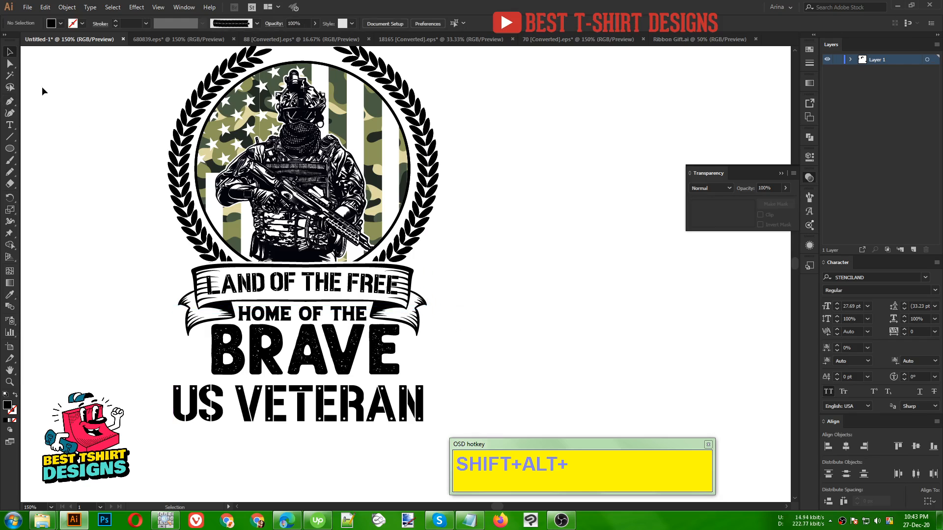
key(p)
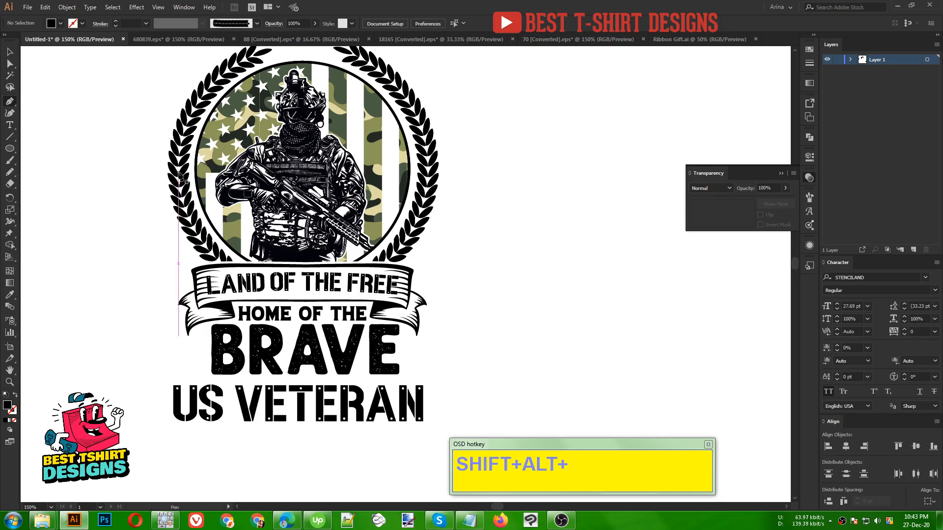
key(v)
- Expand the appearance of the laurel wreath around the soldier badge
click(434, 144)
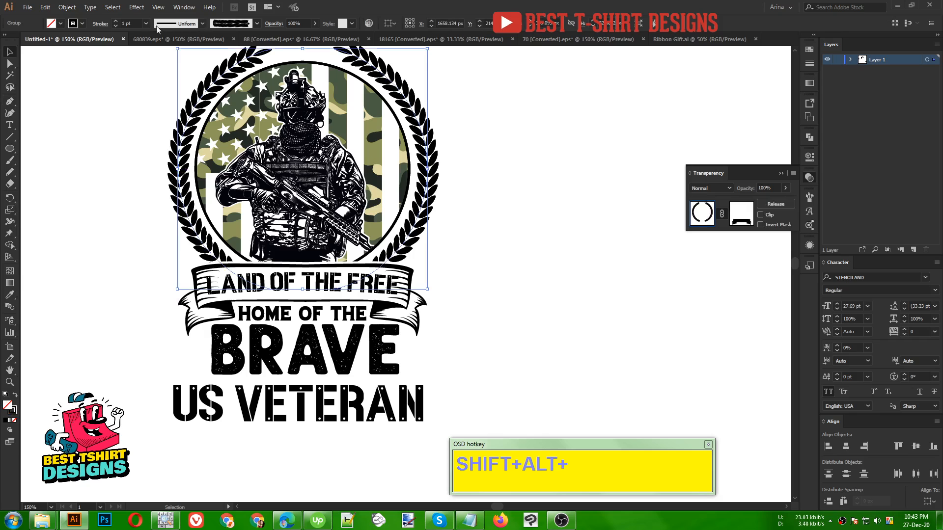
click(67, 7)
click(89, 124)
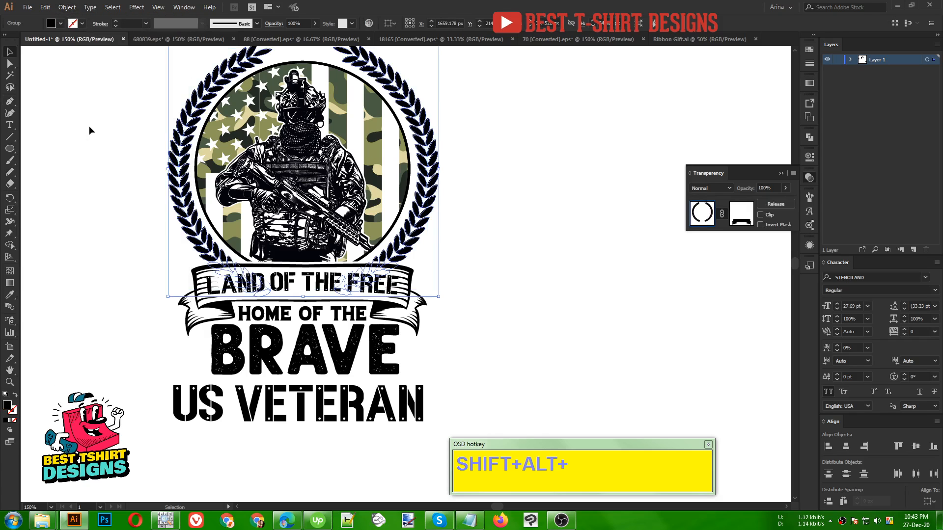
click(81, 216)
- Draw a horizontal line as wide as the wreath, about 368 px, and place it between "BRAVE" and "US VETERAN" with a 6 pt black stroke
key(p)
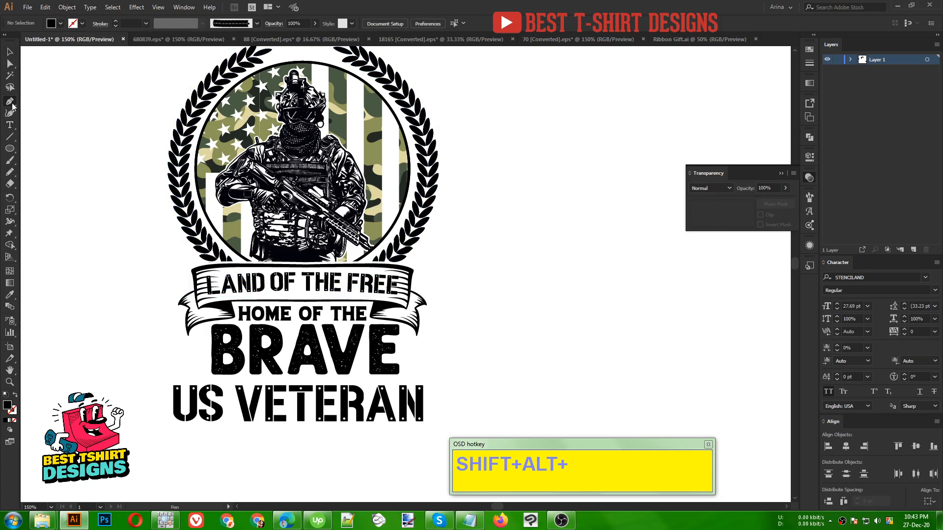
click(168, 222)
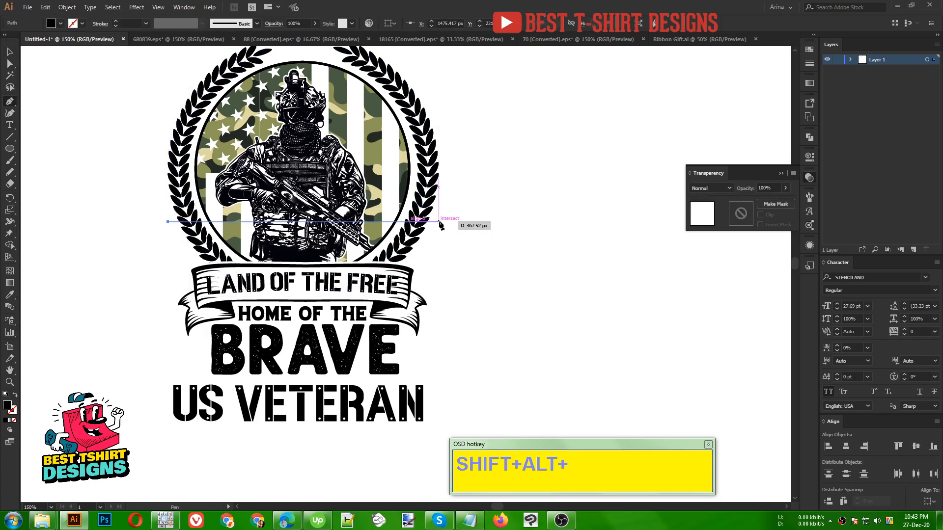
click(439, 222)
key(v)
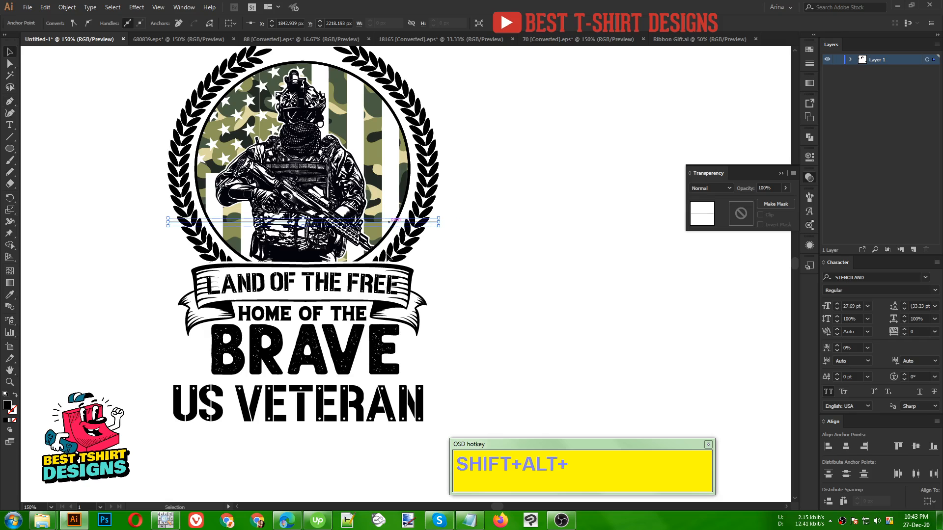
drag(389, 222, 387, 380)
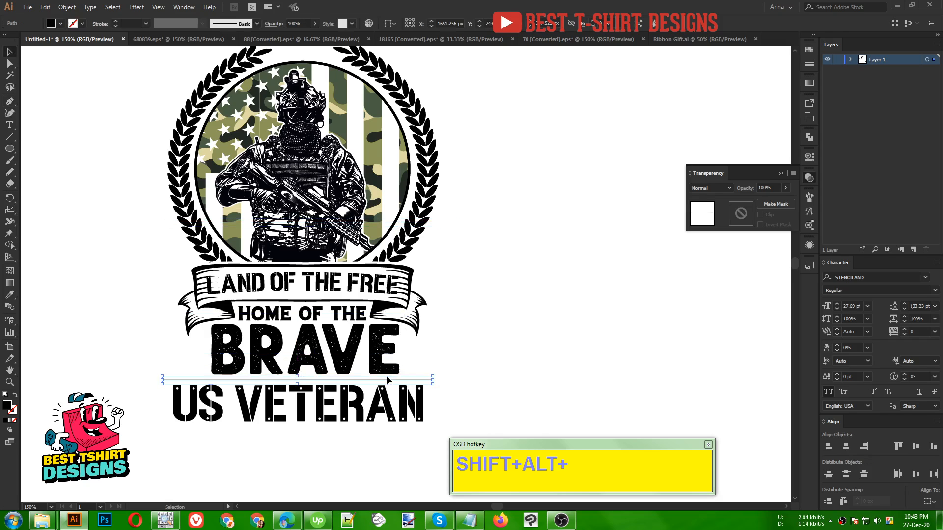
key(shift+x)
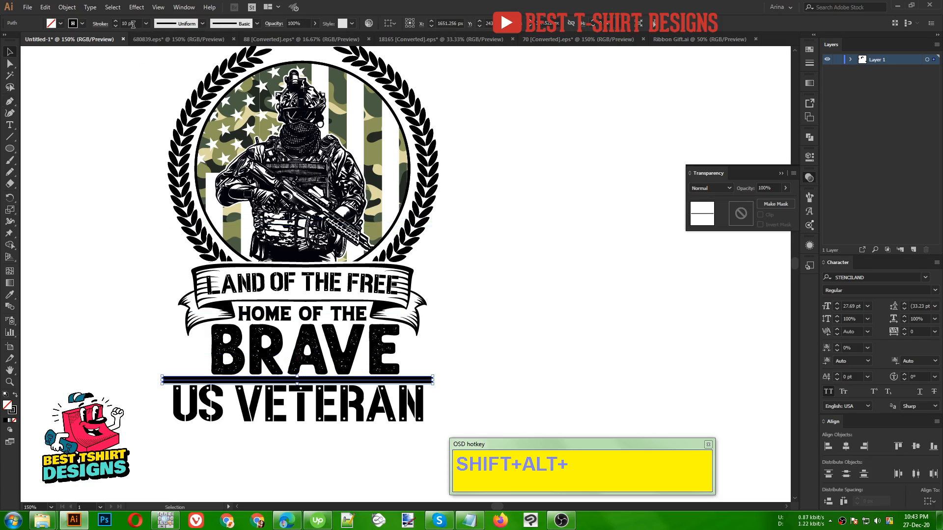
scroll(133, 24, down, 4)
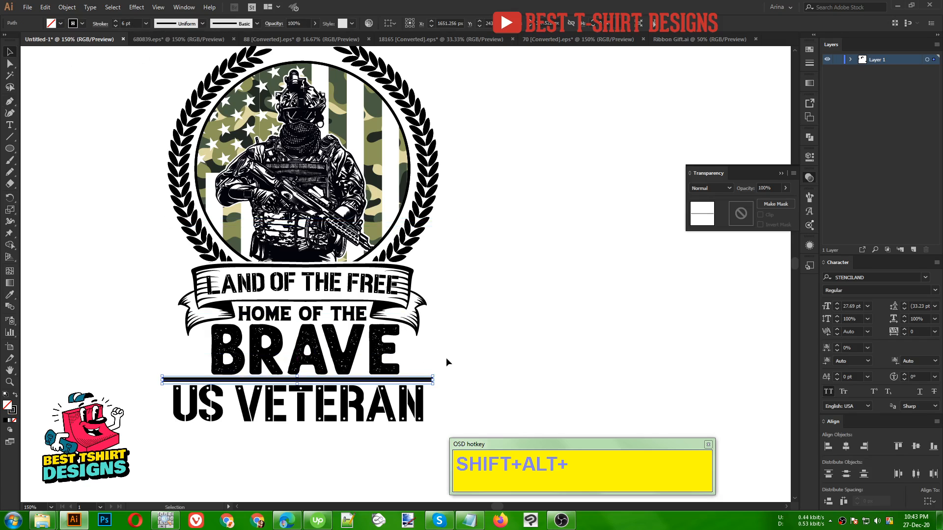
- Duplicate the black divider line and place the copy just beneath "US VETERAN", almost directly below the original
drag(425, 380, 427, 431)
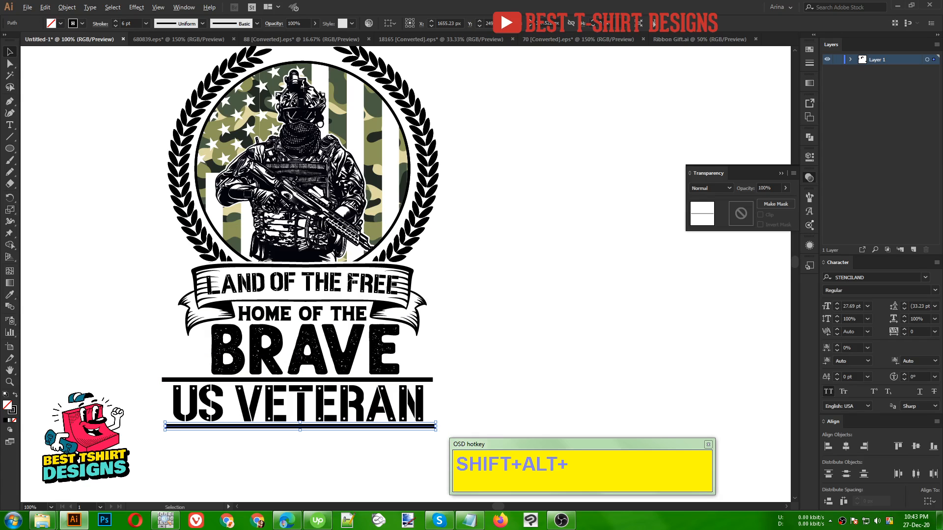
click(497, 290)
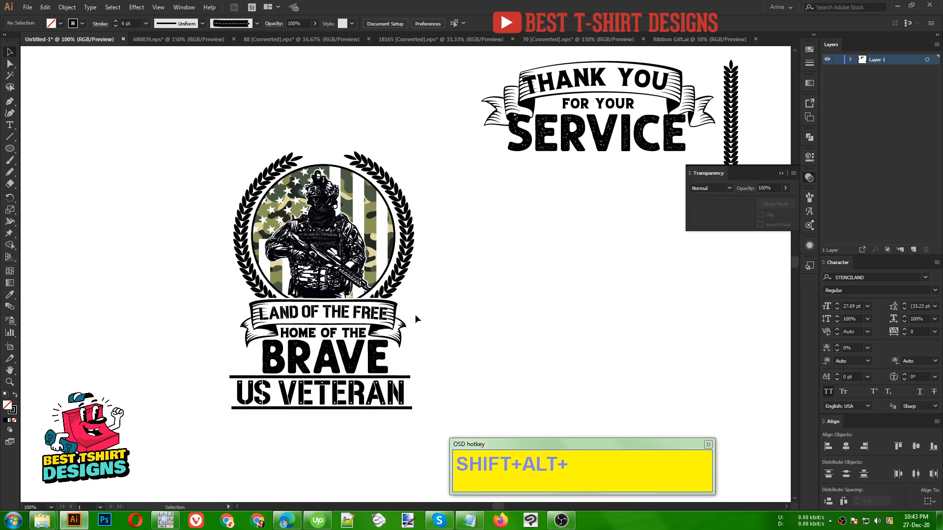
scroll(329, 315, up, 1)
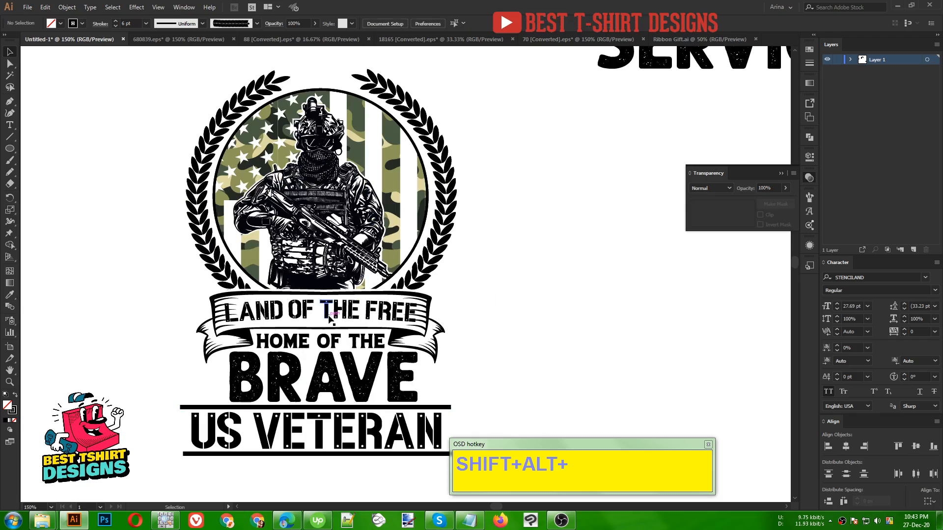
- Create a 4 px offset path with miter joins around the "LAND OF THE FREE" lettering
click(408, 315)
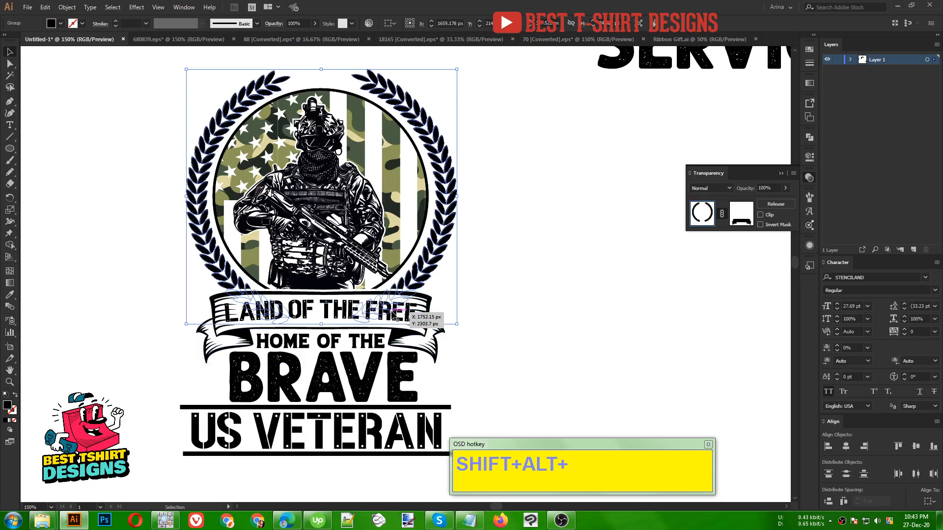
click(397, 320)
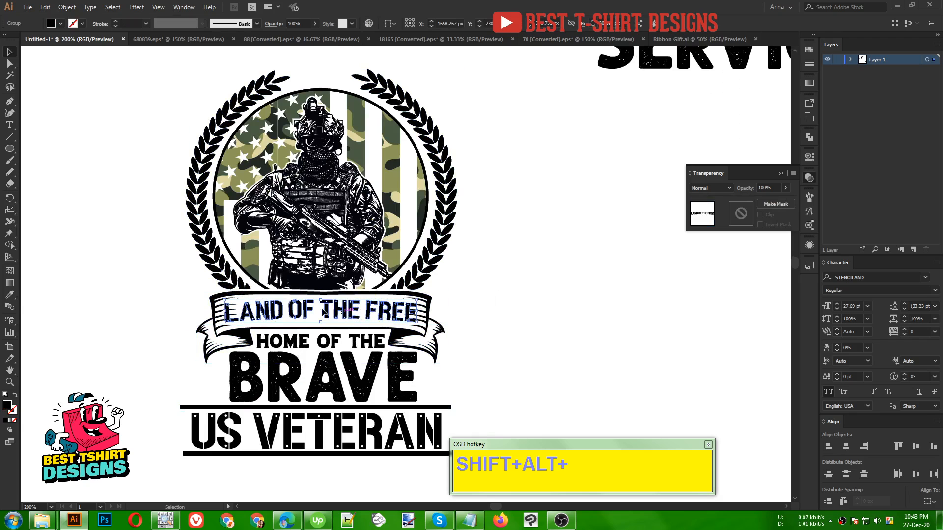
scroll(346, 314, up, 1)
click(67, 7)
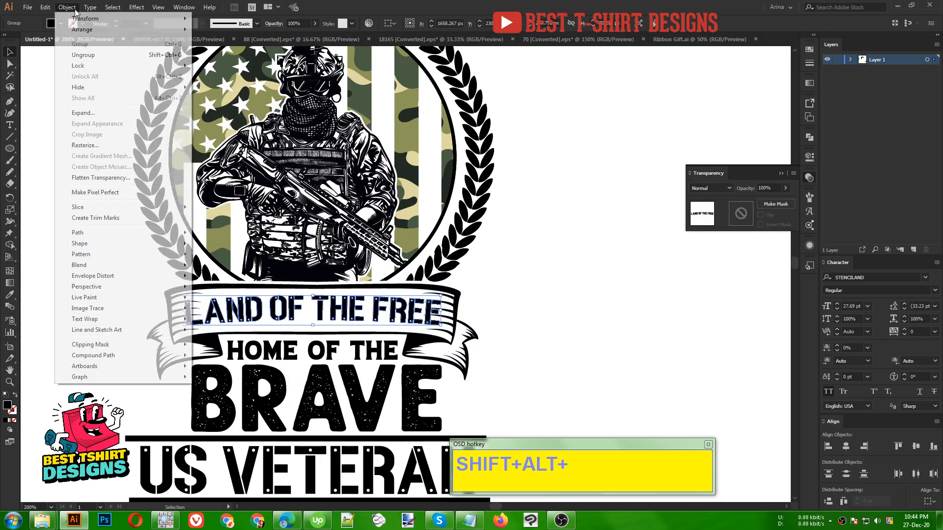
mouse_move(79, 233)
click(221, 269)
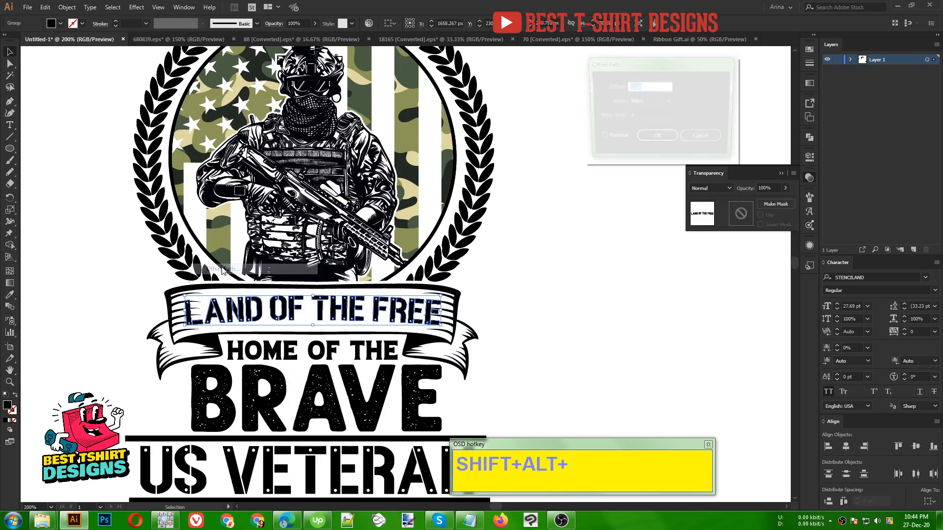
click(613, 140)
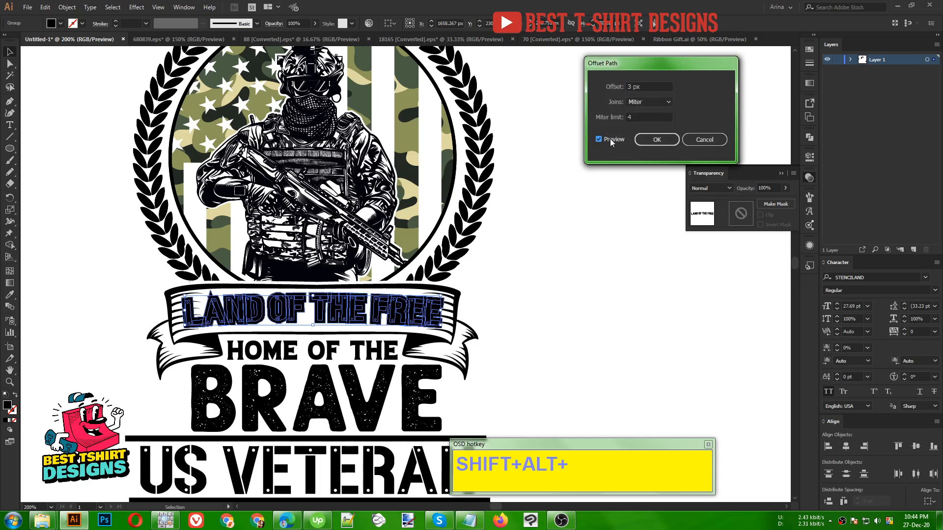
scroll(644, 87, up, 1)
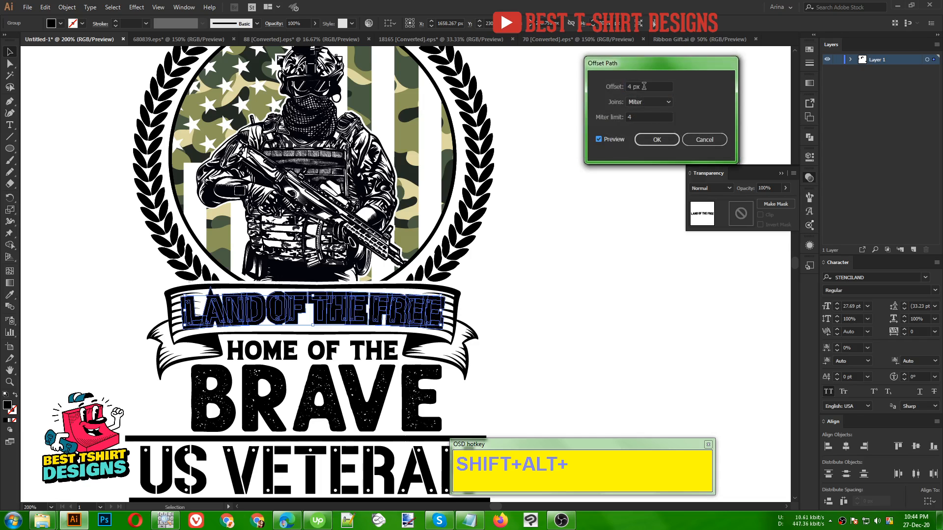
click(656, 139)
click(482, 299)
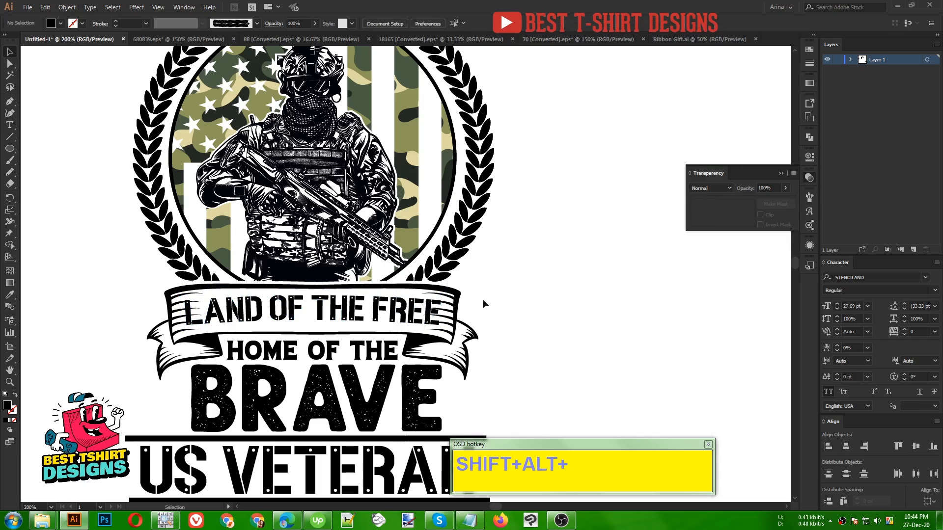
- Add an opacity mask with clipping off to the ribbon and paste the offset "LAND OF THE FREE" outline into it
click(464, 309)
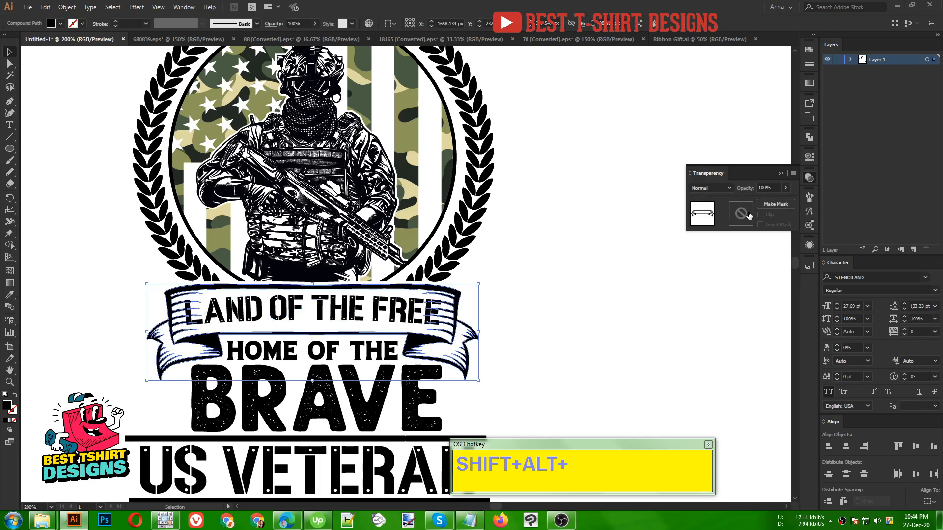
click(747, 214)
click(760, 215)
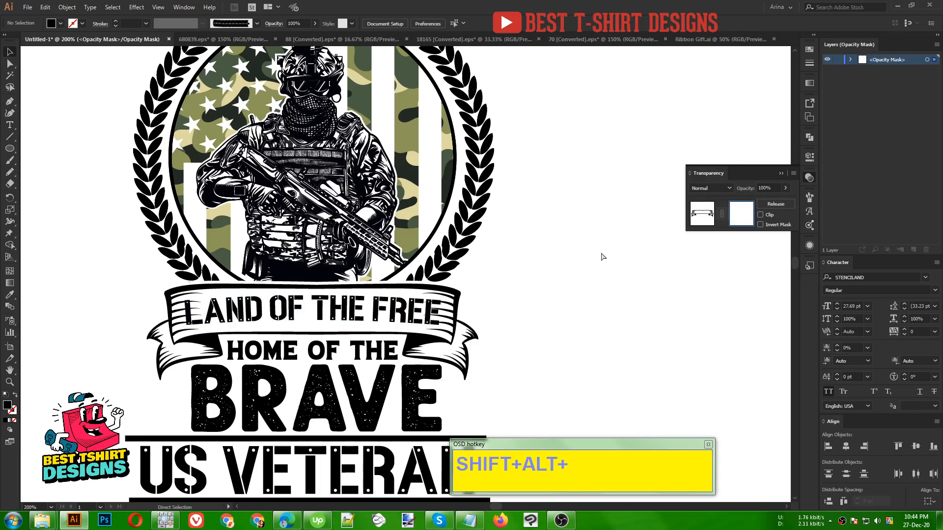
click(402, 318)
- Pencil a black patch into the ribbon's mask over the gap between "L" and "A" to hide stray ribbon lines, and leave mask editing
scroll(403, 319, up, 2)
drag(102, 318, 211, 317)
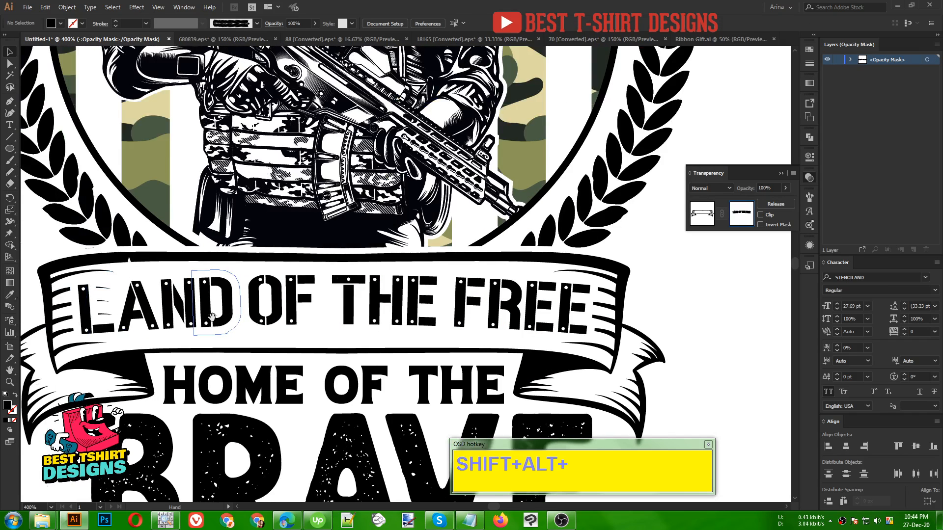
key(n)
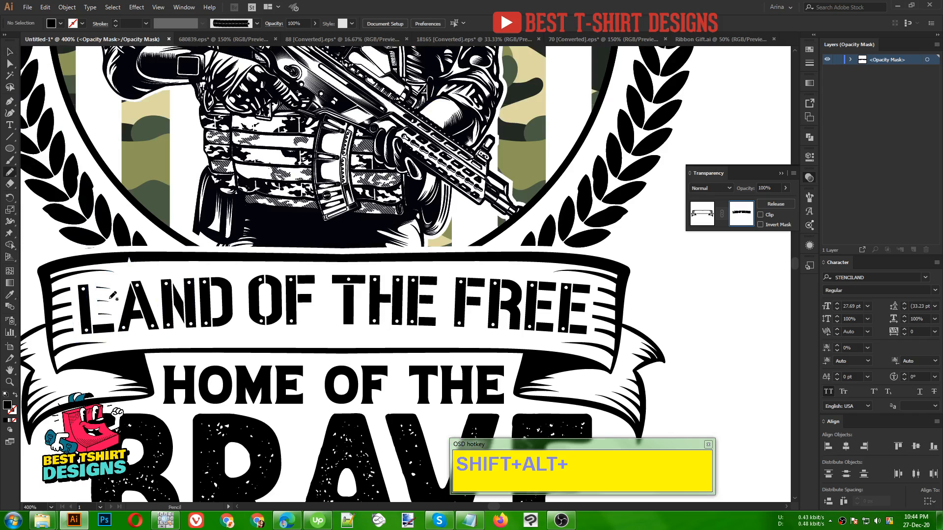
mouse_move(126, 285)
mouse_down()
mouse_move(90, 290)
mouse_move(94, 315)
mouse_move(108, 326)
mouse_move(125, 289)
mouse_up()
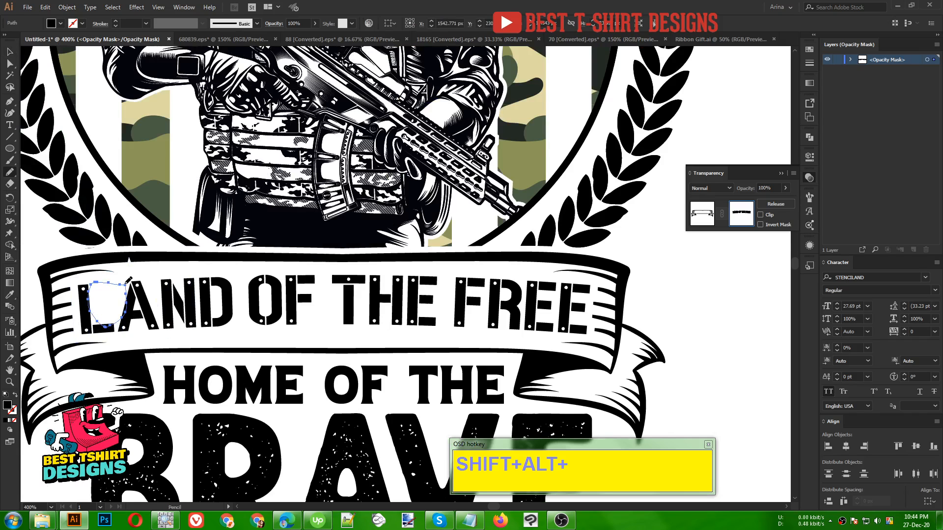
key(v)
scroll(612, 323, down, 2)
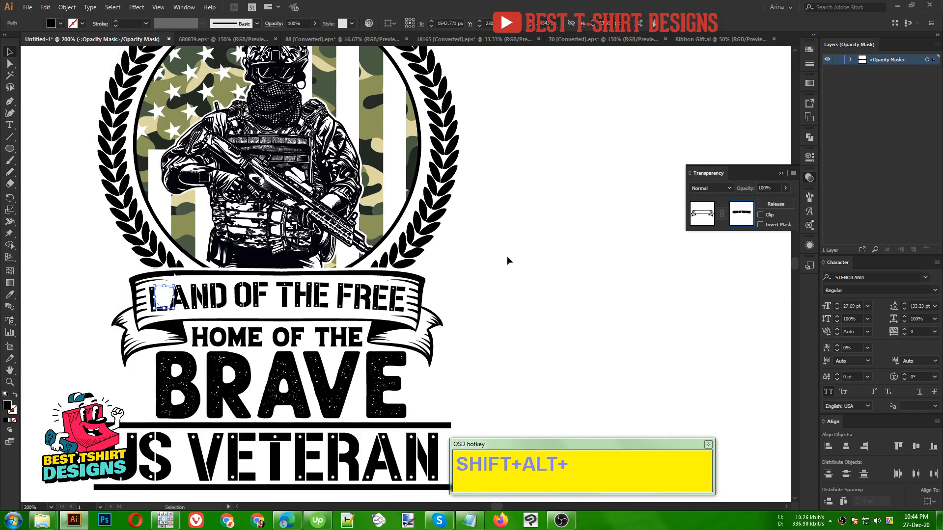
click(507, 256)
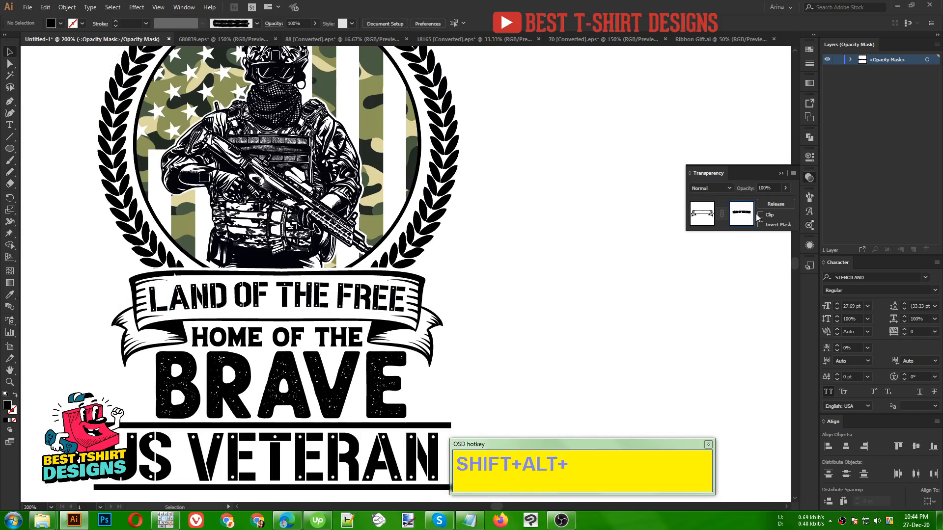
click(703, 218)
- Stretch the "LAND OF THE FREE" lettering slightly taller and centre it vertically between the ribbon's edges
click(299, 305)
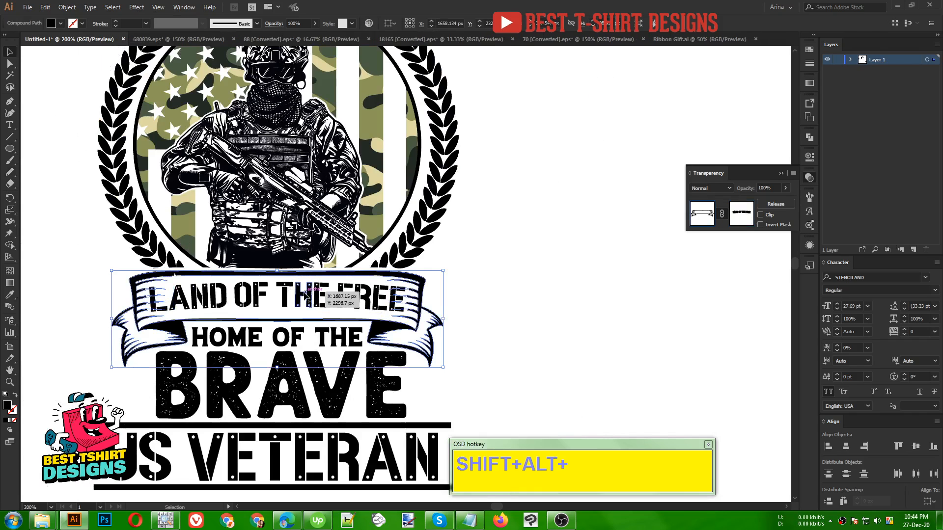
drag(280, 311, 279, 320)
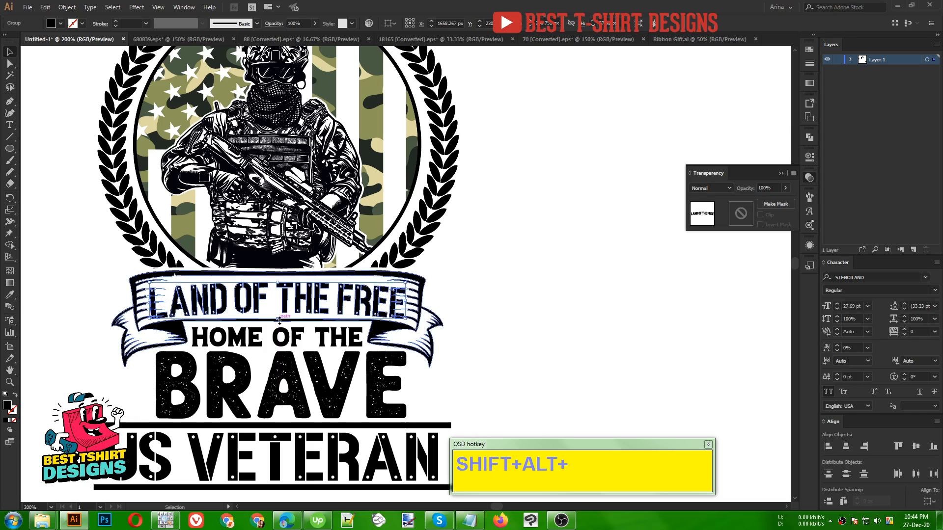
key(Up)
key(Up)
key(Up)
key(Up)
key(Up)
key(Up)
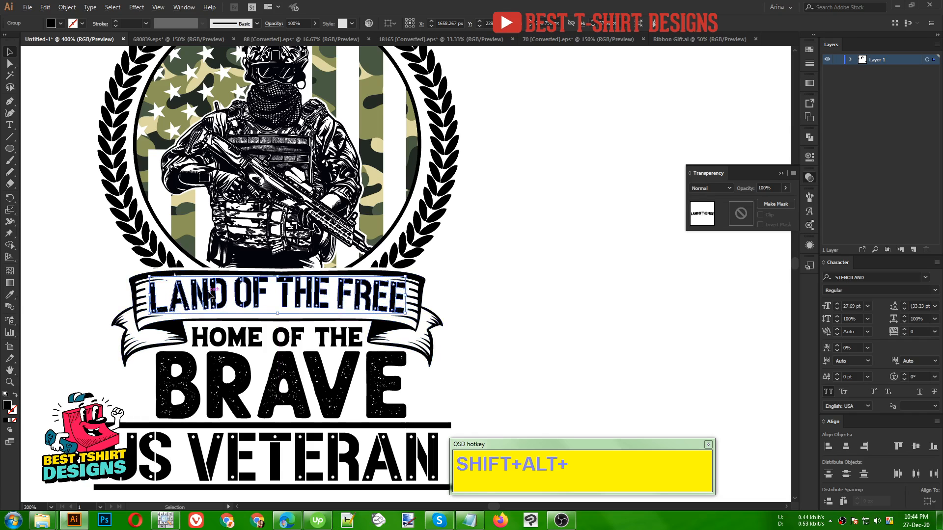
scroll(252, 307, up, 2)
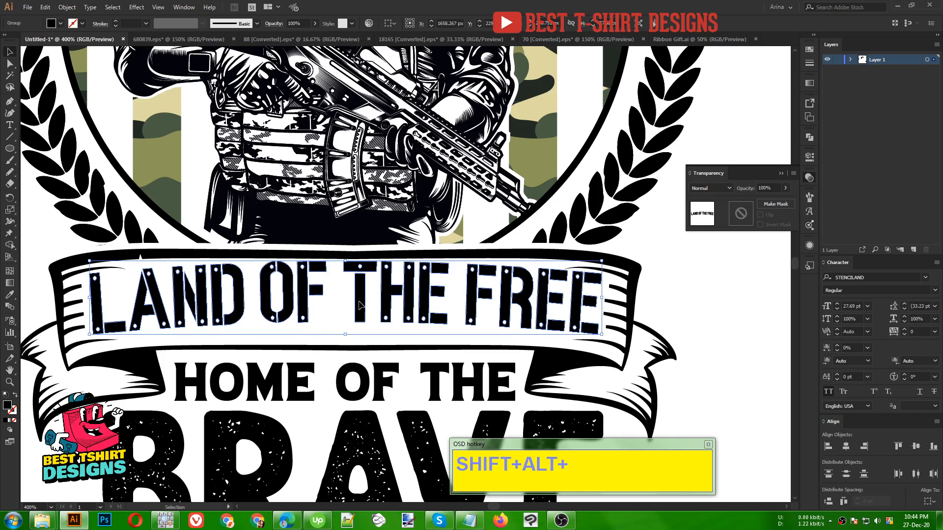
drag(355, 302, 359, 307)
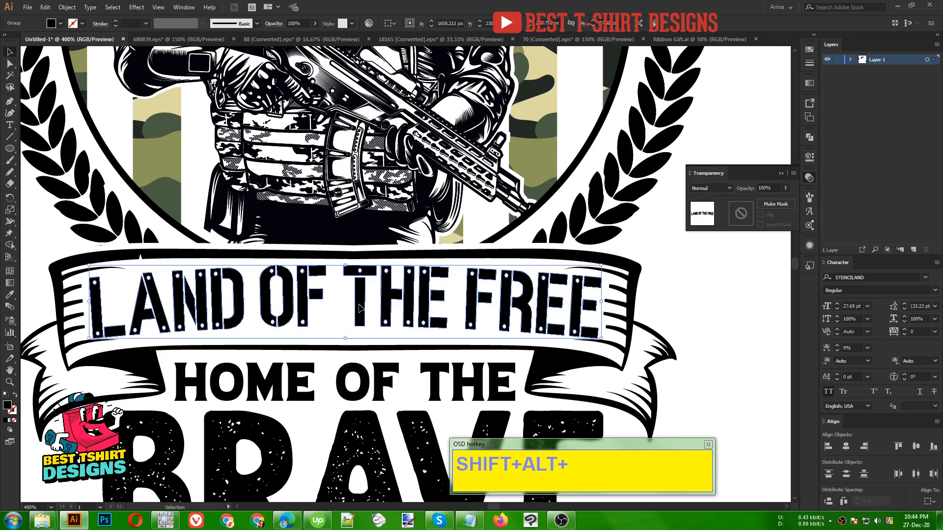
scroll(284, 300, down, 1)
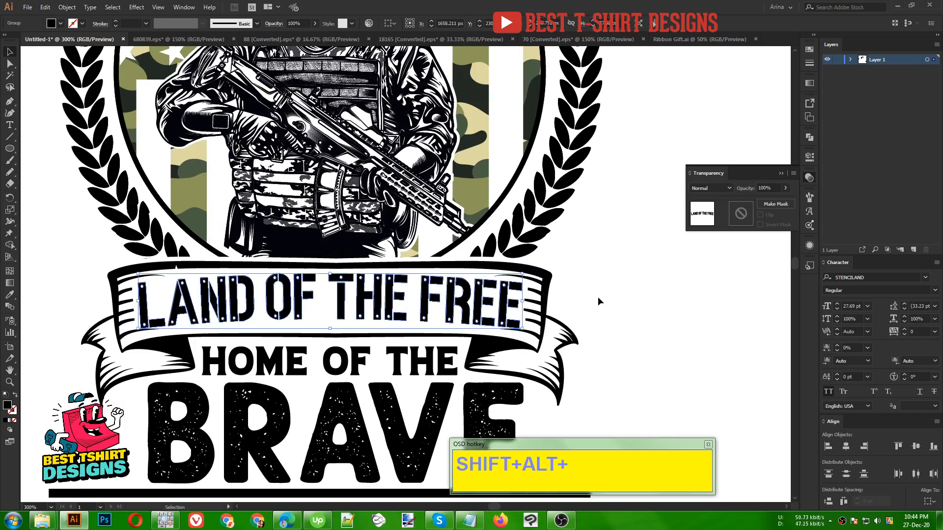
- Pencil black patches into the ribbon's mask around the feet of the last "E" and the "L", and leave mask editing
click(546, 313)
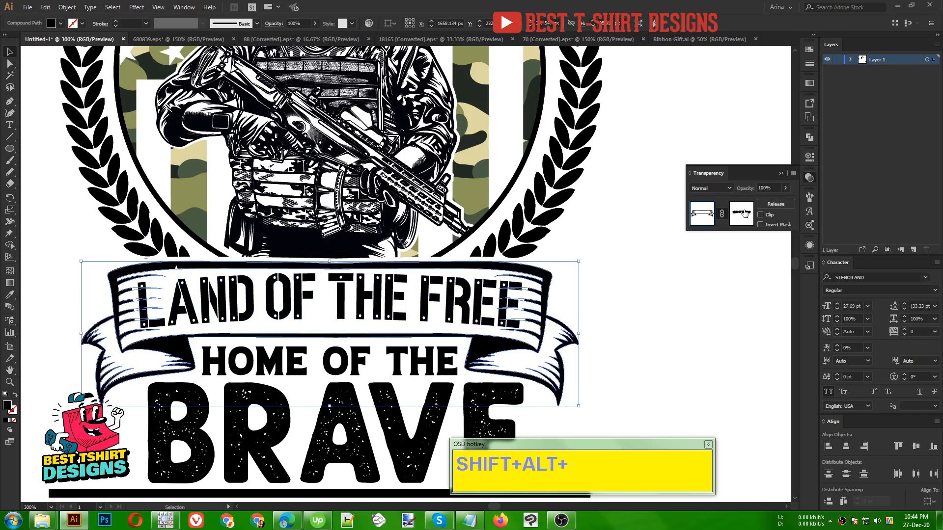
click(731, 215)
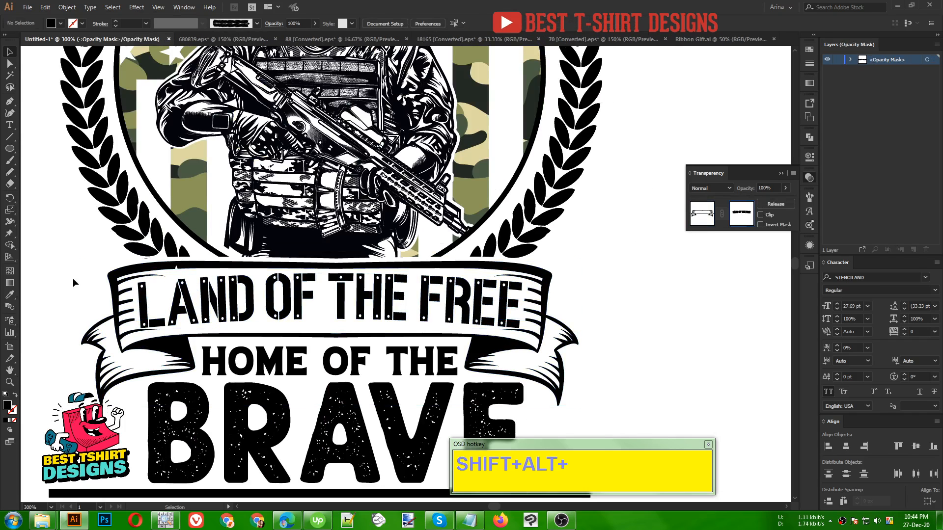
key(n)
mouse_move(528, 325)
mouse_down()
mouse_move(501, 335)
mouse_move(513, 315)
mouse_up()
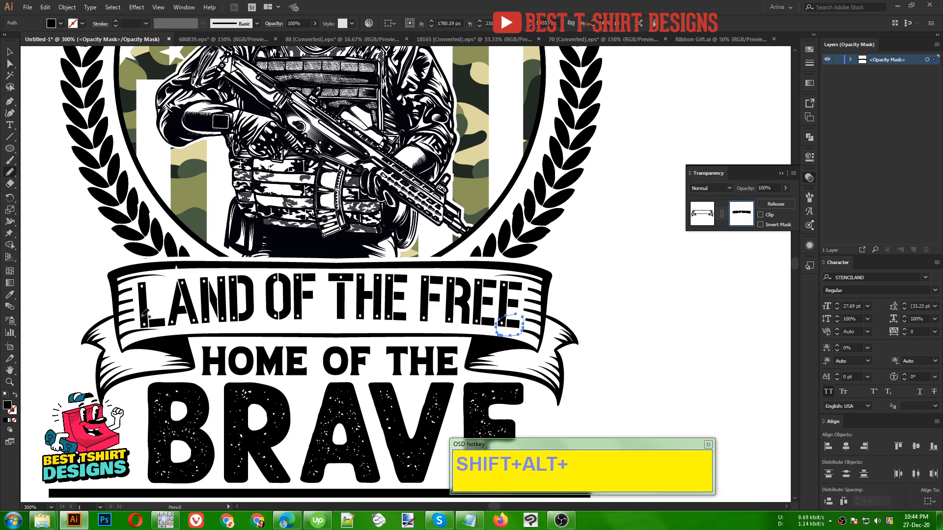
mouse_move(141, 315)
mouse_down()
mouse_move(143, 339)
mouse_move(167, 322)
mouse_move(152, 310)
mouse_up()
key(v)
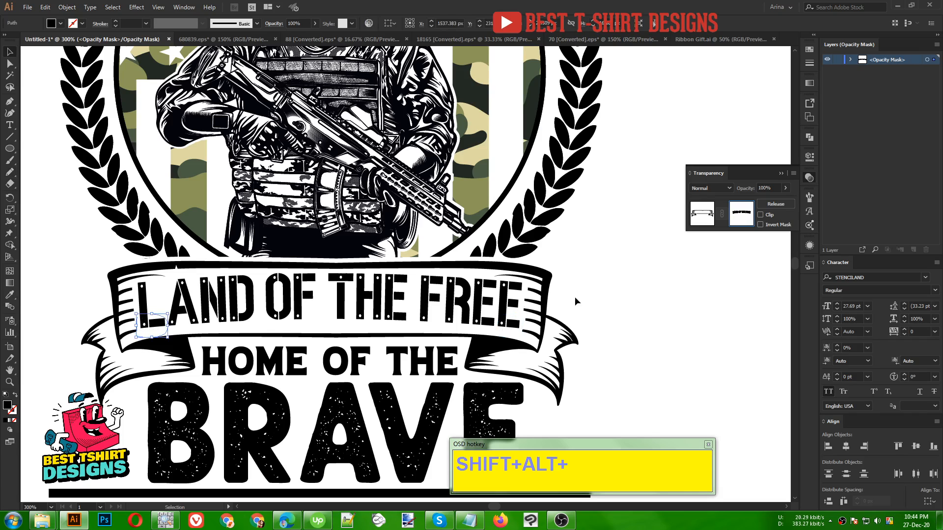
click(583, 297)
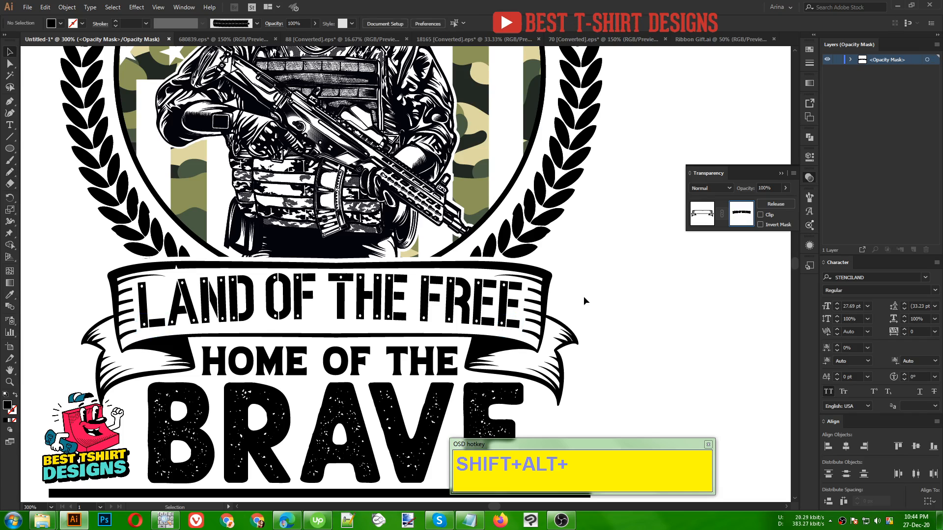
click(704, 215)
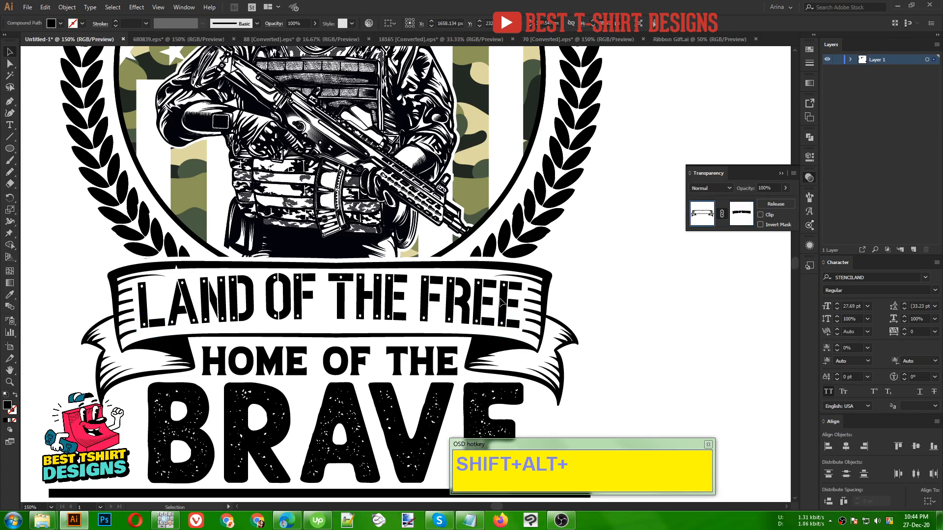
- Align the badge, wreath, ribbon, all lettering and both divider lines on a common horizontal centre
scroll(281, 286, down, 2)
click(514, 297)
click(383, 293)
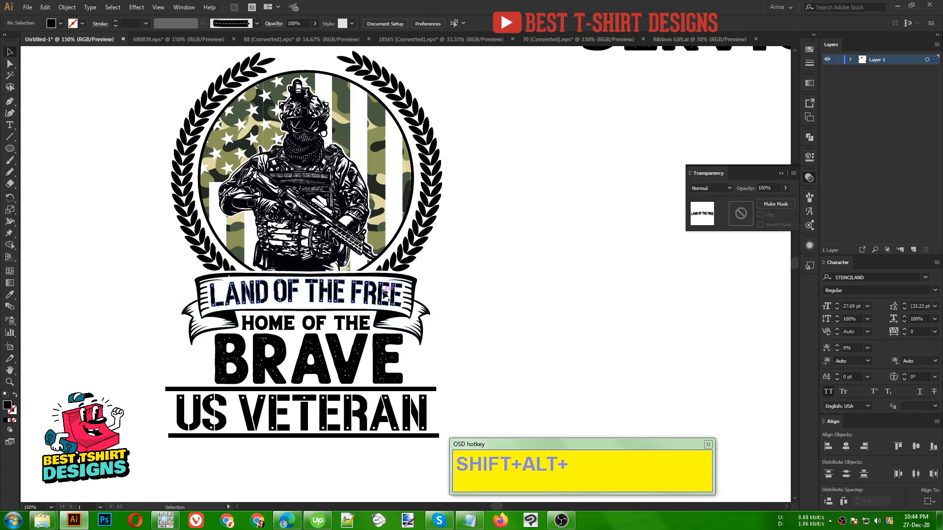
shift+click(423, 309)
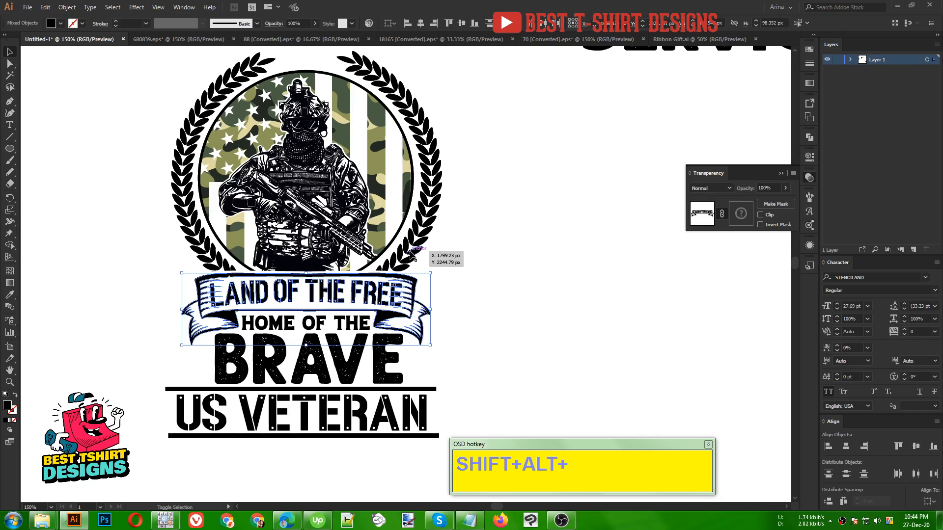
shift+click(412, 254)
shift+click(396, 238)
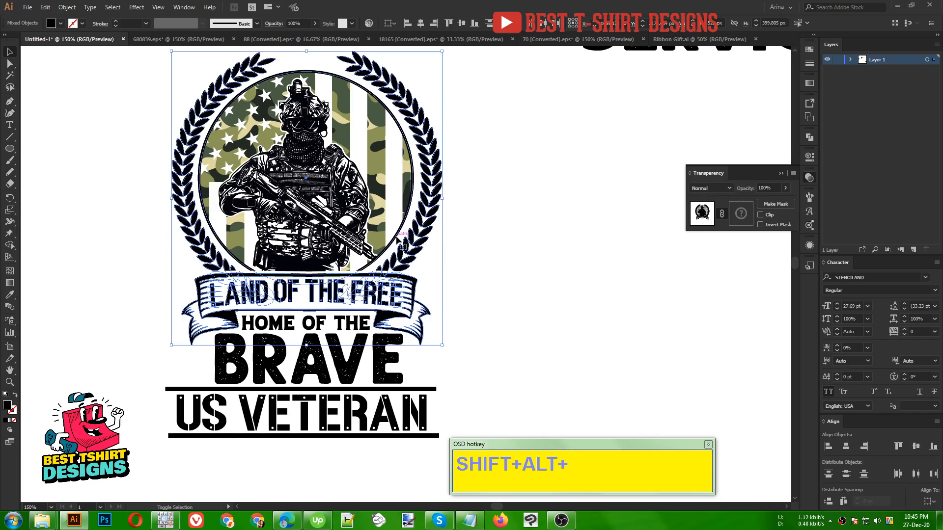
scroll(497, 293, down, 1)
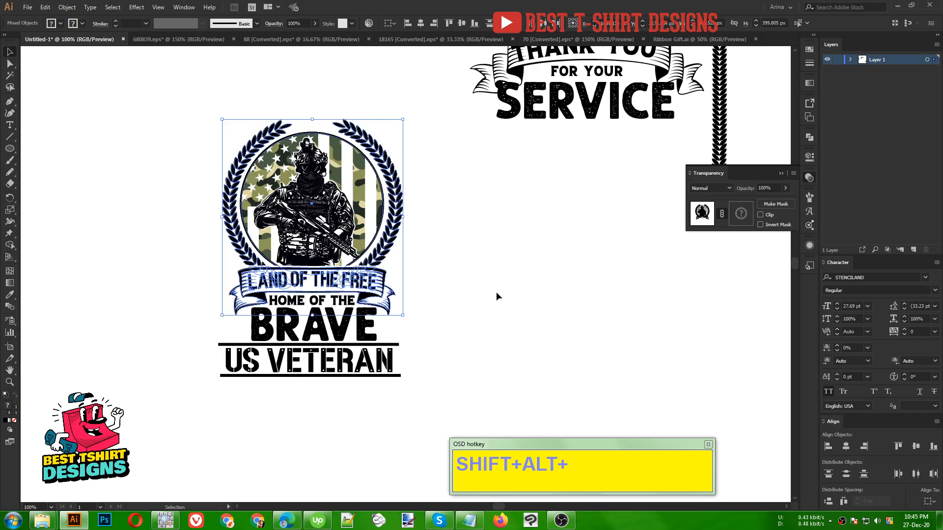
scroll(496, 293, up, 2)
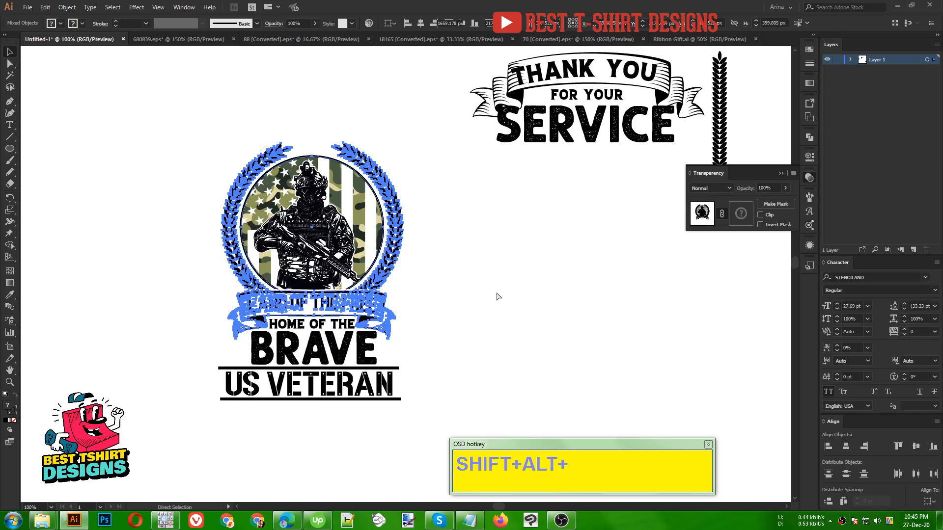
drag(195, 123, 394, 420)
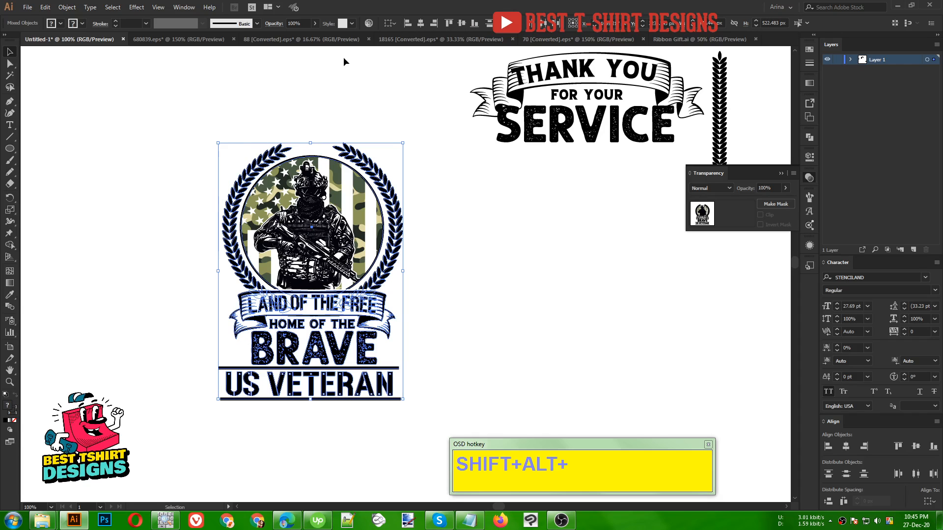
click(308, 86)
scroll(435, 204, up, 1)
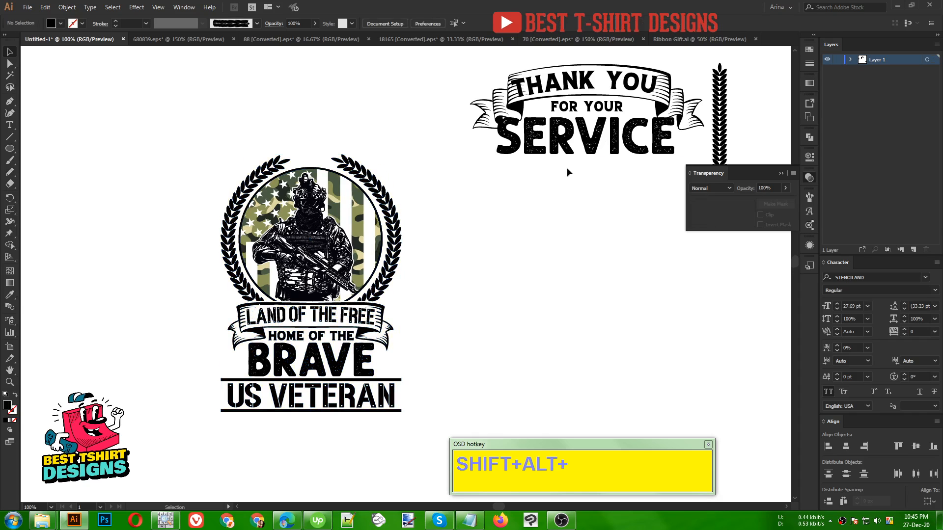
- Move the "SERVICE" text above the wreath and convert it to outlines
drag(607, 143, 333, 140)
right_click(333, 139)
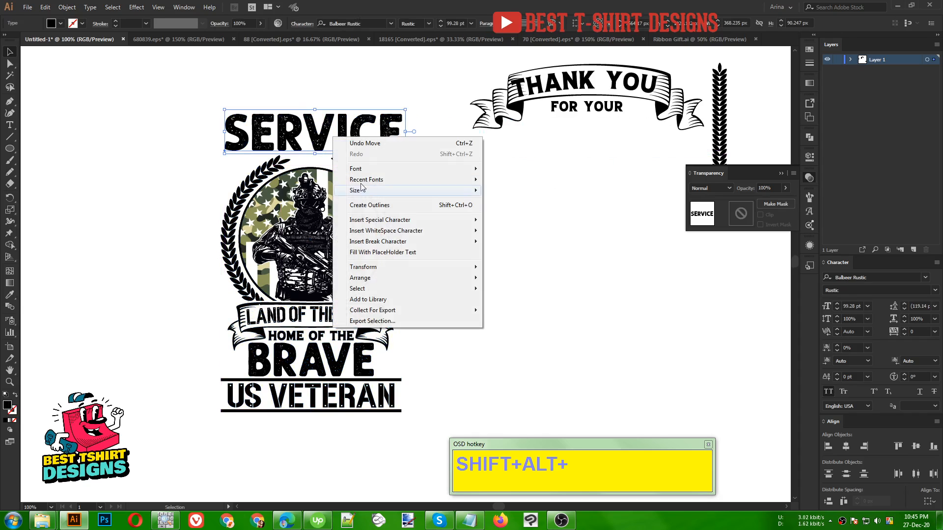
click(369, 205)
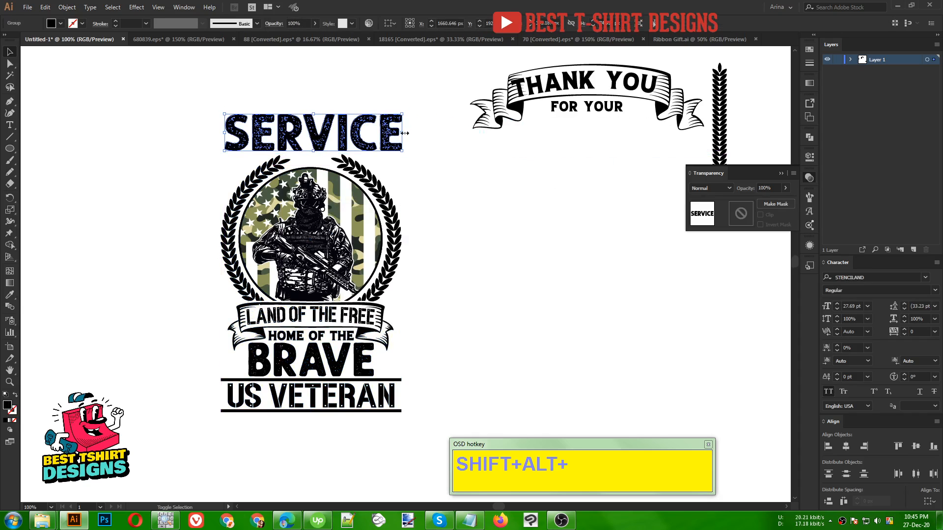
- Match the "SERVICE" lettering's width to the wreath and lower it onto the wreath's upper ends
drag(404, 133, 401, 131)
drag(224, 133, 221, 133)
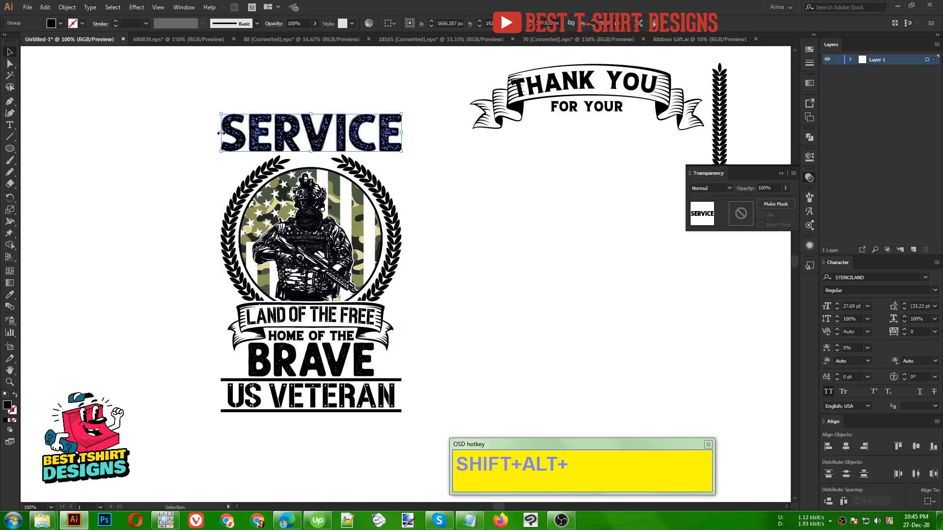
key(Down)
key(Down)
key(Down)
key(Down)
key(Down)
key(Down)
key(Down)
key(Down)
key(Down)
key(Down)
key(Down)
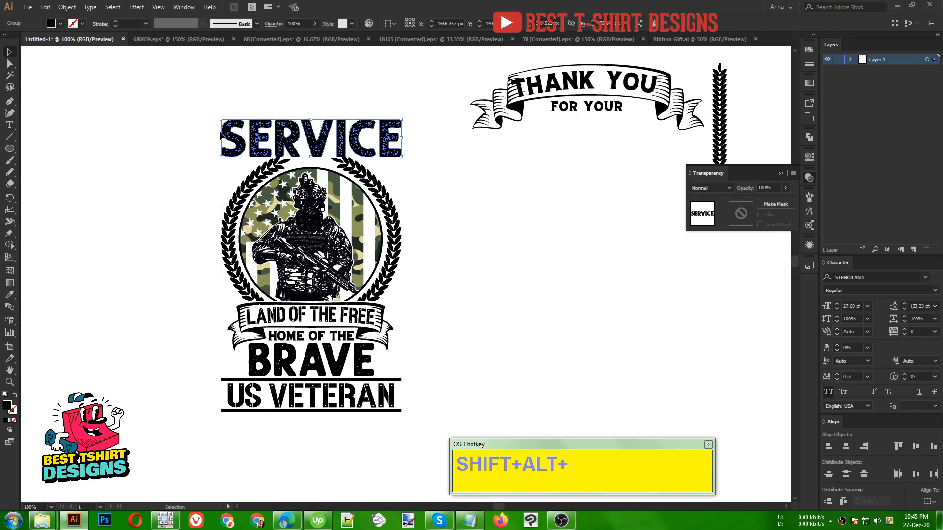
key(Down)
key(Down)
key(Down)
key(Down)
key(Down)
key(Down)
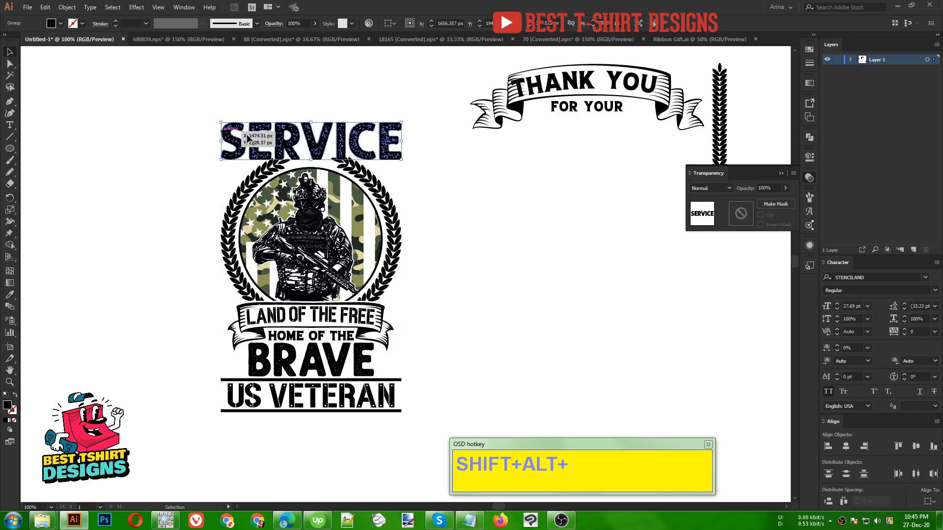
scroll(423, 200, up, 1)
click(561, 167)
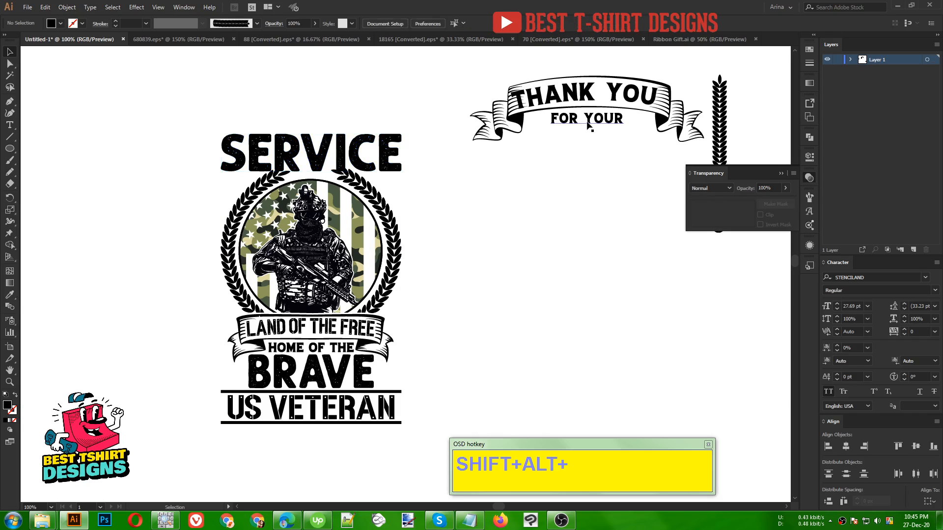
- Move "FOR YOUR" clear of the ribbon and replace its wording with the line "Thank you for your" copied from Notepad
drag(586, 119, 549, 217)
key(t)
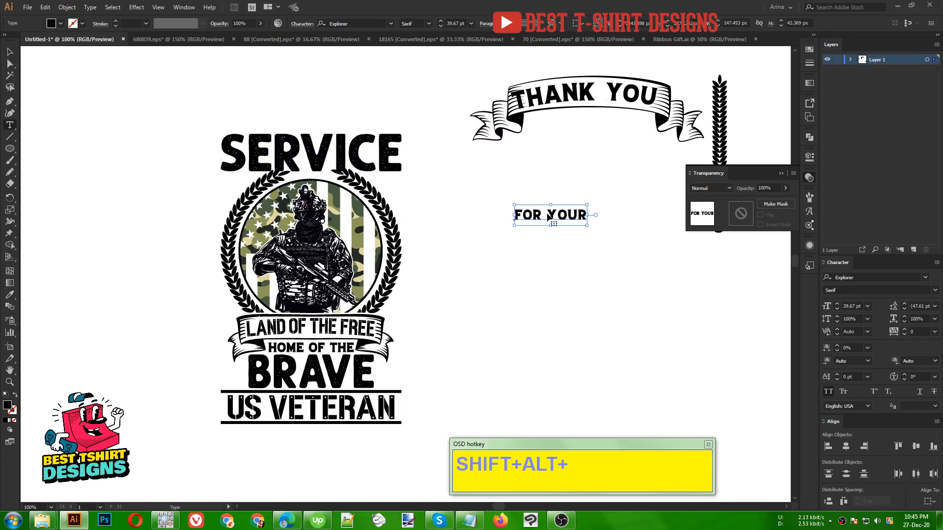
click(548, 213)
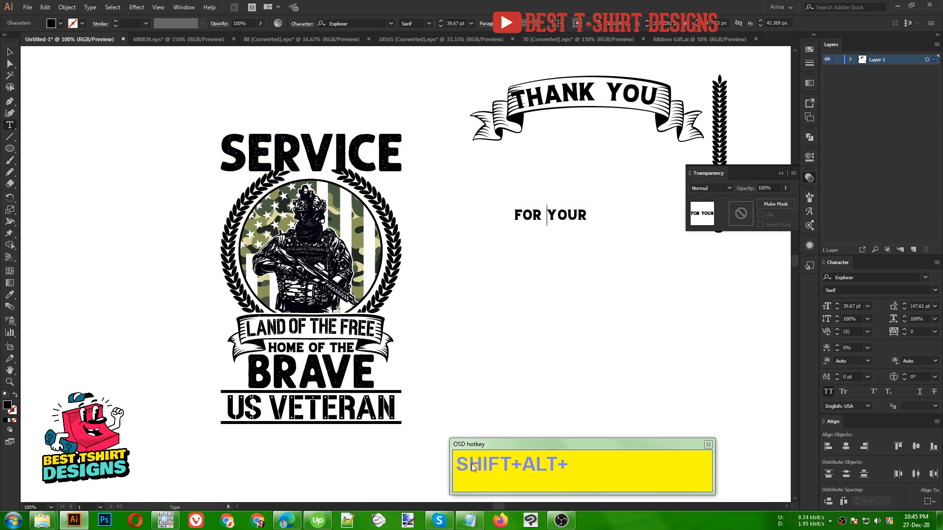
click(469, 521)
key(ctrl+a)
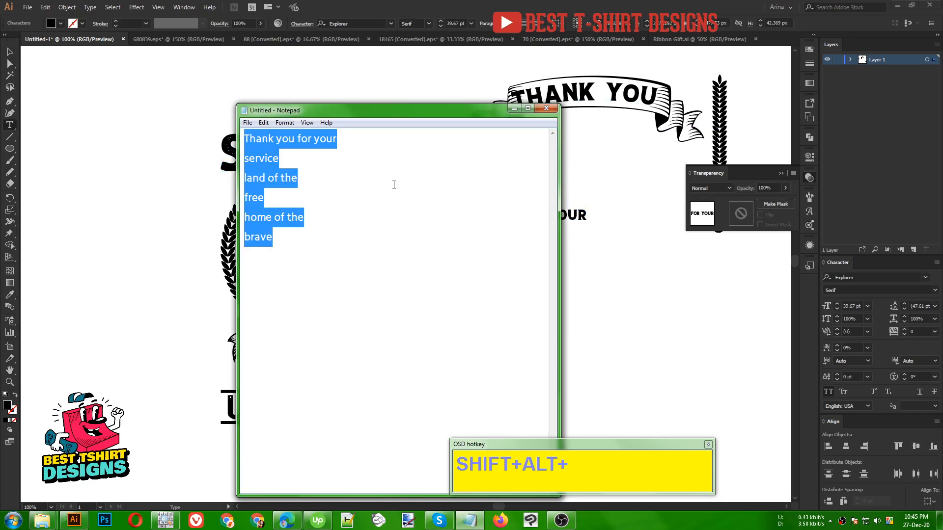
click(393, 184)
drag(338, 139, 225, 142)
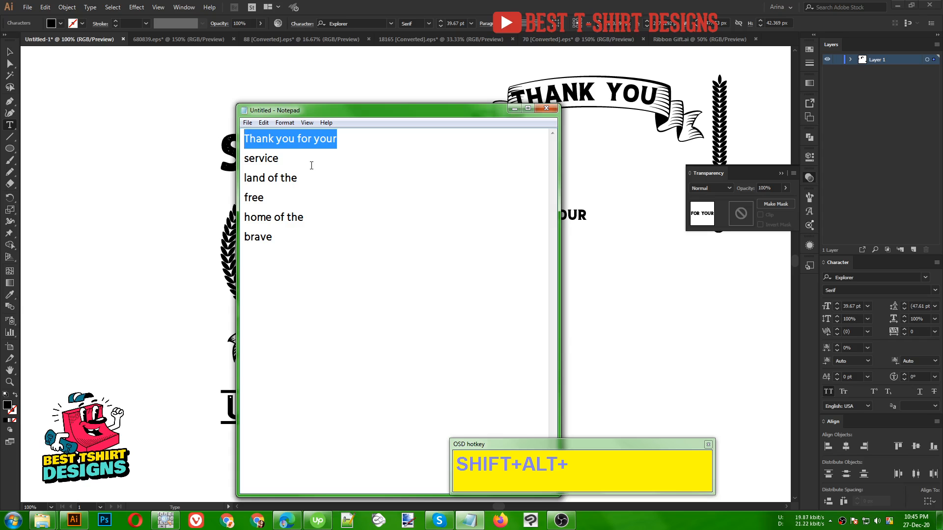
click(581, 215)
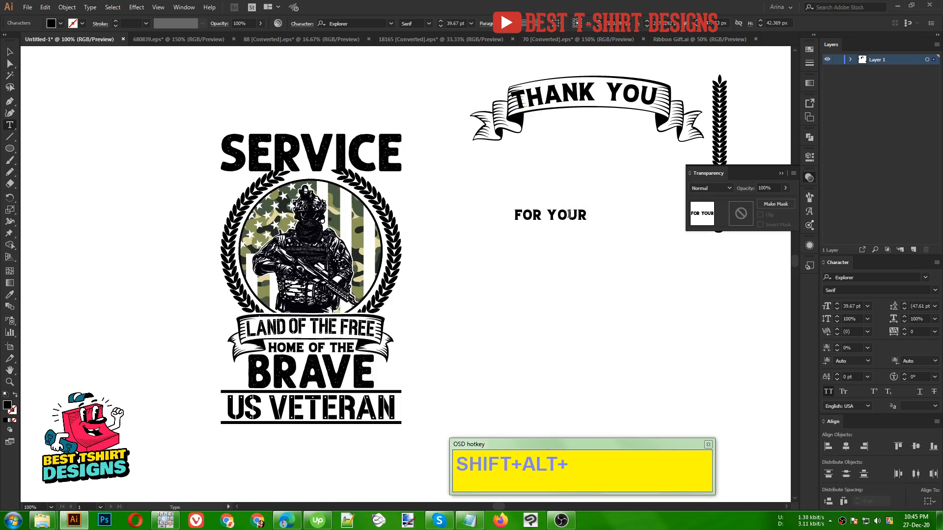
drag(587, 215, 514, 215)
text(THANK YOU FOR YOUR)
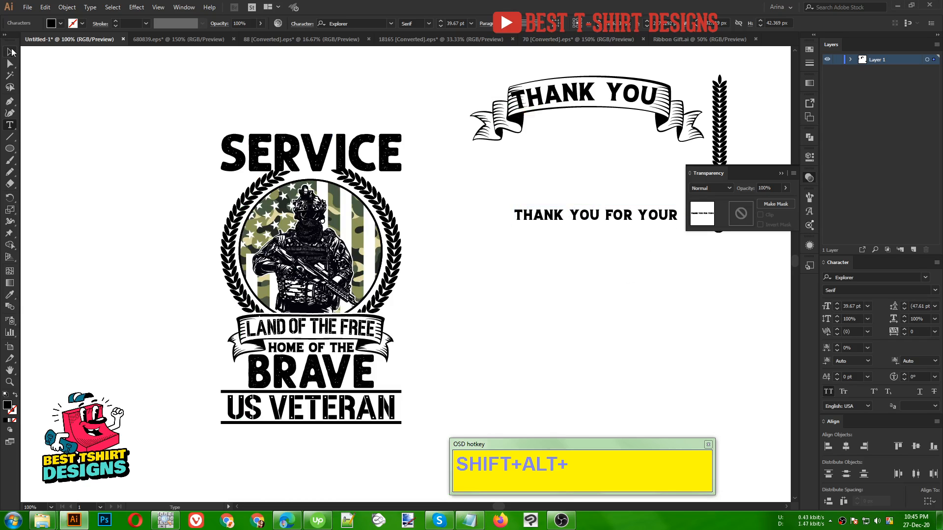
- Place the "THANK YOU FOR YOUR" text above "SERVICE" and turn it into outlined STENCILAND lettering
click(10, 51)
drag(572, 217, 268, 118)
right_click(266, 117)
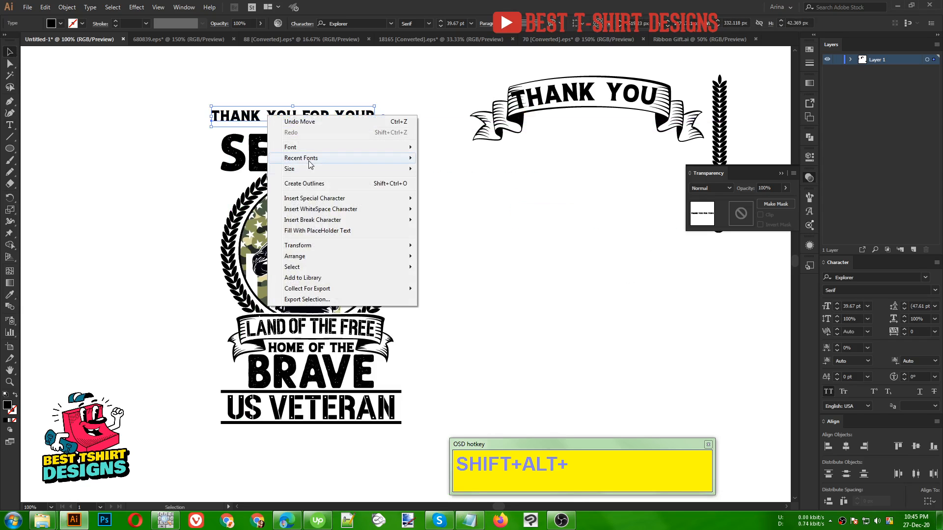
mouse_move(304, 158)
click(452, 158)
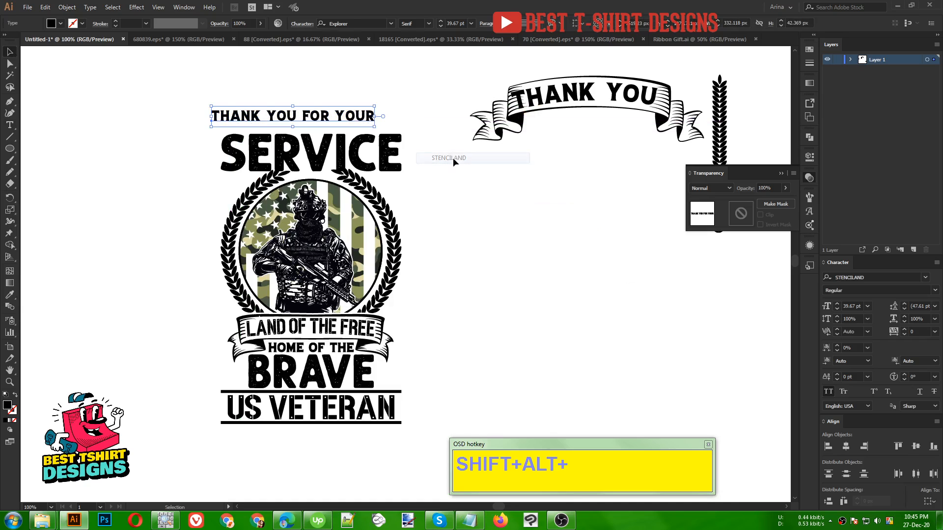
scroll(331, 87, up, 1)
right_click(354, 119)
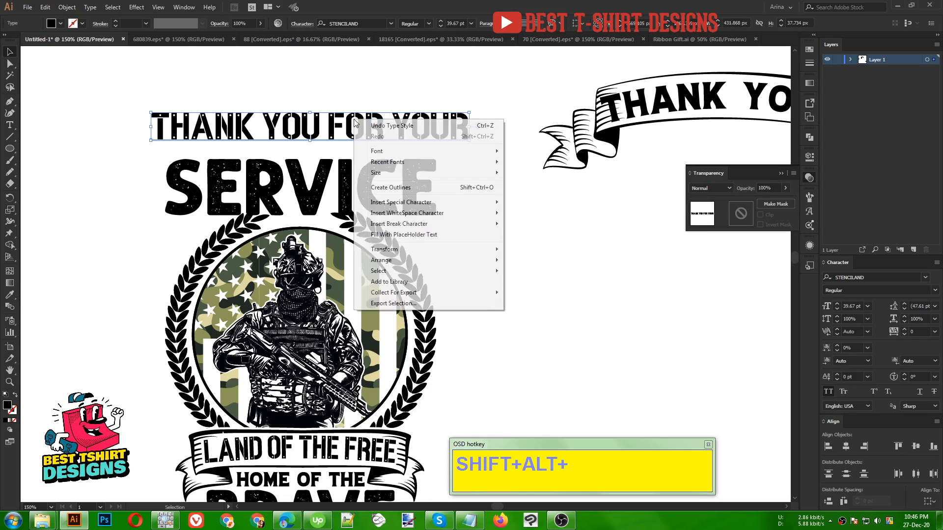
click(390, 189)
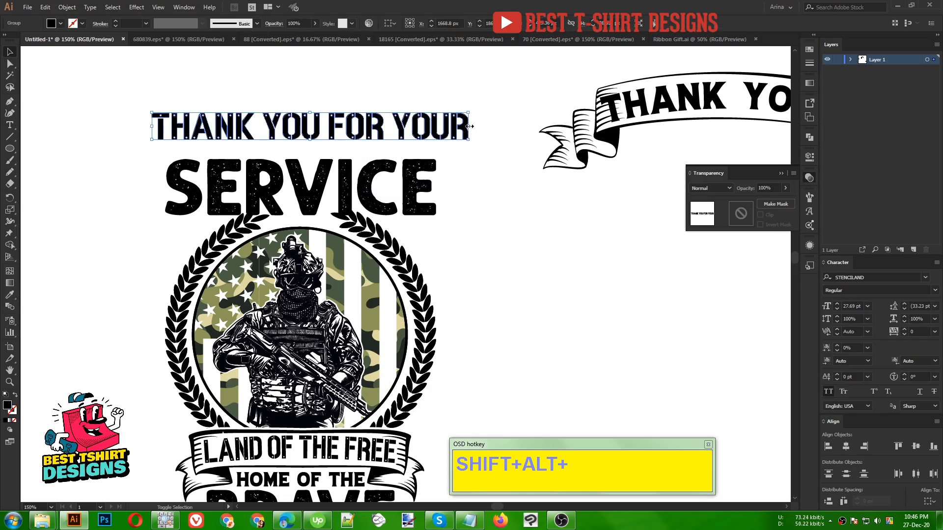
- Narrow "THANK YOU FOR YOUR" to the width of "SERVICE" and lower it closer to that word
drag(469, 127, 436, 131)
drag(154, 126, 167, 126)
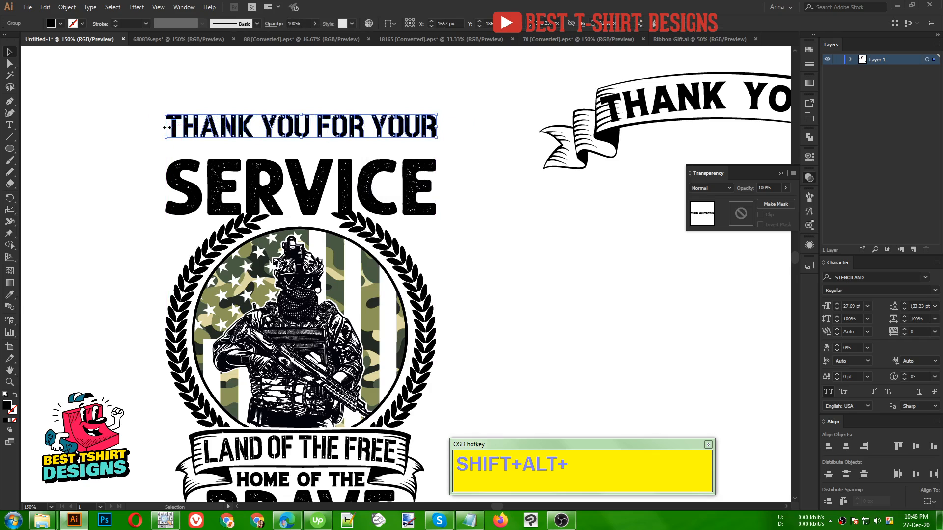
key(Down)
key(Down)
key(Down)
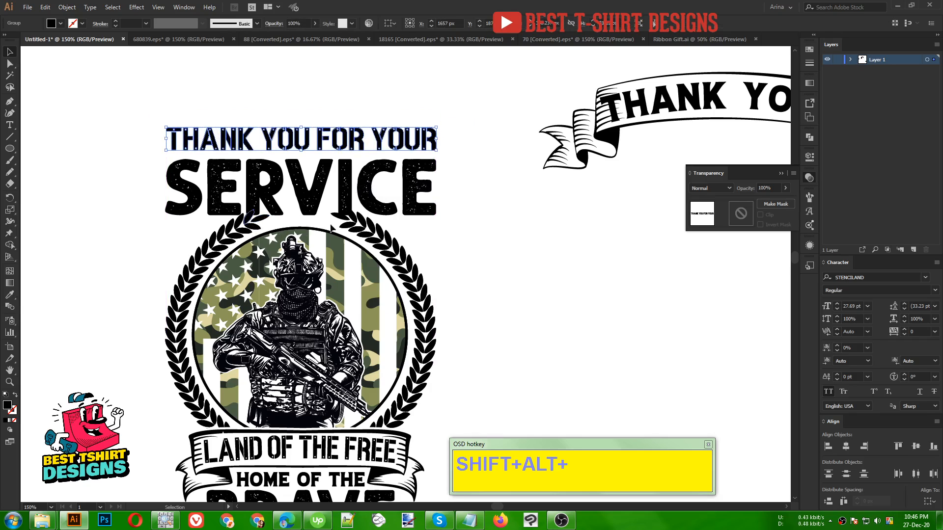
- Duplicate the divider line above "US VETERAN" to run above and below "THANK YOU FOR YOUR"
scroll(286, 213, down, 1)
scroll(417, 200, down, 1)
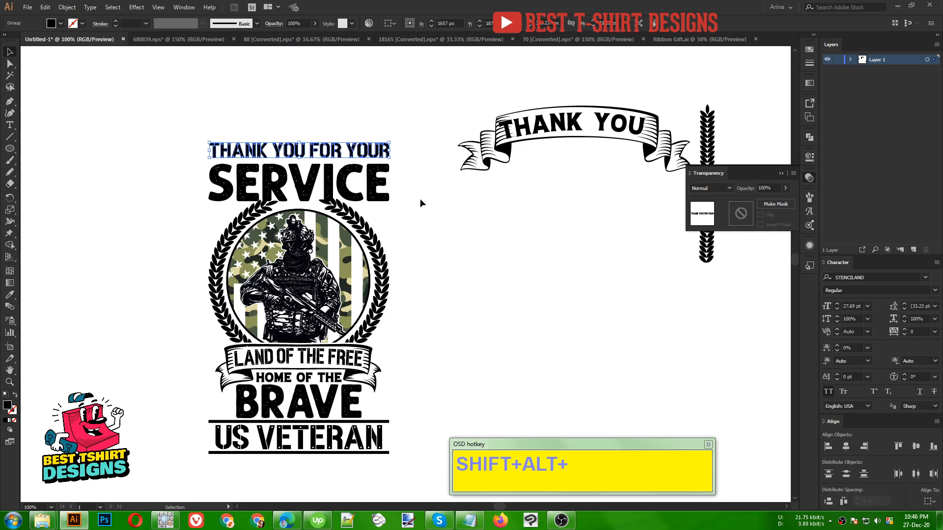
drag(382, 421, 373, 131)
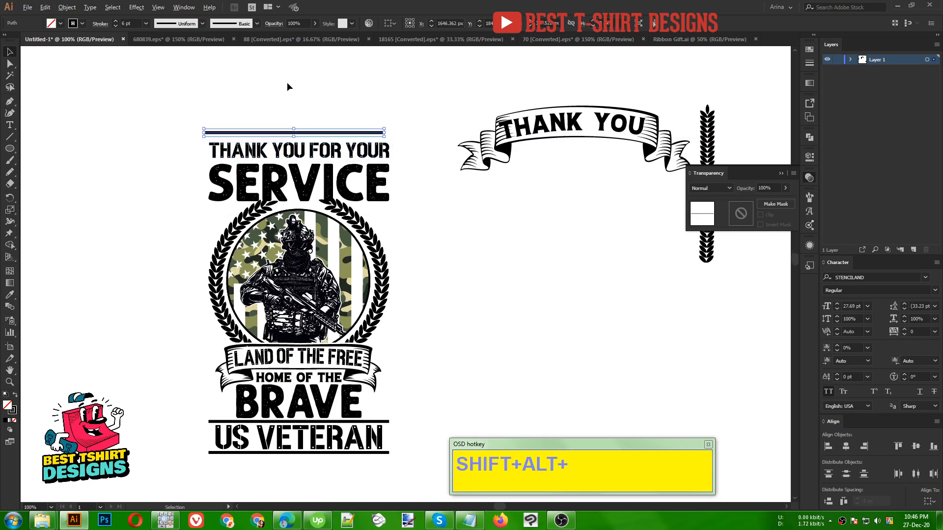
scroll(299, 107, up, 2)
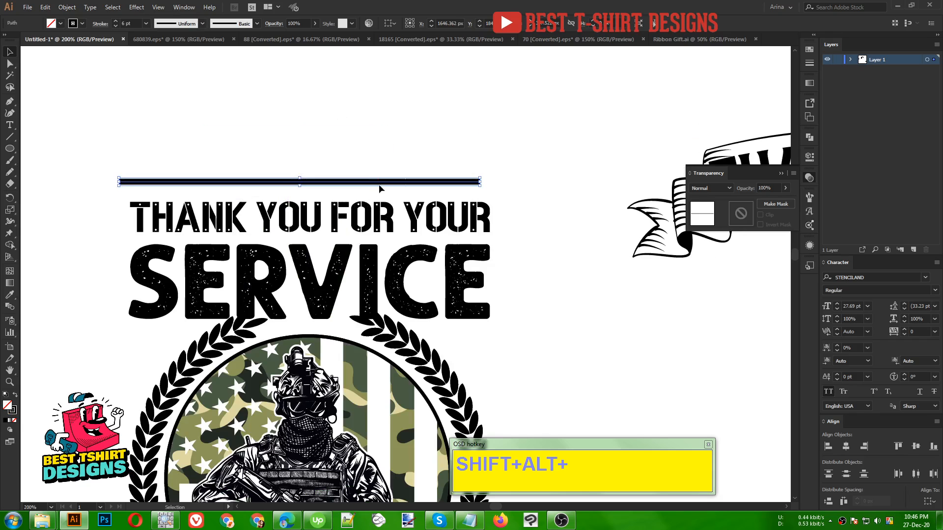
drag(423, 217, 395, 230)
- Select the complete design, including the new lettering and divider lines, and align it all to the horizontal centre
scroll(324, 208, down, 1)
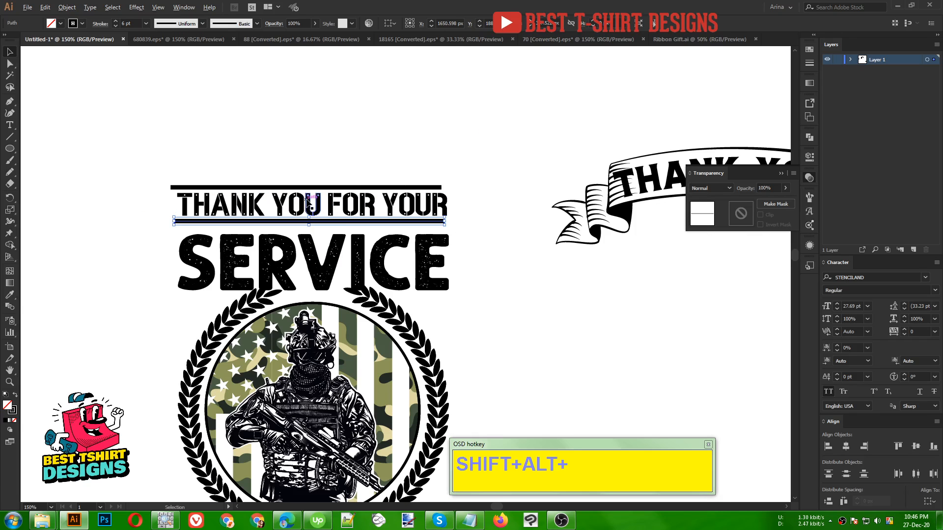
scroll(308, 201, down, 1)
scroll(247, 136, down, 1)
drag(247, 137, 385, 421)
key(ctrl+plus)
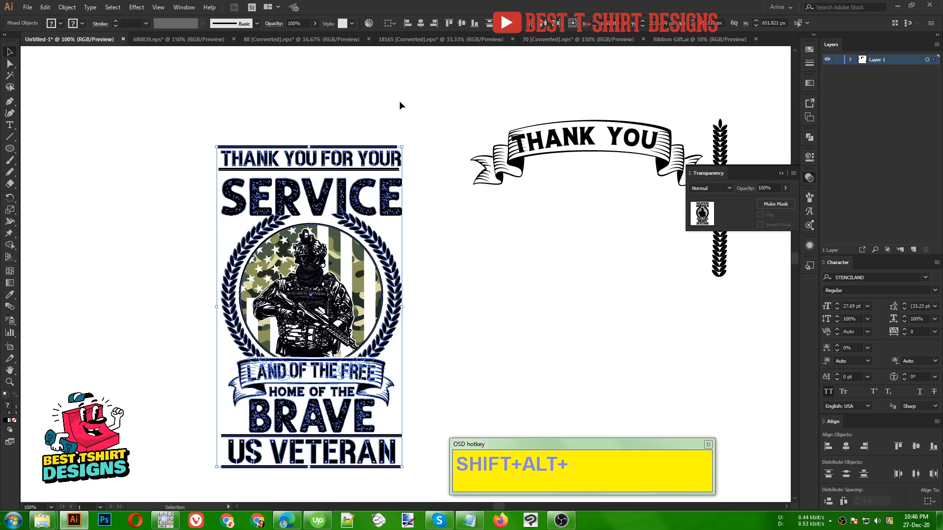
click(420, 23)
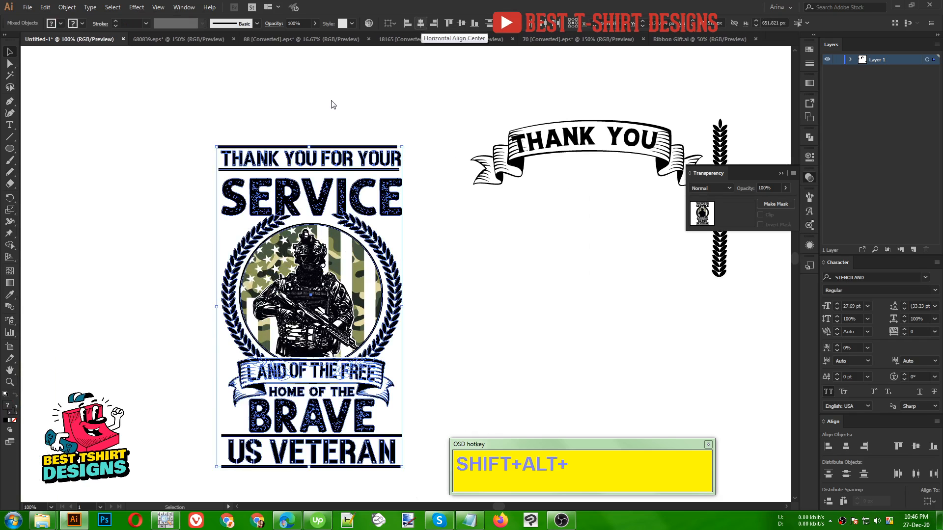
- Lower "THANK YOU FOR YOUR" with its two divider lines slightly closer to "SERVICE" and deselect
drag(333, 119, 354, 177)
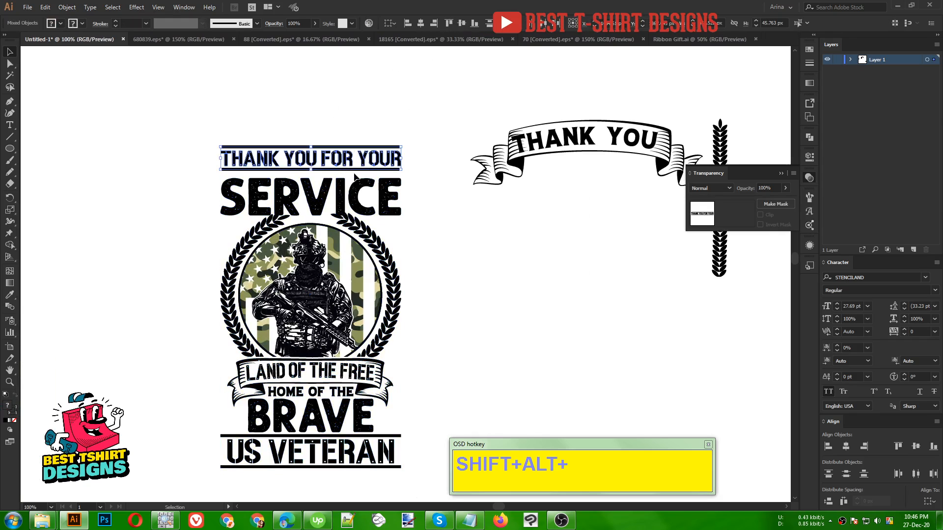
key(Down)
key(Down)
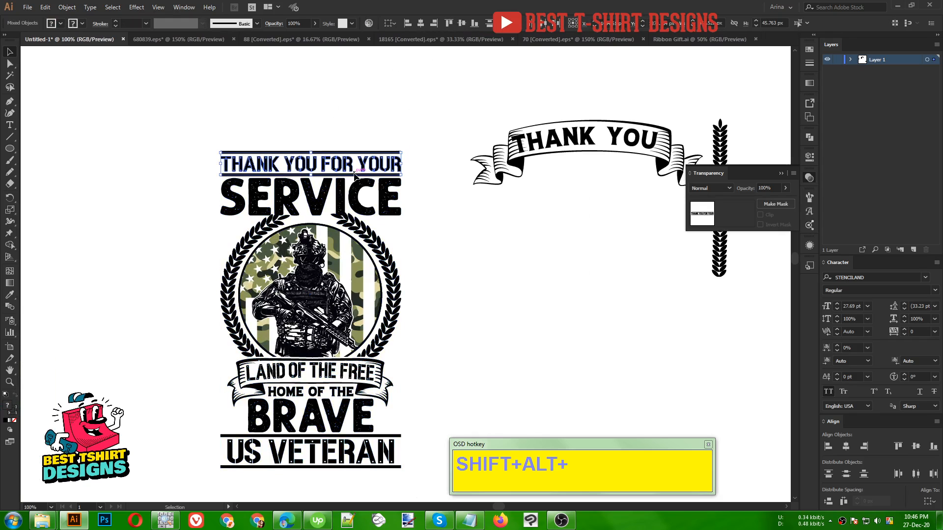
key(Up)
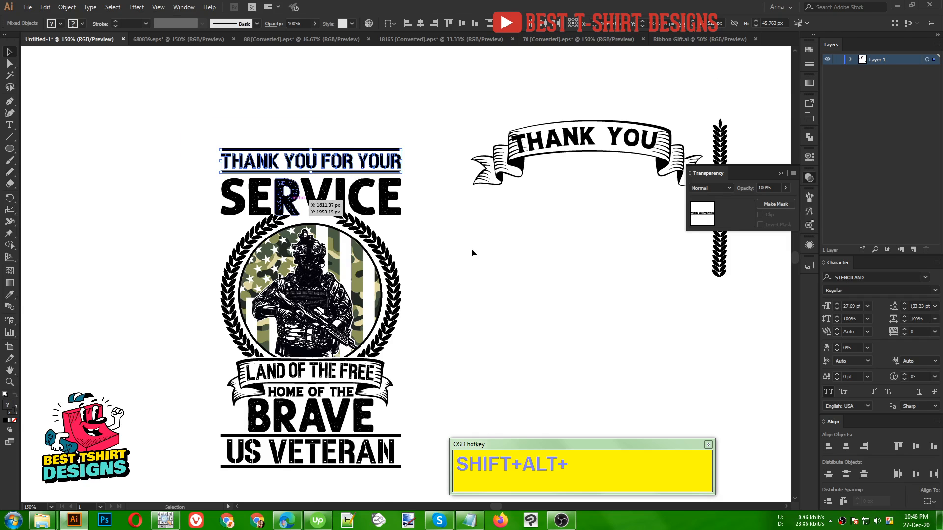
key(ctrl+plus)
click(472, 250)
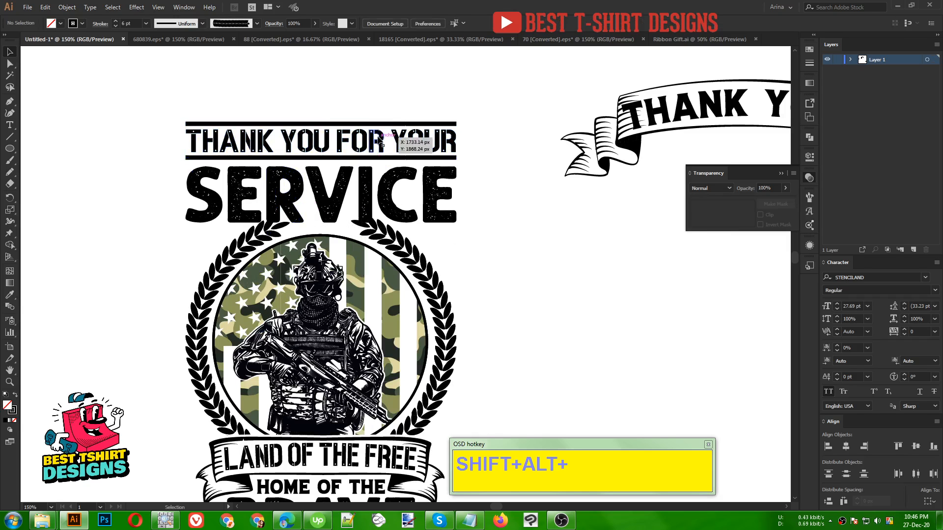
- Move the topmost divider line below "SERVICE", and group the word with its two dividers, horizontally centred and evenly spaced
drag(382, 124, 385, 229)
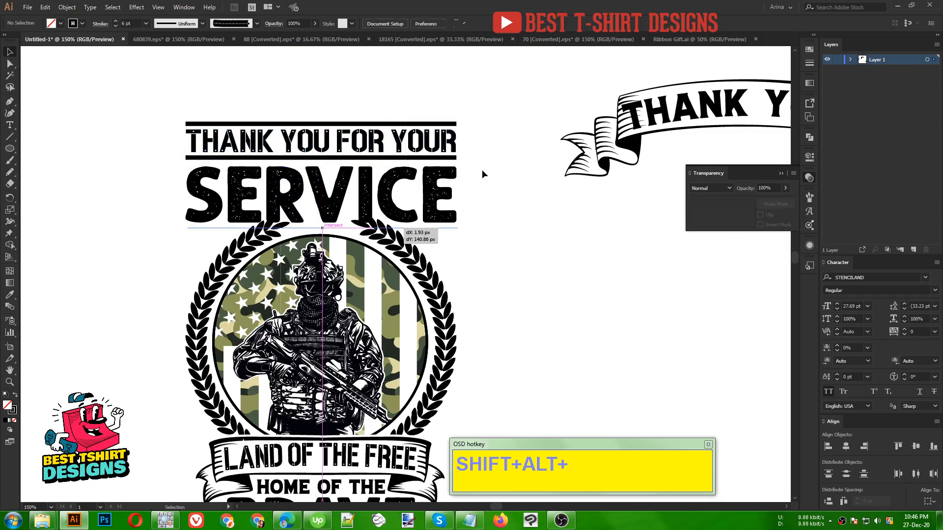
drag(466, 160, 442, 231)
click(425, 24)
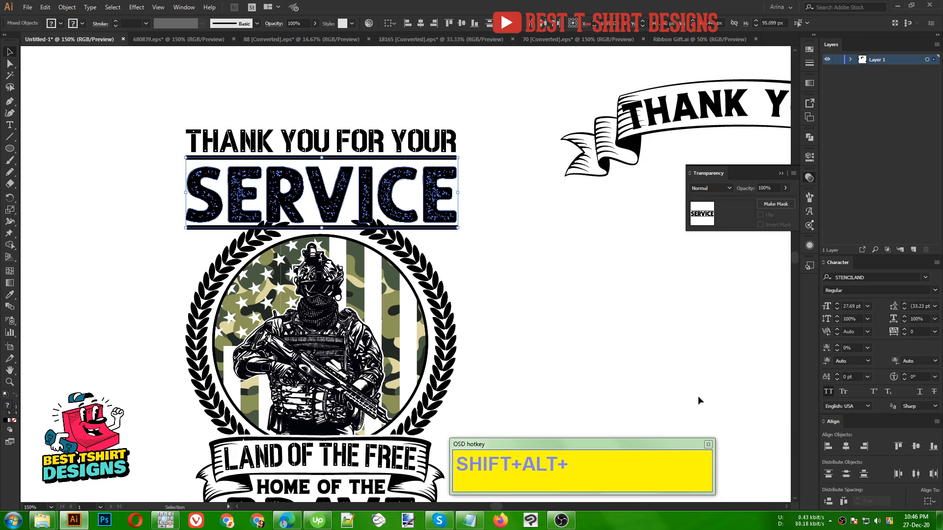
click(828, 505)
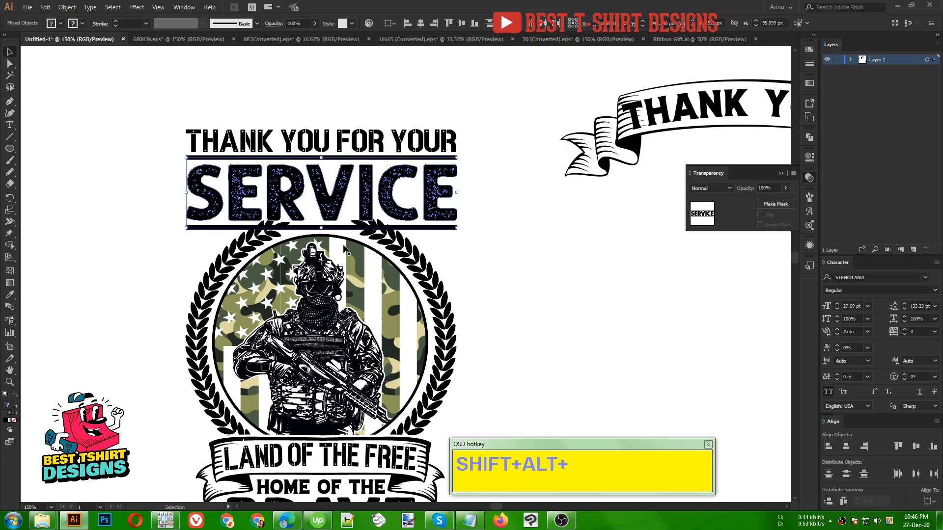
key(ctrl+g)
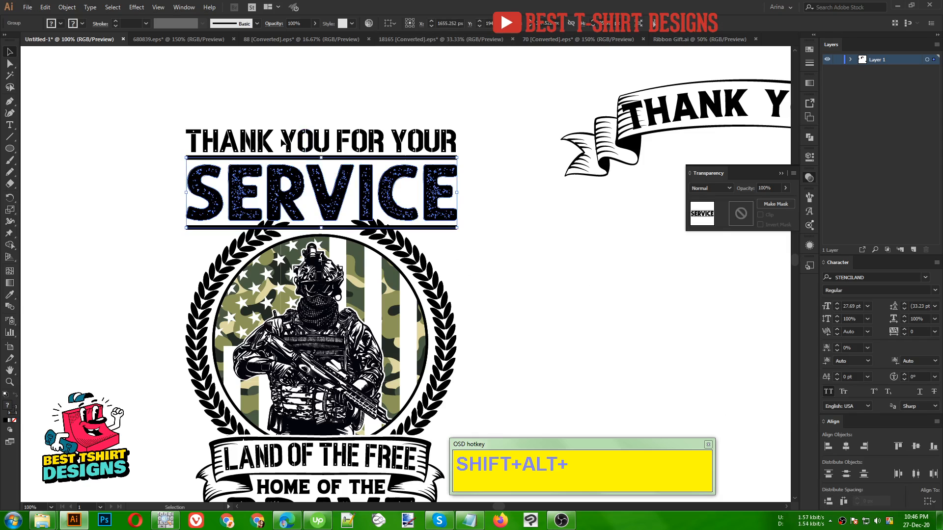
- Raise the "SERVICE" group slightly over the wreath tips and move "THANK YOU FOR YOUR" up to sit above its upper divider
scroll(284, 143, down, 1)
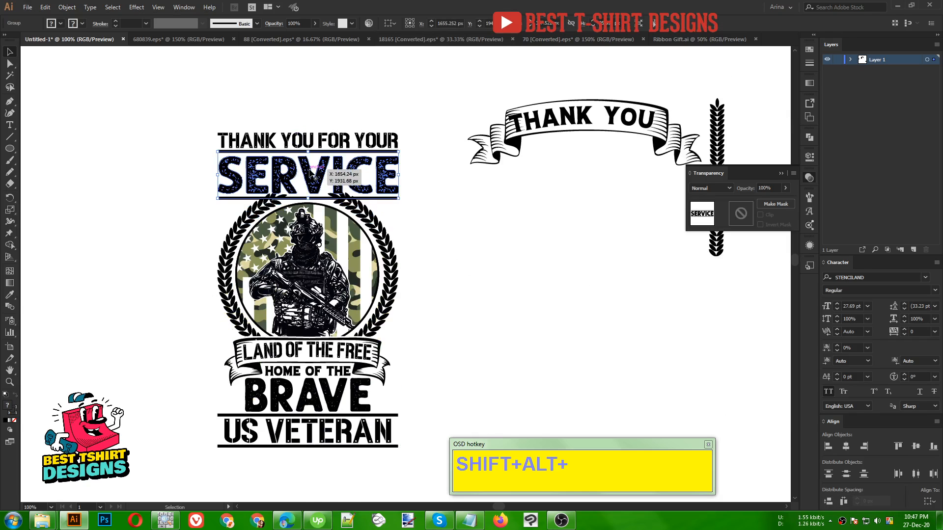
key(Up)
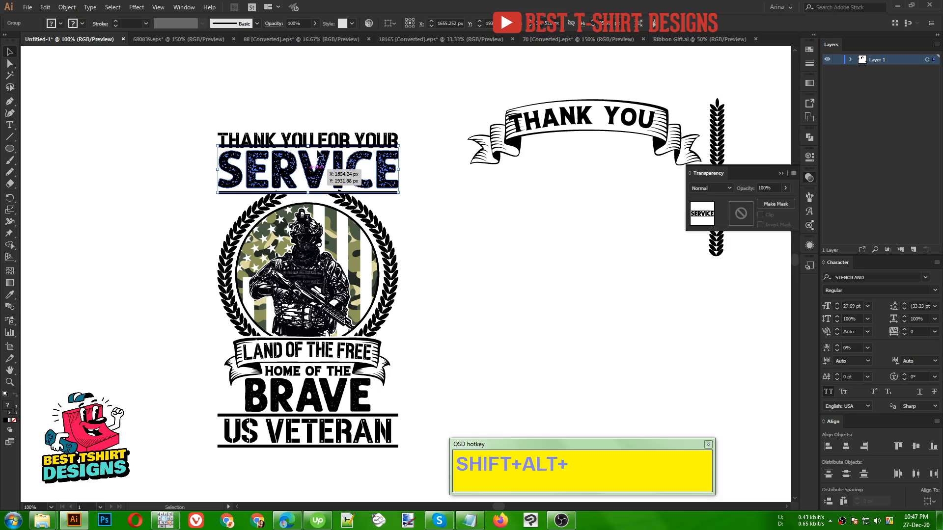
click(322, 141)
key(Up)
key(Up)
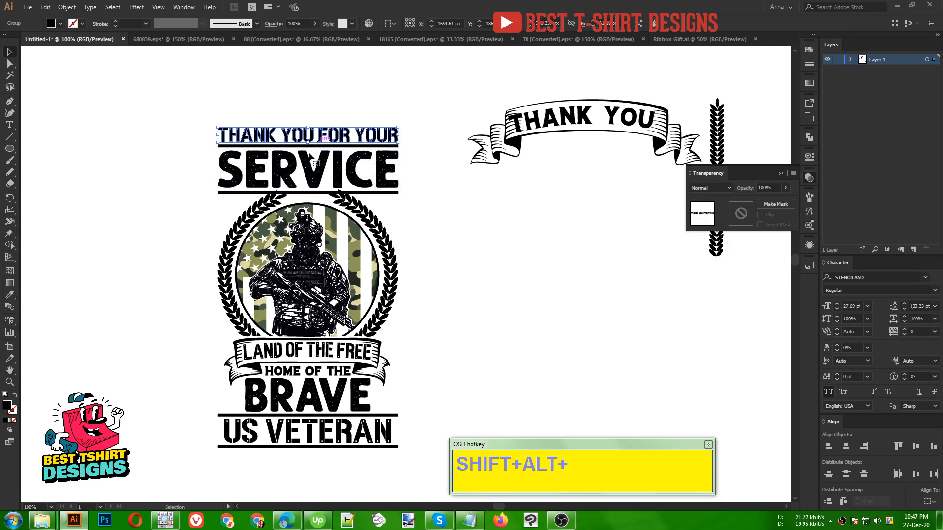
- Create a slightly enlarged outline of the wreath leaves with Offset Path inside the wreath group, cut it out and leave isolation mode
scroll(333, 197, up, 3)
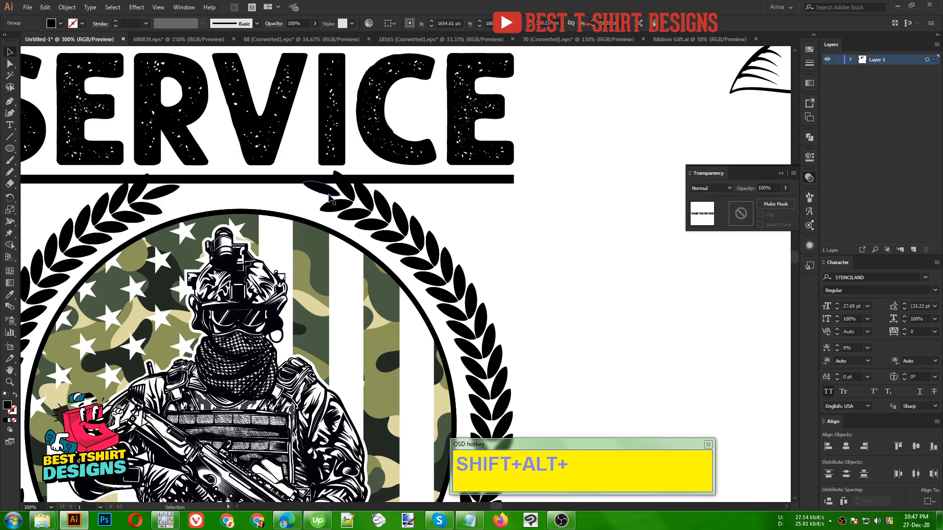
click(328, 193)
drag(344, 210, 437, 219)
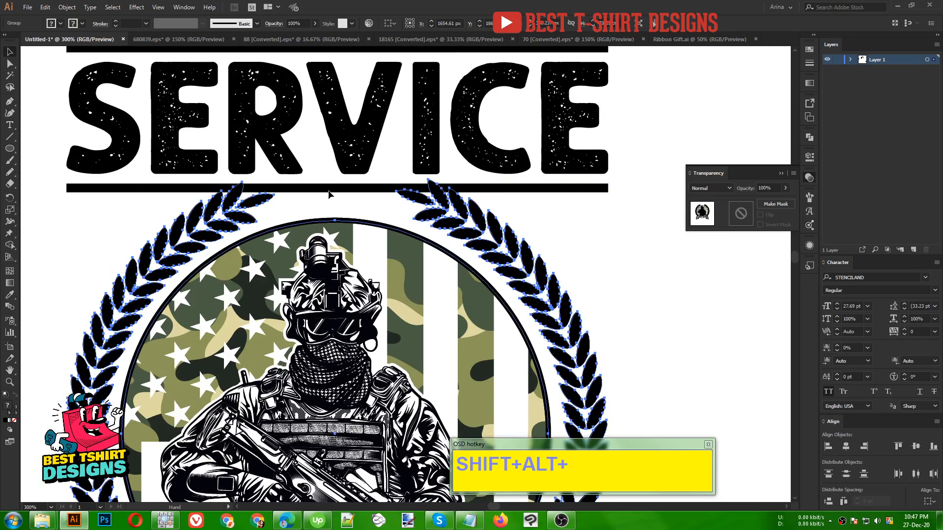
double_click(458, 217)
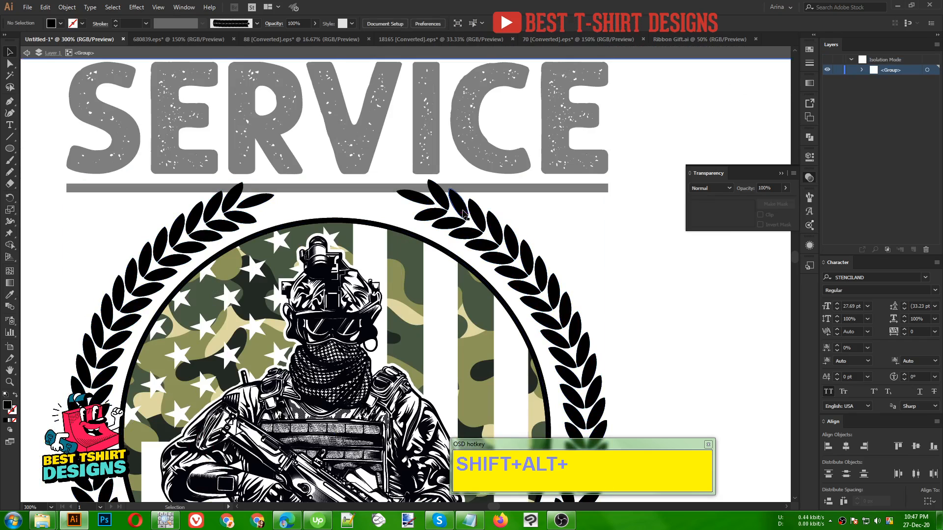
key(ctrl+a)
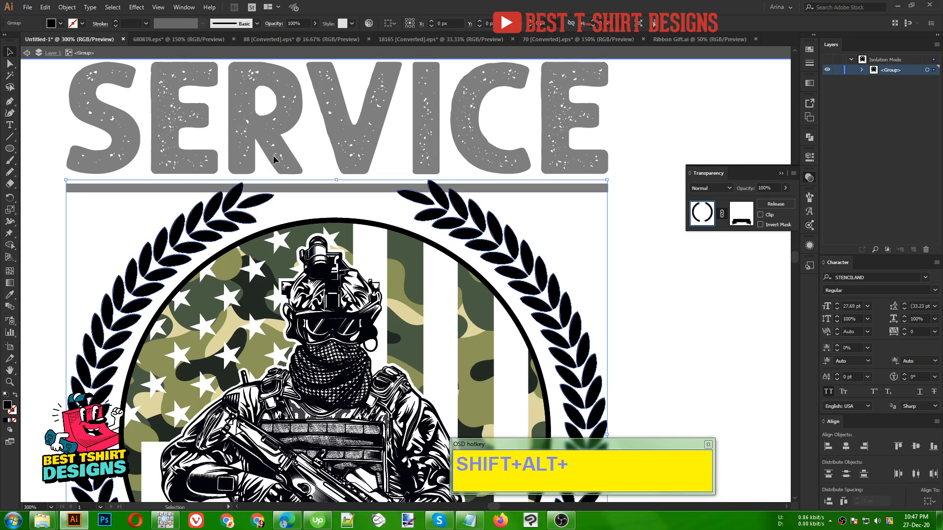
click(66, 7)
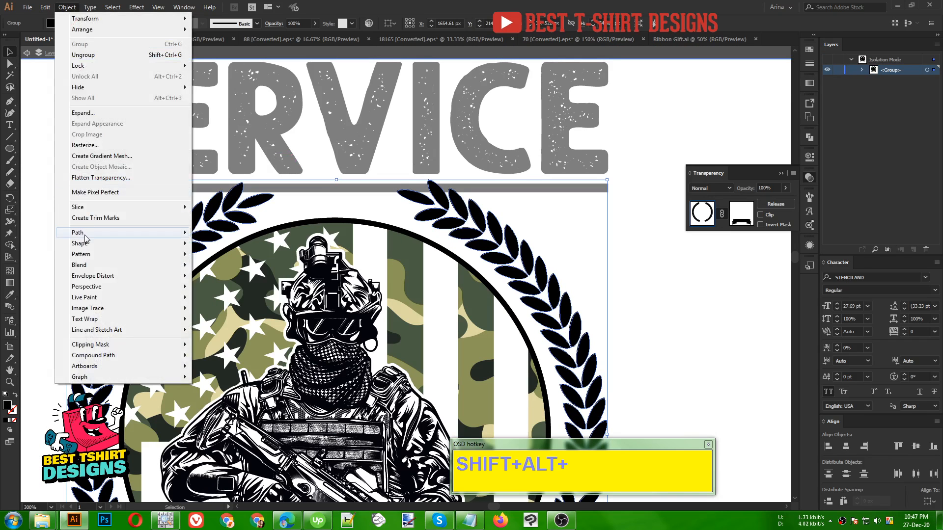
mouse_move(85, 234)
click(224, 269)
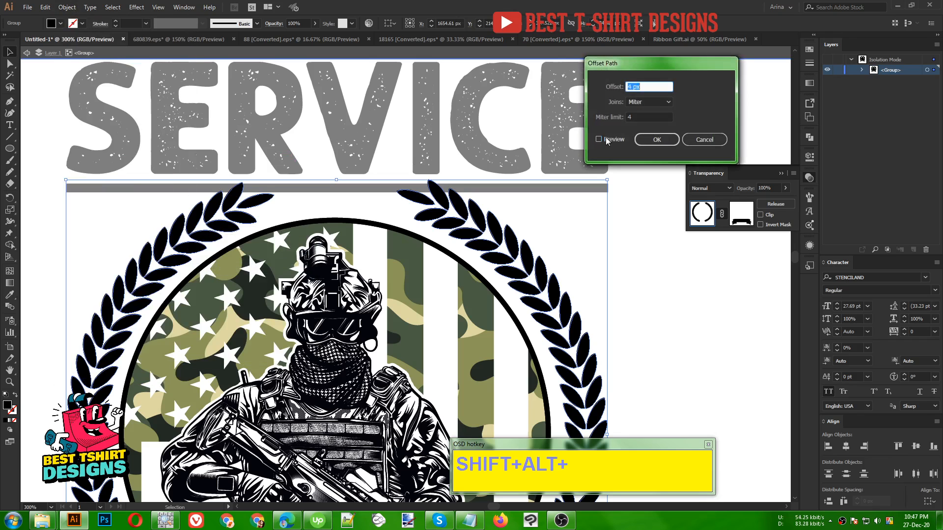
click(606, 140)
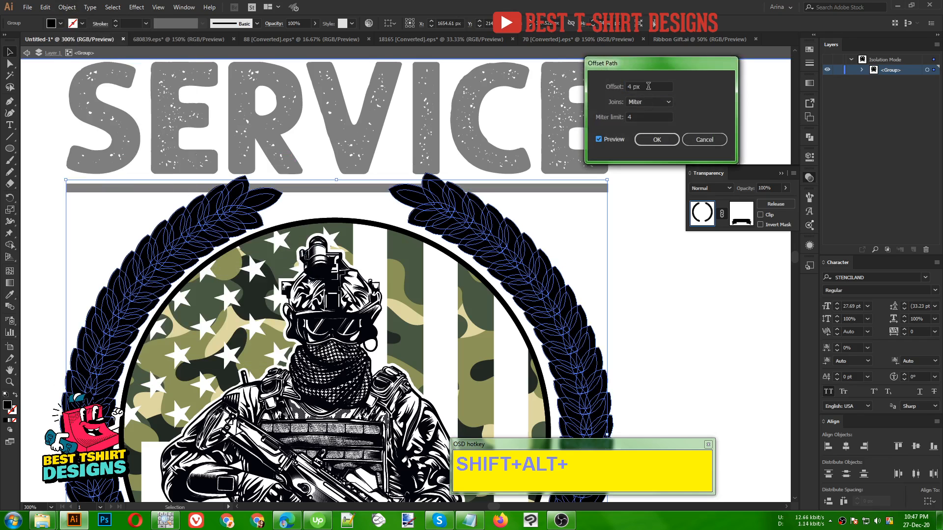
scroll(648, 86, down, 1)
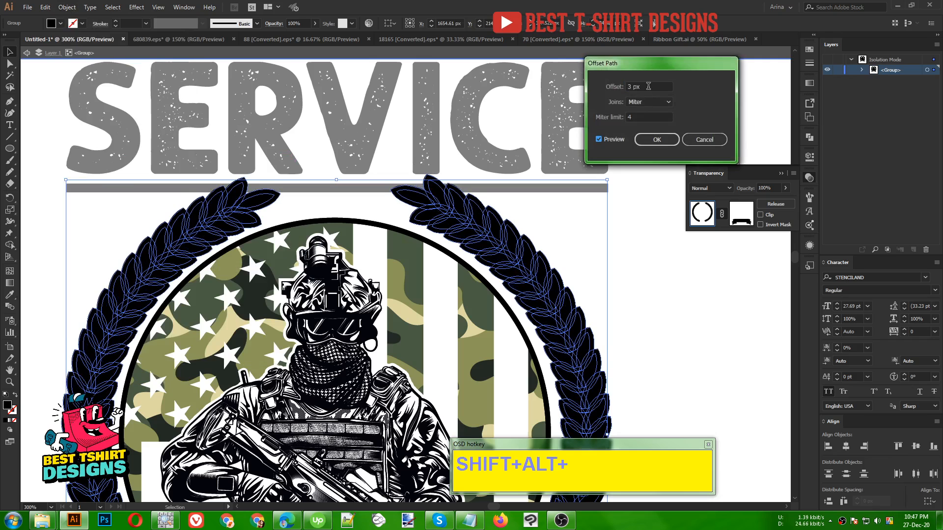
click(642, 140)
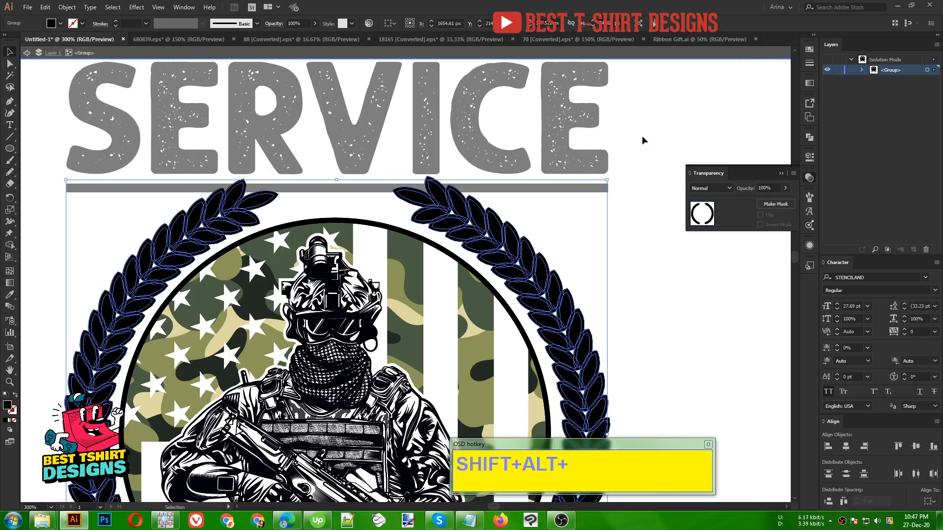
double_click(627, 210)
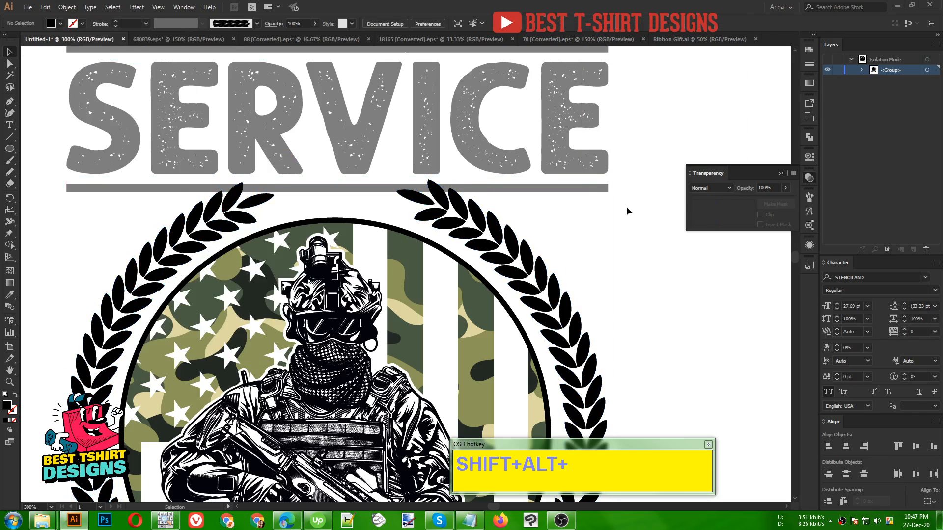
- Add an opacity mask without clipping to the "SERVICE" group, paste the enlarged wreath outline in place inside it and leave mask editing
click(544, 190)
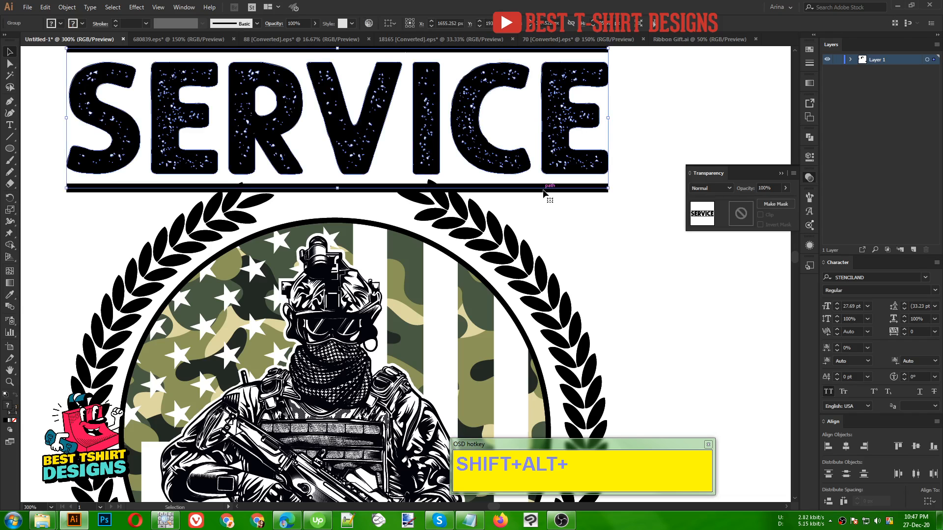
click(741, 216)
click(760, 215)
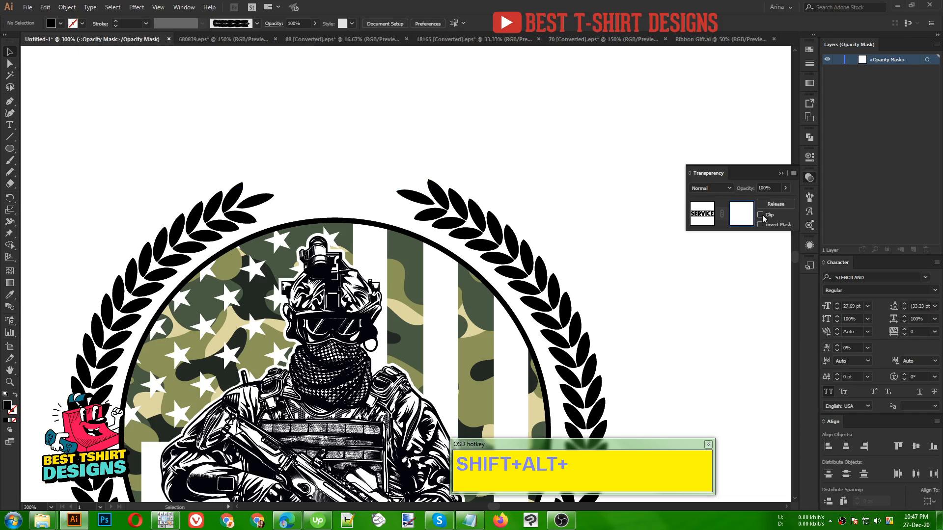
key(ctrl+f)
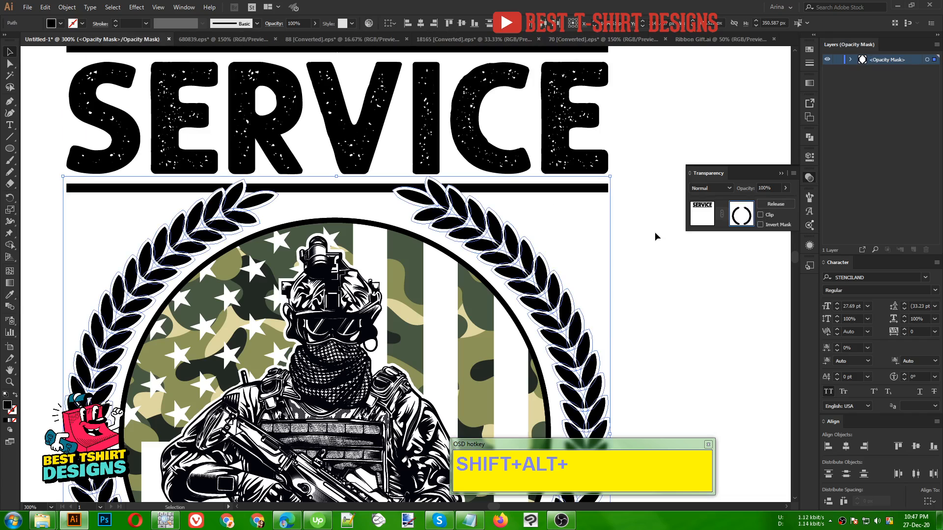
click(691, 223)
click(554, 222)
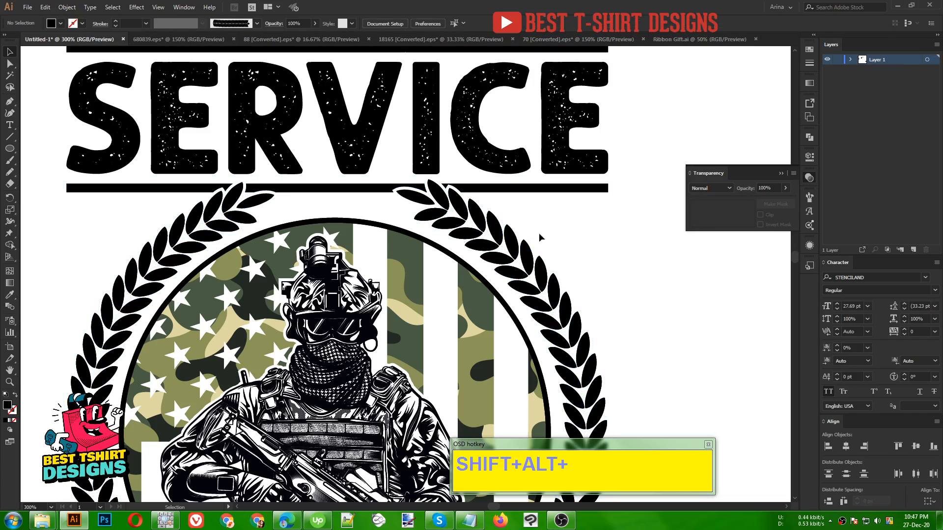
- Select the complete T-shirt design from "THANK YOU FOR YOUR" down to "US VETERAN", group it and deselect
scroll(274, 201, down, 1)
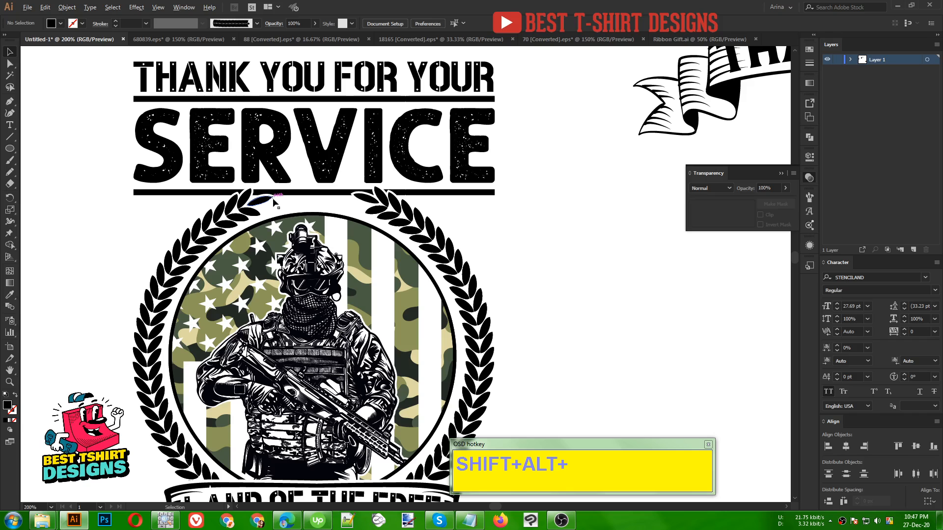
scroll(491, 216, down, 2)
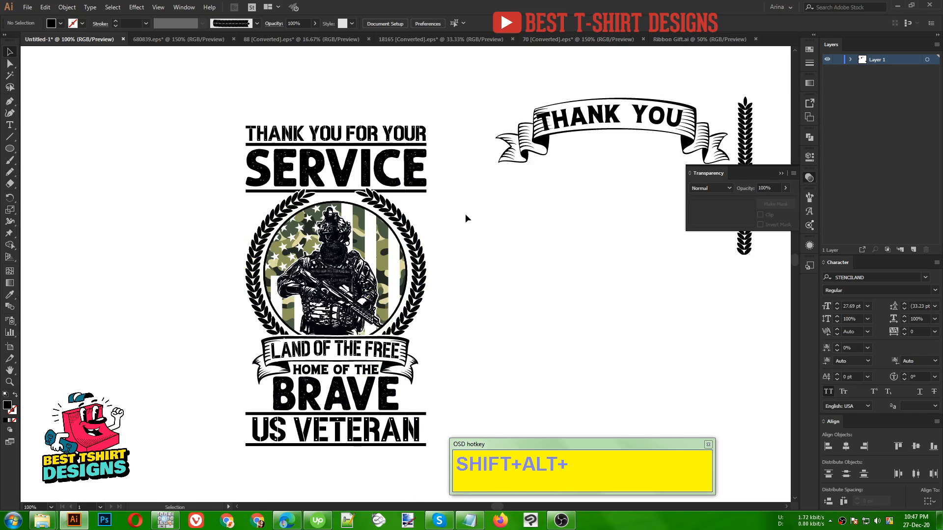
scroll(467, 208, down, 1)
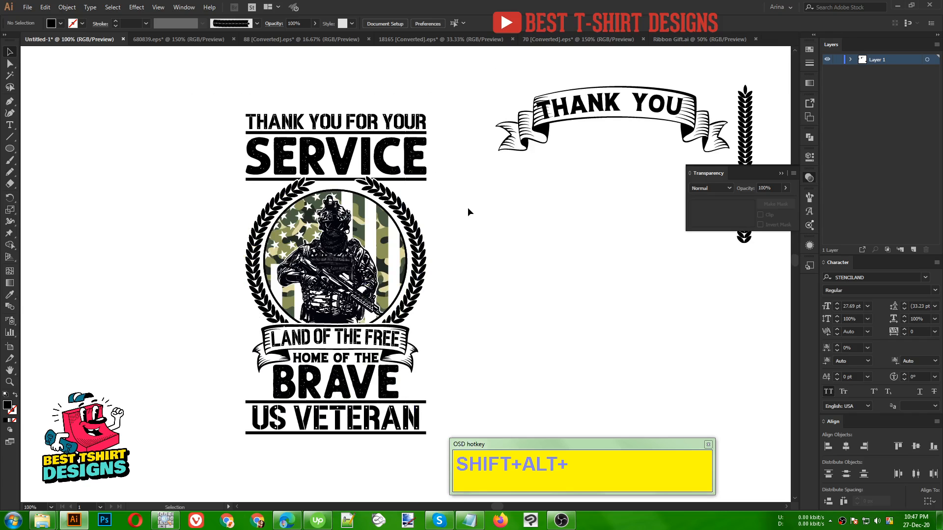
drag(221, 89, 436, 453)
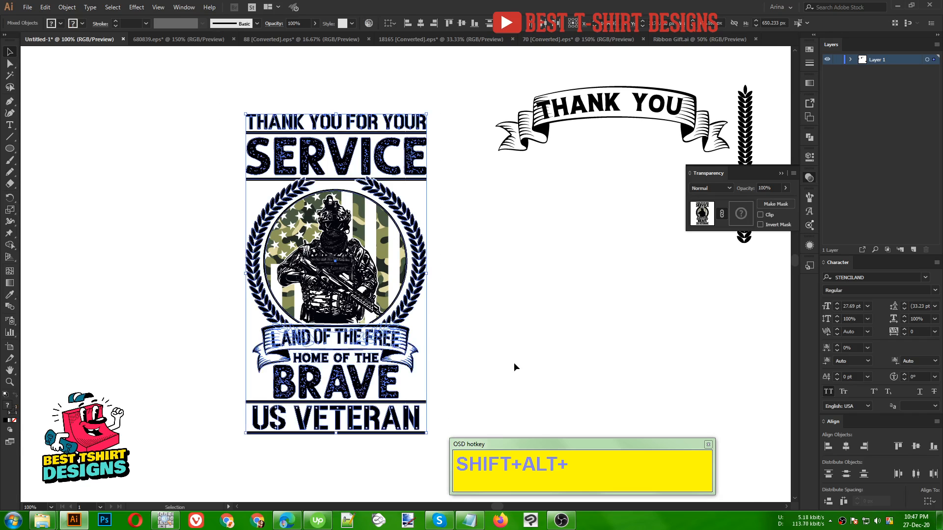
key(a)
key(ctrl+g)
click(520, 323)
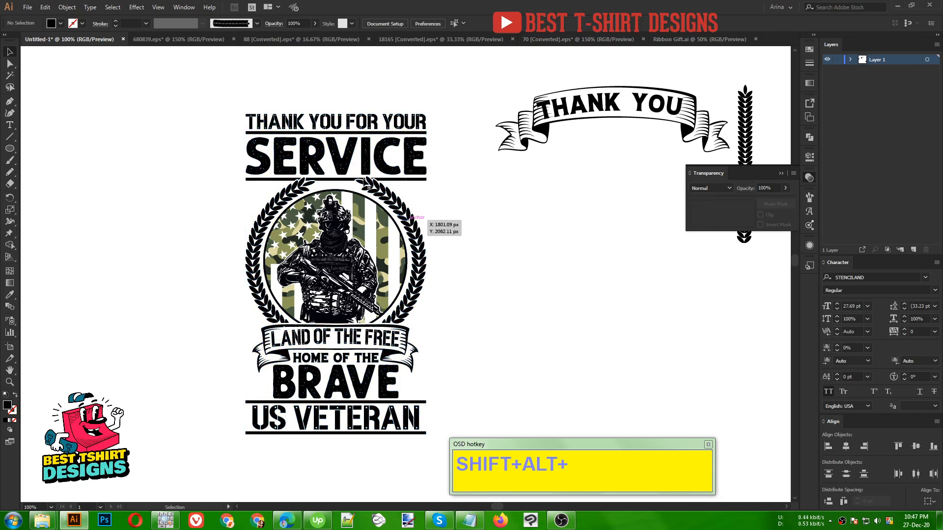
scroll(339, 154, up, 1)
scroll(339, 155, down, 1)
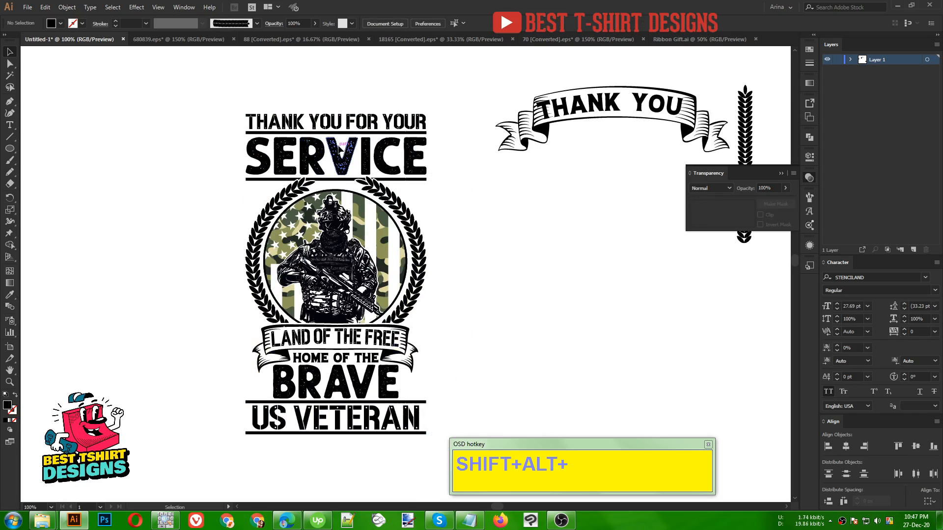
- Apply an Arc Lower warp with a horizontal bend of -20% to the "SERVICE" group
click(340, 148)
scroll(343, 154, up, 1)
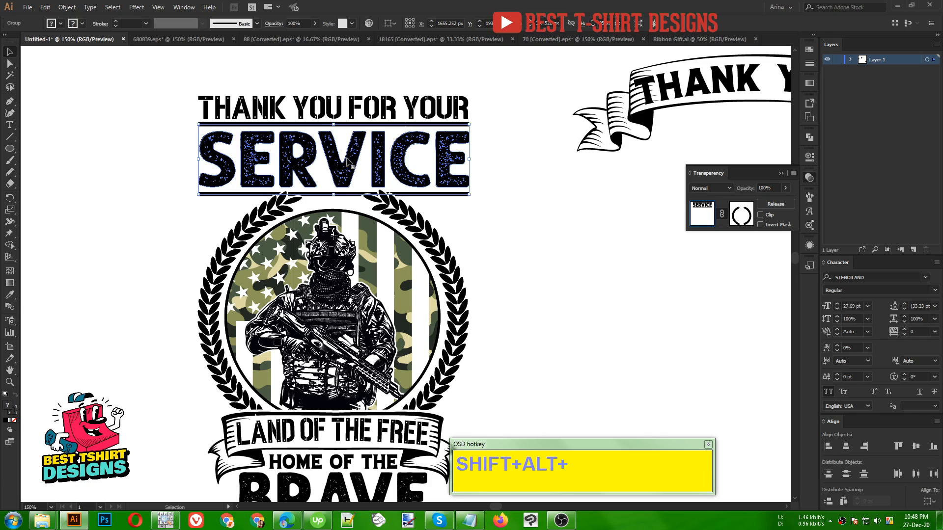
click(134, 8)
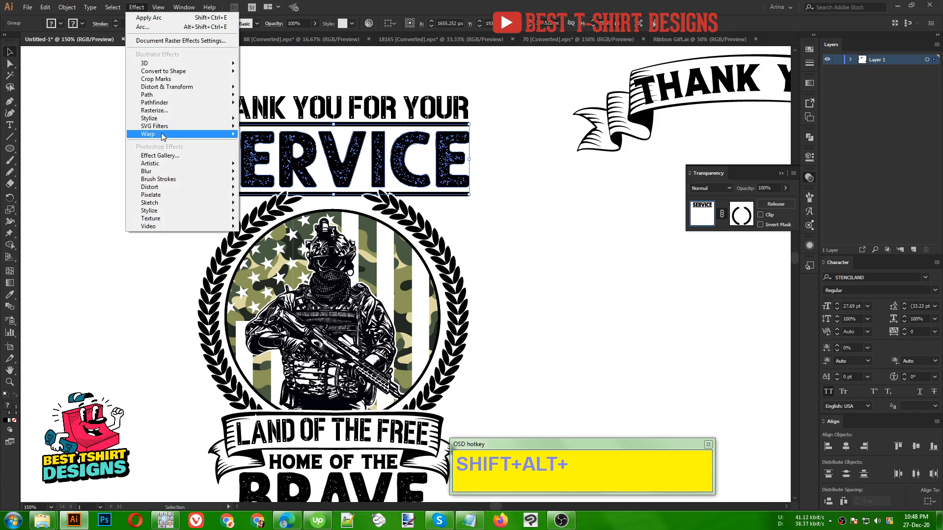
mouse_move(163, 134)
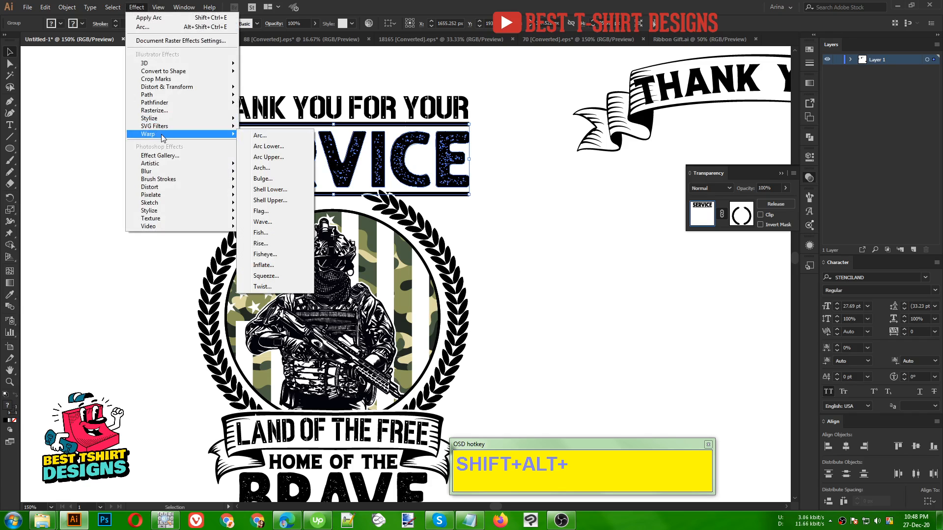
click(294, 146)
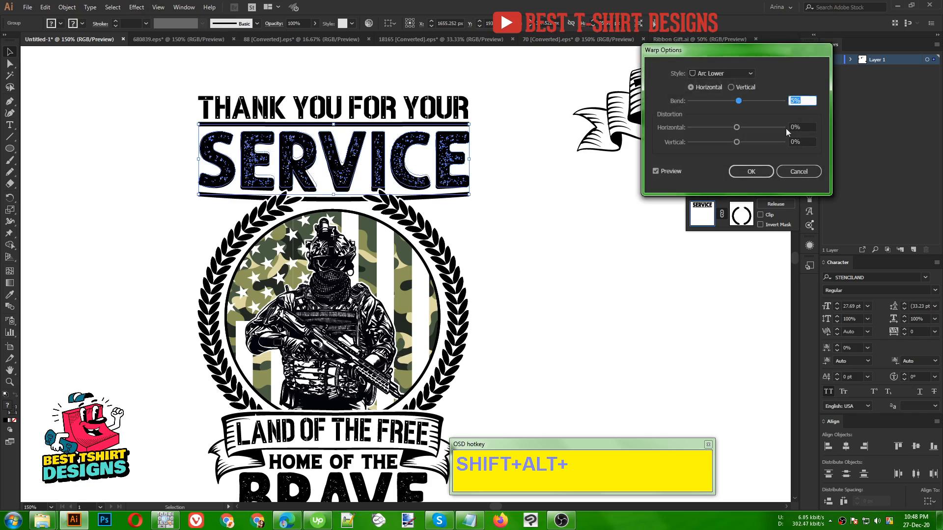
scroll(803, 101, down, 5)
scroll(803, 101, down, 10)
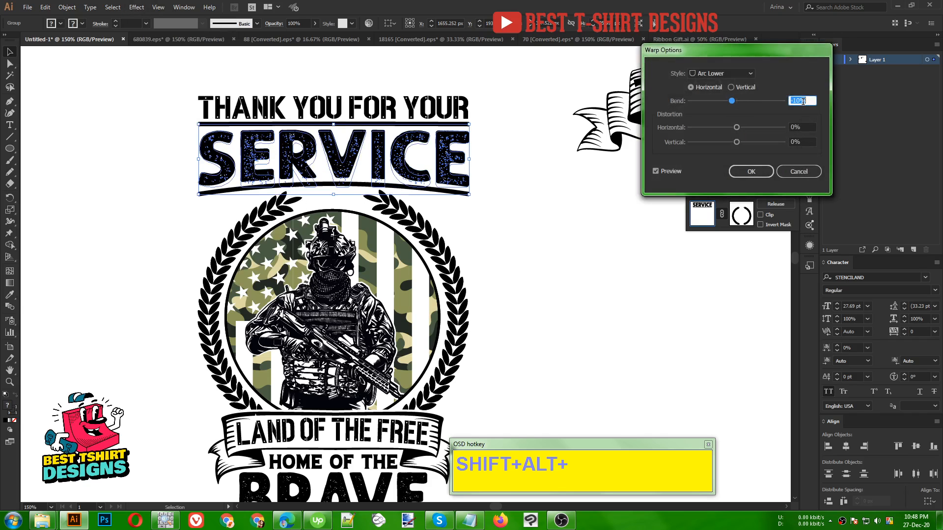
scroll(803, 101, down, 10)
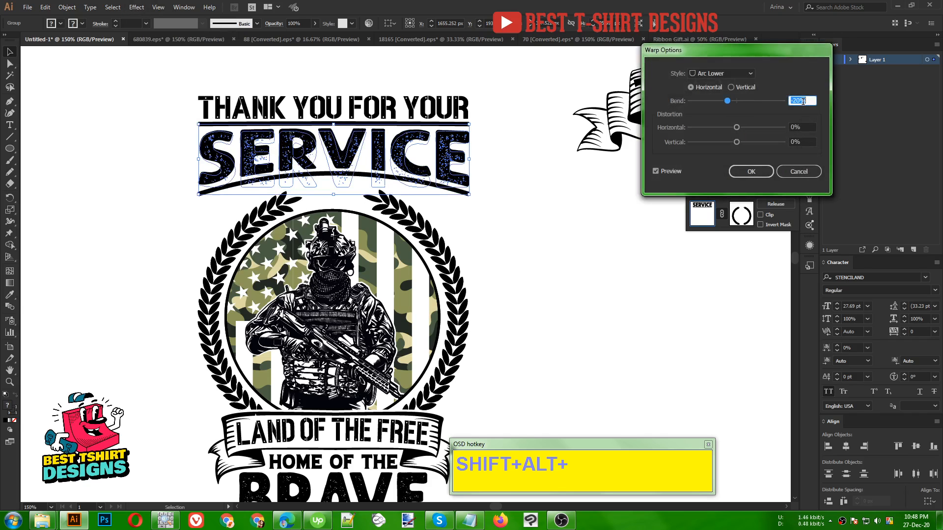
click(750, 171)
- Stretch the warped "SERVICE" group downward so its curved divider meets the wreath tips, and expand its appearance
drag(333, 195, 334, 219)
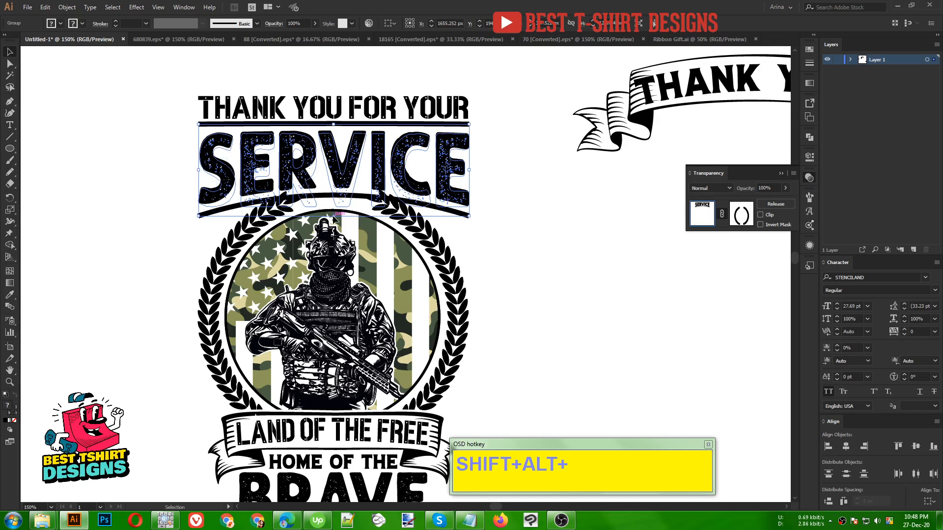
scroll(280, 205, down, 1)
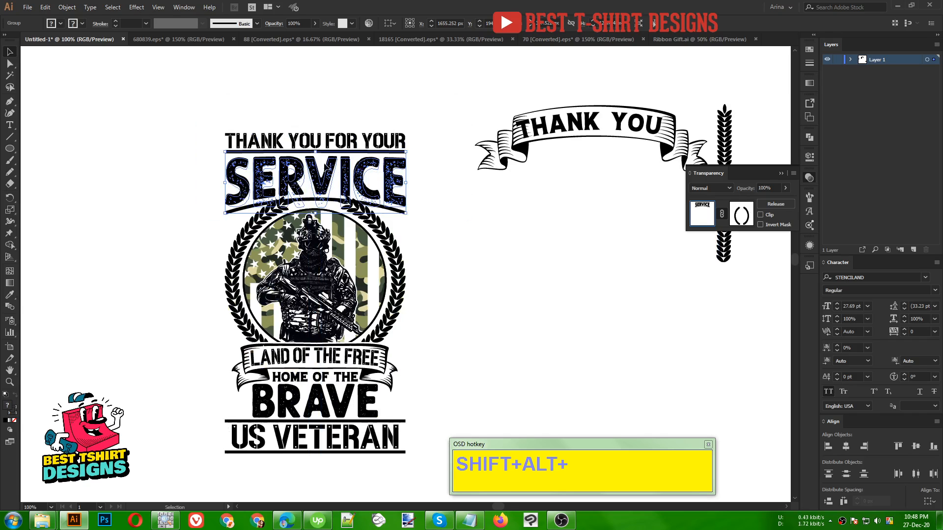
click(67, 7)
click(90, 122)
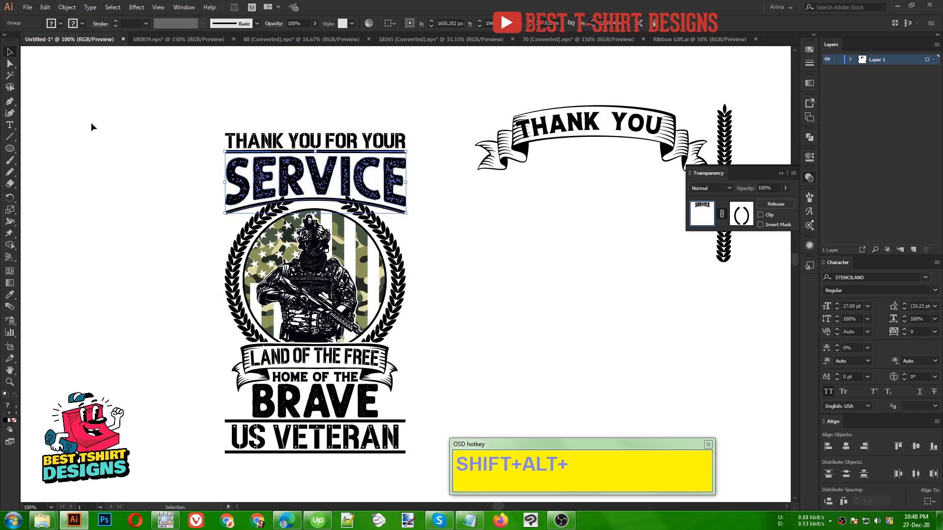
drag(278, 101, 413, 219)
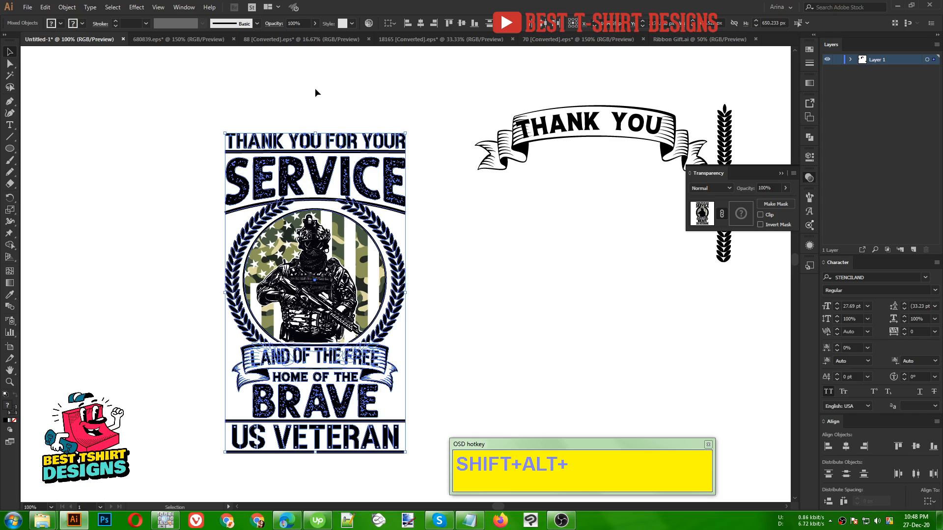
click(304, 100)
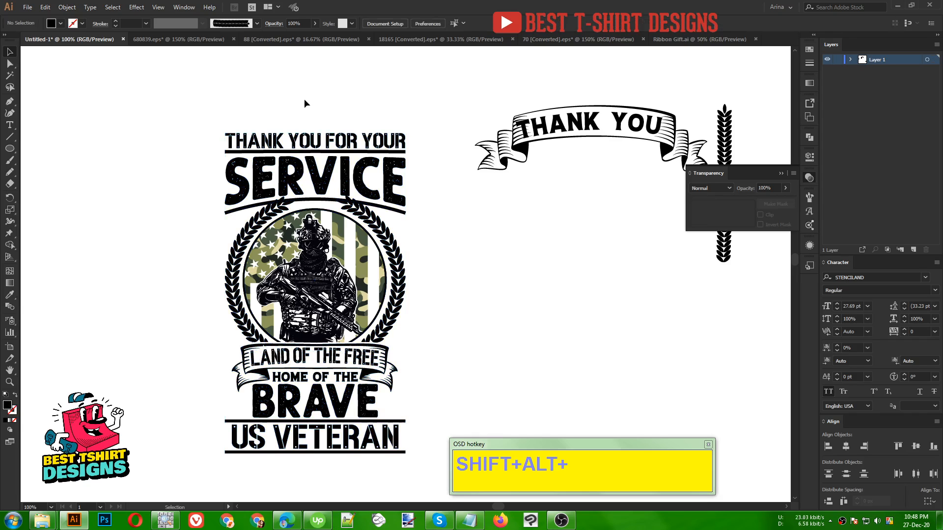
double_click(261, 407)
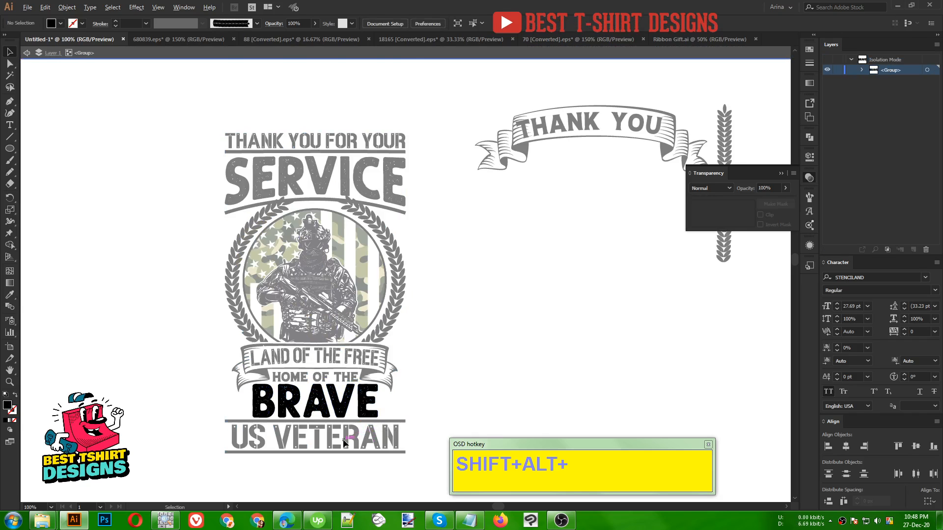
scroll(342, 439, up, 1)
scroll(332, 408, down, 2)
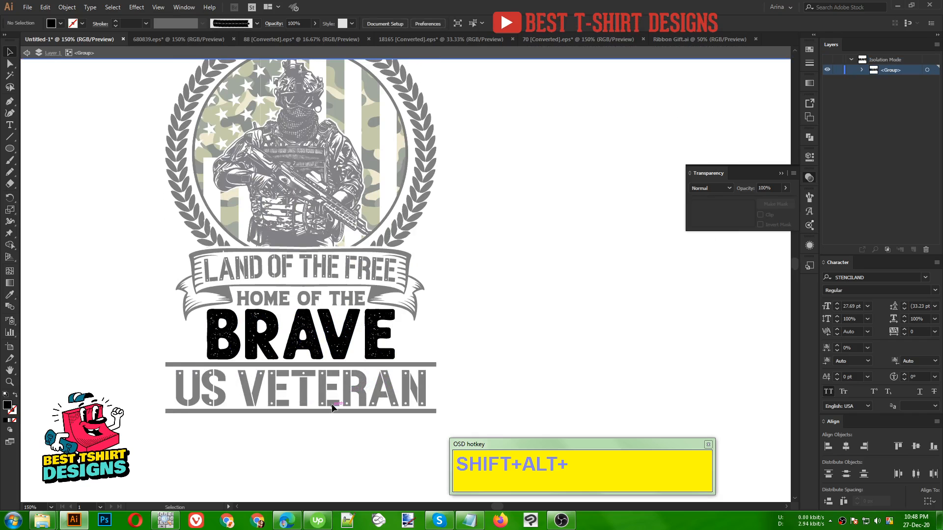
double_click(435, 346)
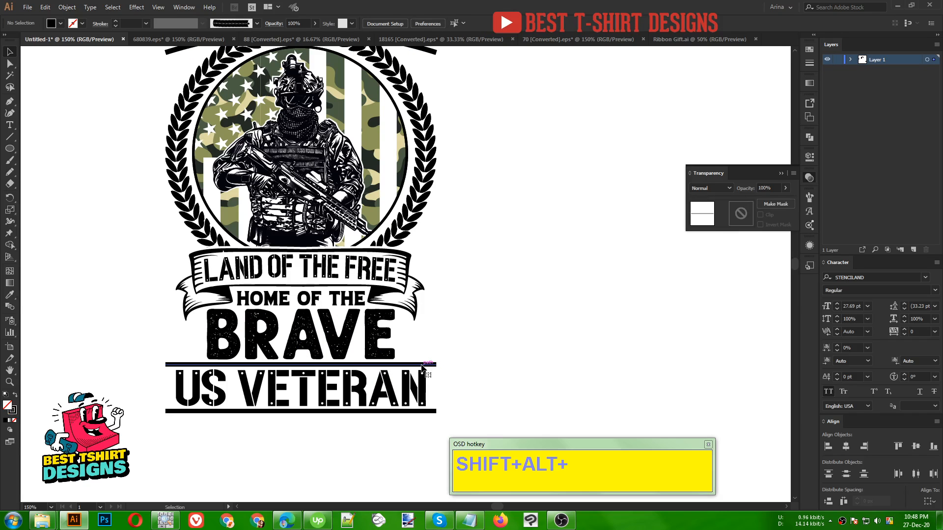
- Move the "US VETERAN" lettering with both its dividers down to open a gap below "BRAVE"
drag(422, 366, 409, 433)
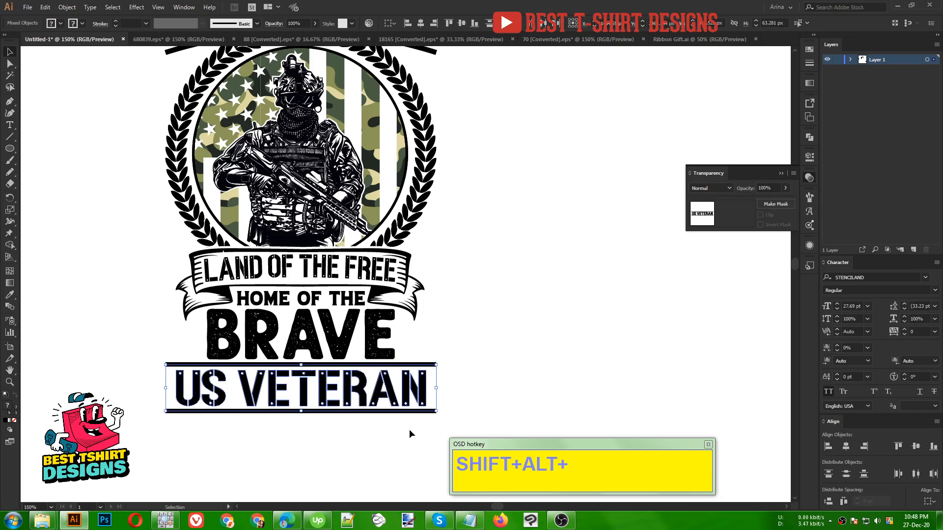
key(shift+Down)
key(shift+Down)
key(shift+Down)
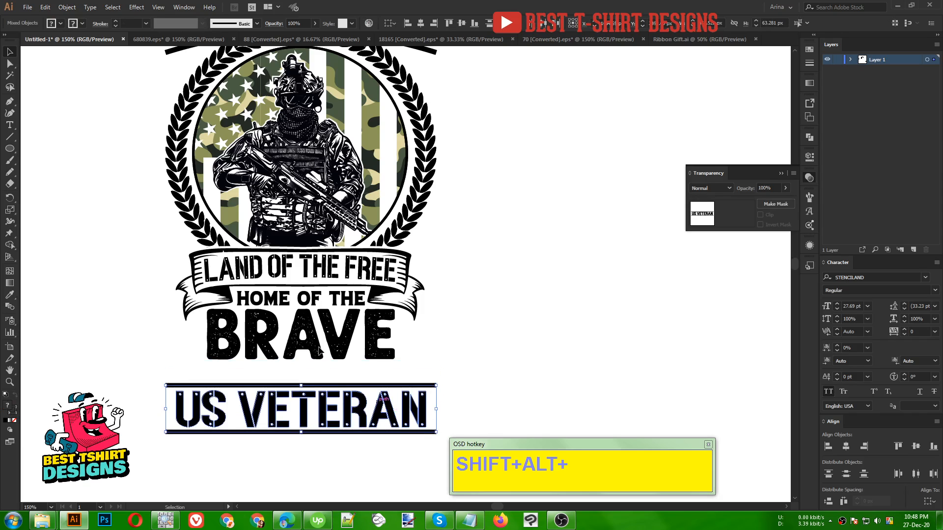
- Show the rulers and place two vertical guides along the outer side edges of the design
click(319, 350)
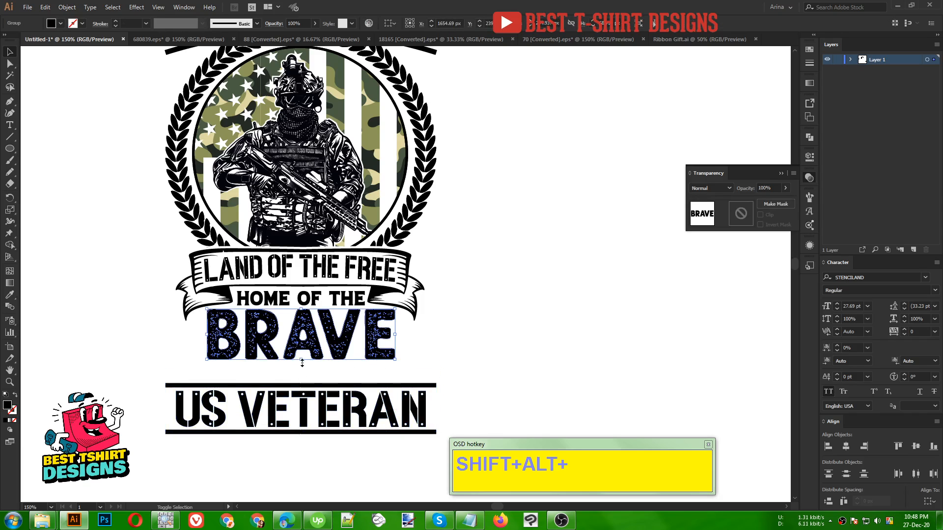
scroll(300, 362, up, 3)
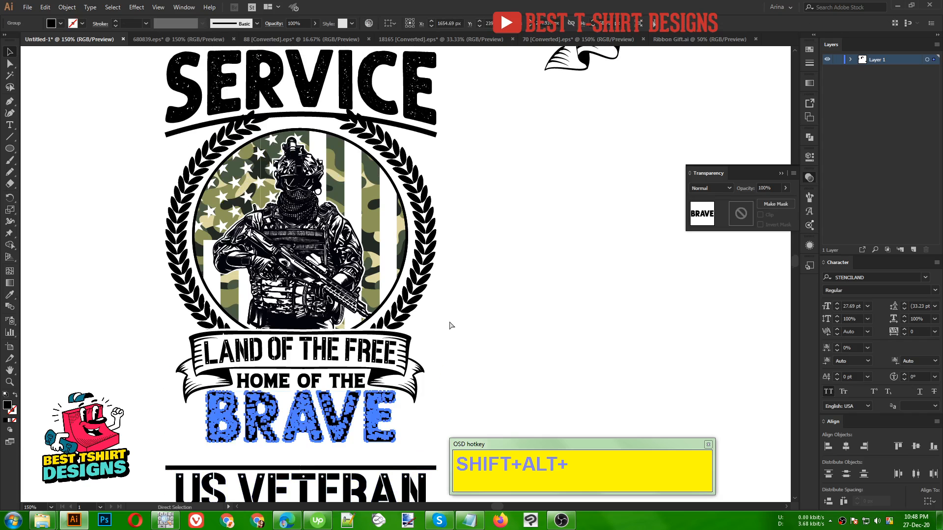
key(ctrl+r)
drag(487, 49, 165, 185)
click(436, 140)
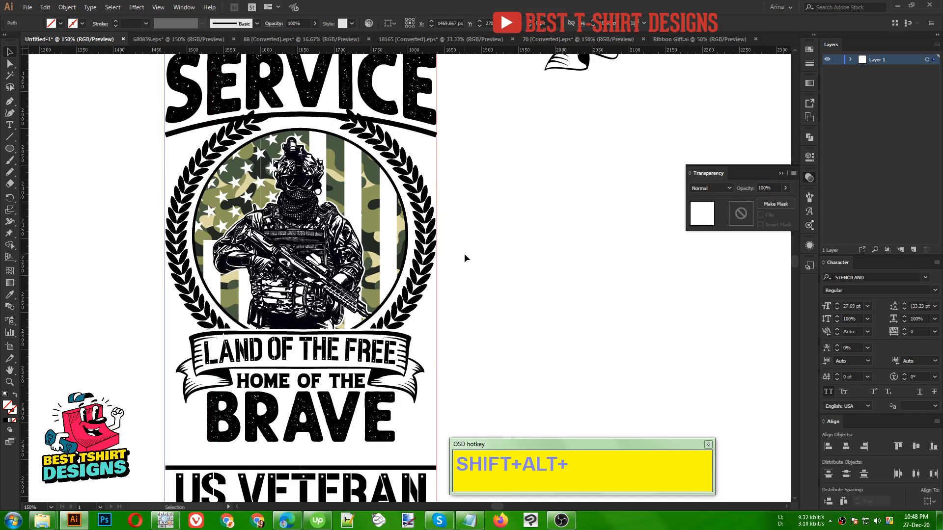
- Enlarge the "BRAVE" lettering proportionally so it spans the full width between the two vertical guides
click(395, 420)
drag(396, 418, 435, 417)
drag(208, 417, 166, 420)
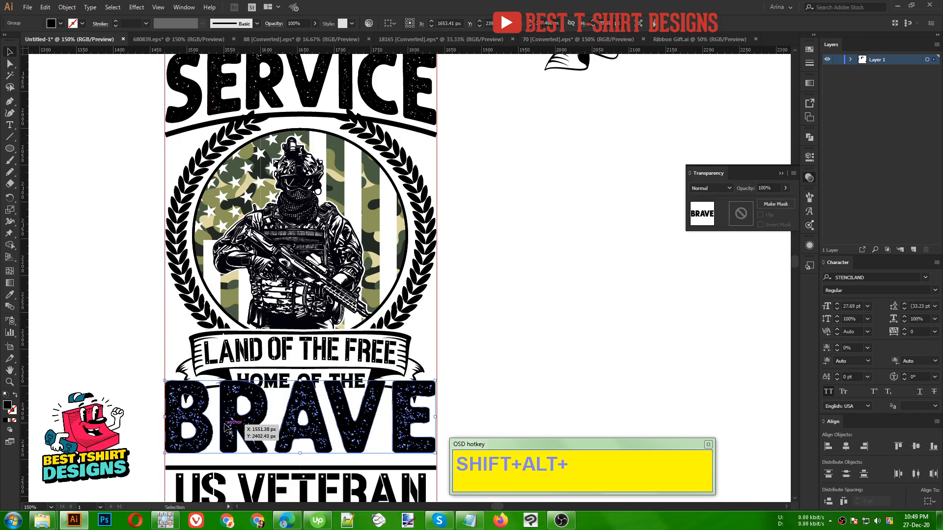
- Try an Arc Upper warp with a horizontal bend of -20% on the "BRAVE" lettering
click(137, 7)
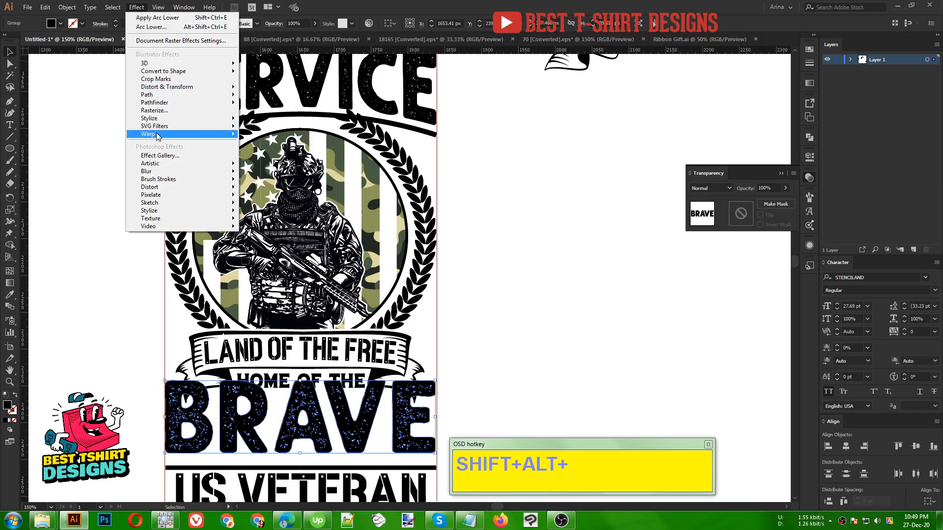
mouse_move(157, 136)
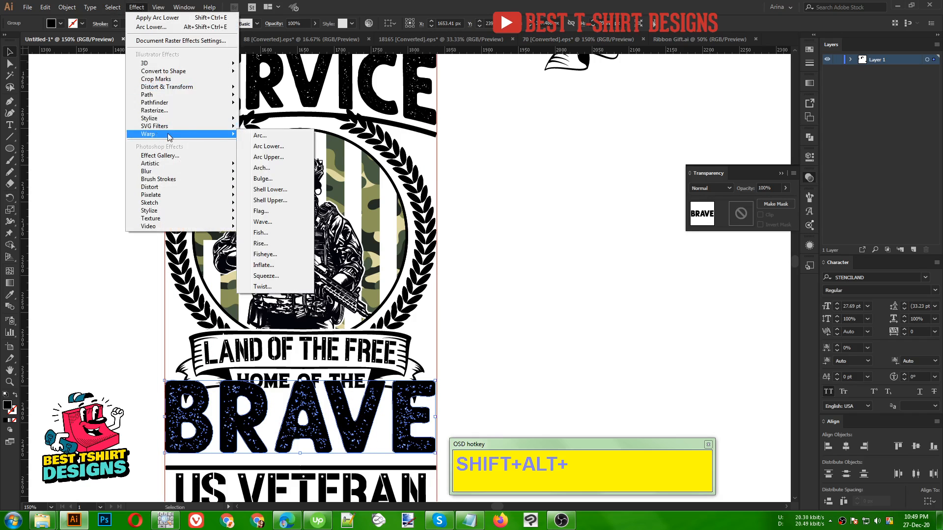
click(274, 157)
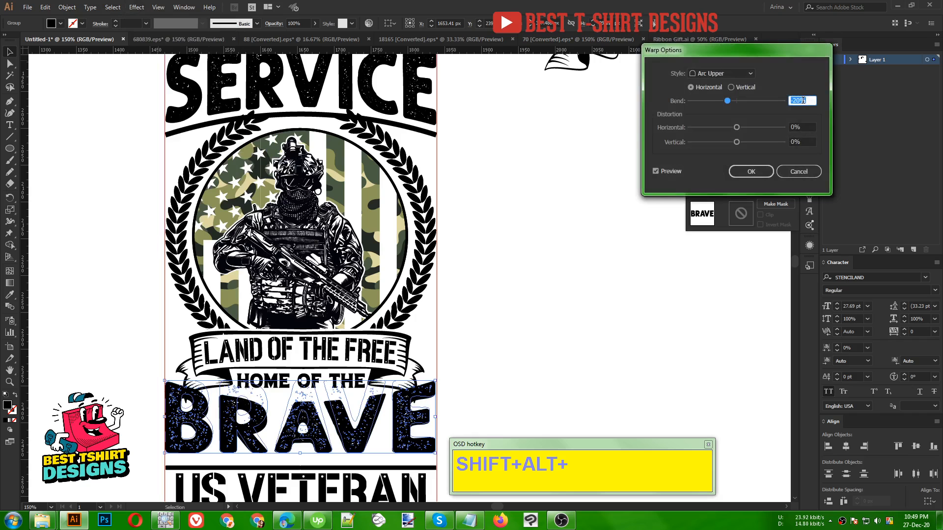
click(750, 171)
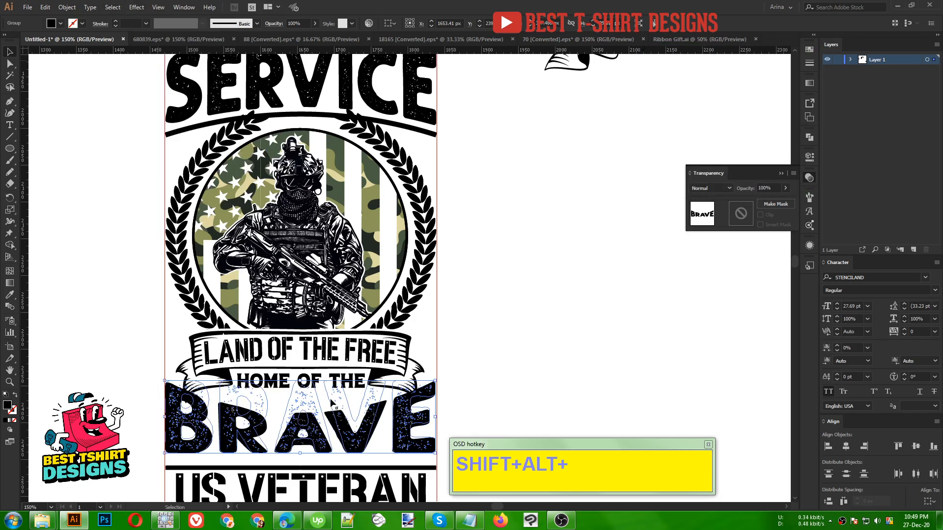
- Stretch the warped "BRAVE" slightly upward around "HOME OF THE", expand its appearance and deselect it
mouse_move(301, 381)
mouse_down()
mouse_move(304, 364)
mouse_move(301, 374)
mouse_up()
click(66, 7)
click(84, 123)
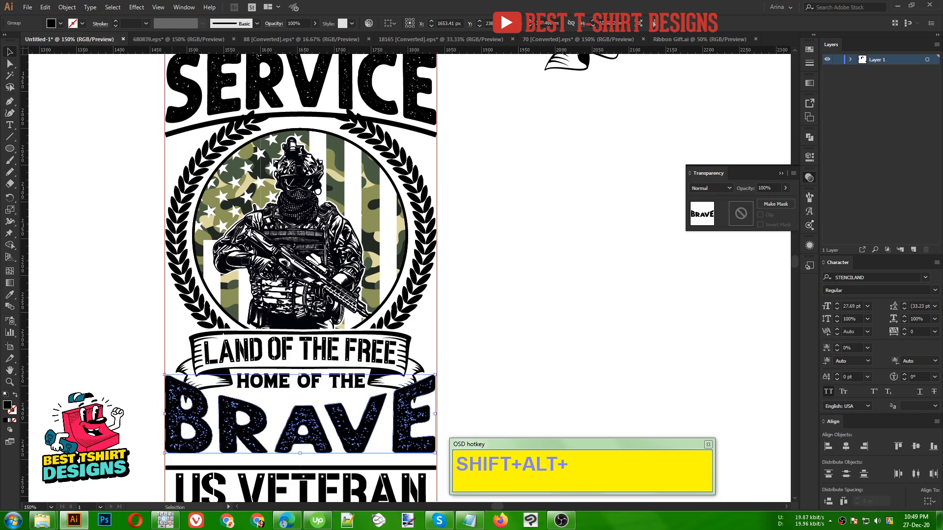
click(469, 294)
key(ctrl+minus)
drag(449, 279, 434, 281)
key(a)
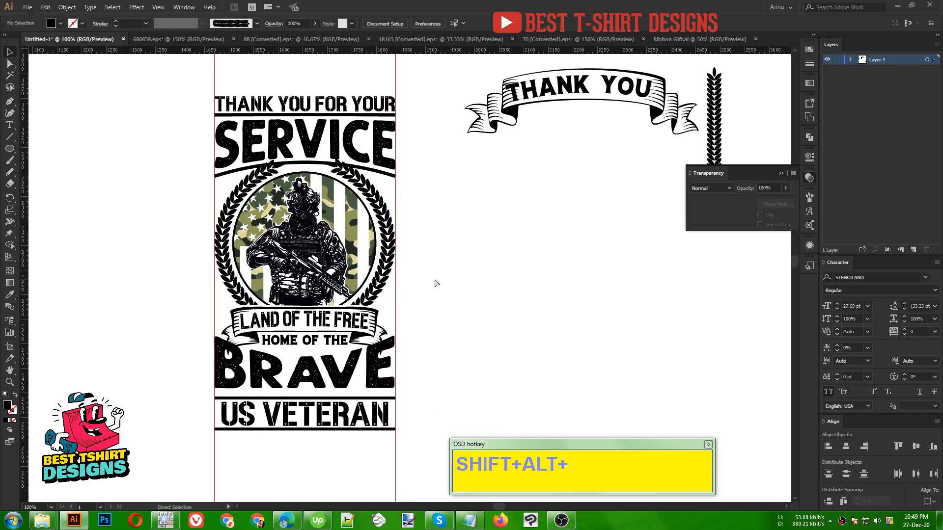
- Undo the expansion, stretch and Arc Upper warp of the "BRAVE" lettering
key(ctrl+z)
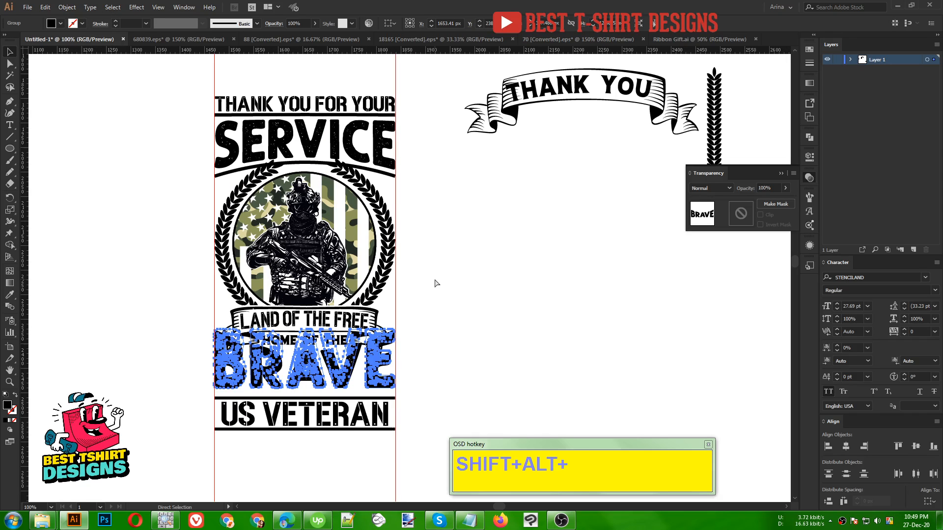
key(ctrl+z)
key(v)
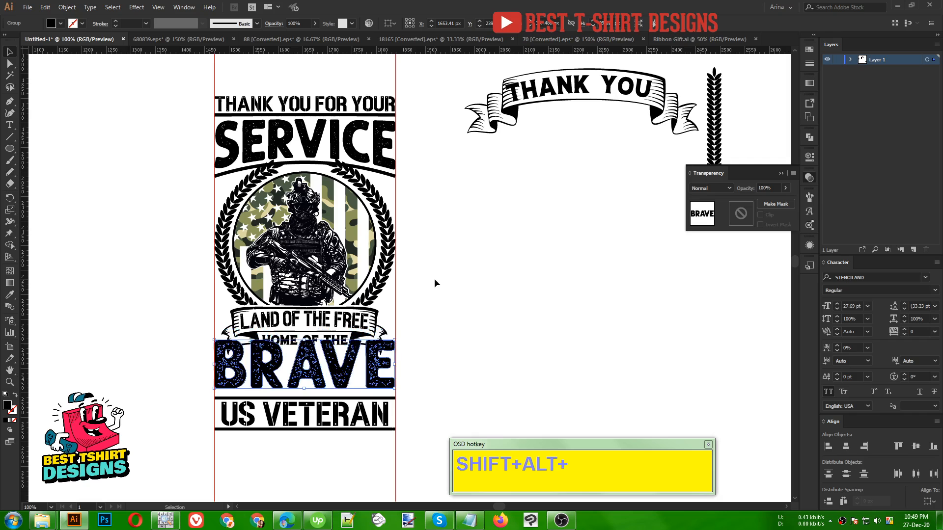
- Nudge the straight "BRAVE" lettering down until it clears "HOME OF THE"
key(shift+alt+Down)
key(shift+alt+Down)
key(shift+alt+Down)
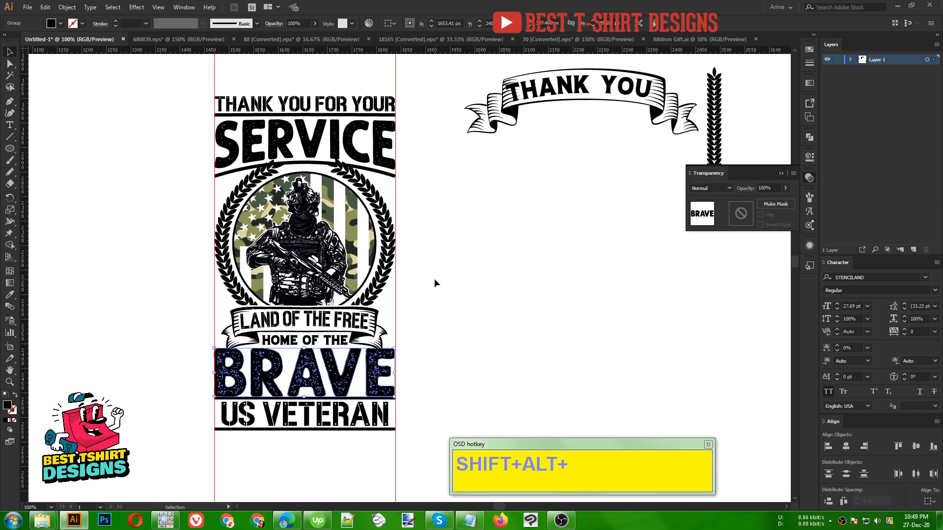
key(shift+alt+Down)
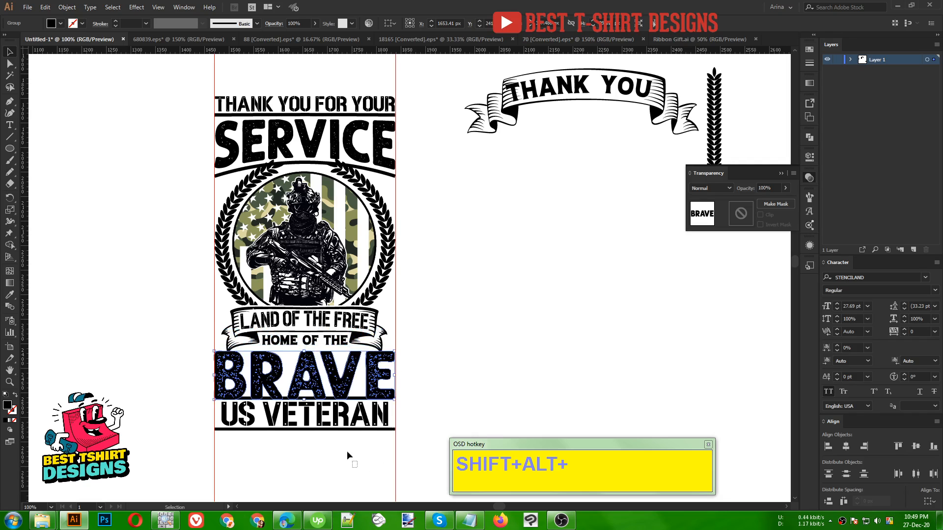
- Move "US VETERAN" and its two dividers down so they sit clear below "BRAVE"
drag(357, 468, 328, 400)
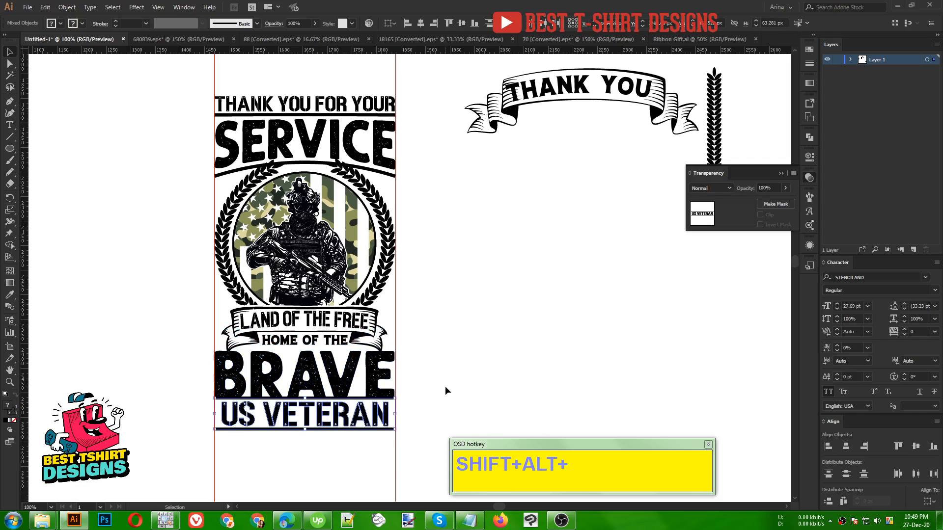
key(shift+alt+Down)
key(shift+alt+Down)
key(shift+alt+Down)
key(shift+alt+Down)
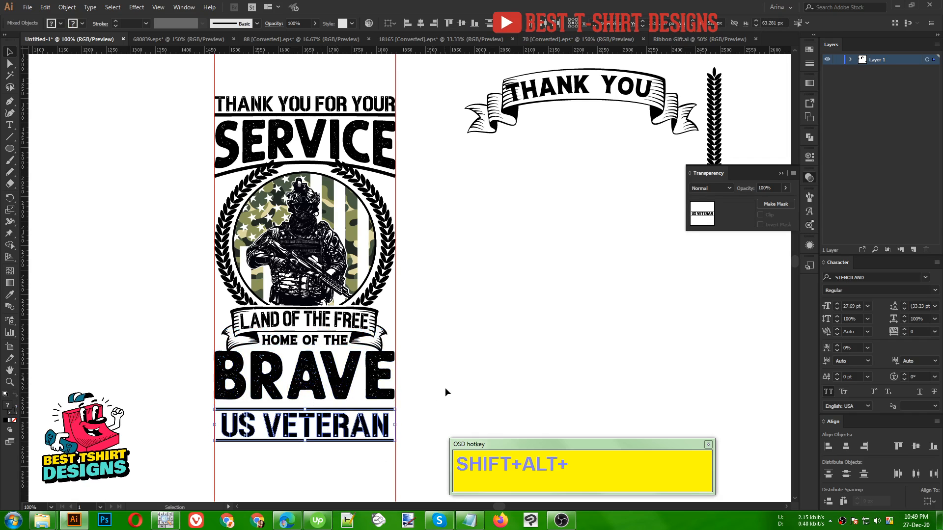
- Nudge "BRAVE" further down until it sits just above the upper "US VETERAN" divider
click(368, 379)
key(shift+alt+Down)
key(shift+alt+Down)
key(shift+alt+Down)
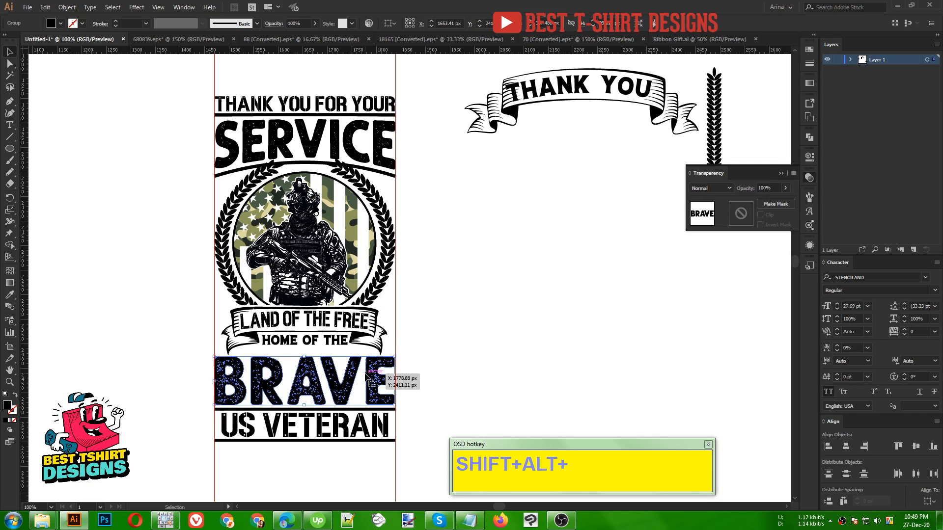
- Group the "BRAVE" lettering with "US VETERAN" and its dividers
click(360, 462)
drag(349, 468, 300, 389)
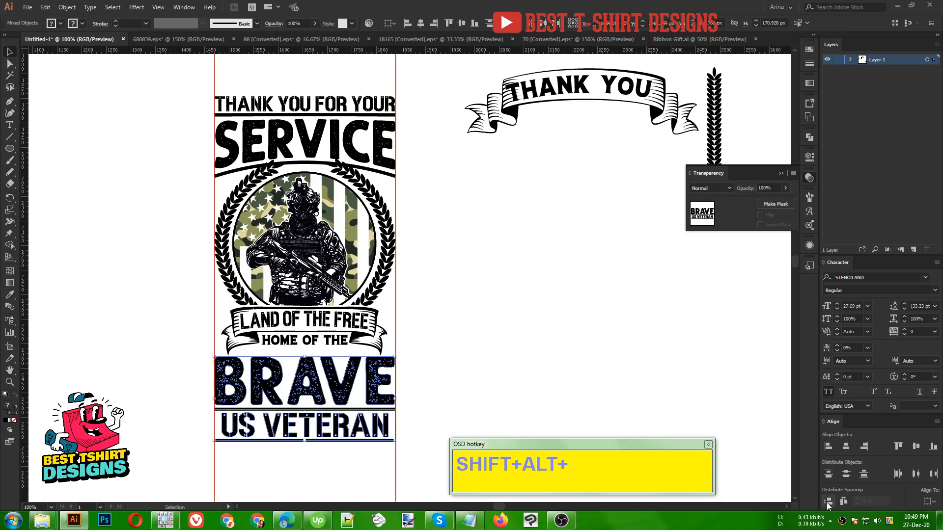
key(ctrl+g)
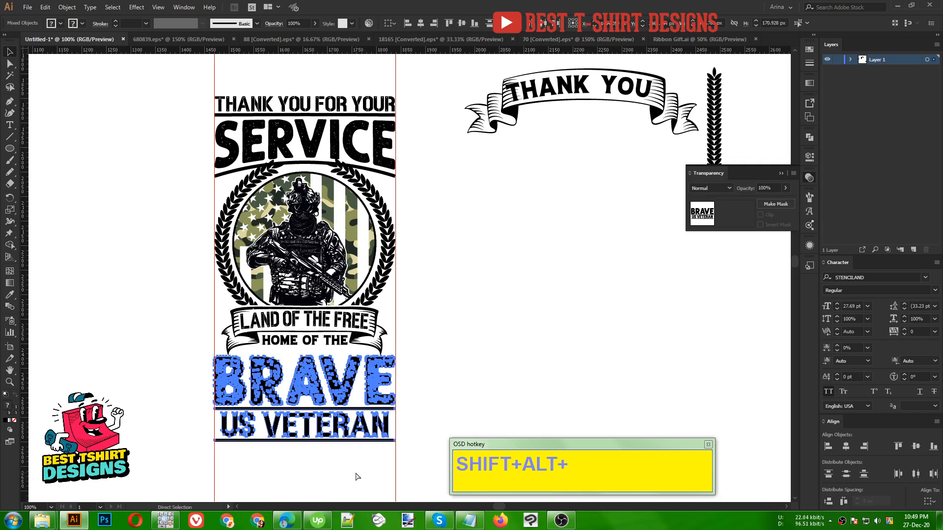
- Nudge the grouped "BRAVE" and "US VETERAN" lettering up until it sits tight against "HOME OF THE"
key(Up)
key(Up)
key(Up)
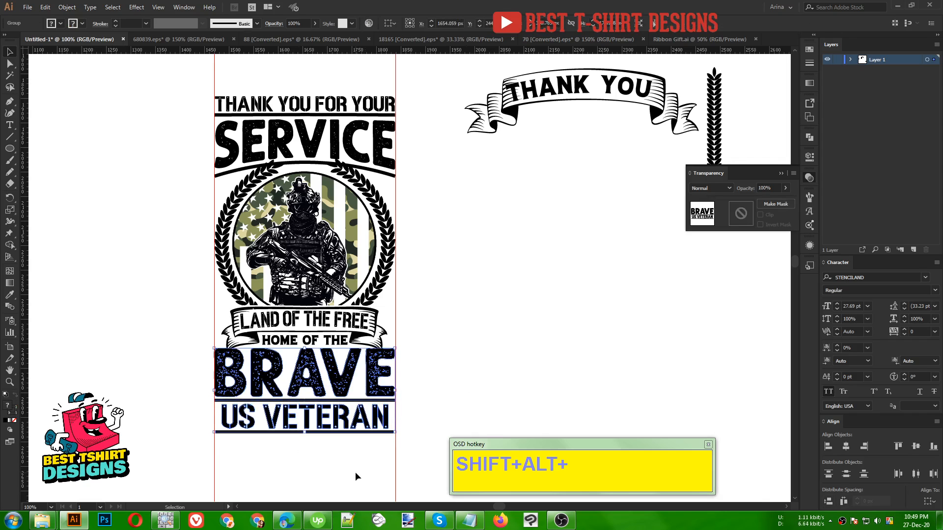
click(506, 339)
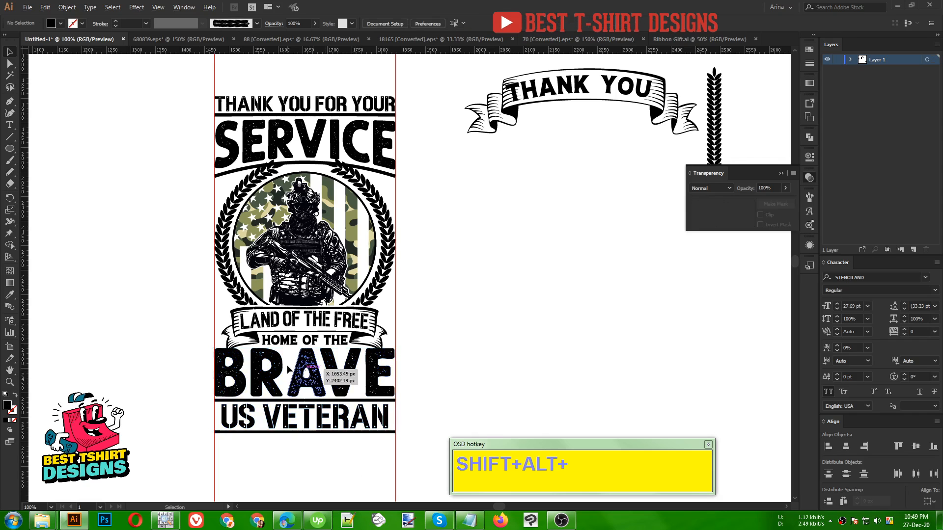
scroll(297, 367, up, 1)
click(303, 367)
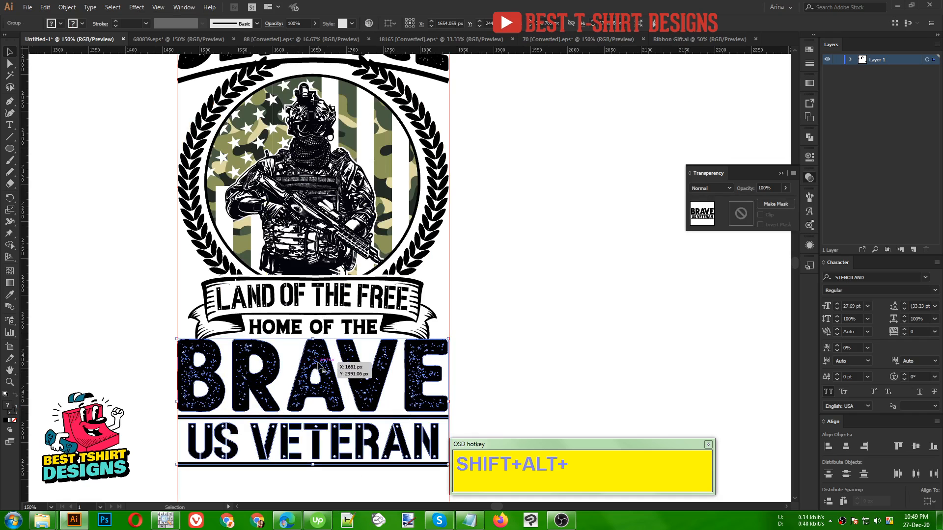
click(66, 7)
mouse_move(93, 232)
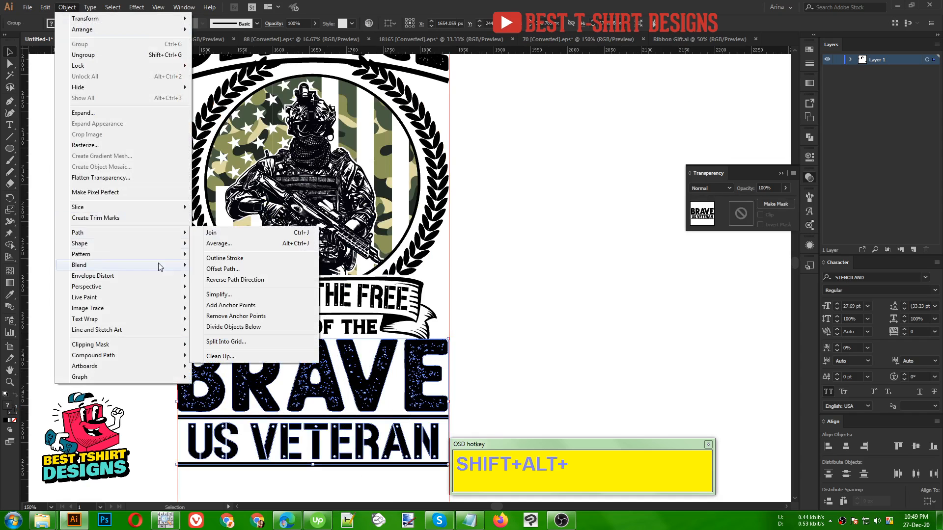
click(233, 269)
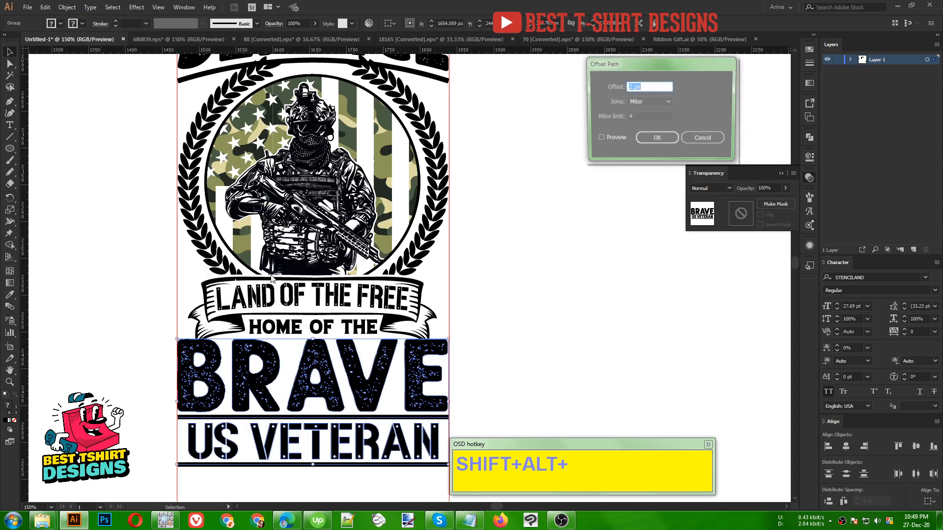
click(638, 140)
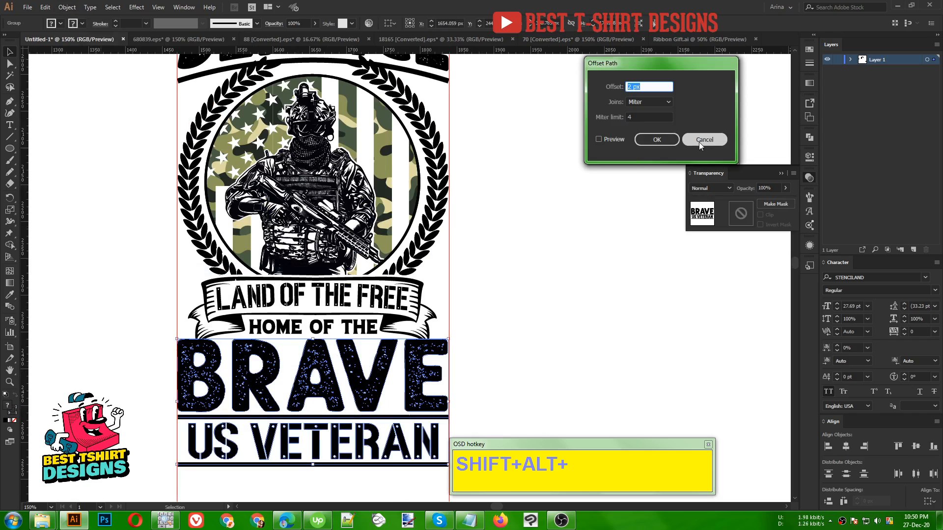
- Isolate the badge group and offset the "LAND OF THE FREE" ribbon's path by 2 px with mitered joins
click(427, 321)
double_click(427, 321)
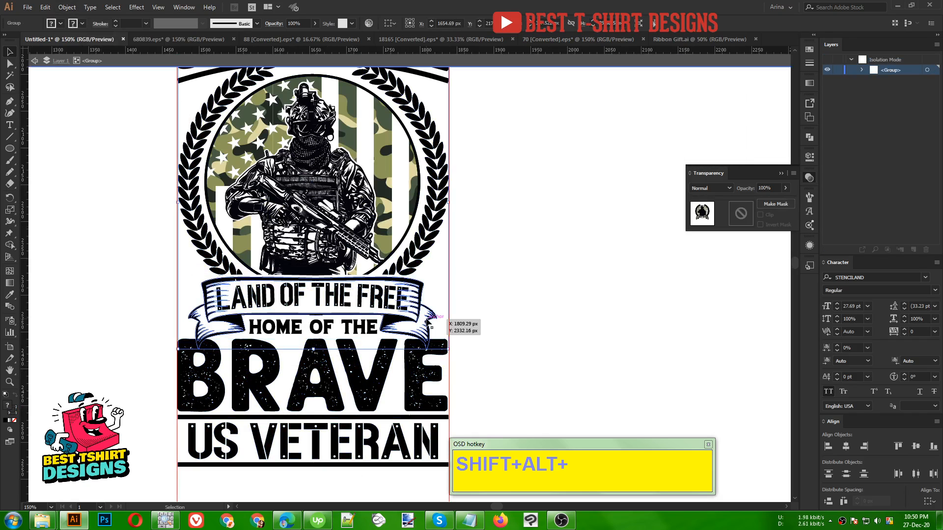
click(427, 321)
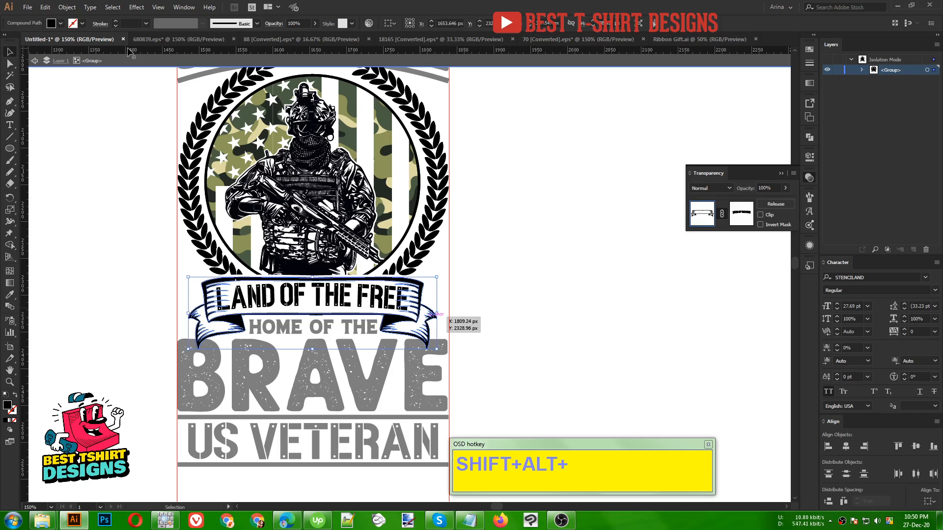
click(67, 7)
mouse_move(90, 233)
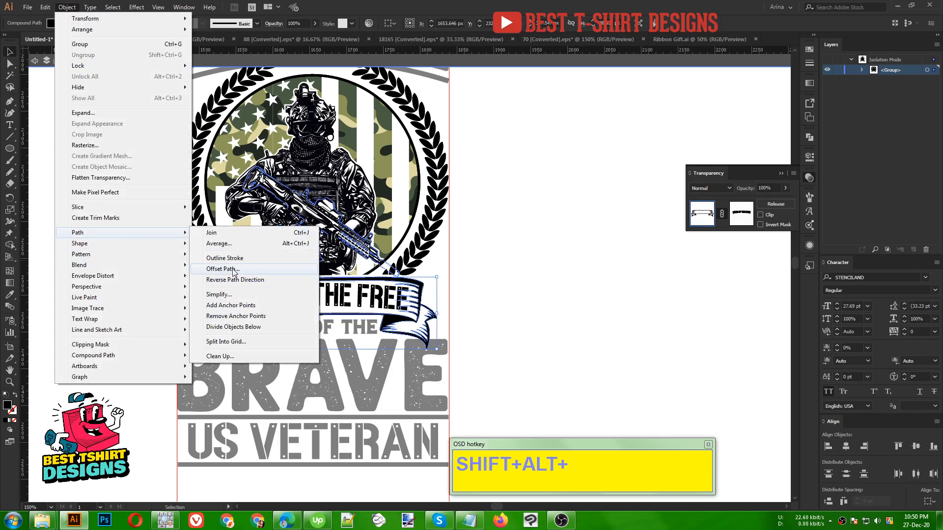
click(216, 270)
click(614, 139)
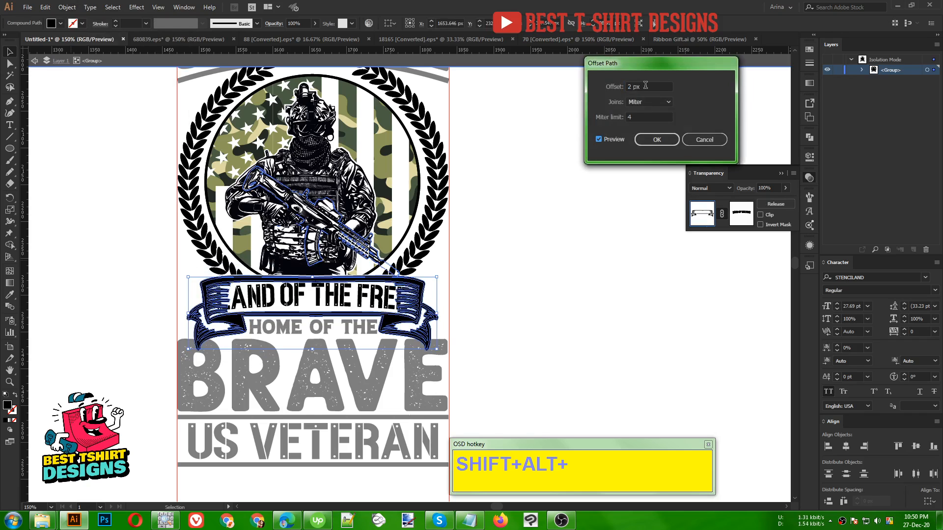
scroll(645, 85, up, 1)
click(656, 139)
- Cut the ribbon's offset outline out of the badge group and leave isolation
key(a)
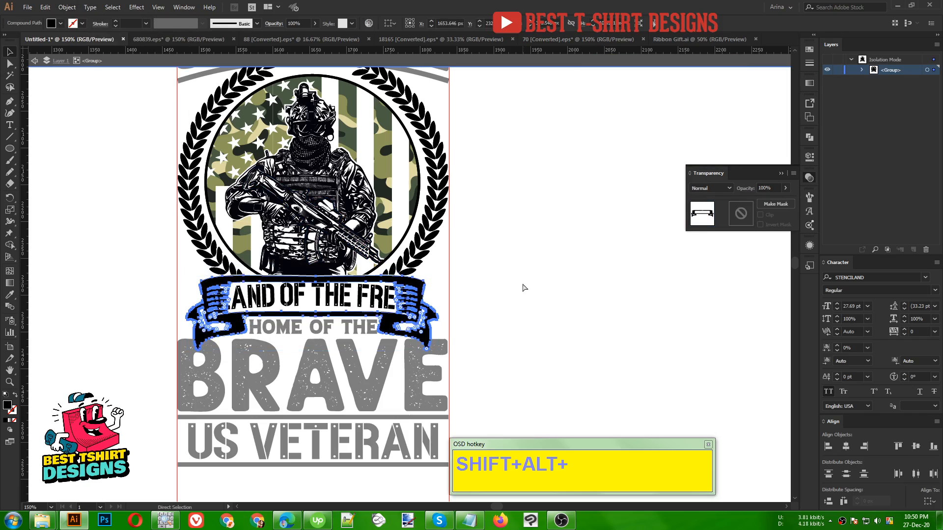
key(ctrl+x)
double_click(522, 283)
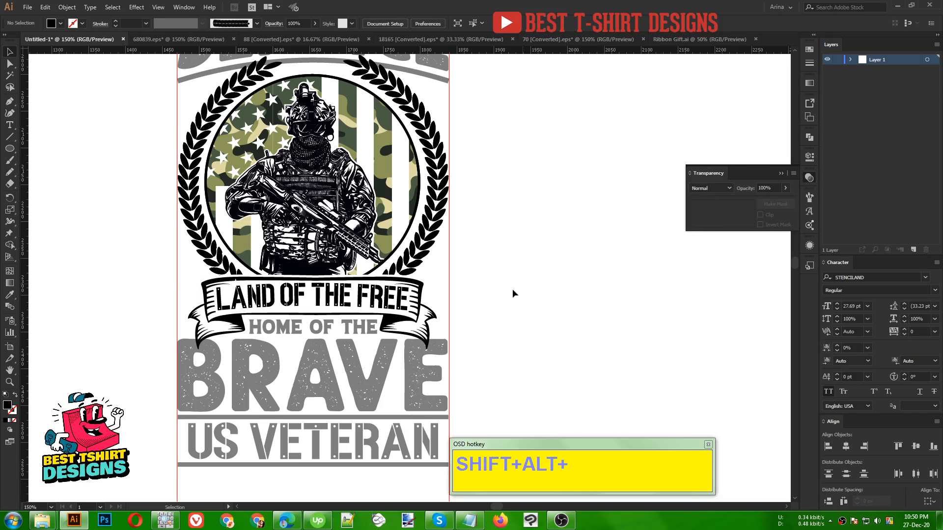
- Give the "BRAVE" and "US VETERAN" group an opacity mask without Clip, with the ribbon's offset outline pasted in place
click(417, 378)
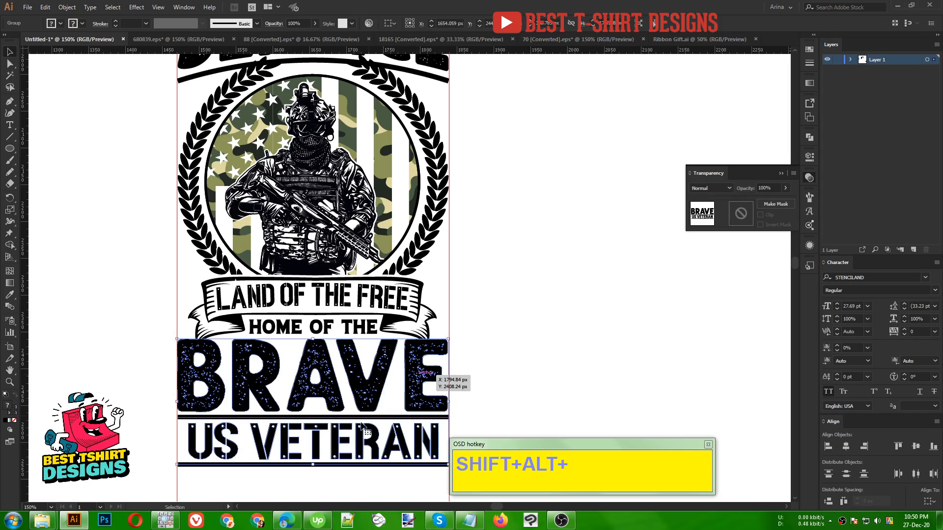
click(739, 216)
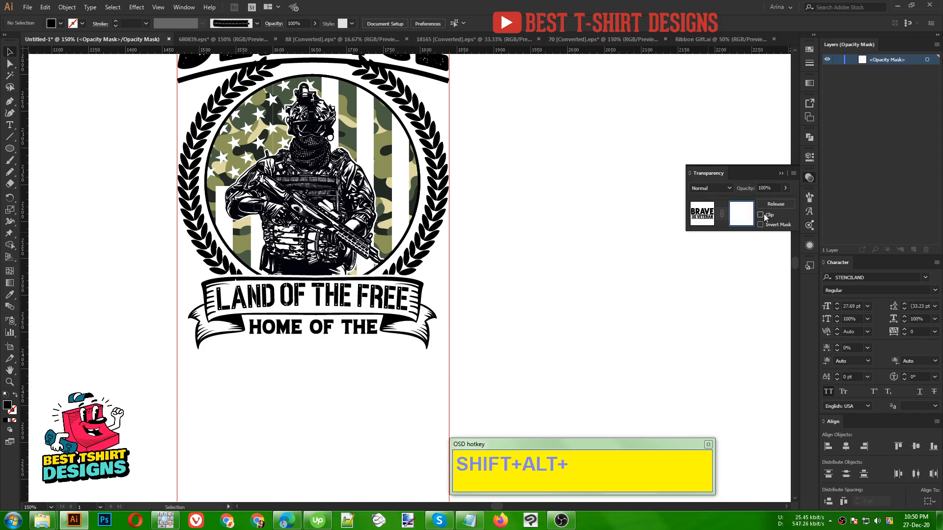
key(ctrl+f)
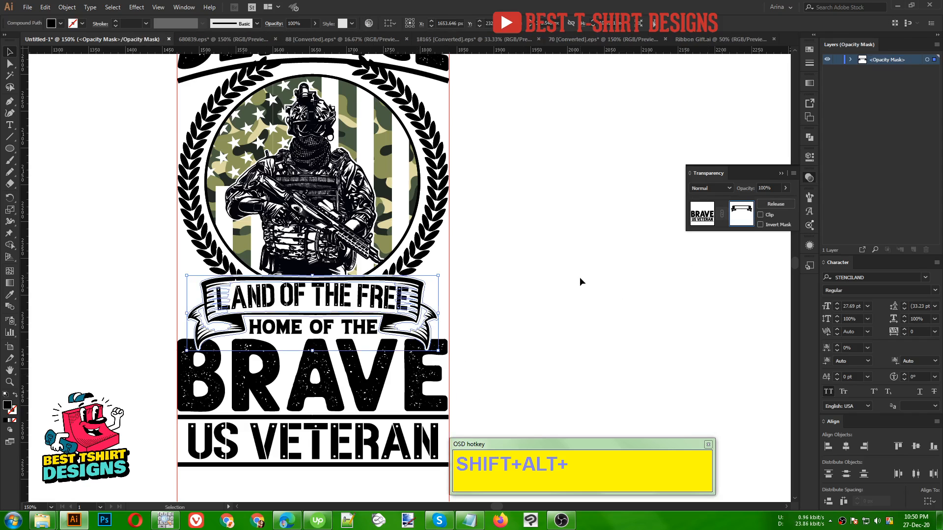
click(706, 215)
click(494, 313)
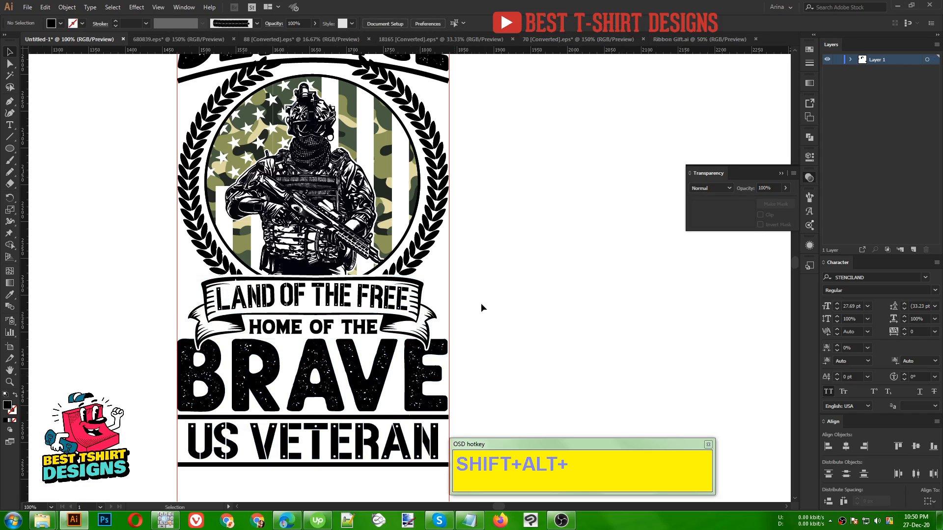
- Offset the wreath branches inside the badge group by 2 px with mitered joins and cut out the offset outlines
scroll(481, 307, down, 1)
scroll(482, 302, up, 1)
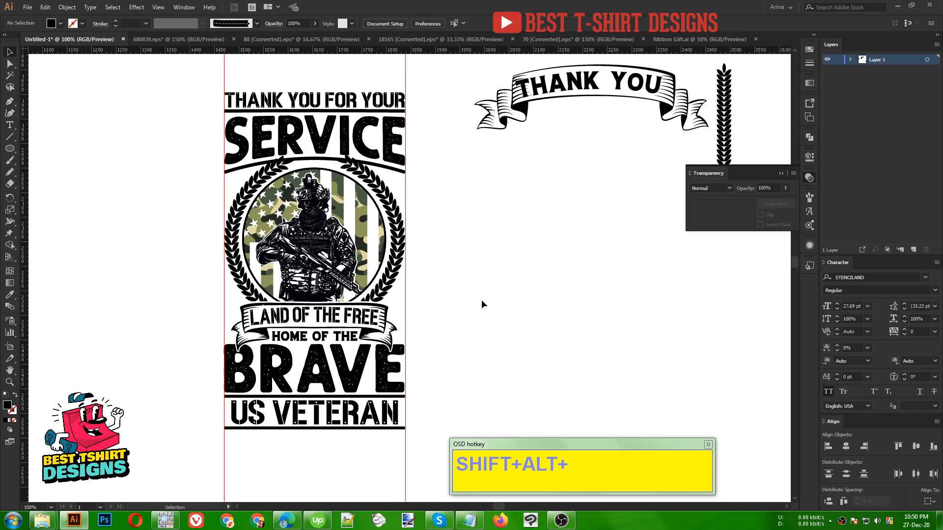
scroll(318, 135, up, 2)
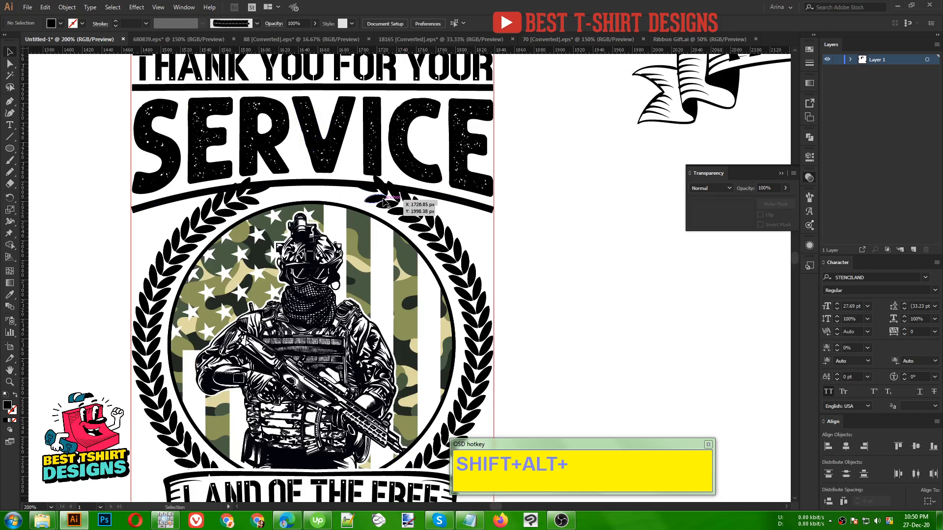
double_click(383, 197)
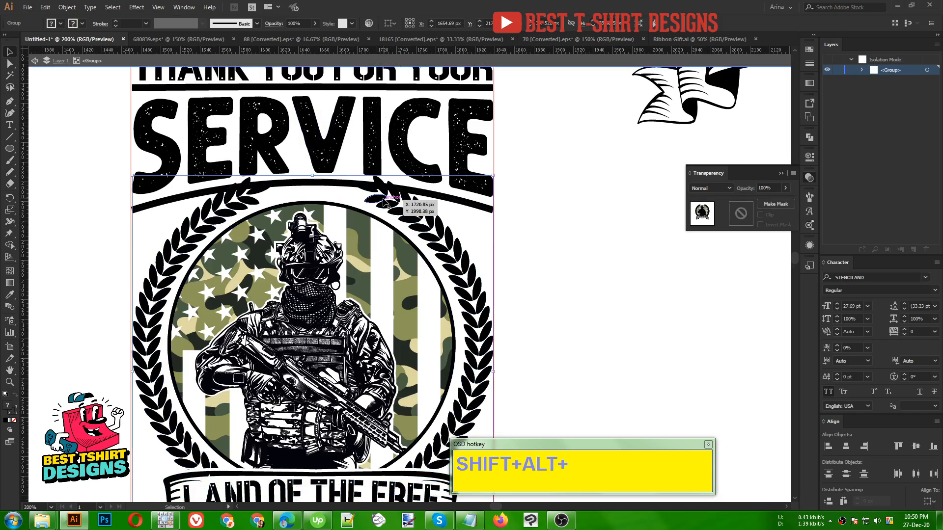
double_click(383, 200)
click(66, 7)
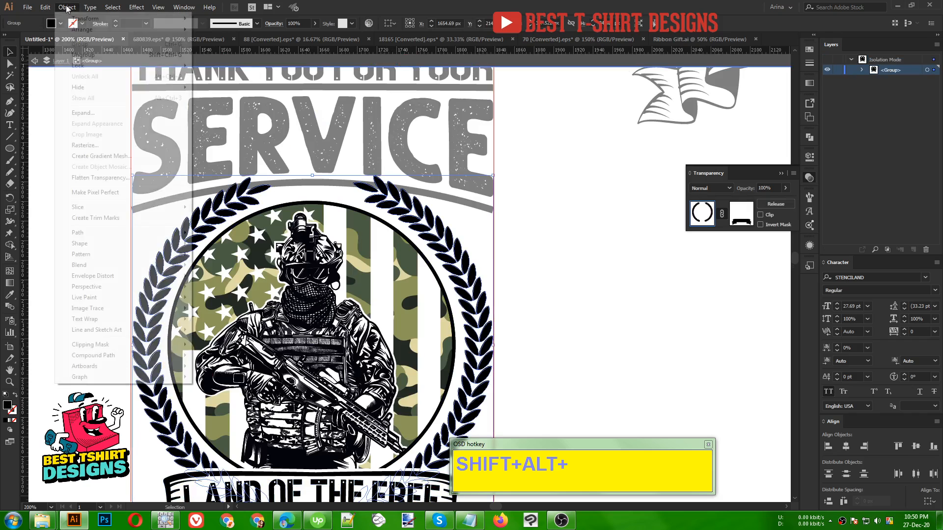
mouse_move(94, 232)
click(263, 270)
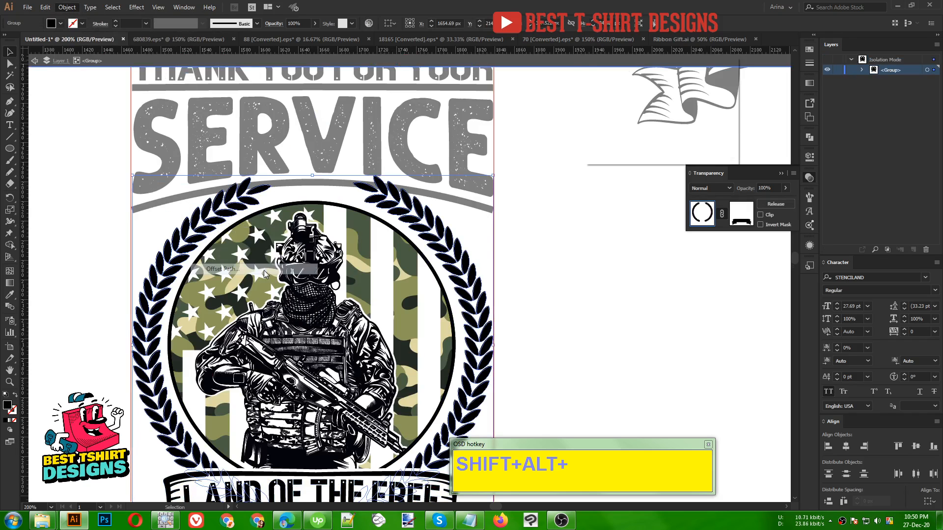
click(609, 140)
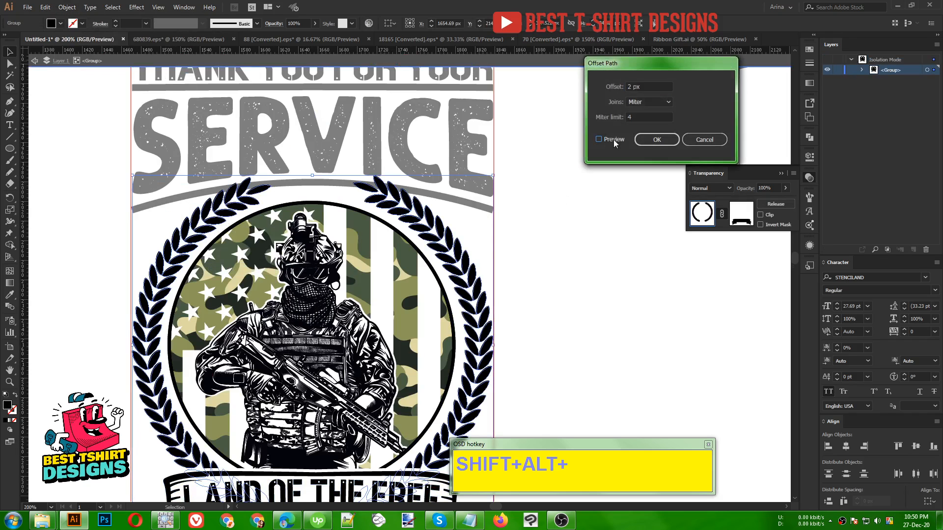
click(667, 140)
click(560, 162)
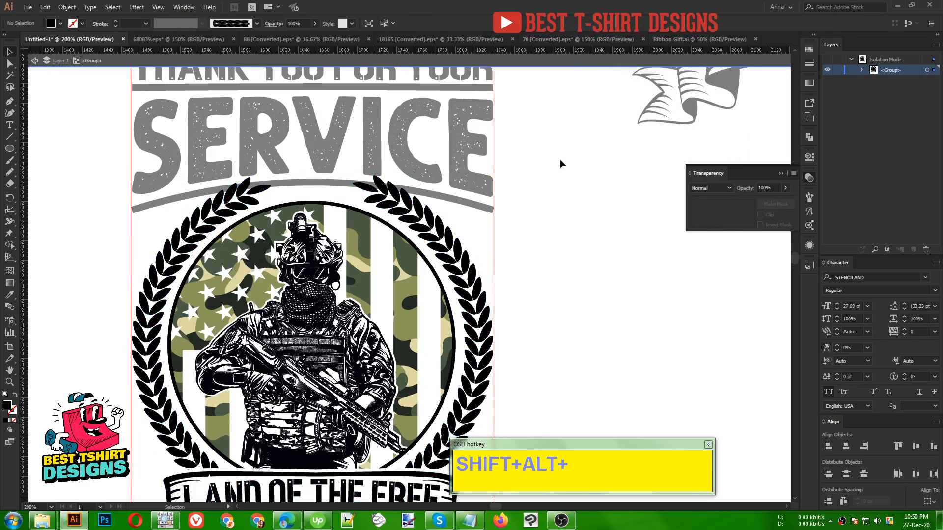
key(Escape)
- Give the "SERVICE" lettering and its dividers an opacity mask without Clip, with the wreath's offset outlines pasted in place
click(430, 196)
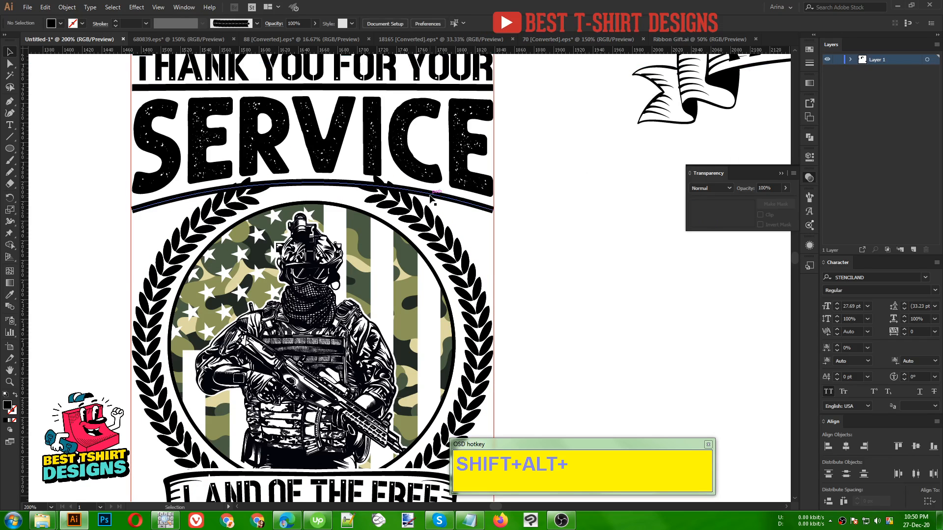
click(775, 204)
click(741, 216)
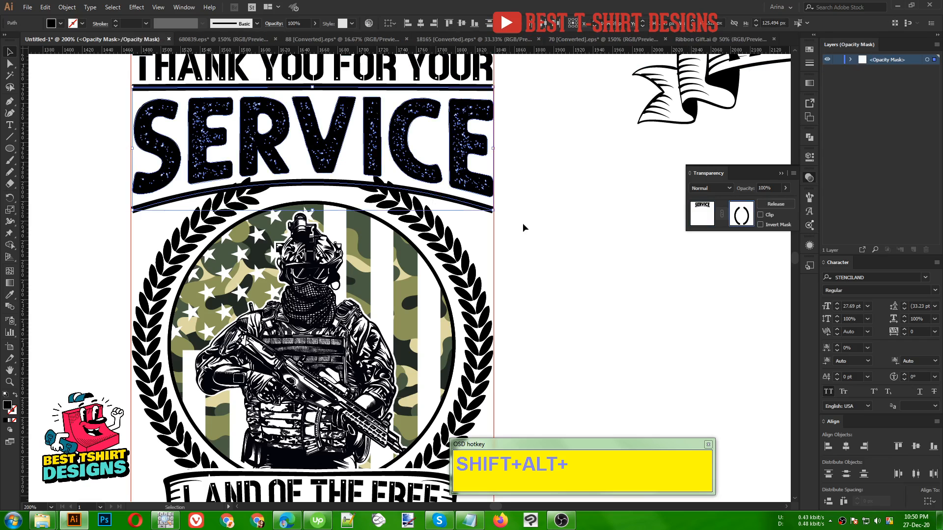
scroll(512, 205, down, 1)
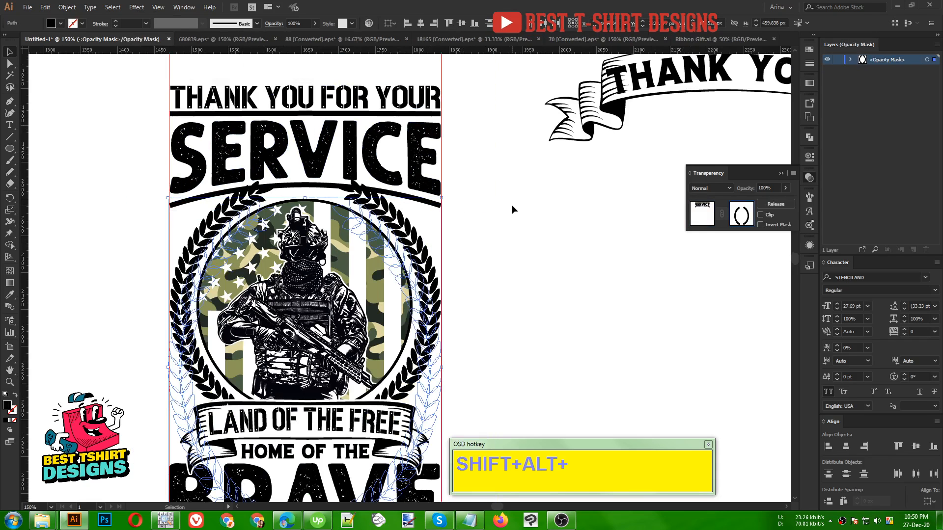
key(Delete)
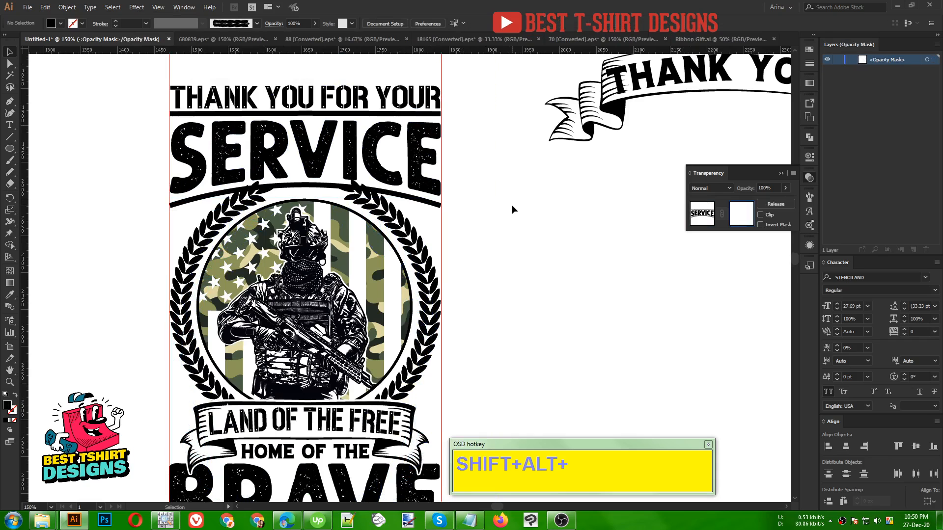
key(a)
key(ctrl+z)
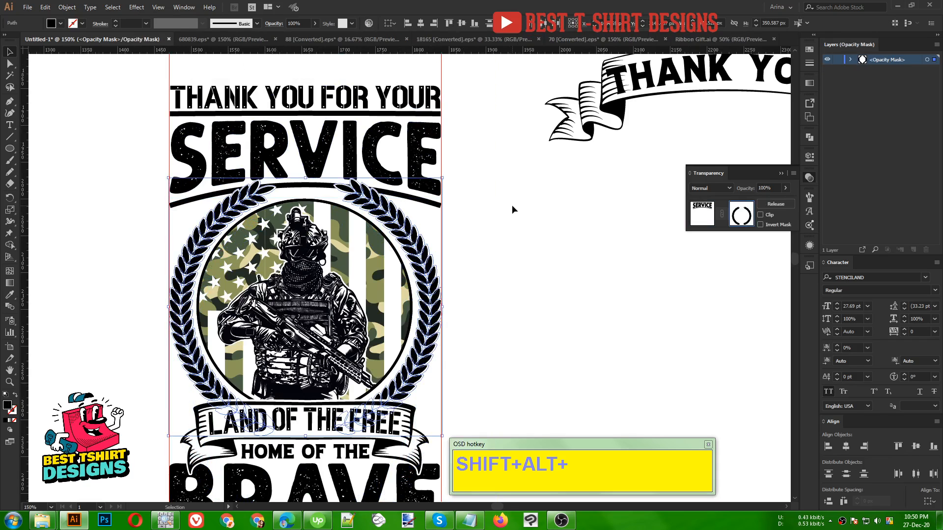
click(704, 219)
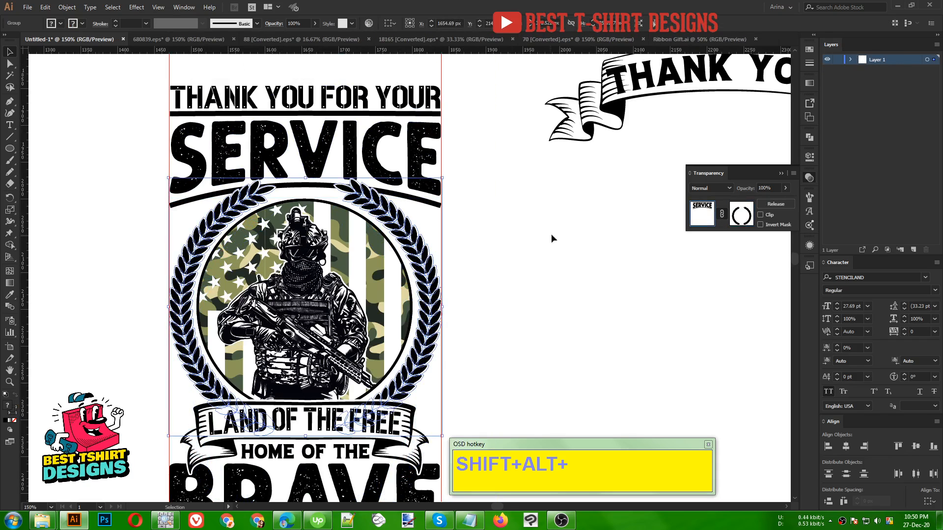
click(498, 234)
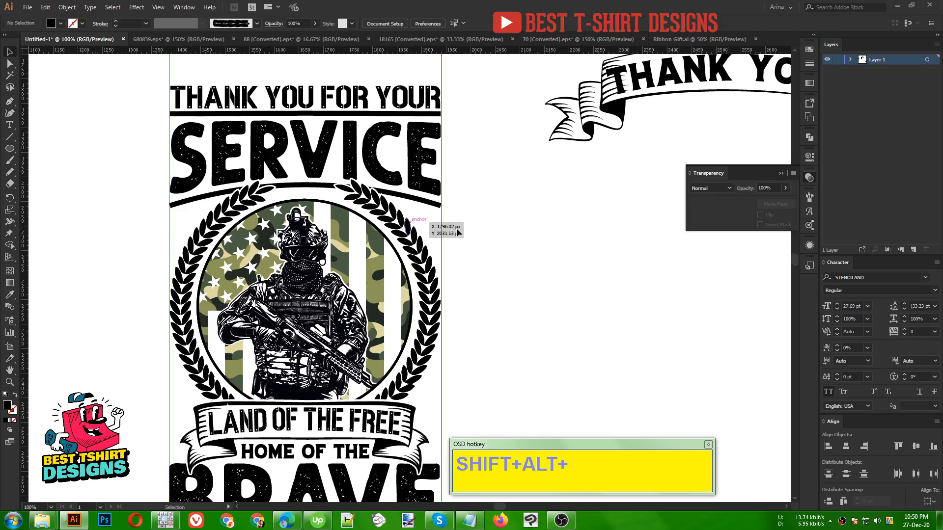
- Delete the two vertical guide lines along the sides of the design
key(ctrl+minus)
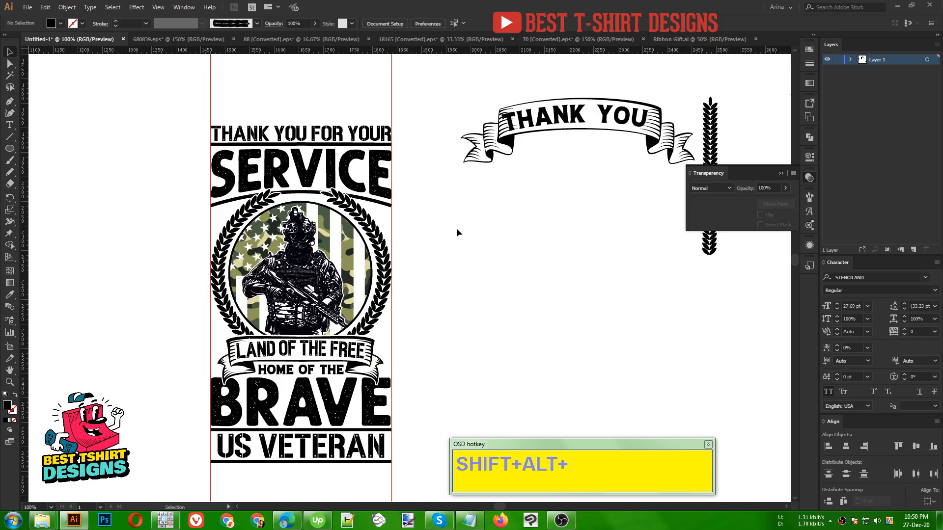
drag(204, 76, 404, 102)
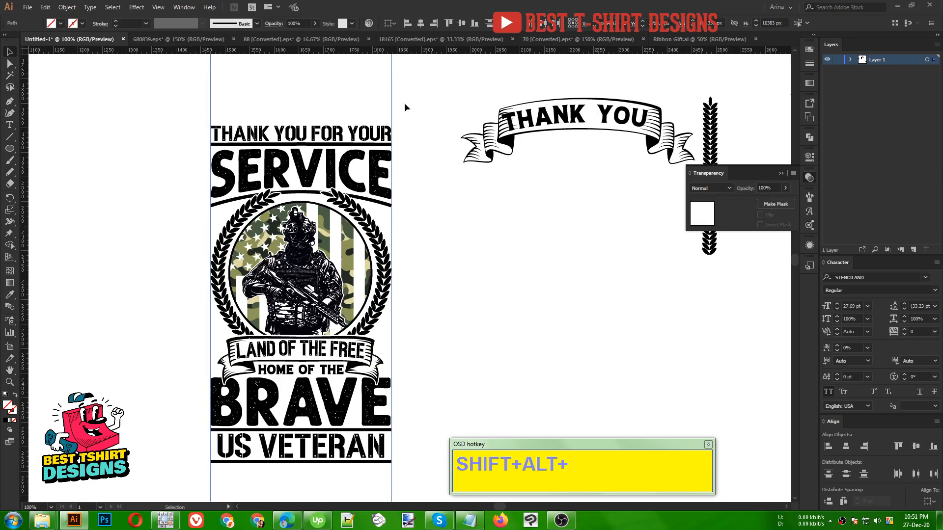
click(404, 103)
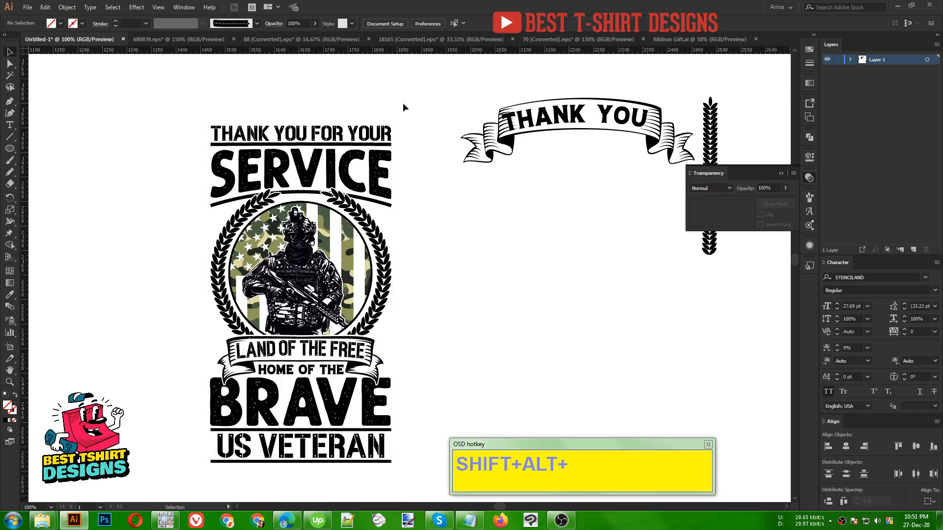
- Examine the green "FREEDOM ISN'T FREE" reference image alongside the veteran design
scroll(407, 314, left, 5)
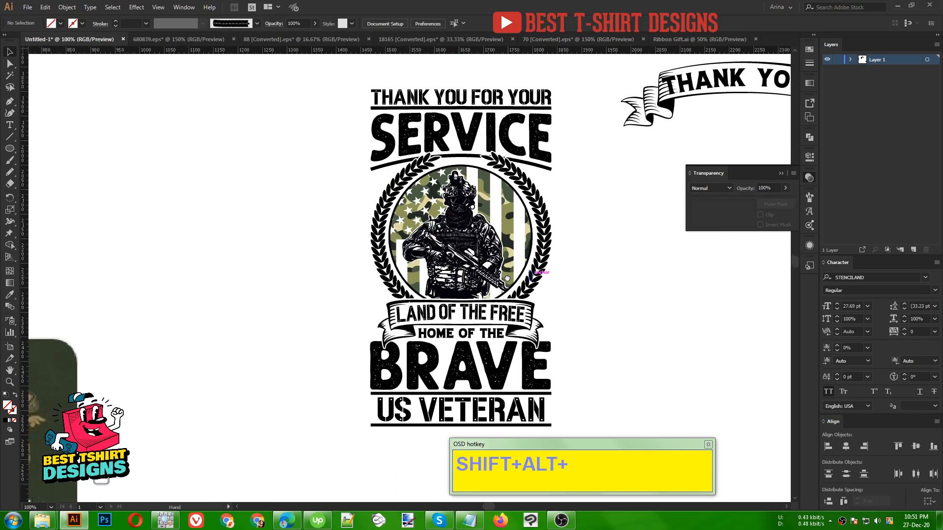
scroll(169, 299, down, 1)
drag(99, 387, 173, 201)
drag(124, 223, 124, 223)
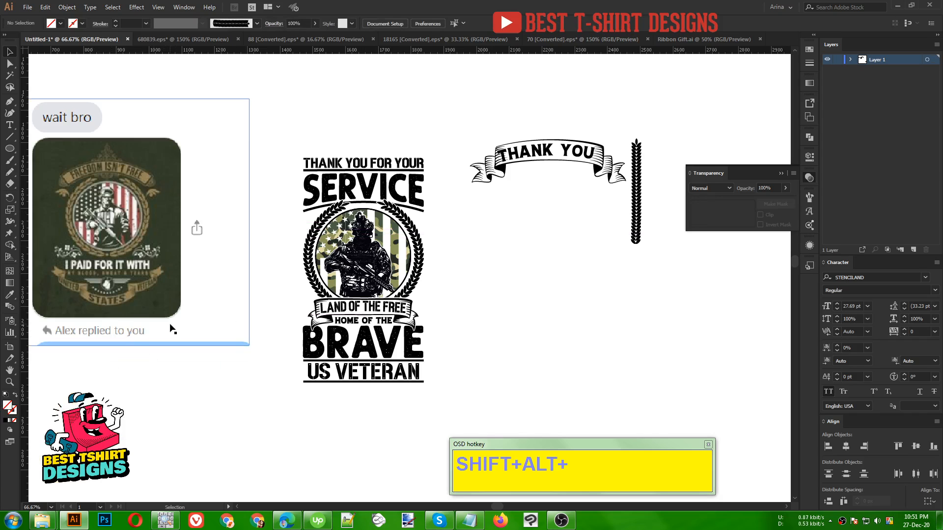
- Delete the "FREEDOM ISN'T FREE" reference image, the spare "THANK YOU" ribbon and the spare laurel branch beside the design
drag(260, 158, 190, 302)
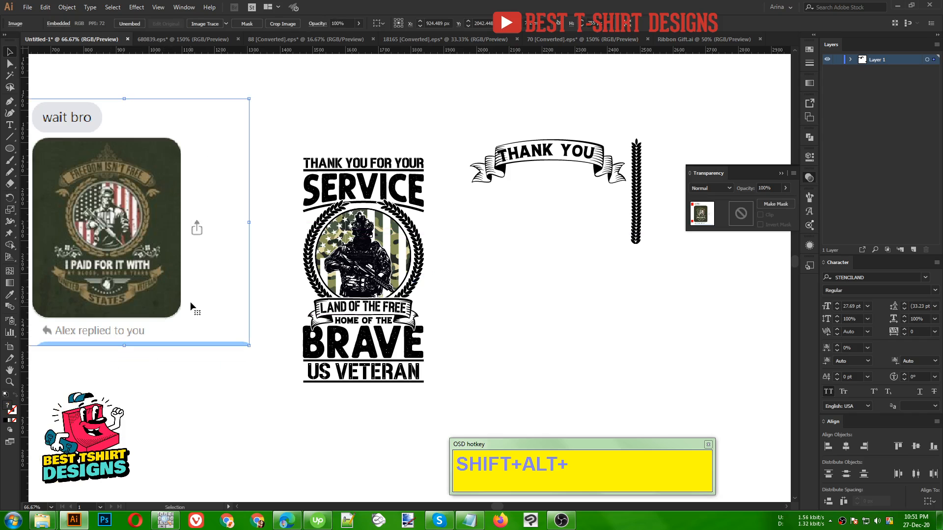
key(Delete)
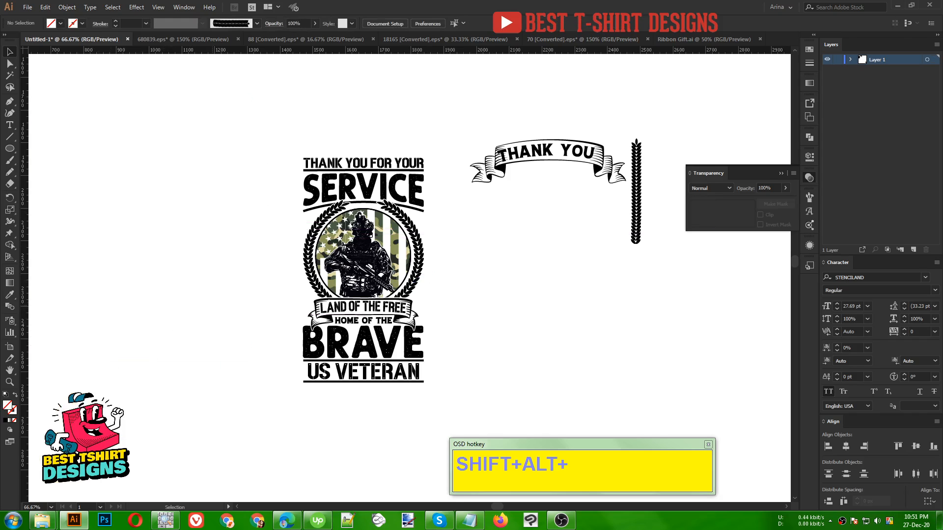
scroll(391, 256, up, 1)
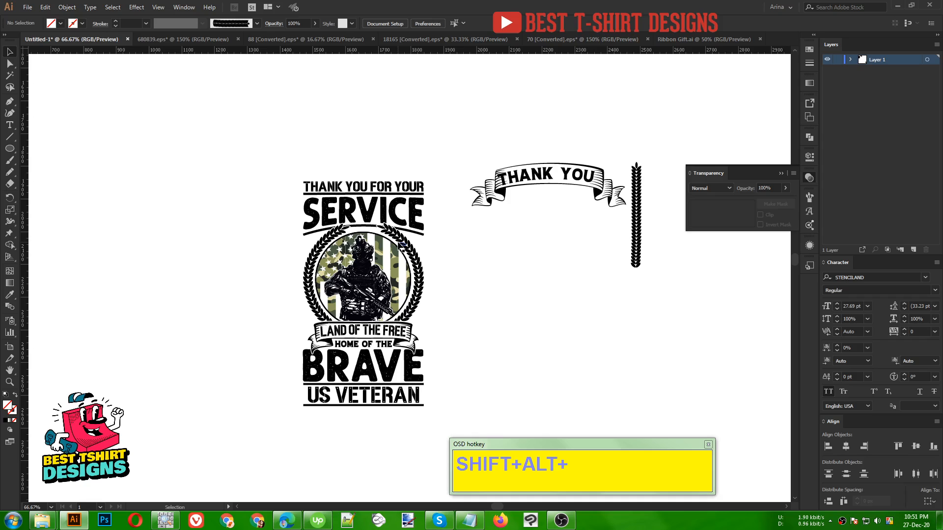
scroll(430, 318, up, 1)
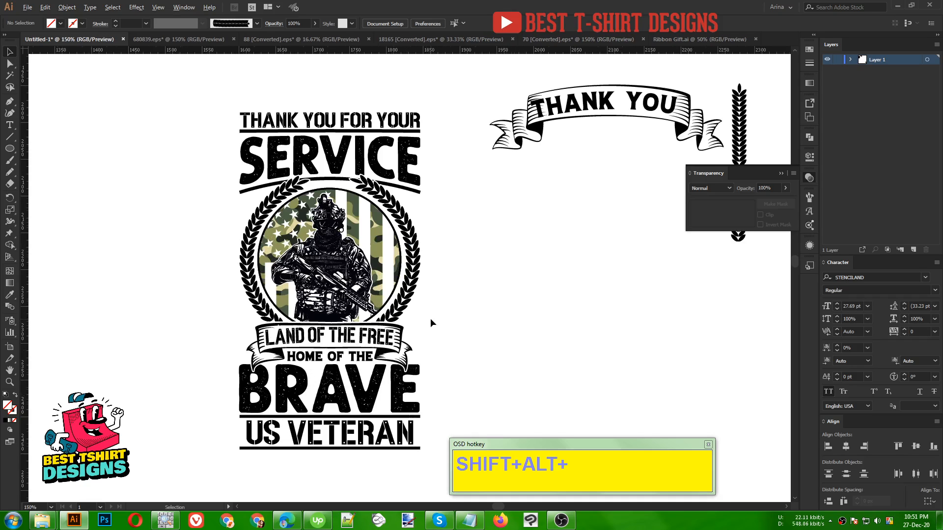
scroll(430, 318, up, 1)
scroll(443, 314, down, 1)
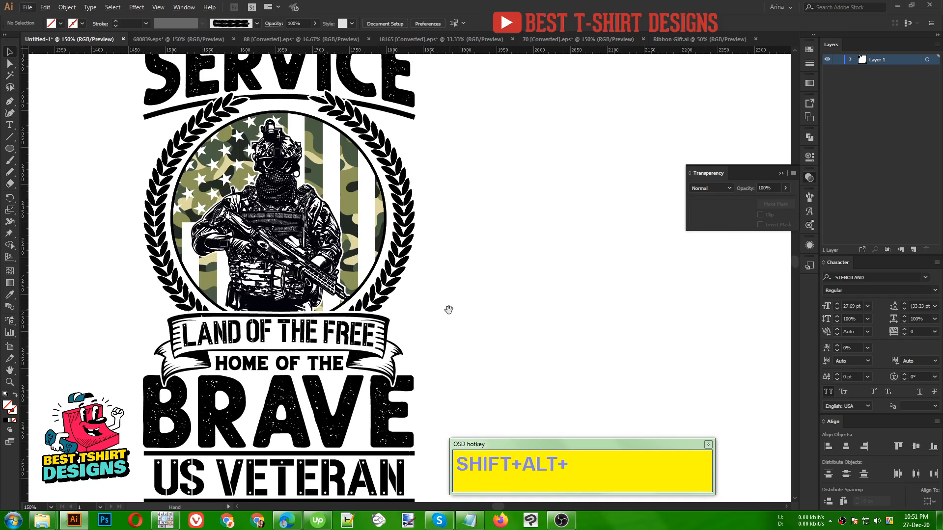
scroll(443, 302, down, 1)
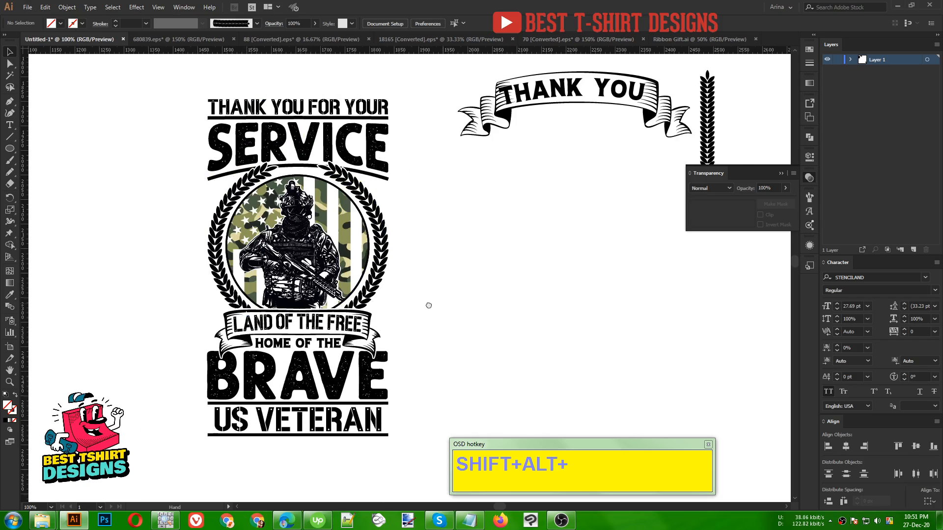
drag(427, 307, 394, 310)
drag(399, 61, 667, 291)
key(Delete)
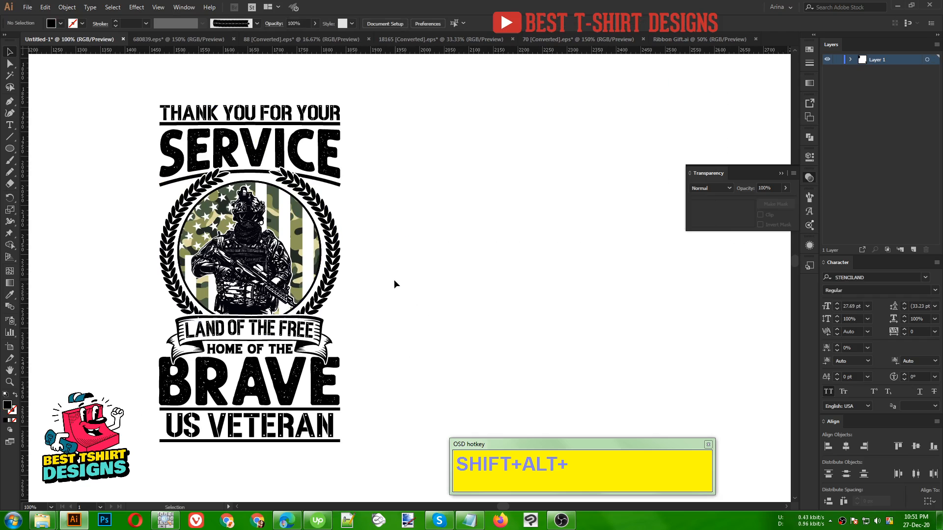
- Expand the entire veteran design with Fill and Stroke enabled, repeating the expansion on the whole artwork
click(268, 154)
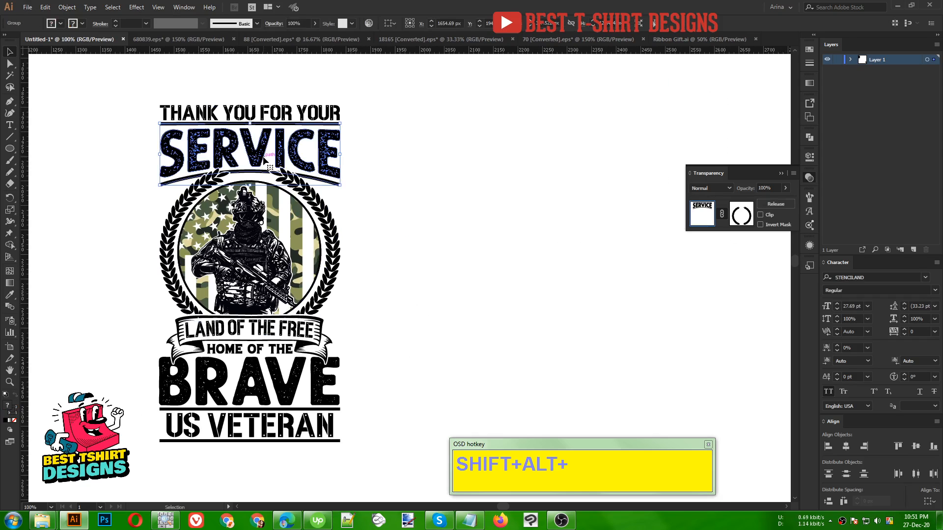
drag(131, 92, 408, 469)
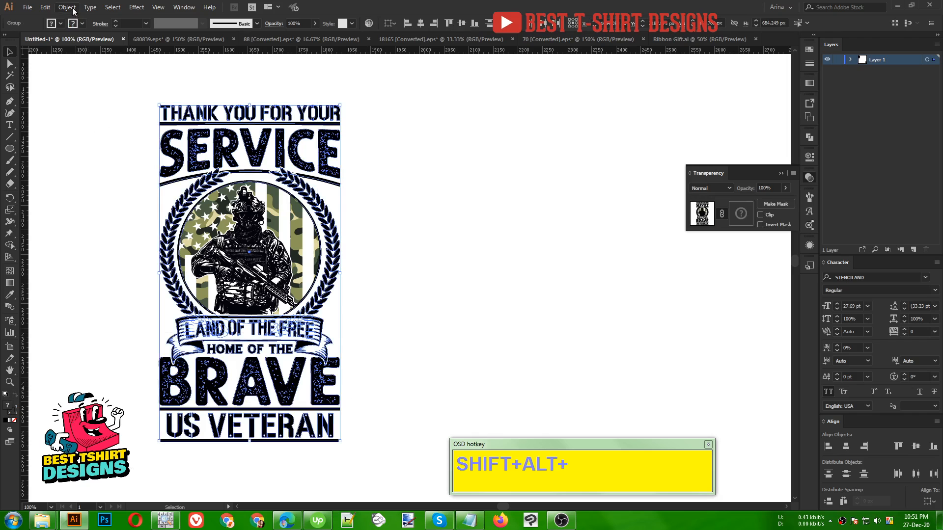
click(68, 6)
click(81, 114)
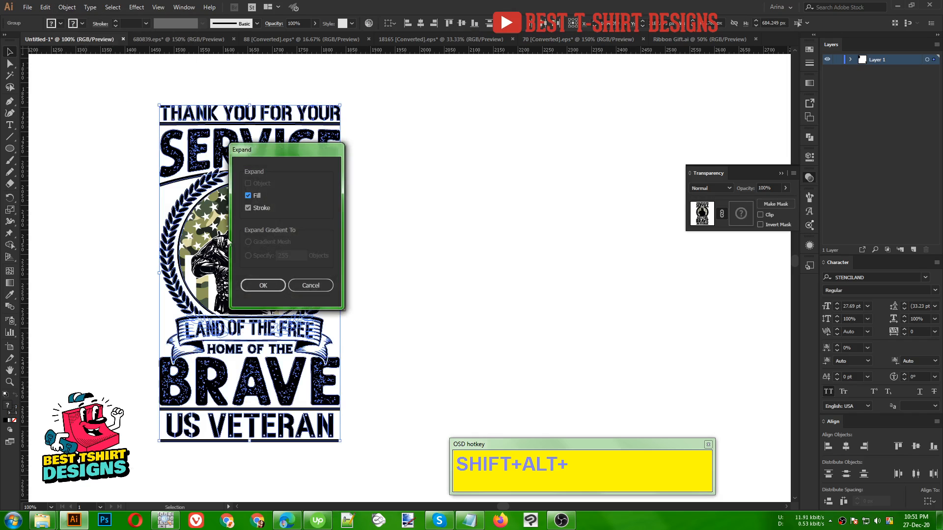
click(263, 285)
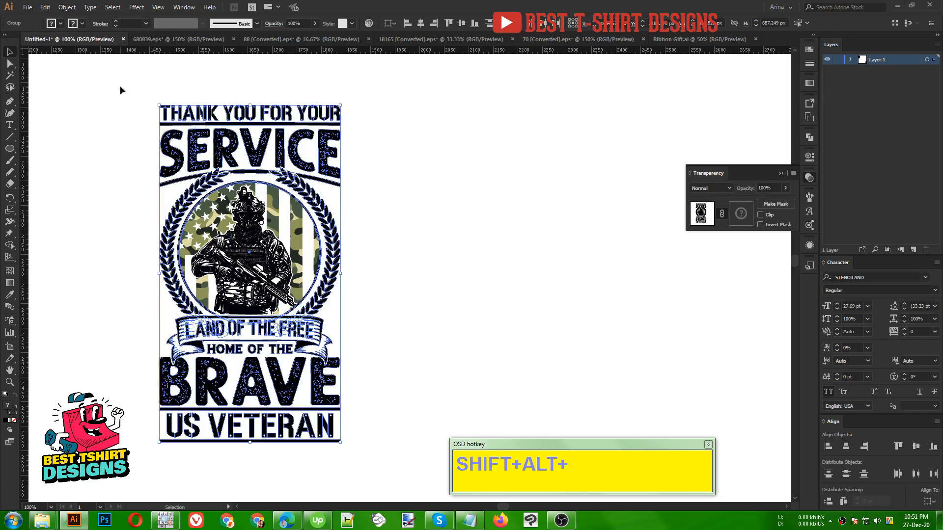
drag(121, 87, 393, 464)
click(66, 11)
click(74, 113)
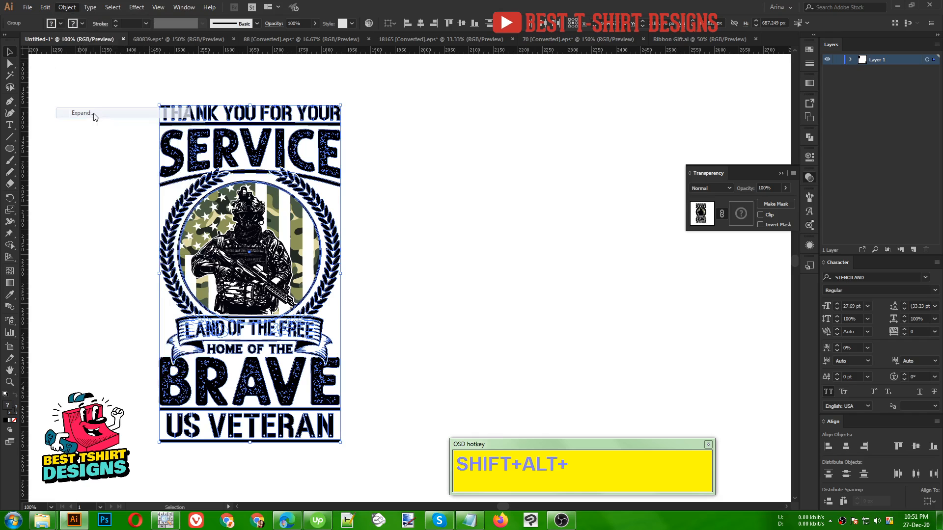
click(263, 287)
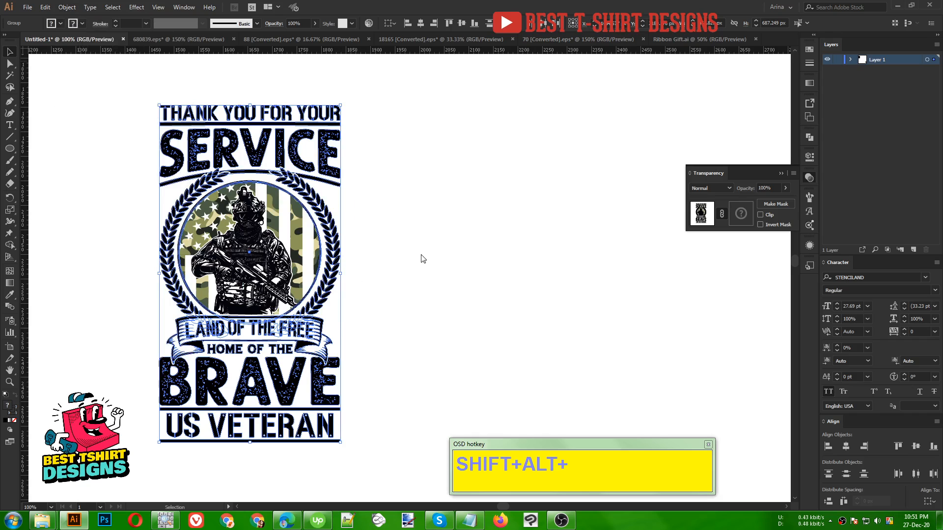
click(66, 9)
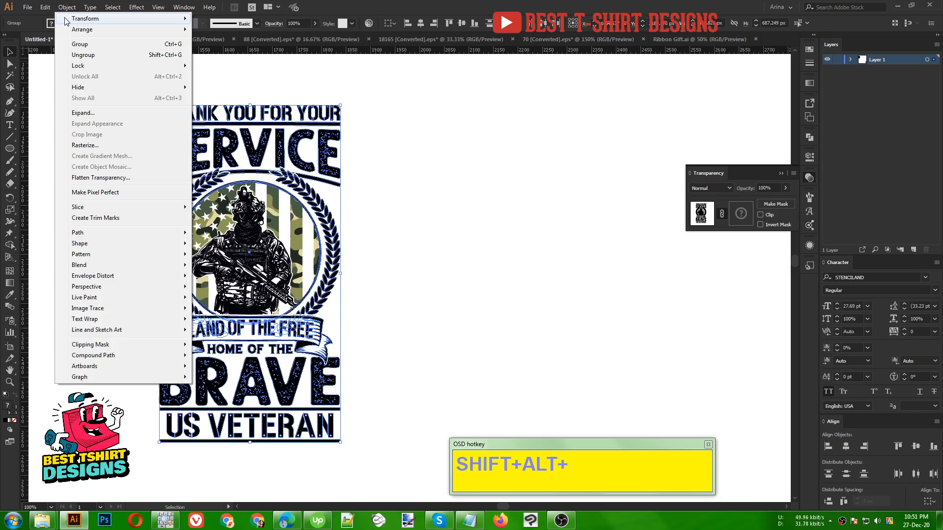
click(79, 113)
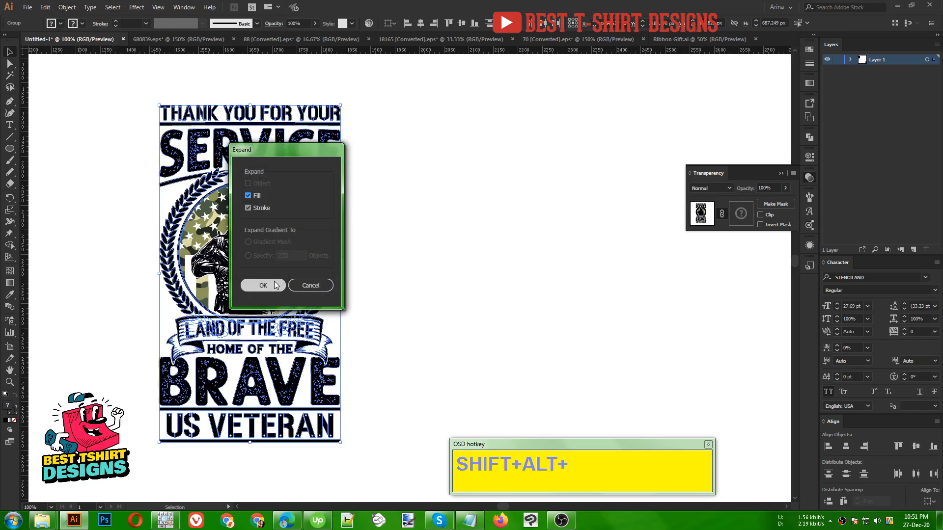
click(264, 285)
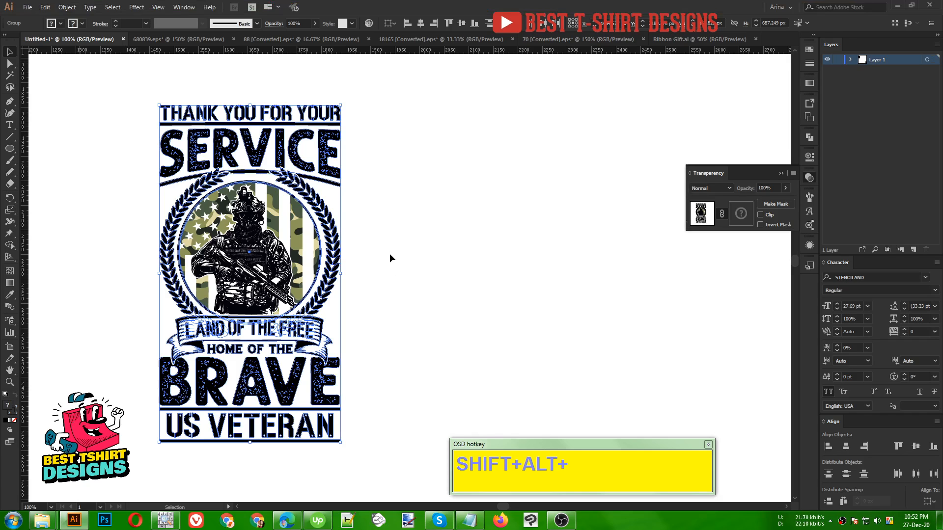
click(389, 255)
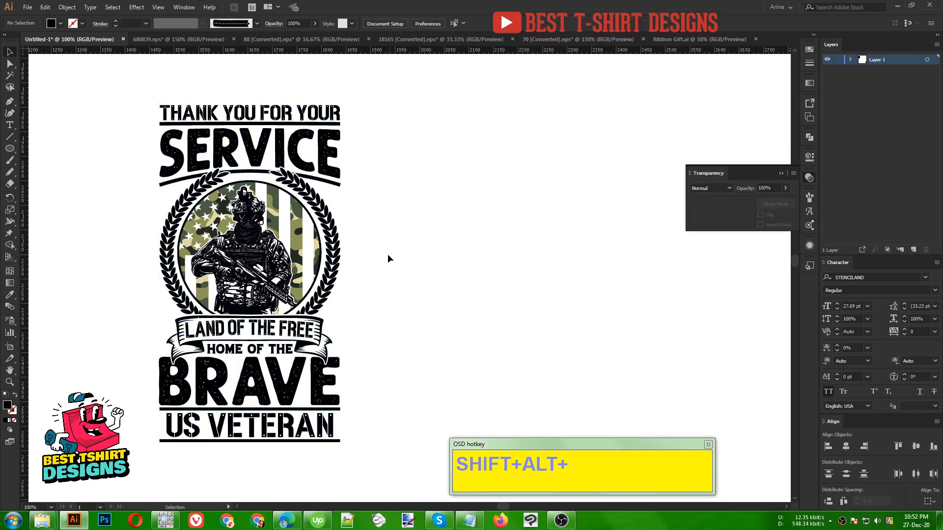
- Fill the "SERVICE" lettering and its divider lines with a light gray swatch
drag(129, 94, 379, 462)
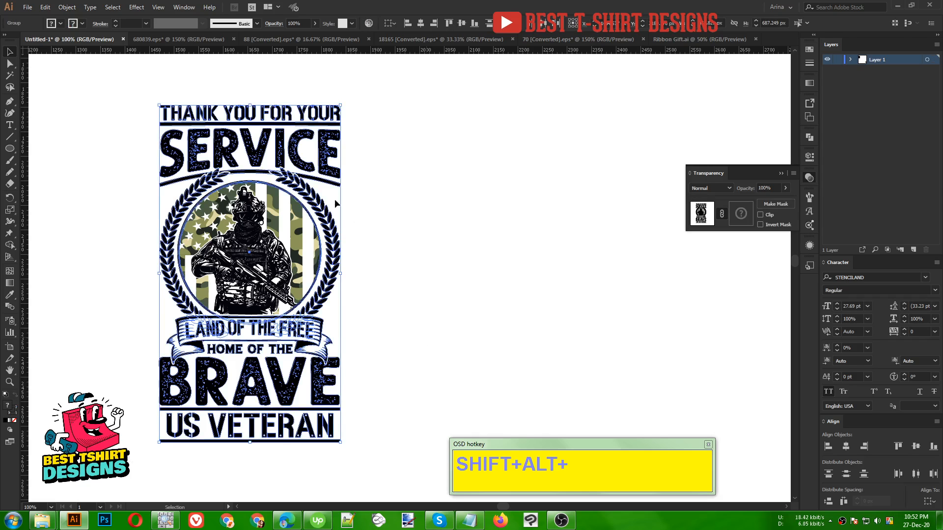
click(319, 156)
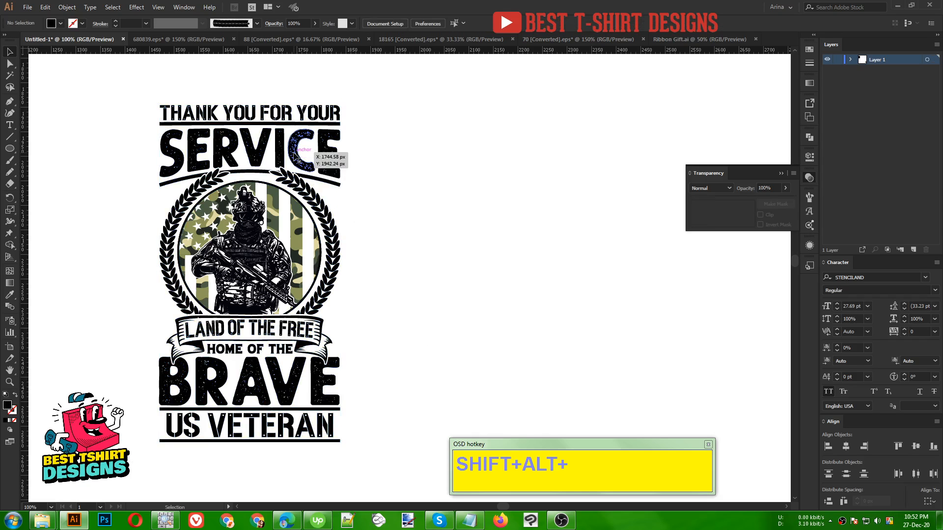
click(61, 24)
click(62, 76)
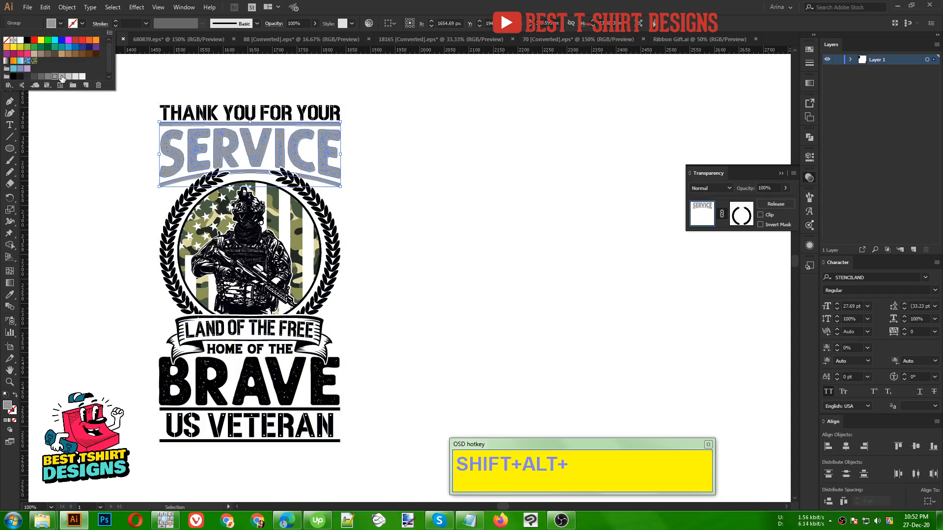
click(62, 78)
click(202, 115)
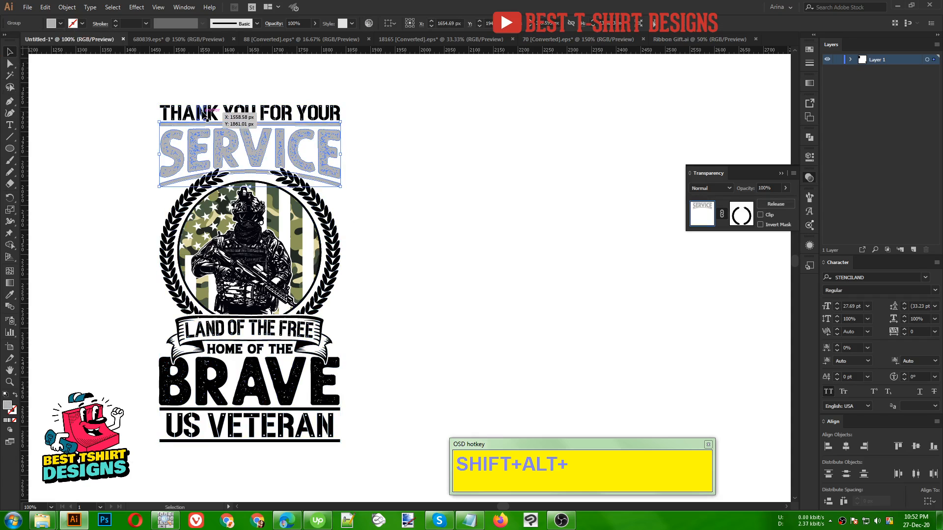
- Recolor the "THANK YOU FOR YOUR" and "HOME OF THE" lines with the gray sampled from "SERVICE"
click(207, 113)
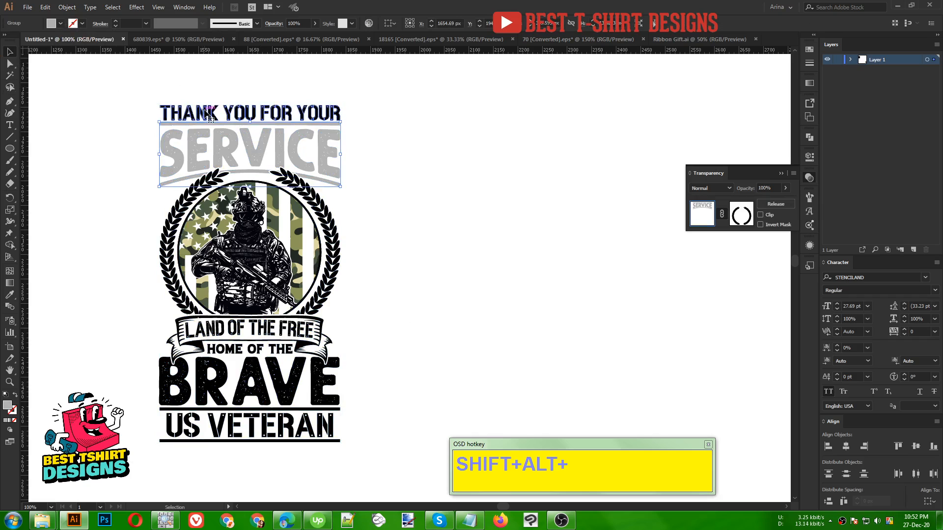
key(i)
click(218, 140)
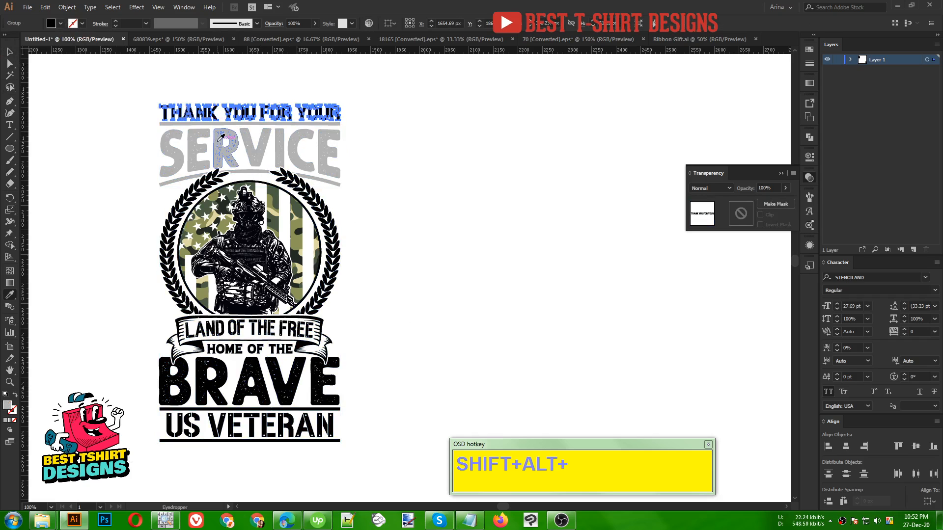
key(v)
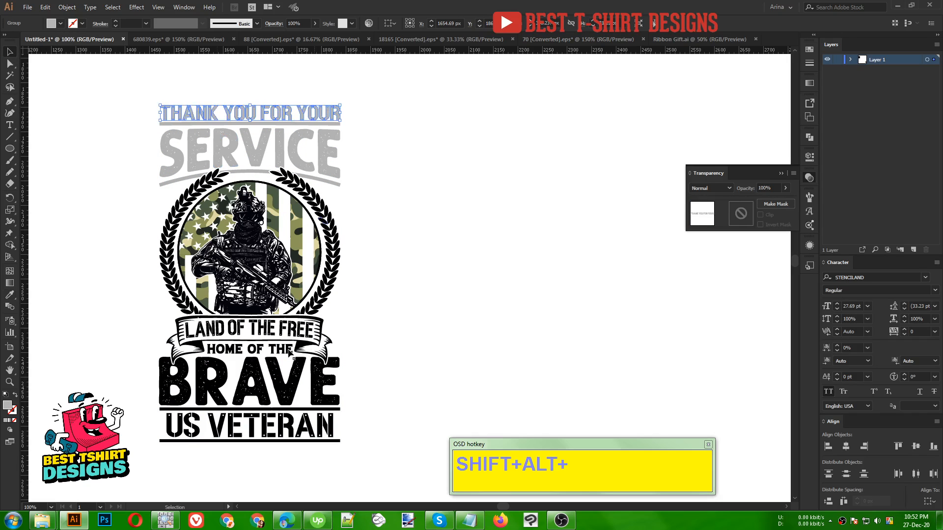
click(289, 350)
key(i)
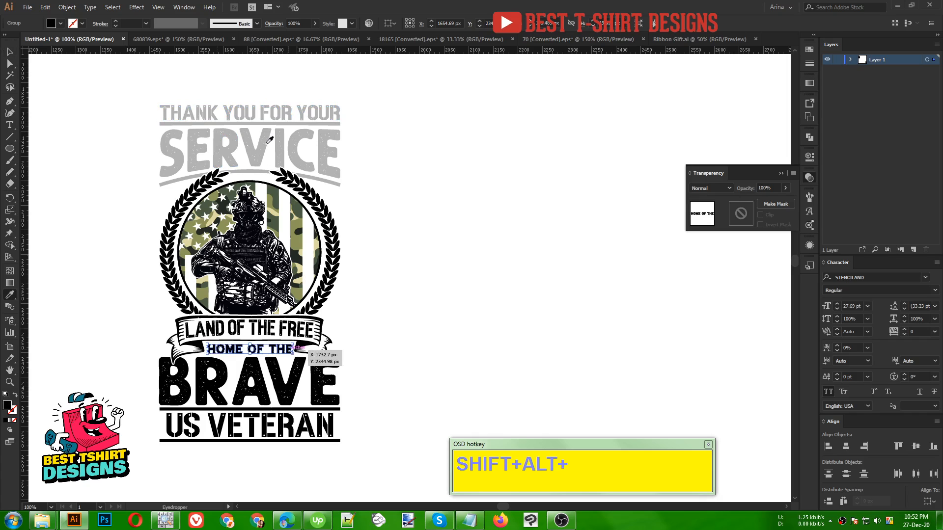
click(265, 142)
- Apply the gray sampled from "SERVICE" to the "BRAVE" and "US VETERAN" lettering with its dividers
click(293, 393)
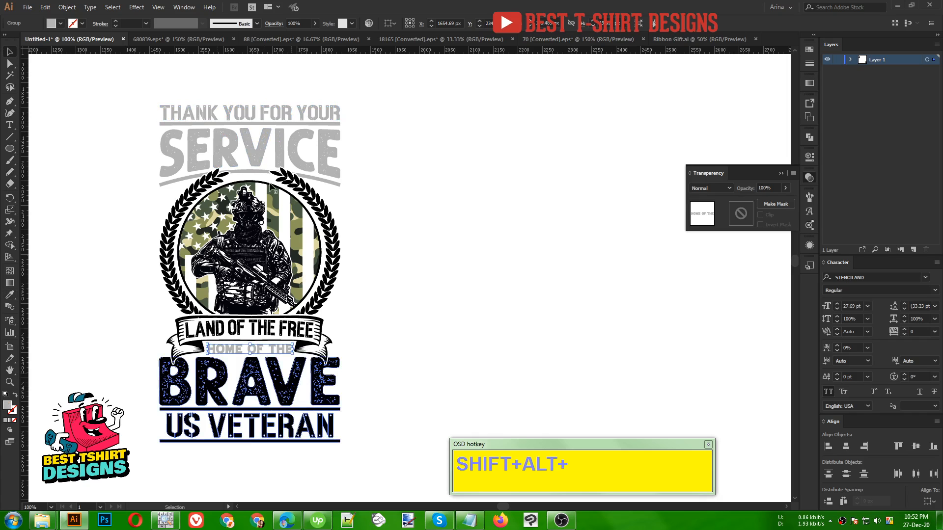
key(i)
click(259, 150)
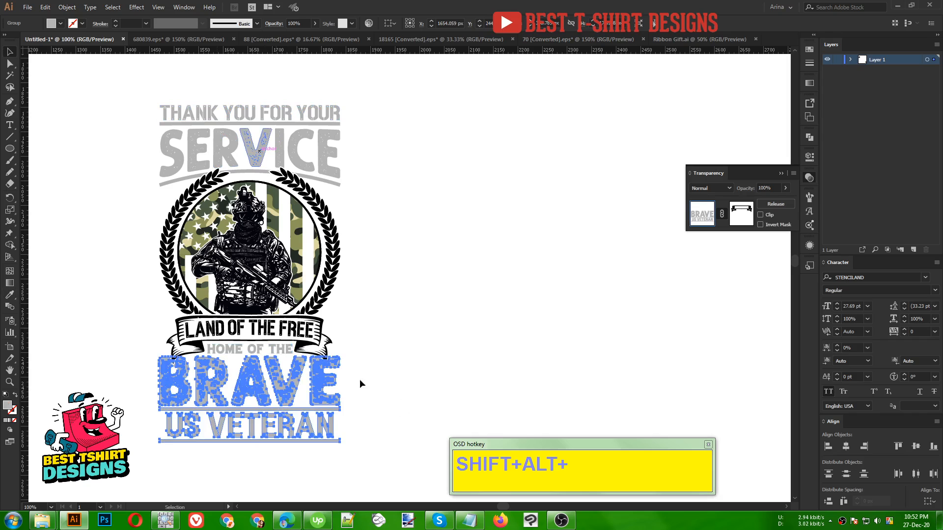
key(v)
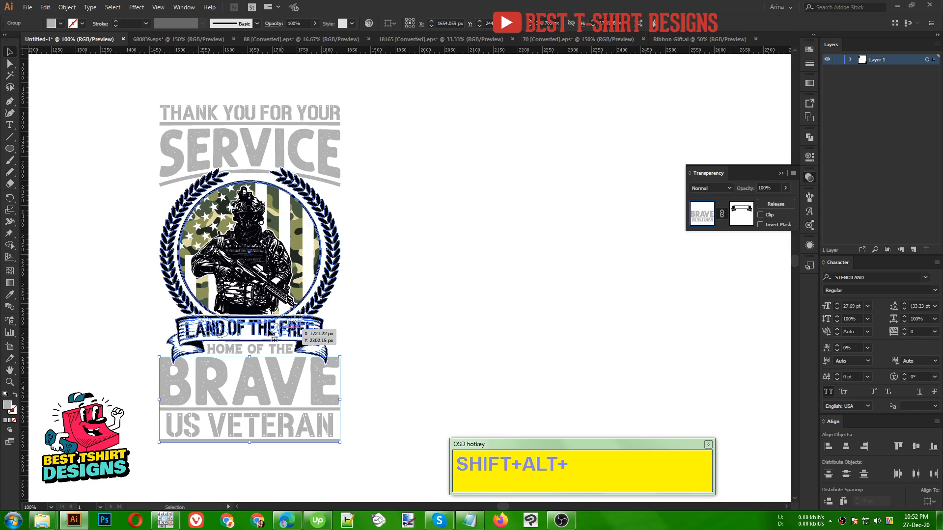
- Isolate the badge group and recolor the ribbon's "LAND OF THE FREE" text with the gray sampled from "BRAVE"
double_click(273, 336)
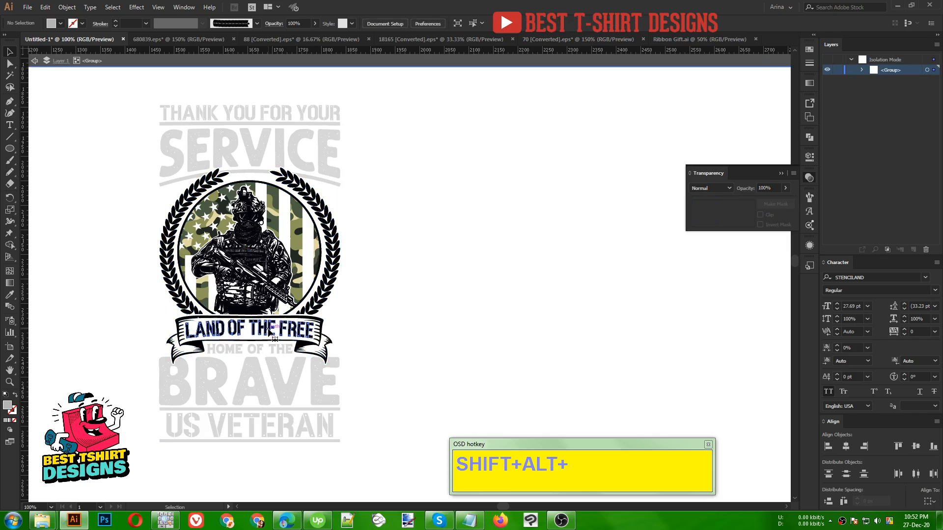
click(270, 331)
key(i)
click(279, 369)
key(v)
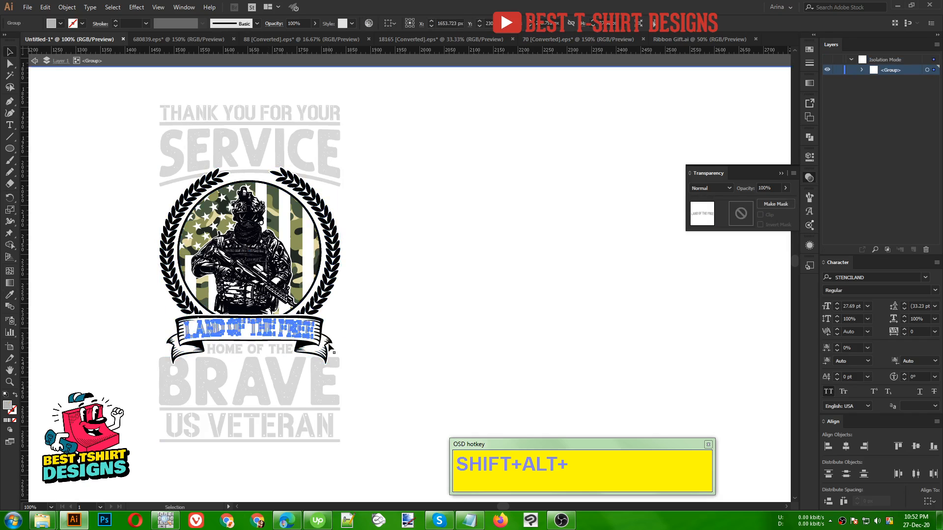
- Select all black artwork in the badge group with the Magic Wand and recolor it with a dark shade sampled from the camouflage flag
click(9, 76)
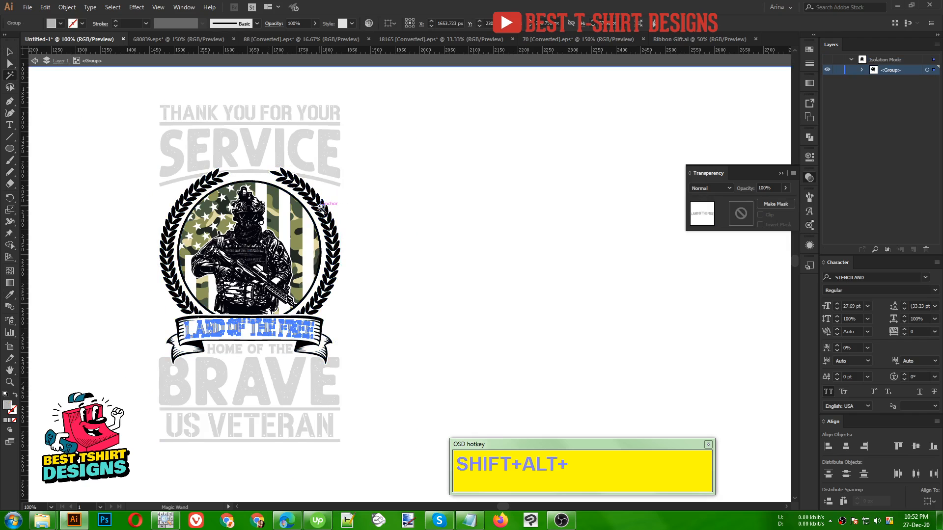
click(322, 207)
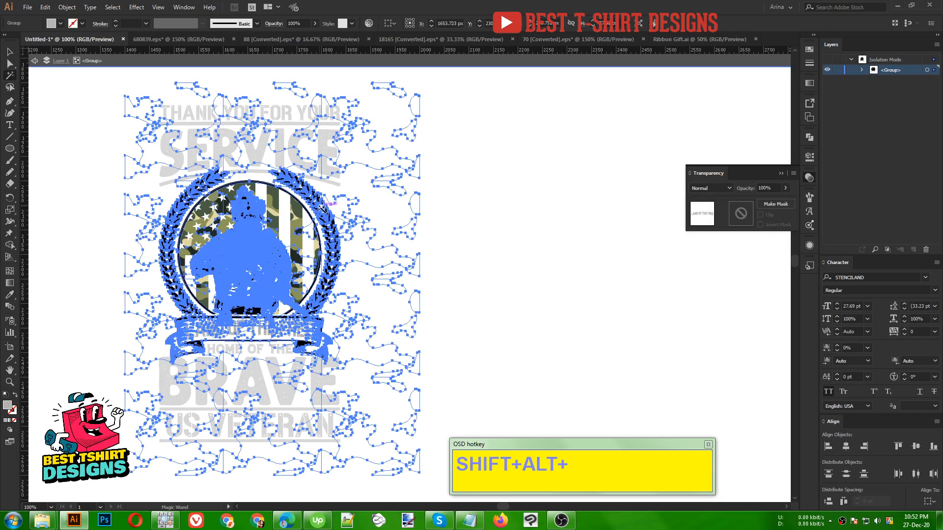
click(478, 277)
click(324, 360)
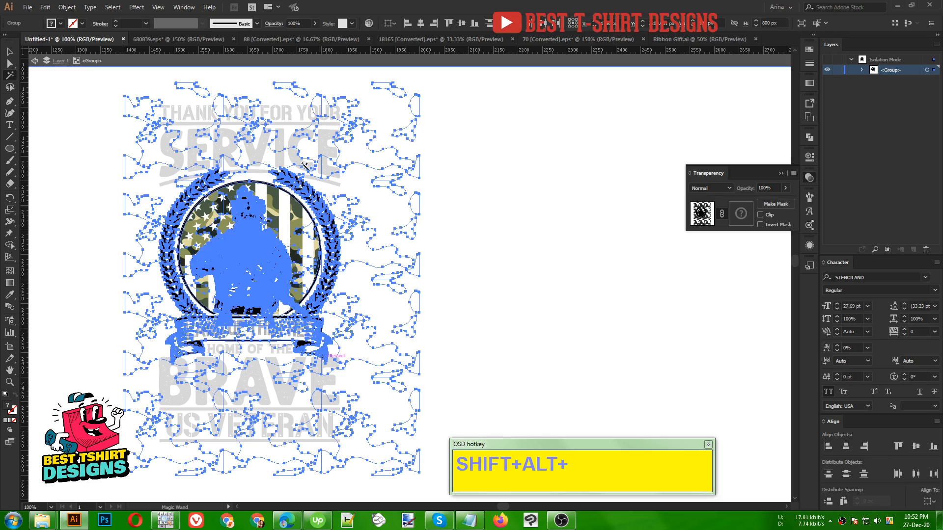
key(i)
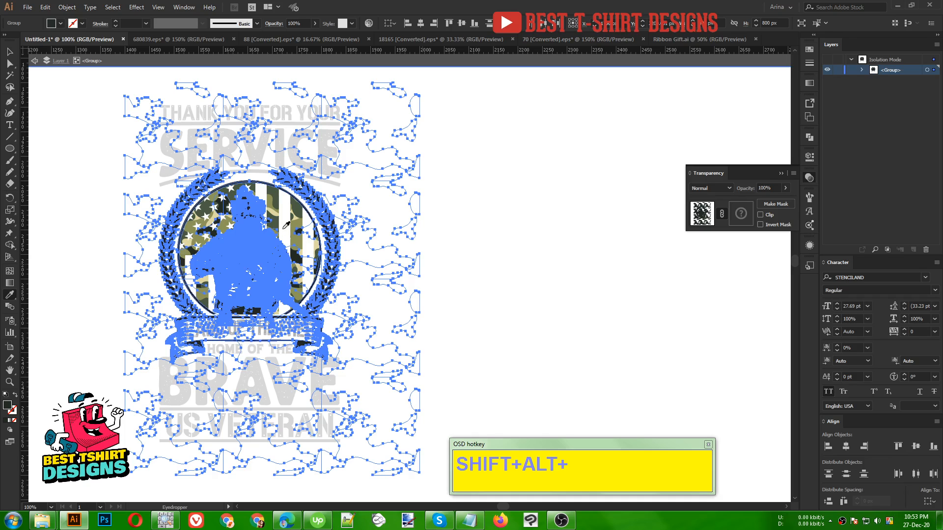
key(v)
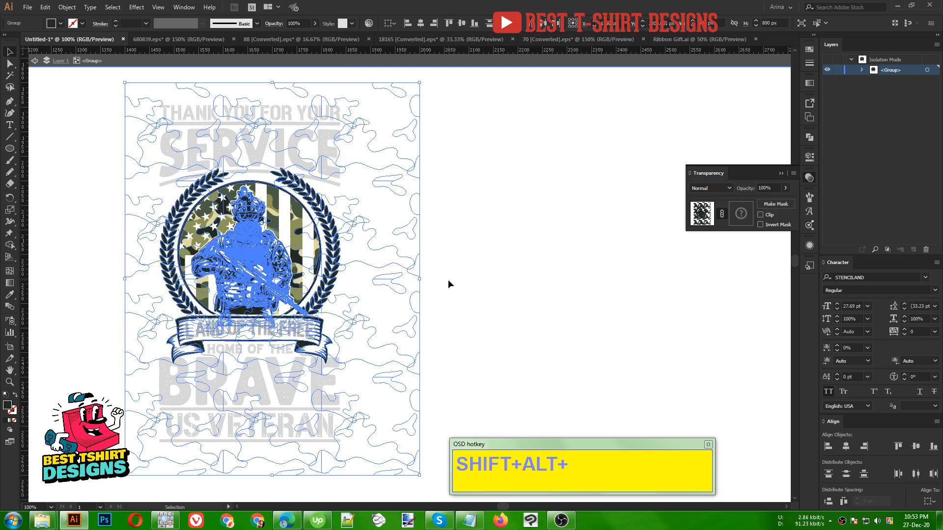
- Draw a dark-filled rectangle about 507 × 765 px covering the whole T-shirt design
click(448, 281)
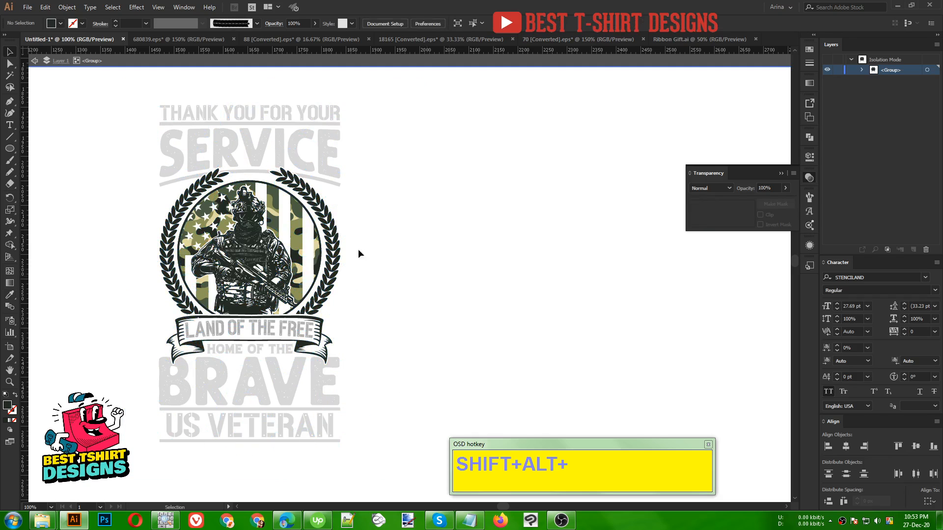
drag(9, 148, 42, 151)
drag(127, 94, 376, 469)
key(v)
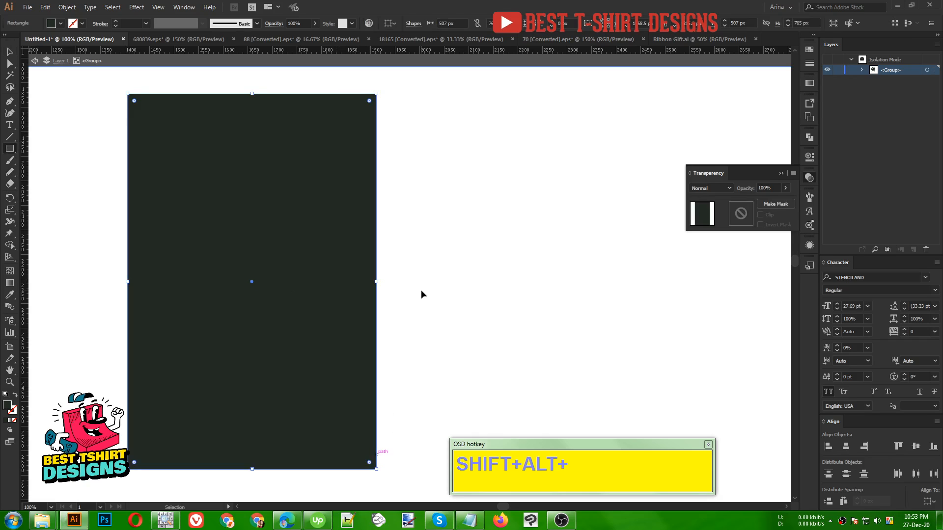
click(422, 291)
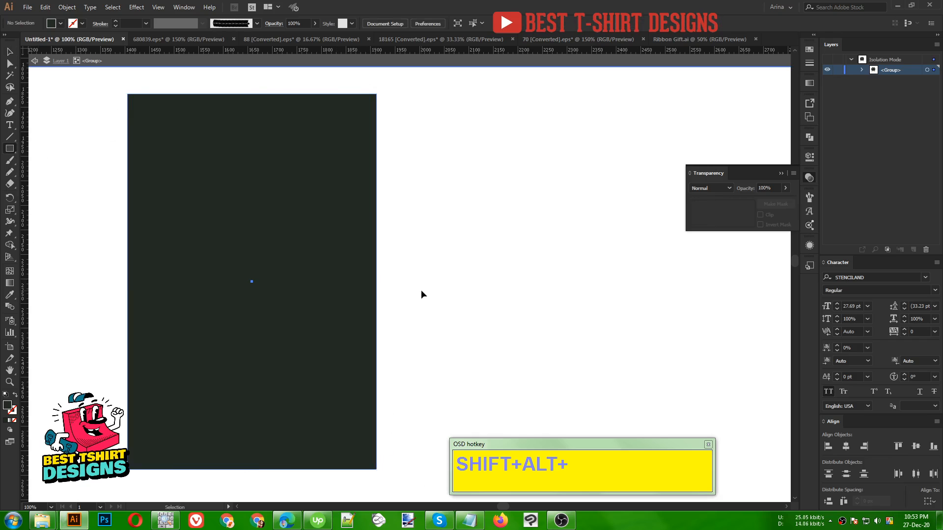
- Send the dark rectangle behind the soldier, flag and ribbon artwork within the isolated badge group
key(ctrl+shift+[)
key(ctrl+])
click(421, 292)
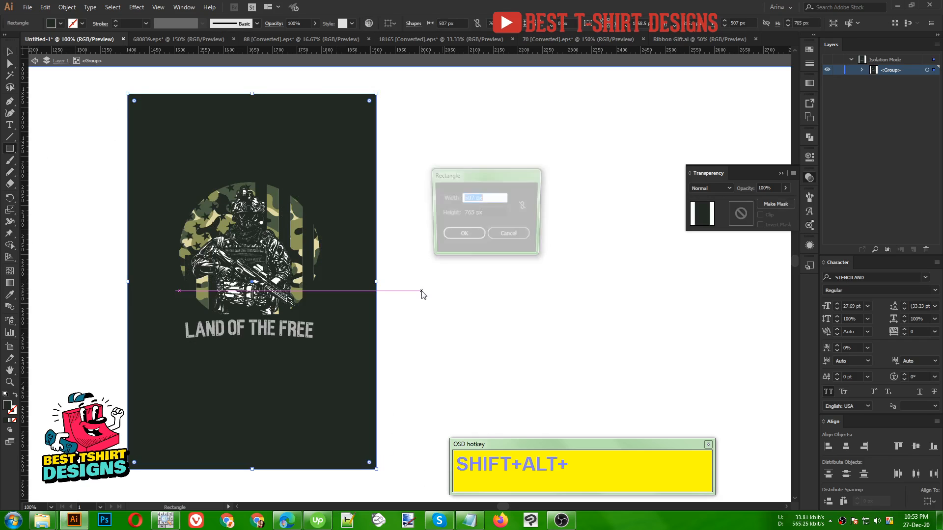
click(503, 236)
key(v)
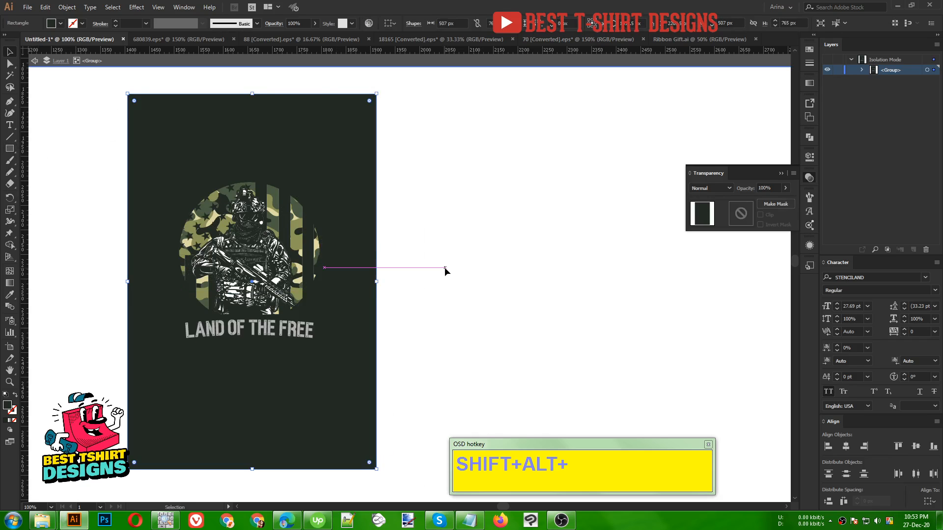
- Move the dark rectangle out of the isolated badge group, place it behind the entire design and lock it
click(282, 388)
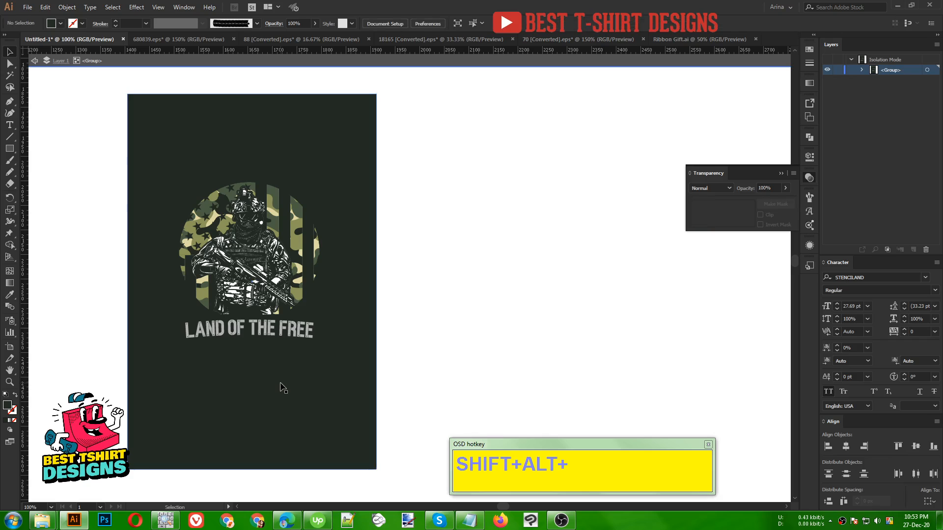
click(363, 357)
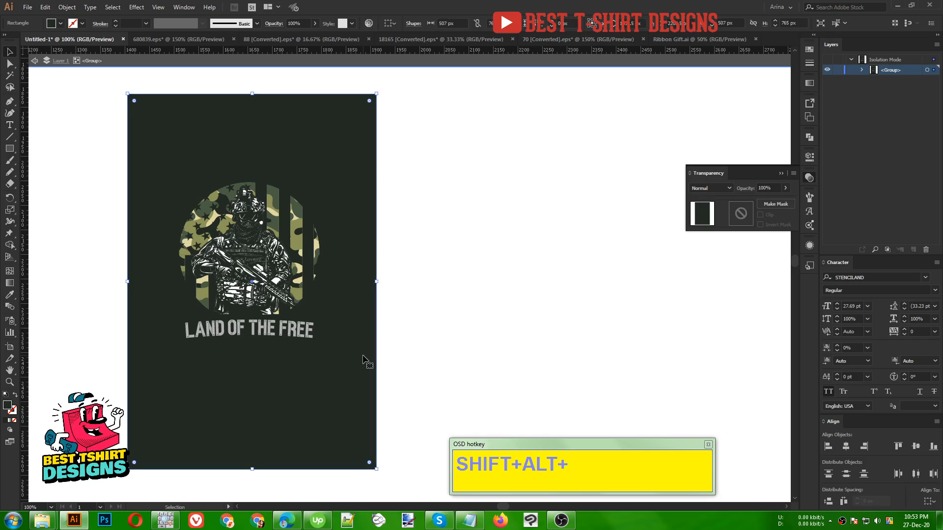
key(a)
key(Delete)
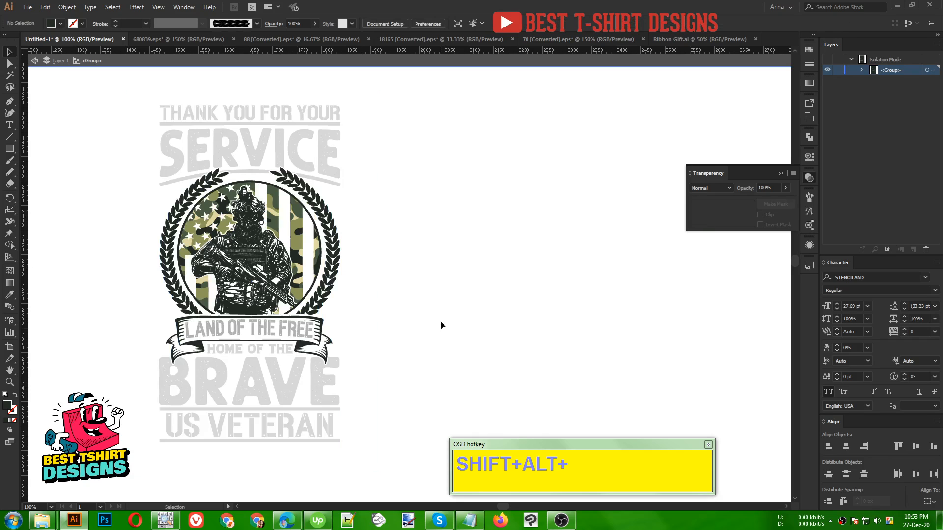
key(v)
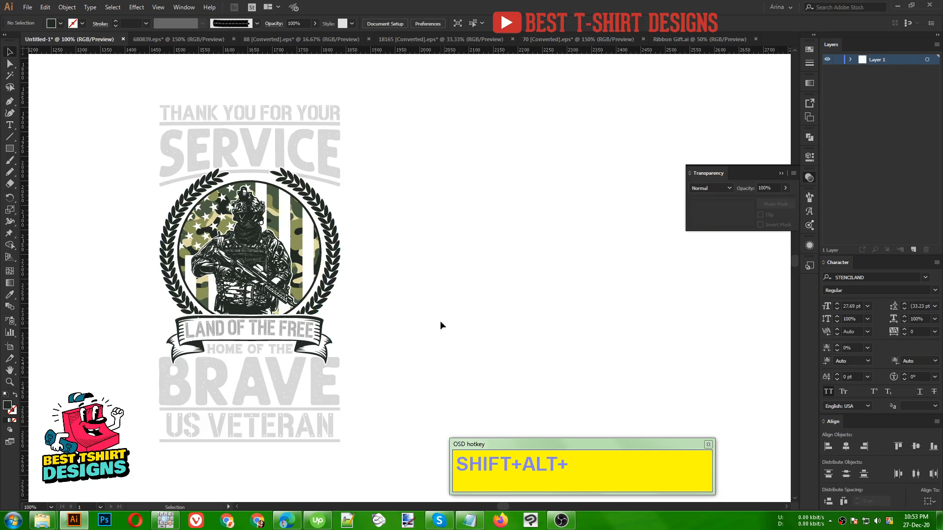
key(a)
key(ctrl+z)
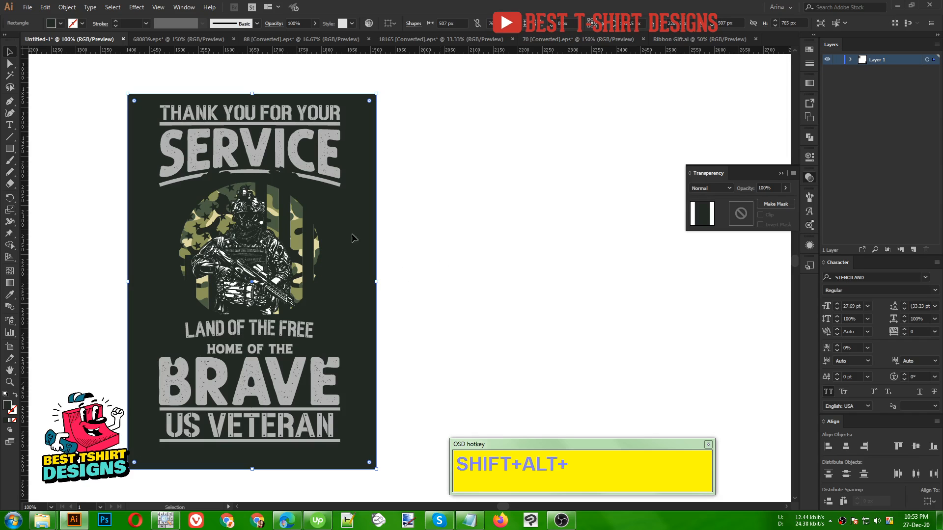
key(ctrl+2)
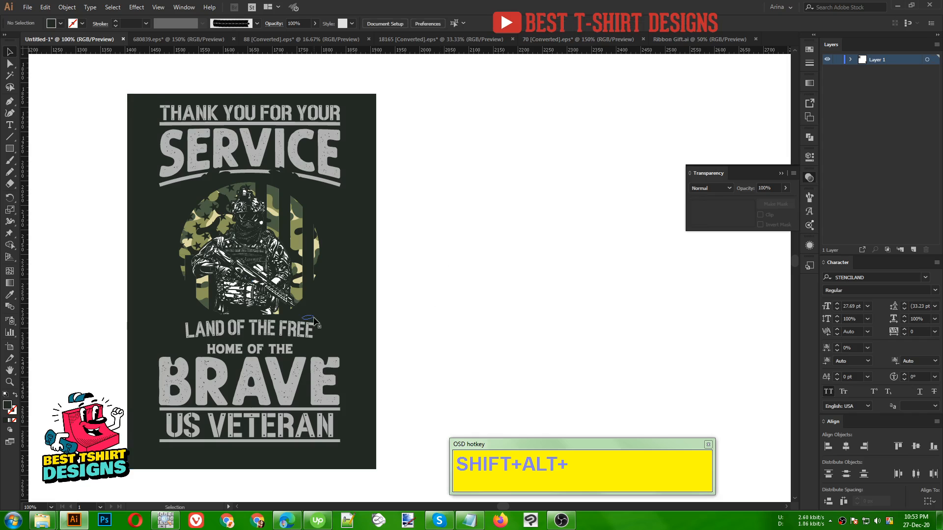
- Isolate the badge group and recolor the laurel wreath with the gray sampled from "SERVICE"
key(ctrl+alt+3)
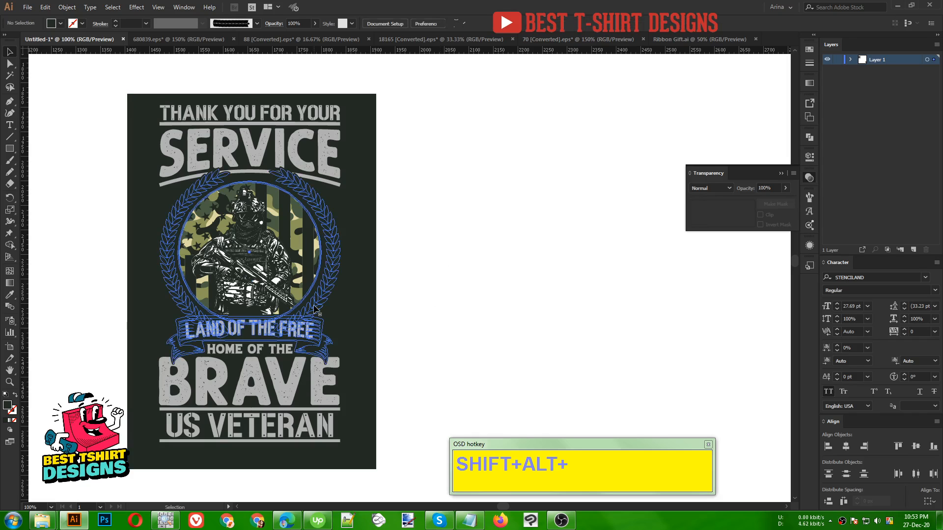
double_click(314, 307)
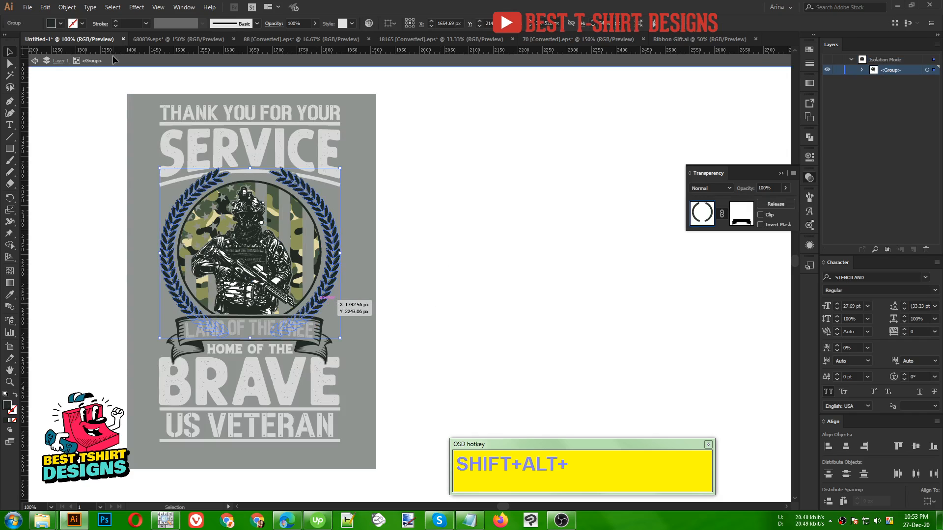
key(i)
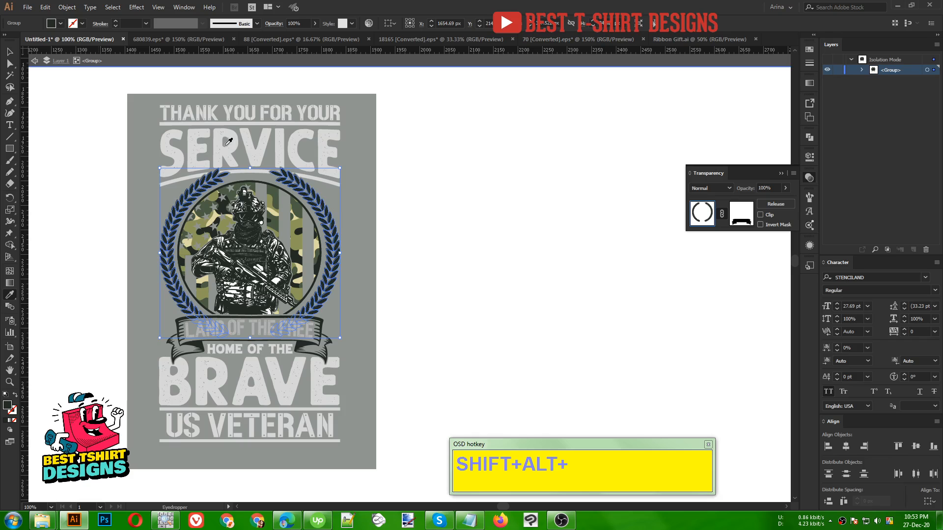
click(229, 146)
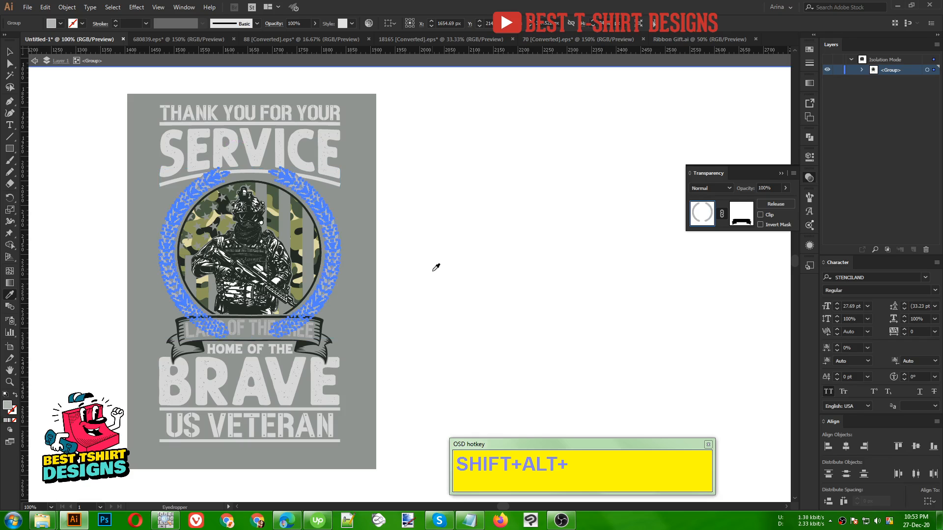
key(v)
- Recolor the ribbon banner around "LAND OF THE FREE" with the gray sampled from "SERVICE"
click(320, 343)
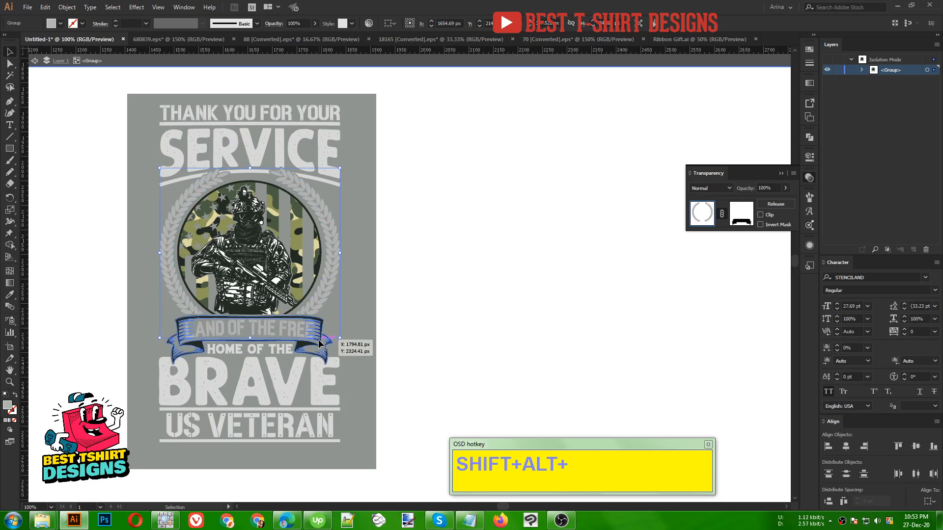
key(i)
click(297, 153)
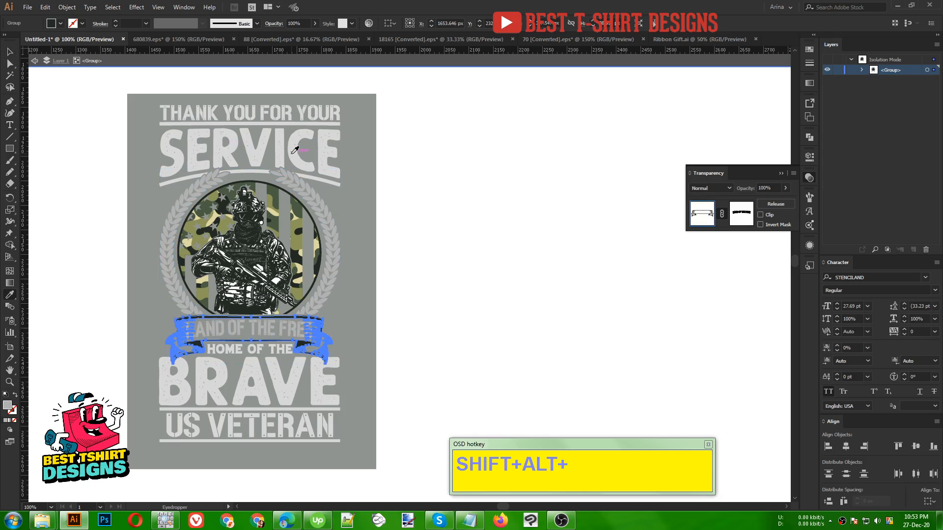
key(v)
click(440, 297)
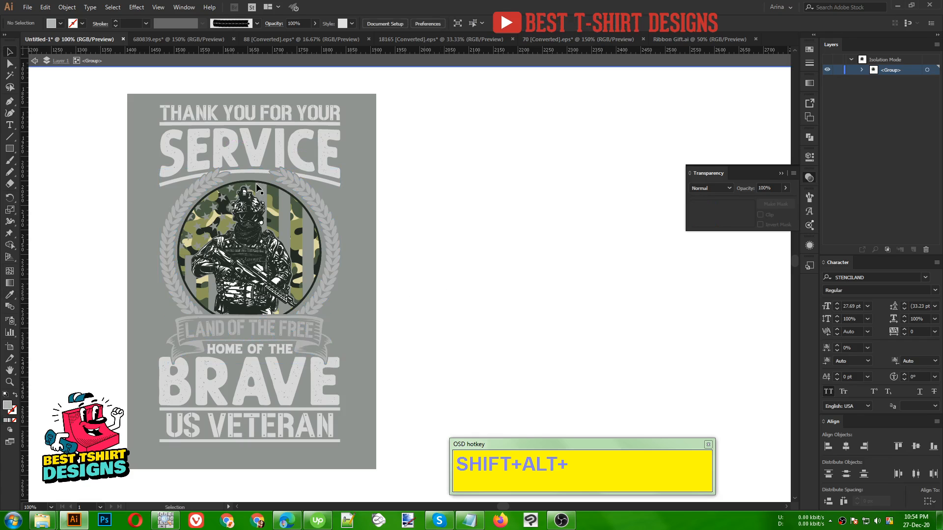
- Isolate the masked soldier badge and recolor its circular outline with the gray sampled from "SERVICE"
scroll(266, 187, up, 2)
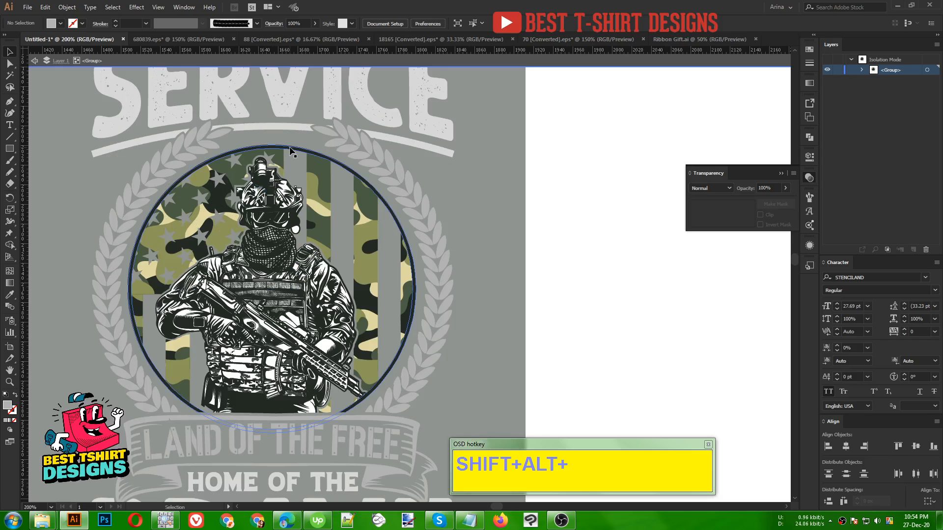
click(290, 150)
click(290, 149)
double_click(290, 150)
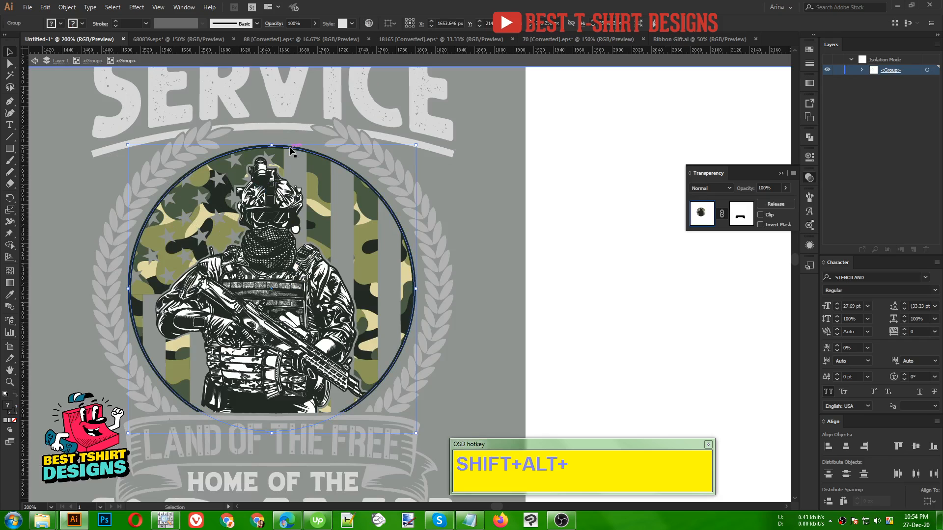
double_click(293, 151)
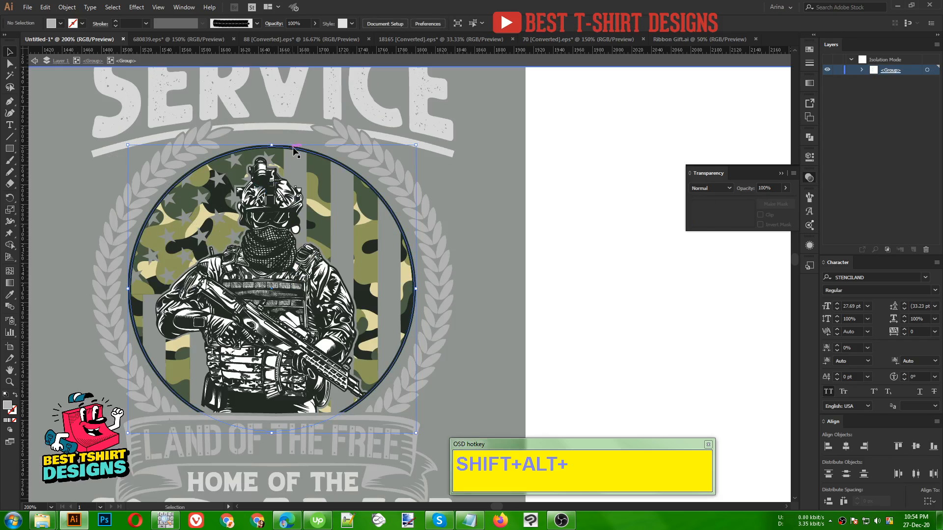
click(293, 151)
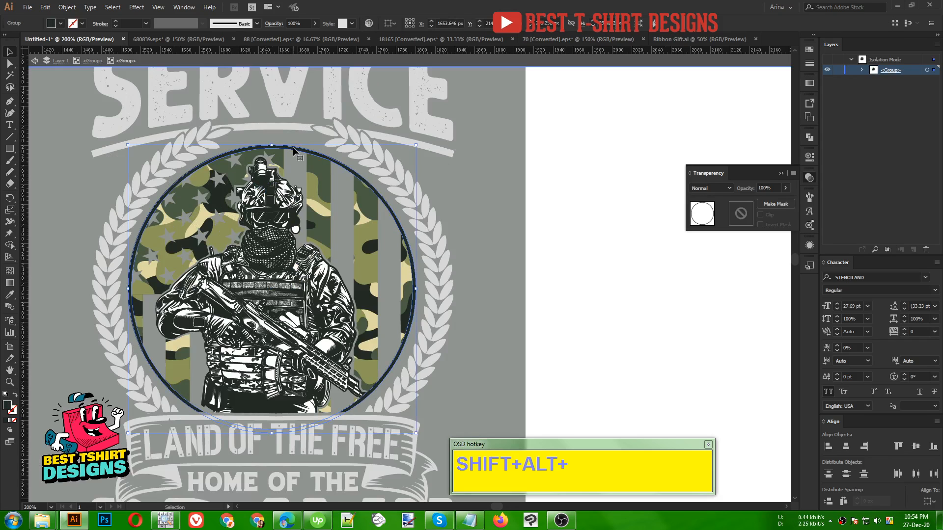
key(i)
click(240, 112)
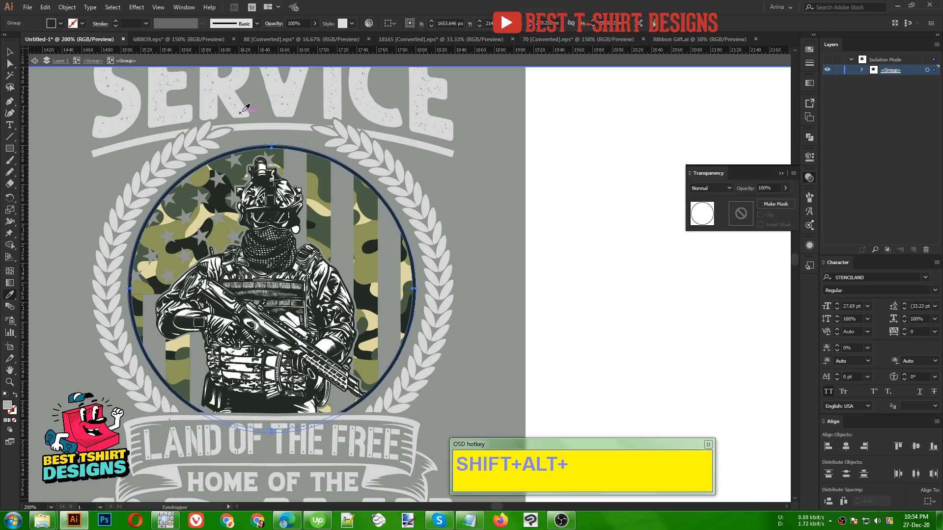
key(v)
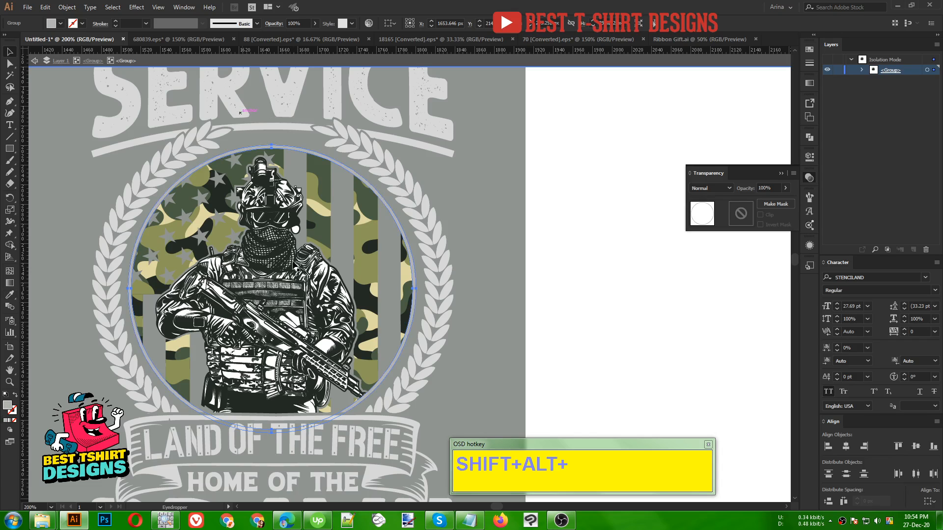
- Isolate the clip group holding the soldier and select the white silhouette behind the figure
click(283, 258)
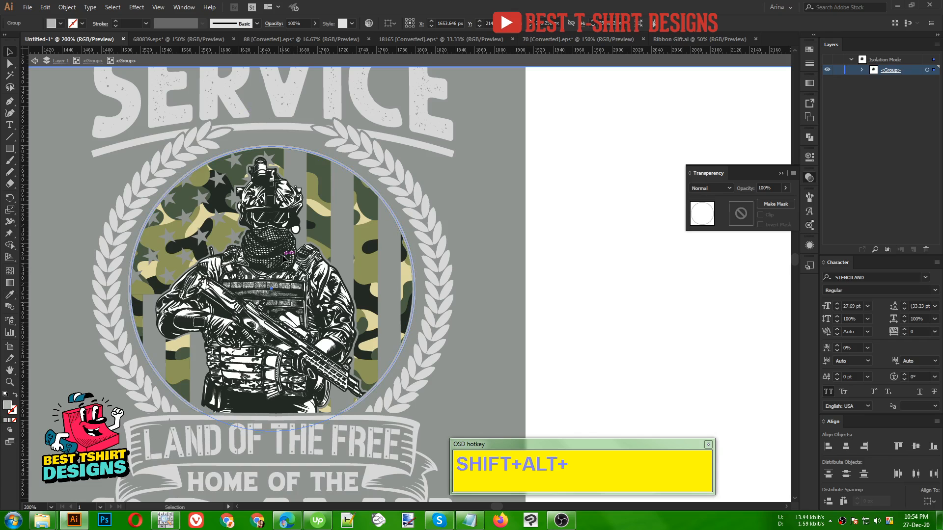
double_click(293, 322)
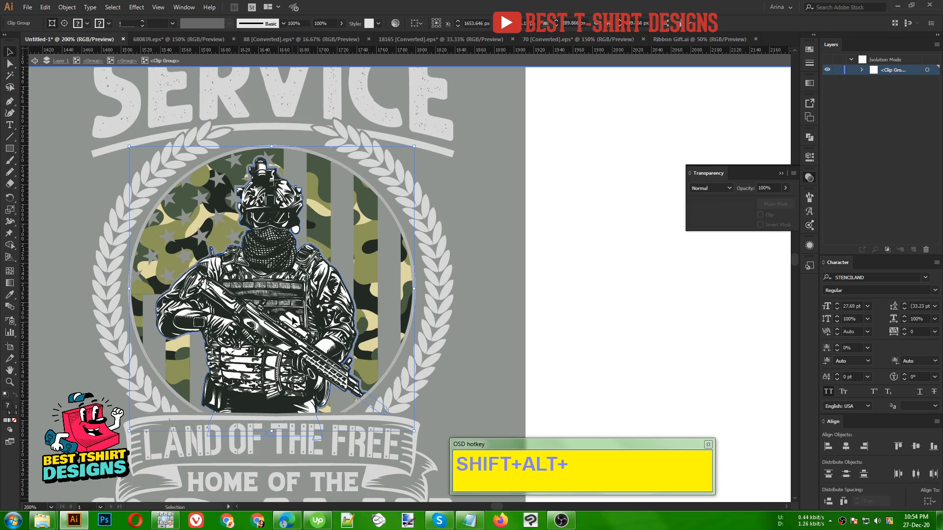
click(293, 321)
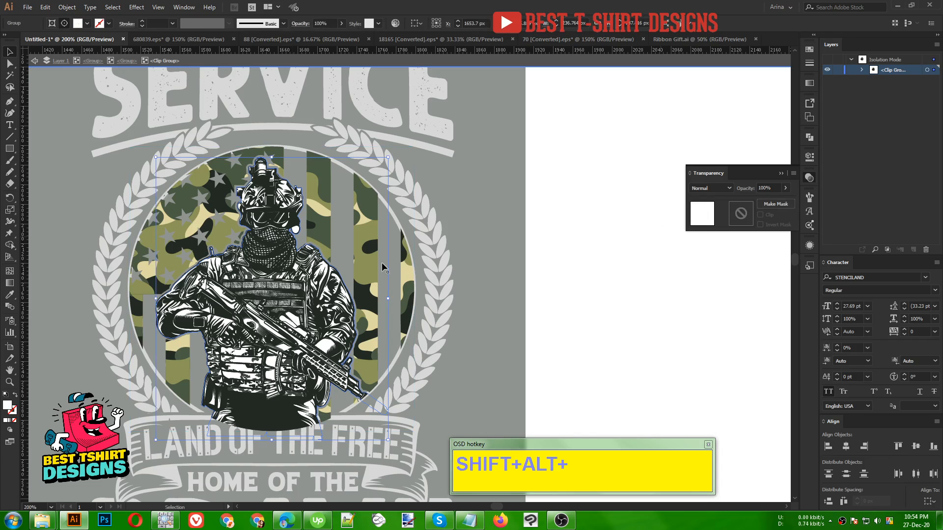
- Try dark green and near-black sampled colors on the soldier's white silhouette
key(i)
click(506, 273)
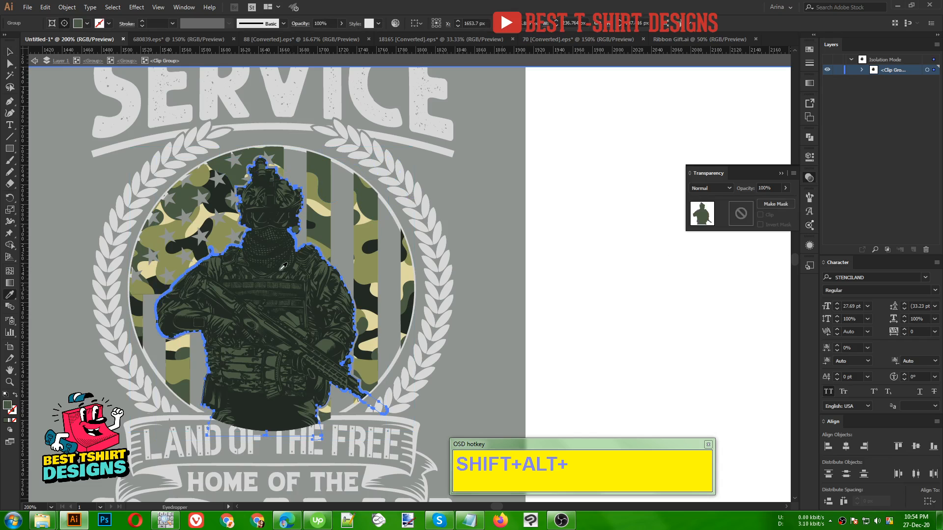
click(365, 93)
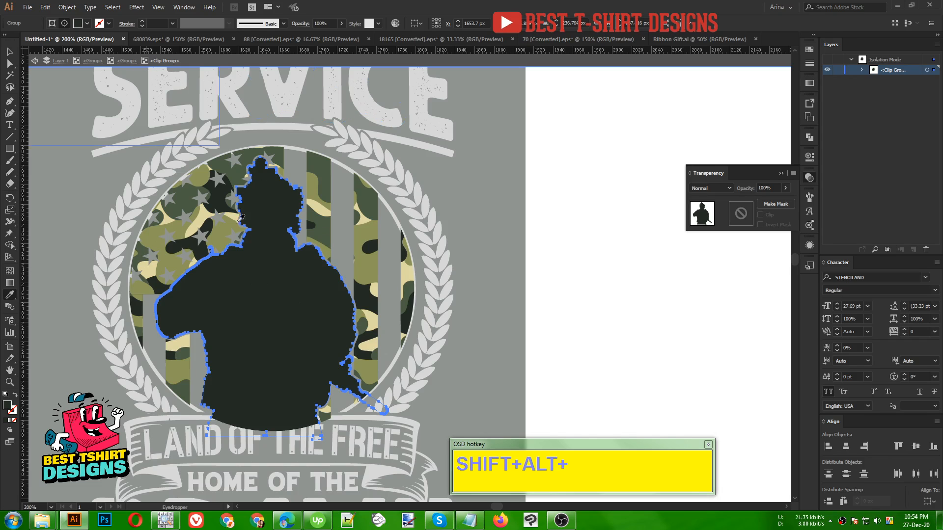
- Fill the soldier's silhouette with a light gray swatch and exit isolation to the full design
click(87, 23)
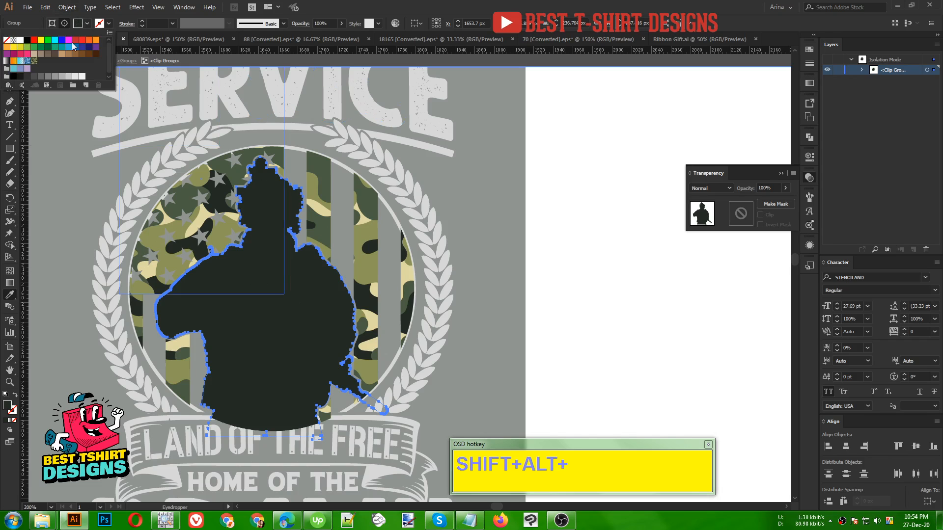
click(61, 76)
key(Escape)
key(v)
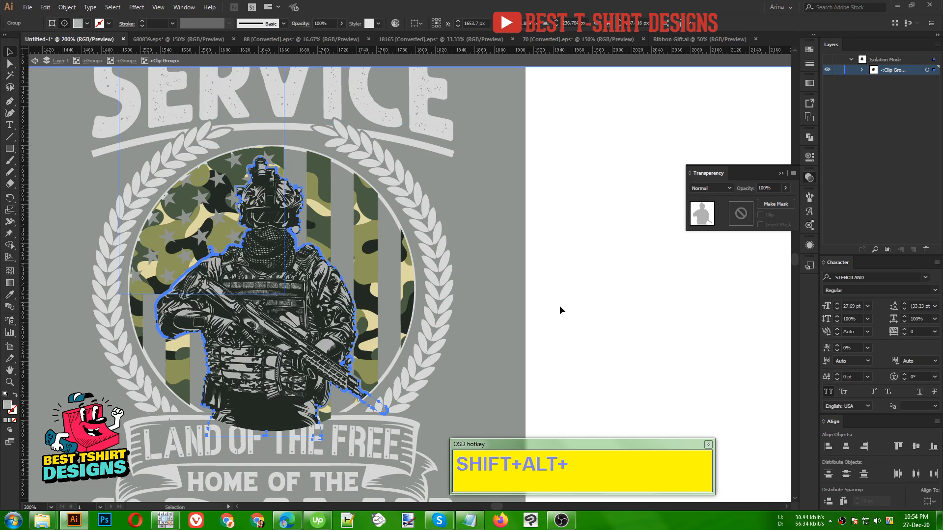
double_click(560, 309)
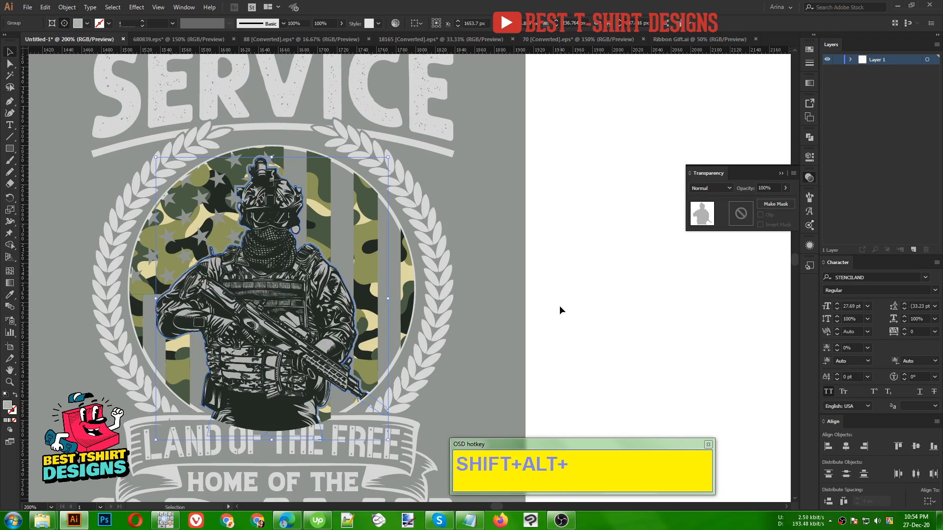
click(560, 307)
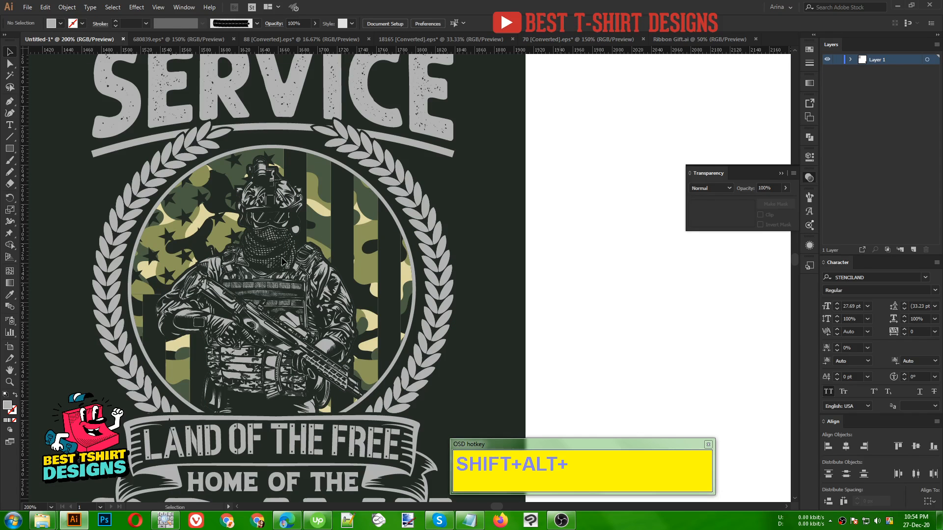
scroll(283, 262, down, 1)
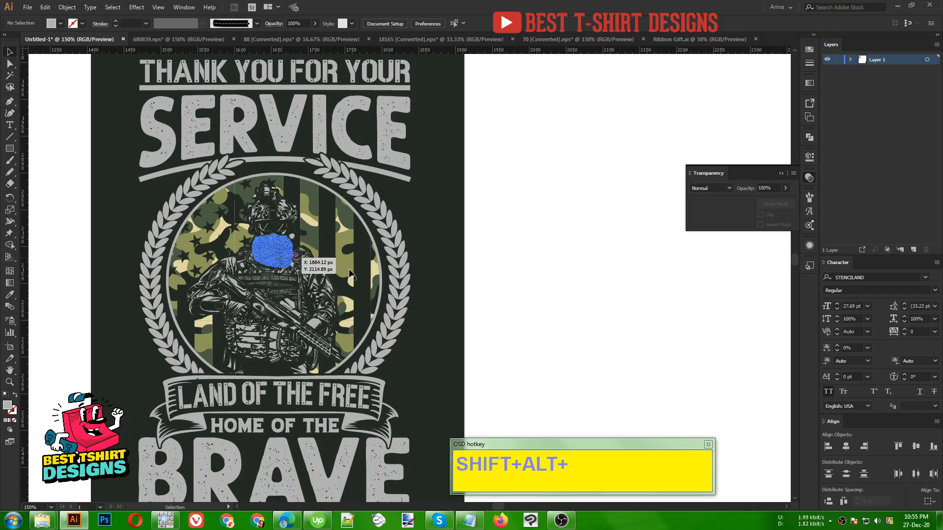
scroll(529, 297, down, 1)
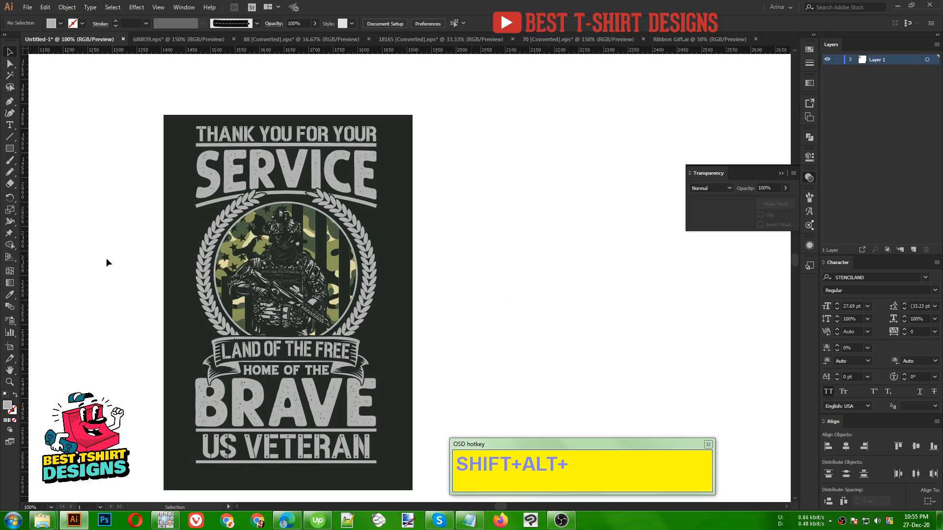
- Duplicate the soldier badge with its wreath and ribbon into the empty area beside the T-shirt design
key(z)
drag(183, 123, 389, 479)
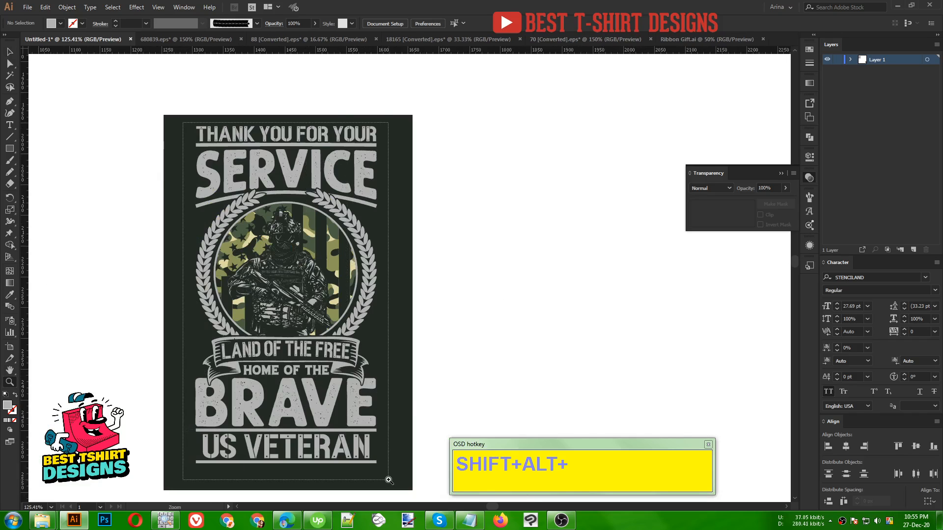
drag(412, 325, 216, 329)
key(v)
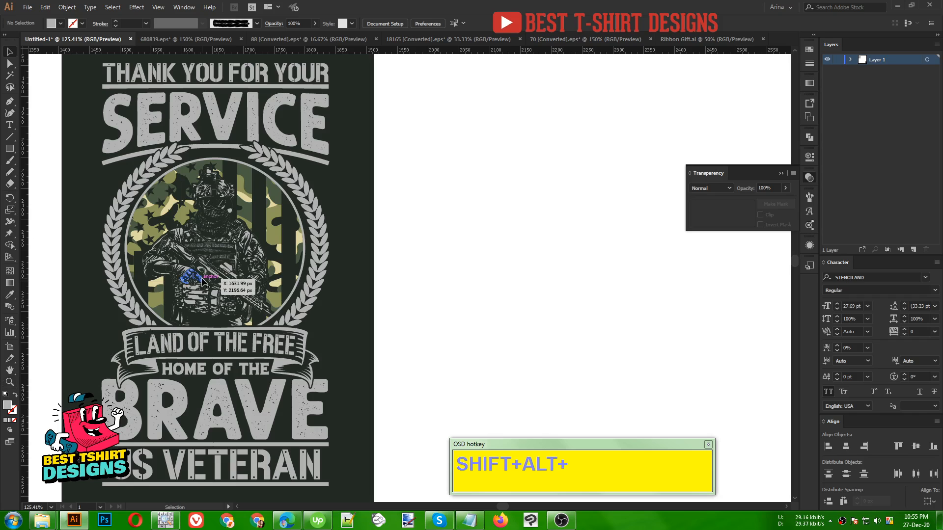
click(202, 281)
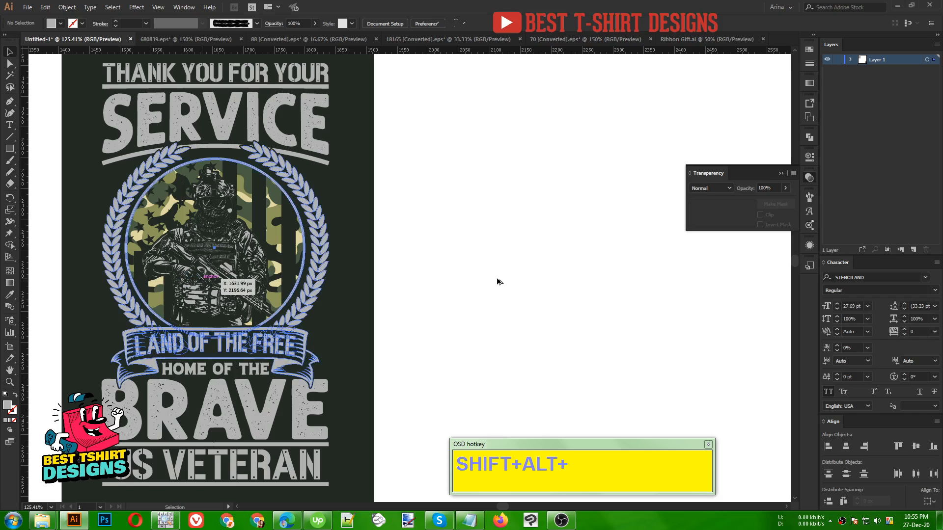
drag(498, 282, 498, 281)
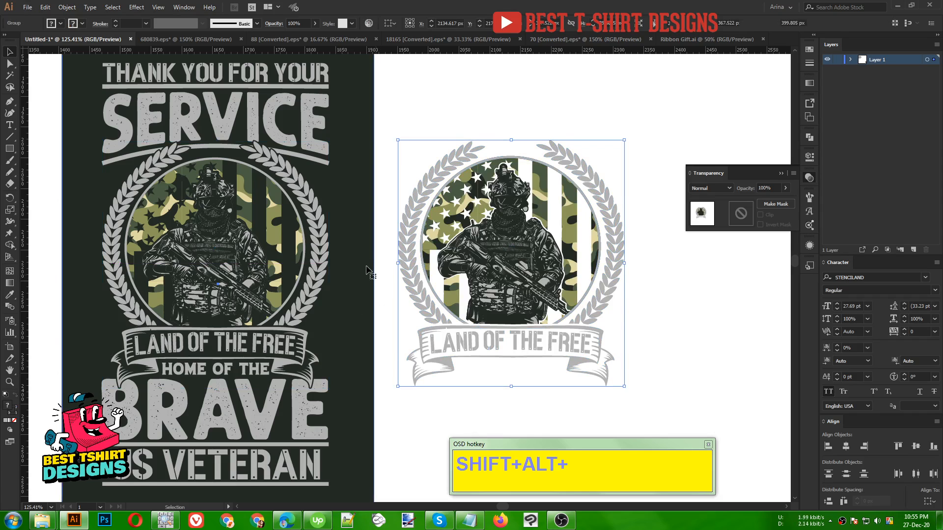
- Widen the dark background rectangle to about 1029 px behind the badge copy, and permanently keep the current Windows color scheme
click(373, 276)
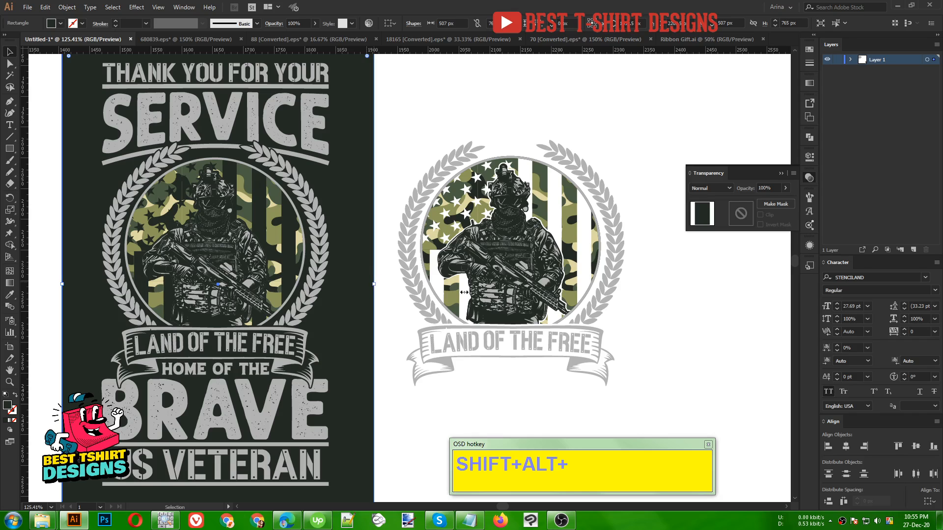
drag(373, 285, 696, 310)
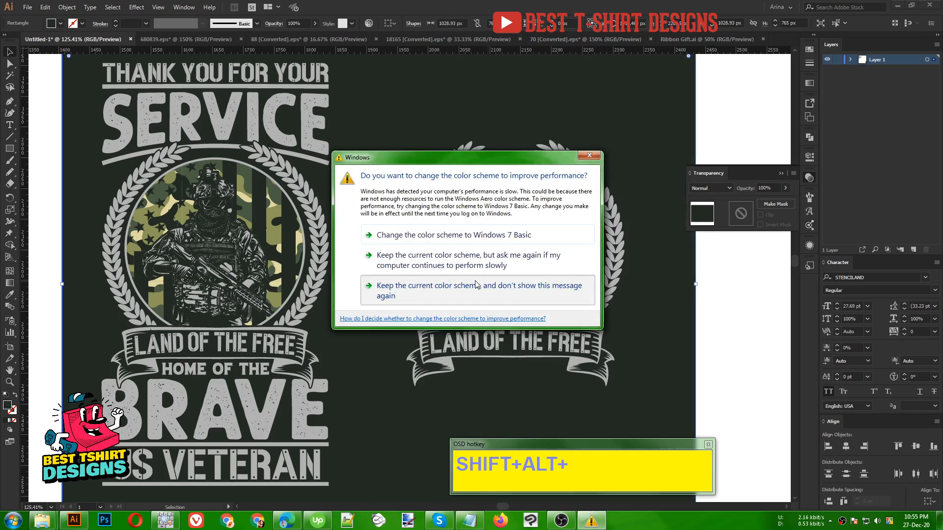
click(570, 293)
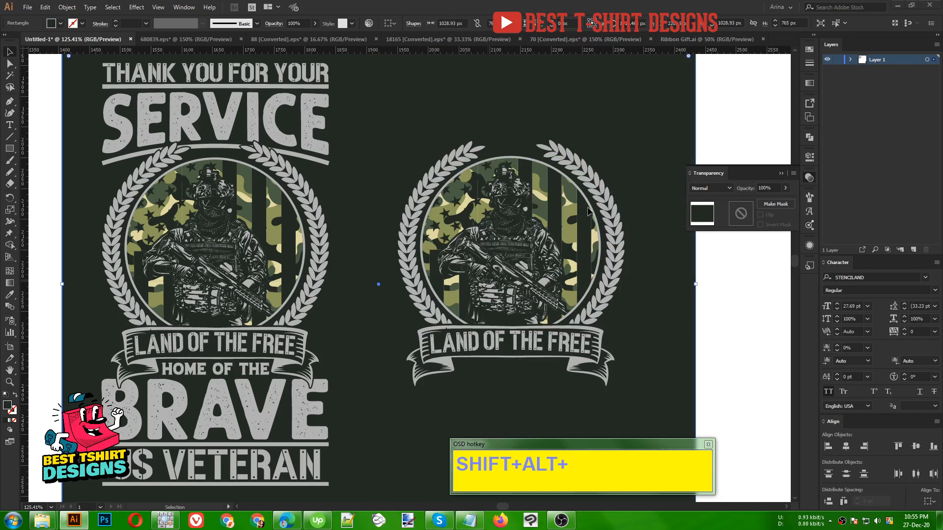
- Put away the Transparency settings, clear the selection and examine the copied soldier badge up close on the dark background
click(809, 177)
click(732, 254)
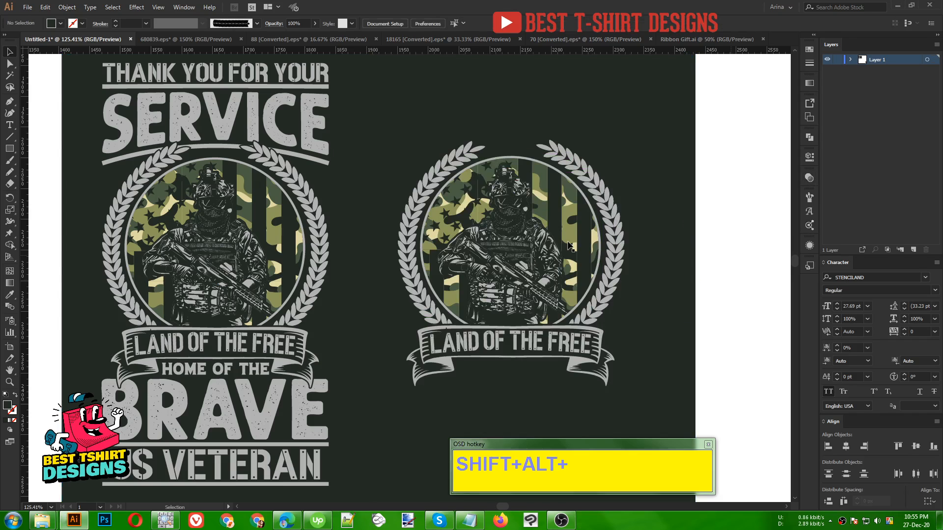
scroll(570, 247, up, 1)
drag(559, 238, 444, 234)
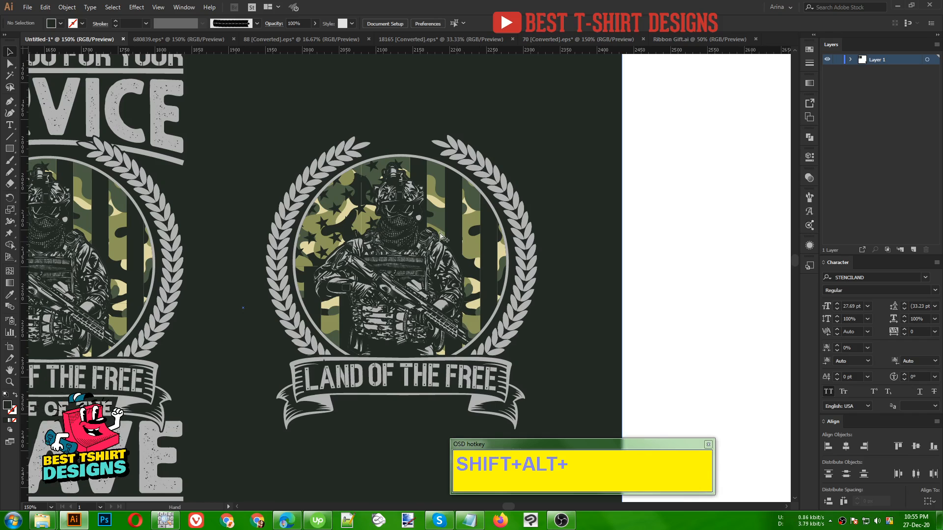
scroll(442, 238, up, 1)
drag(423, 247, 340, 214)
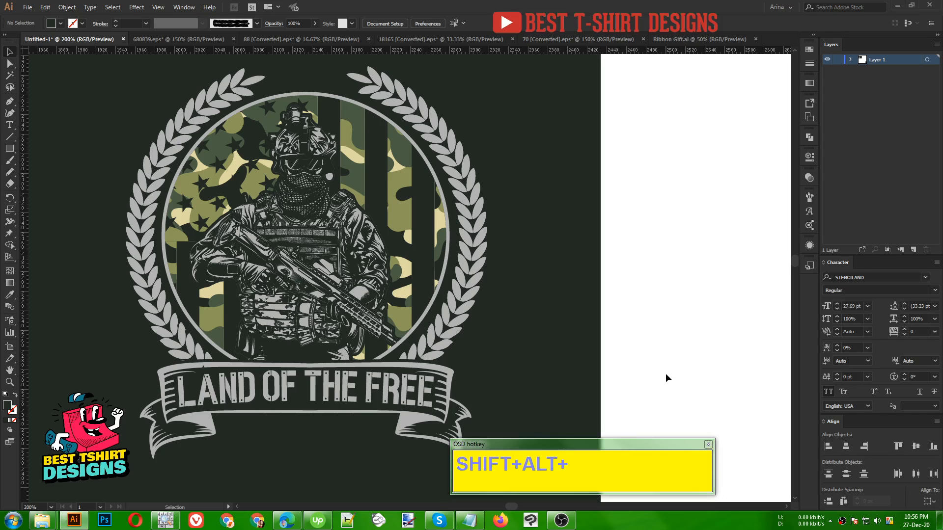
scroll(664, 373, up, 1)
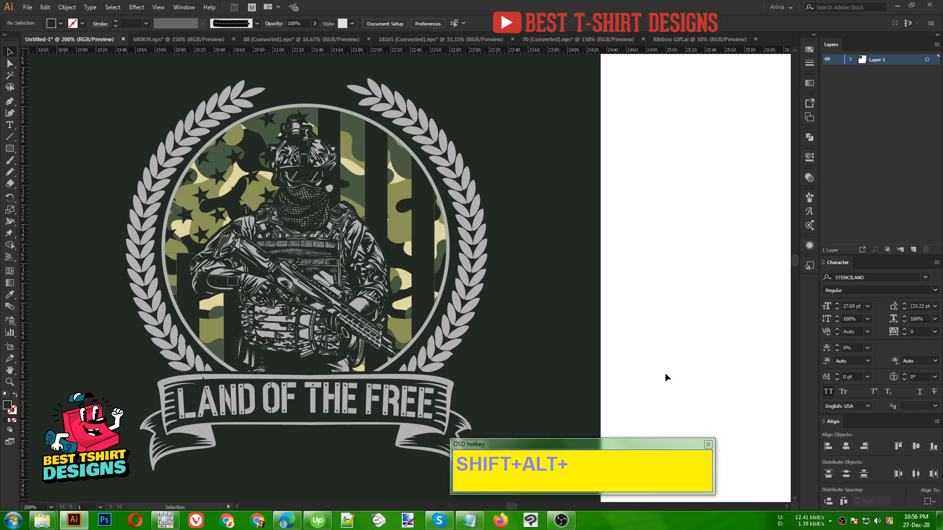